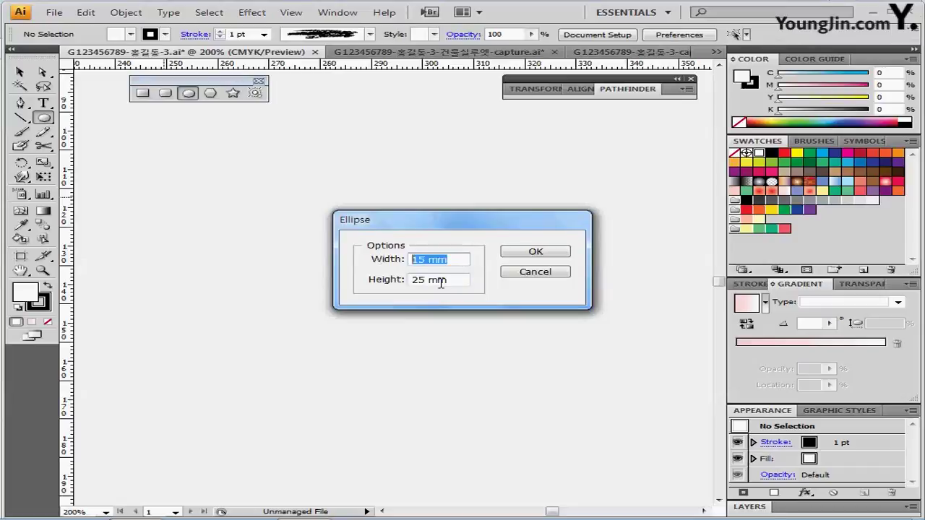
- Create an ellipse 15 mm wide and 25 mm high in the empty canvas area
left_click_drag(455, 281, 403, 276)
left_click(536, 258)
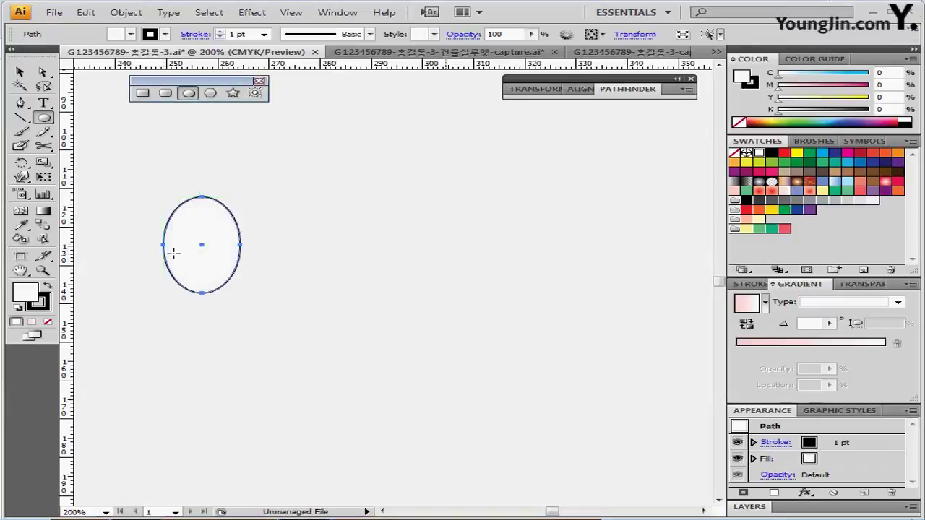
left_click_drag(184, 239, 262, 209)
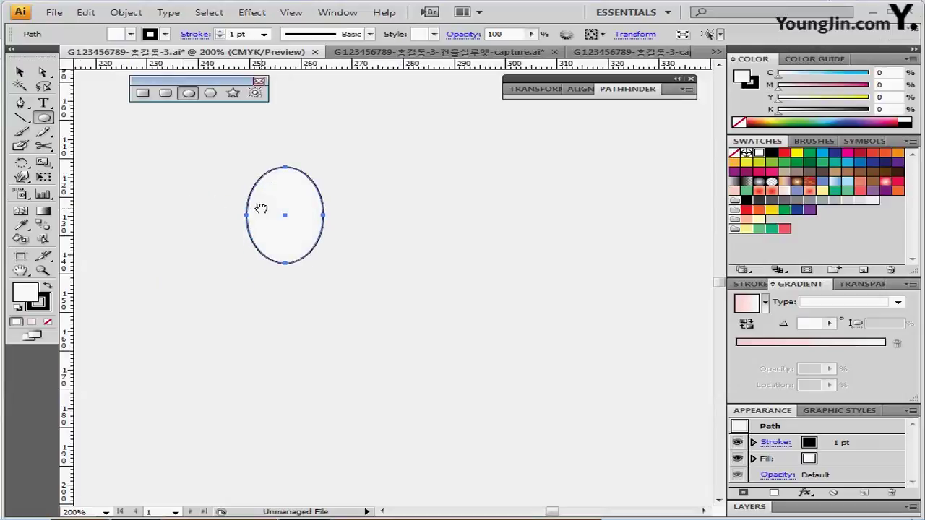
- Move the ellipse's bottom anchor down about 2.5 mm and its top anchor down to about Y -119.6 mm
key("a")
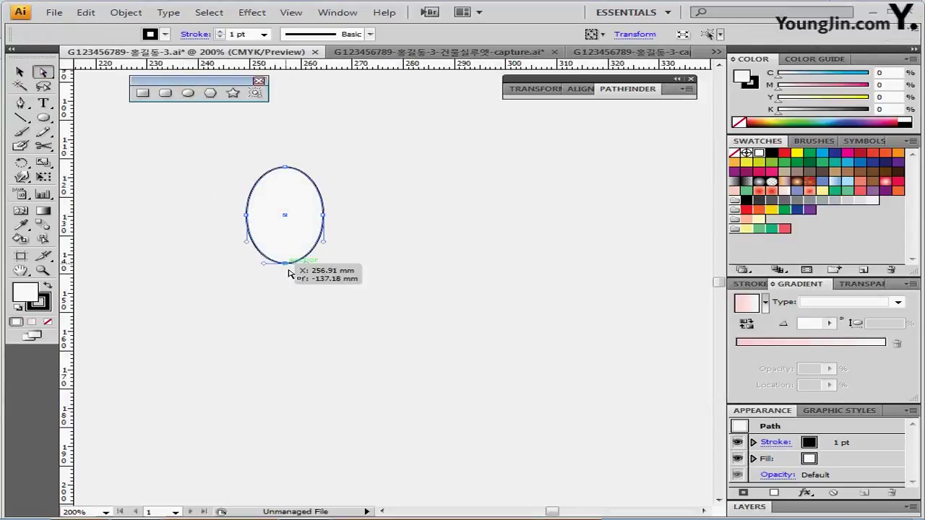
left_click(287, 265)
left_click_drag(286, 264, 286, 273)
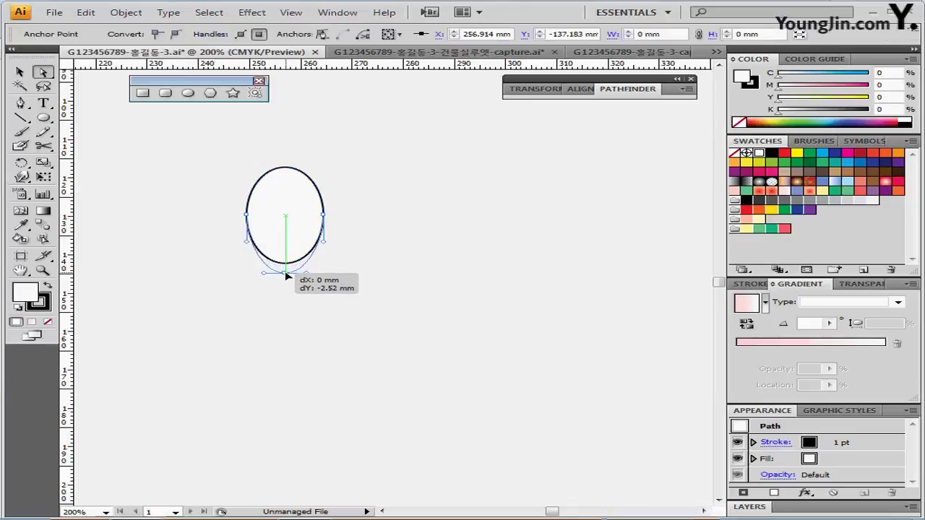
left_click_drag(286, 275, 286, 275)
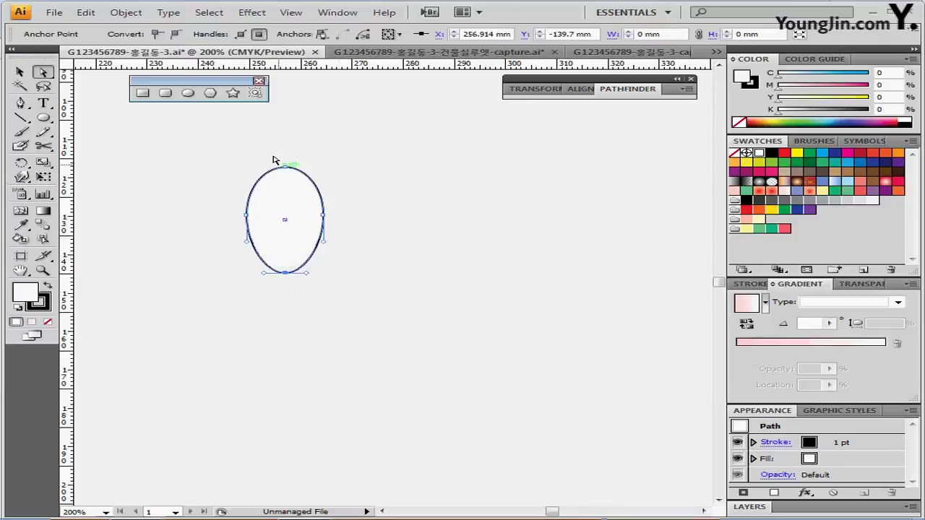
left_click(286, 168)
left_click_drag(286, 168, 287, 198)
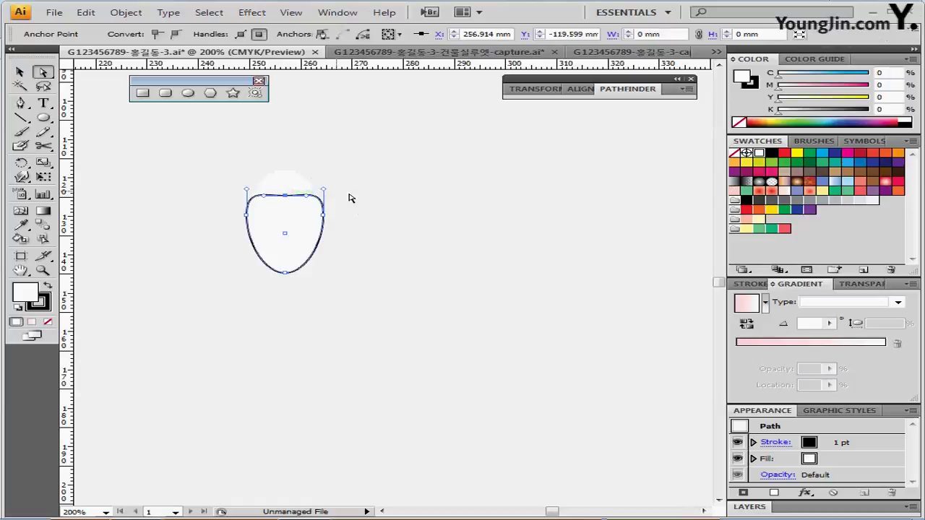
- Angle both direction handles of the top anchor upward to shape a symmetrical V-shaped petal notch
left_click_drag(310, 200, 309, 171)
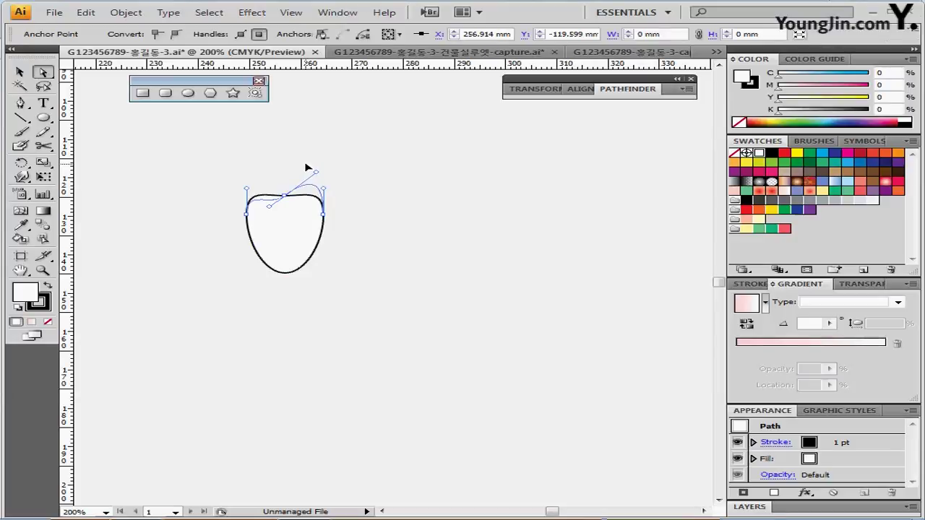
left_click_drag(308, 168, 310, 169)
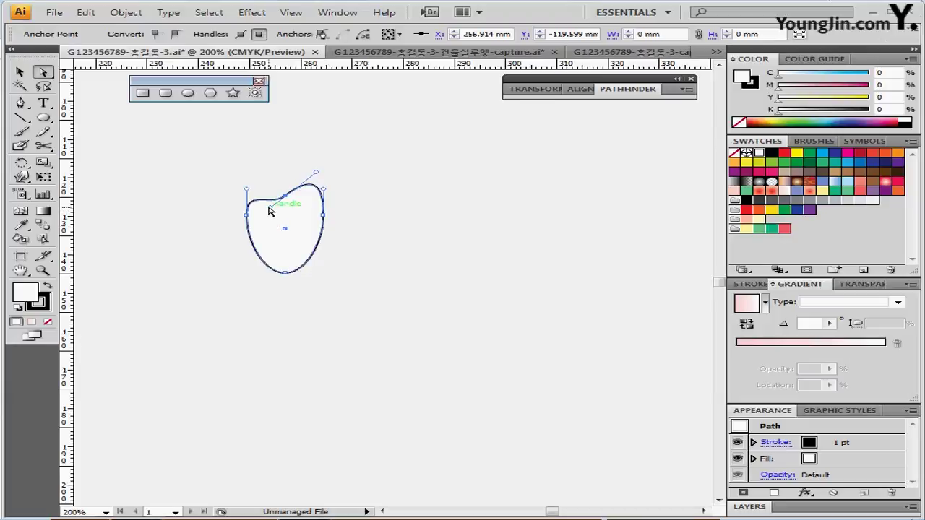
left_click_drag(271, 209, 256, 176)
- Make a copy of the whole petal rotated 72° around its bottom anchor point
left_click(286, 240)
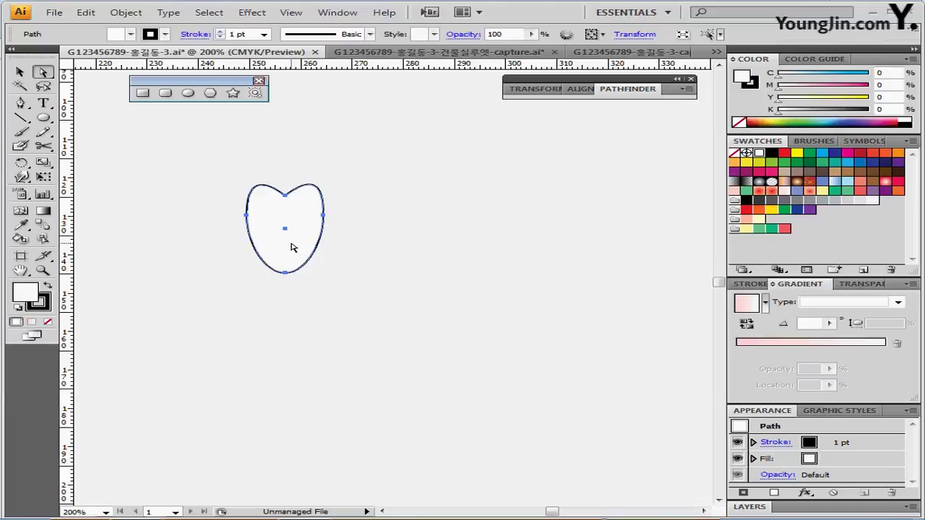
left_click(22, 165)
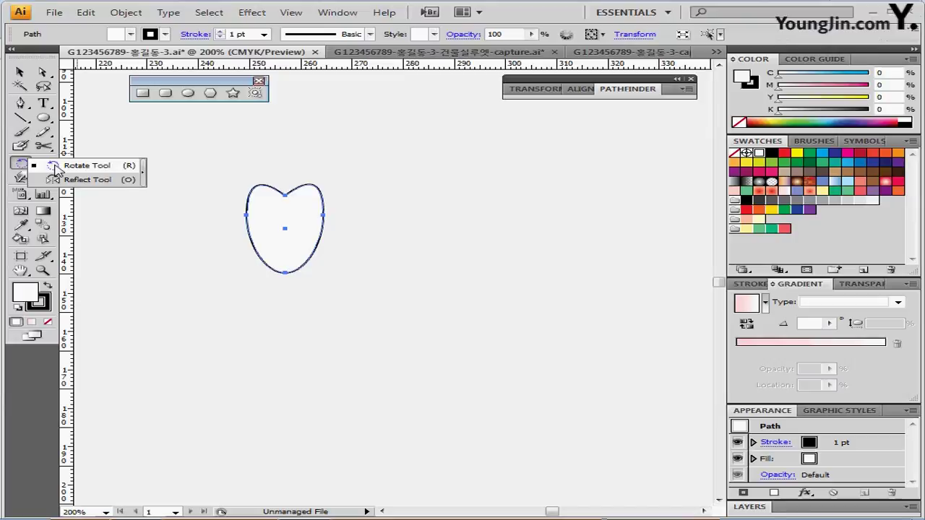
left_click(56, 168)
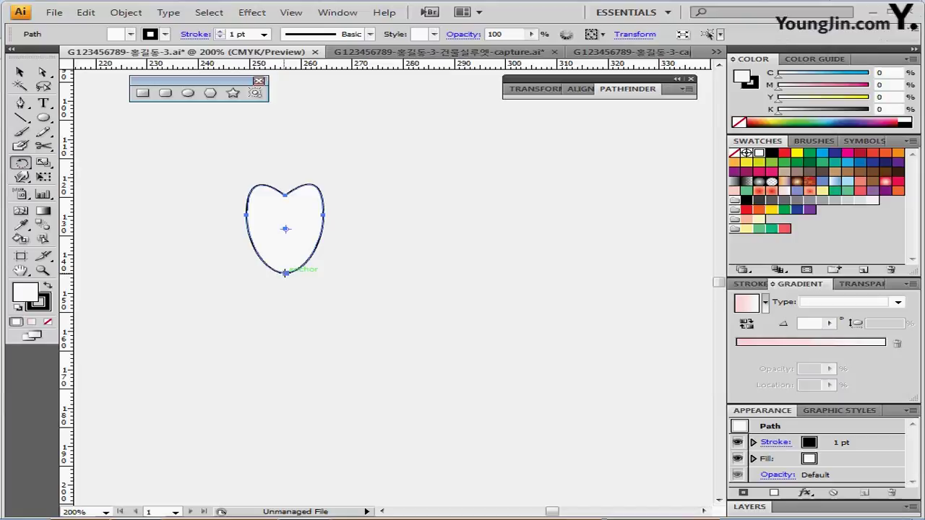
left_click(286, 274, "alt")
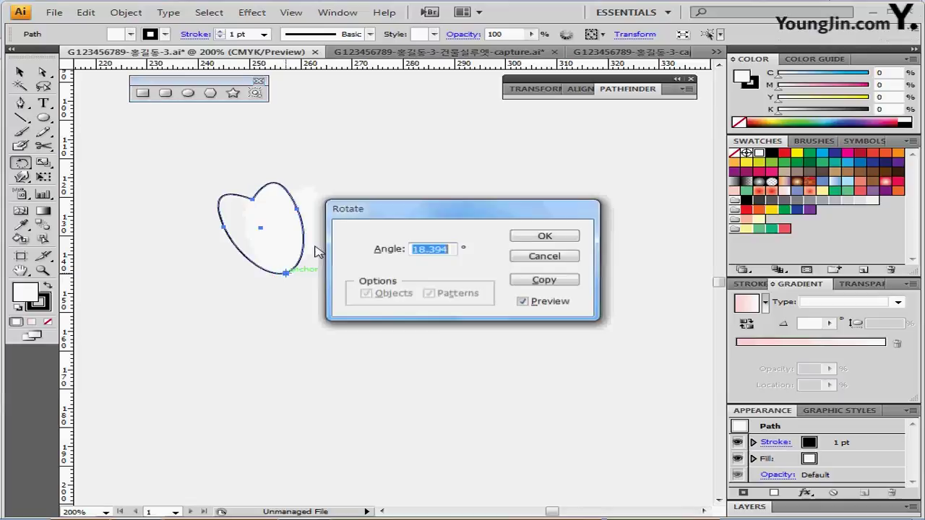
left_click_drag(357, 214, 403, 148)
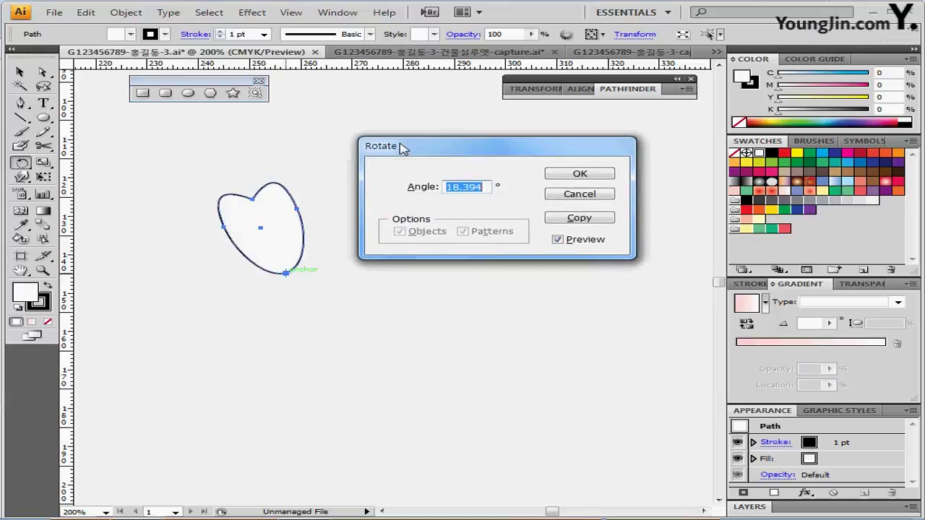
type("72")
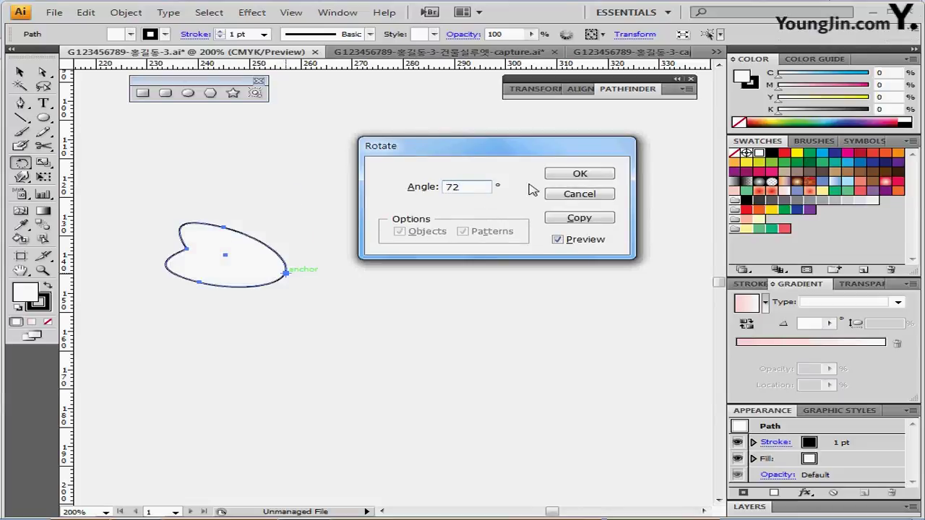
left_click(578, 224)
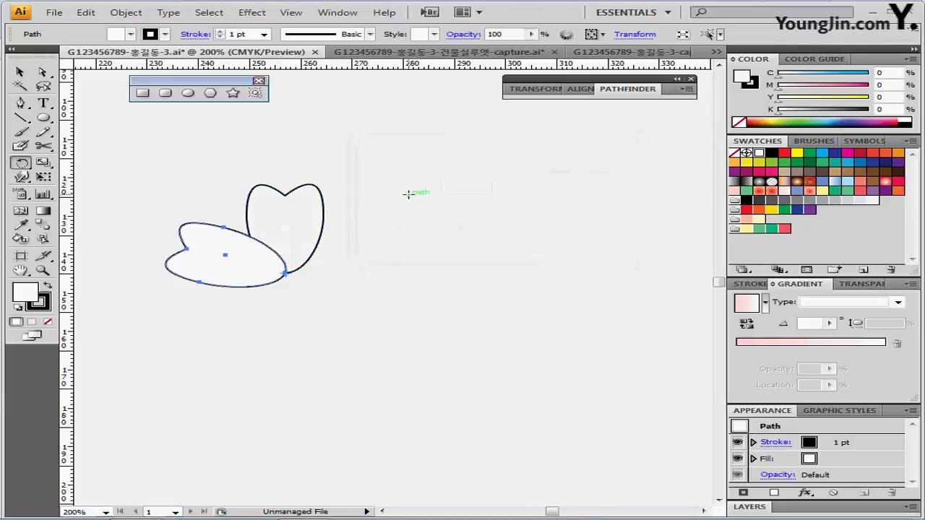
- Repeat the rotated copy three more times to complete the five-petal flower
key("ctrl+d")
key("ctrl+d")
key("ctrl+d")
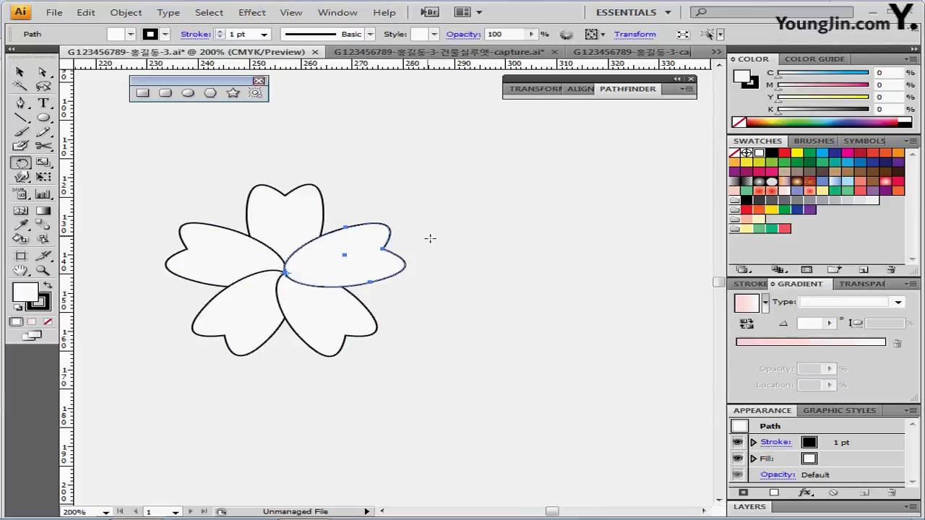
- Select all five petals and unite them into a single flower shape
left_click_drag(151, 160, 438, 398)
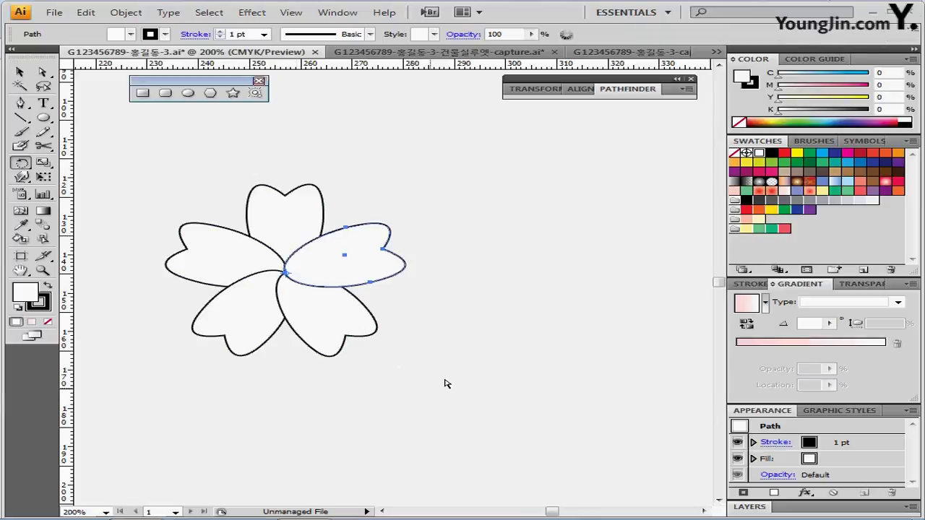
left_click(626, 92)
left_click(520, 115)
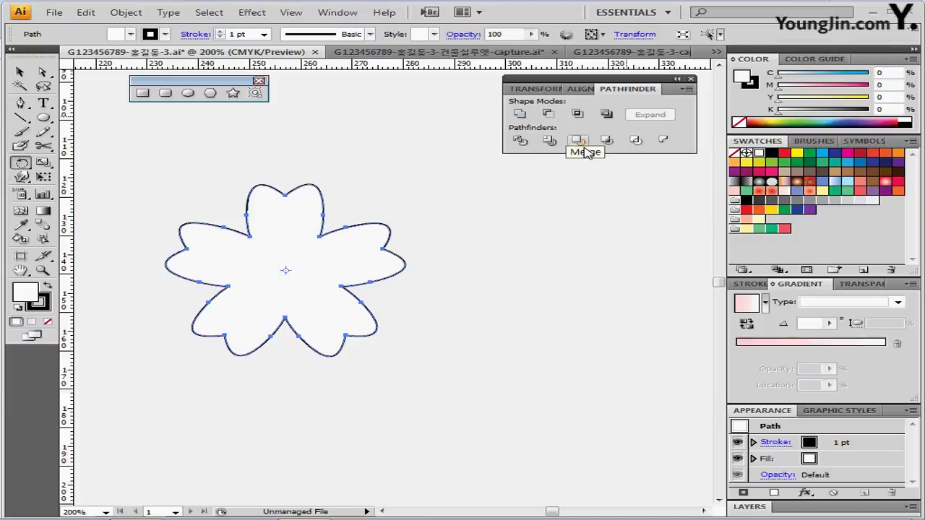
- Fill the flower with the red-to-peach radial gradient swatch and remove its stroke
left_click(811, 192)
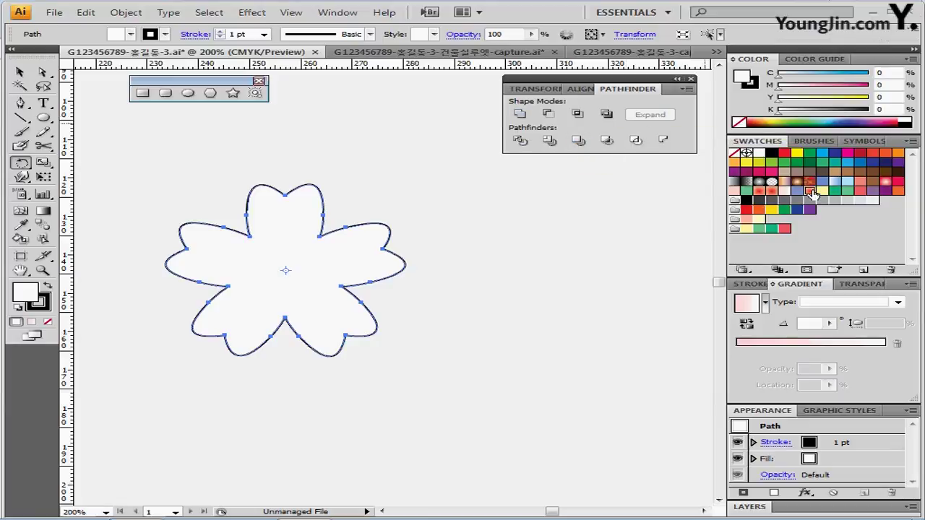
left_click(754, 85)
left_click(738, 123)
key("x")
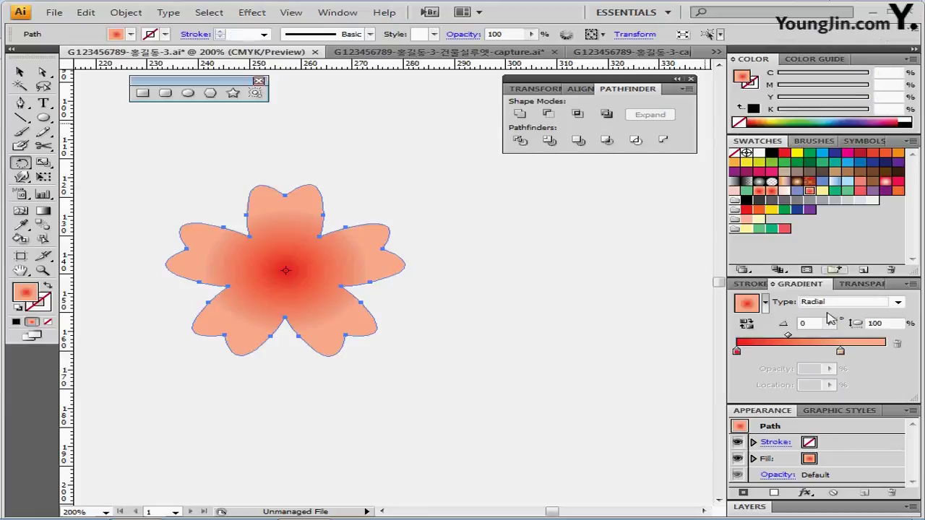
- Check the CMYK values of both gradient stops and the peach stop's location, leaving the flower deselected
left_click(738, 354)
double_click(737, 353)
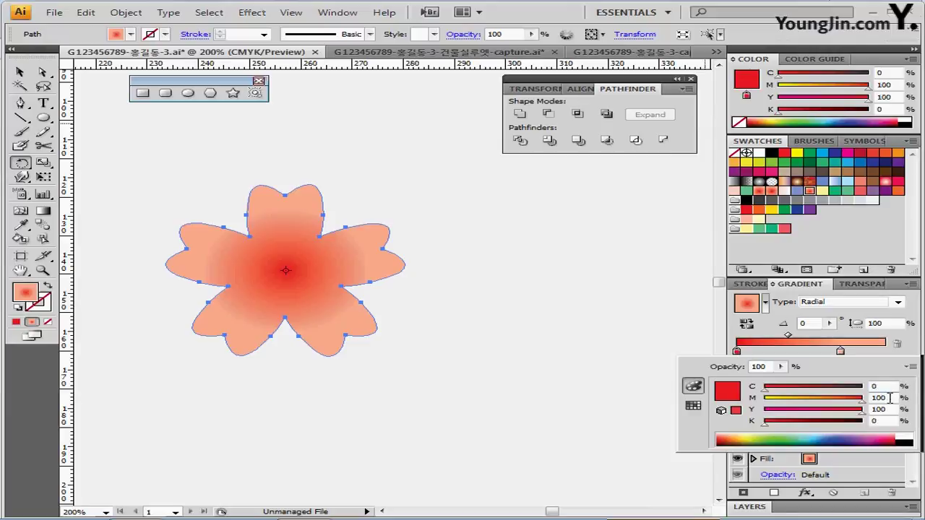
left_click(840, 352)
double_click(840, 352)
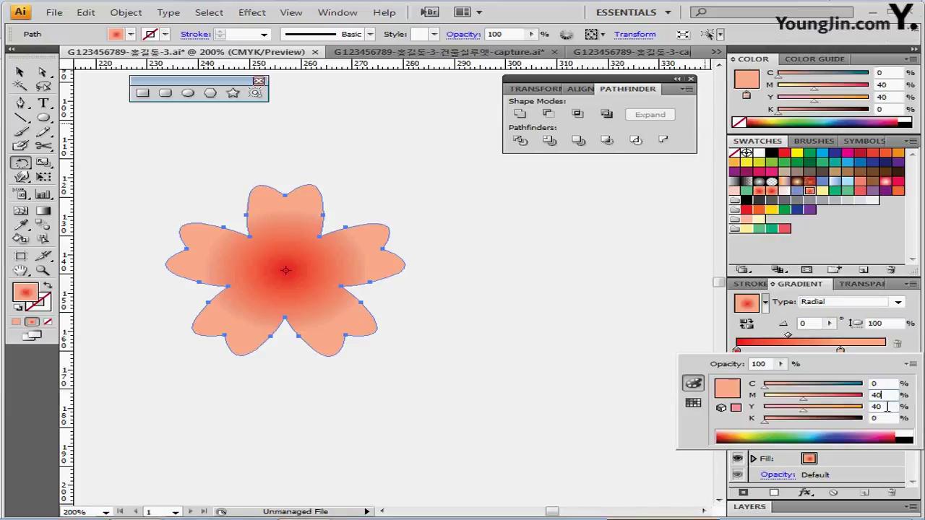
left_click(841, 352)
mouse_move(841, 352)
left_mouse_down()
mouse_move(888, 358)
mouse_move(847, 360)
left_mouse_up()
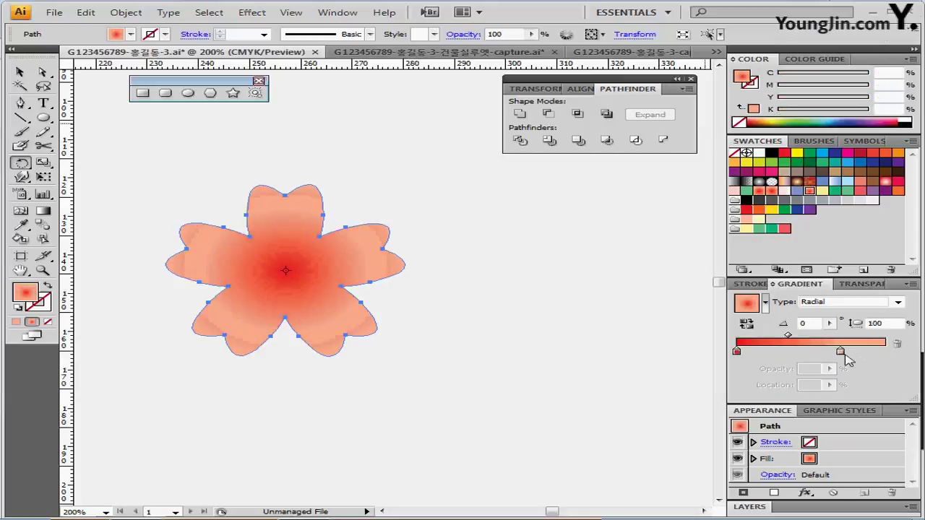
left_click(840, 353)
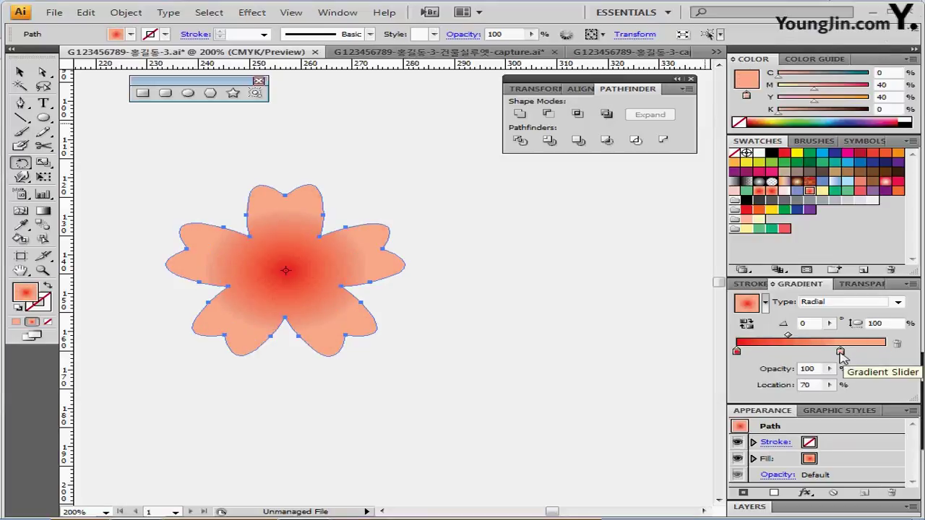
left_click(814, 386)
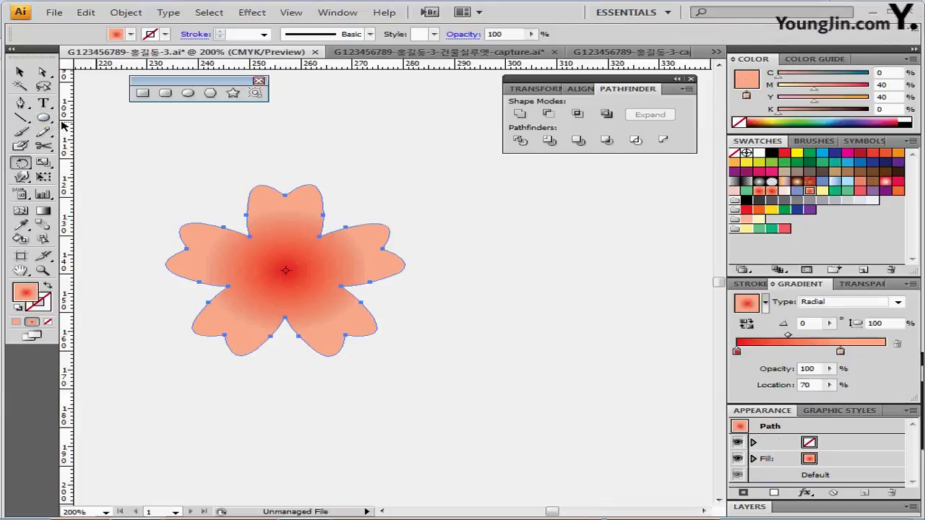
left_click(103, 126)
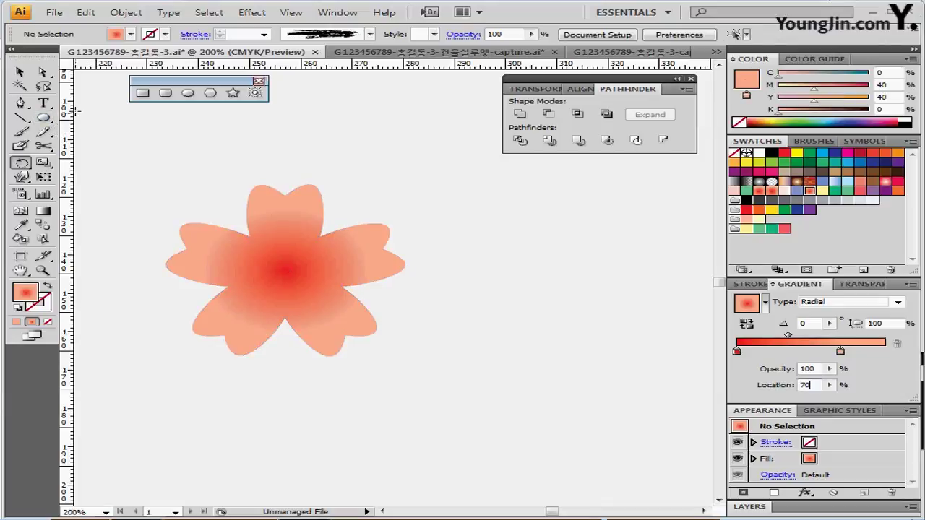
- Draw a narrow vertical rounded rectangle from the flower's centre into the upper petal, filled pale yellow with Y 50%
left_click(166, 93)
left_click_drag(280, 227, 290, 275)
left_click(821, 191)
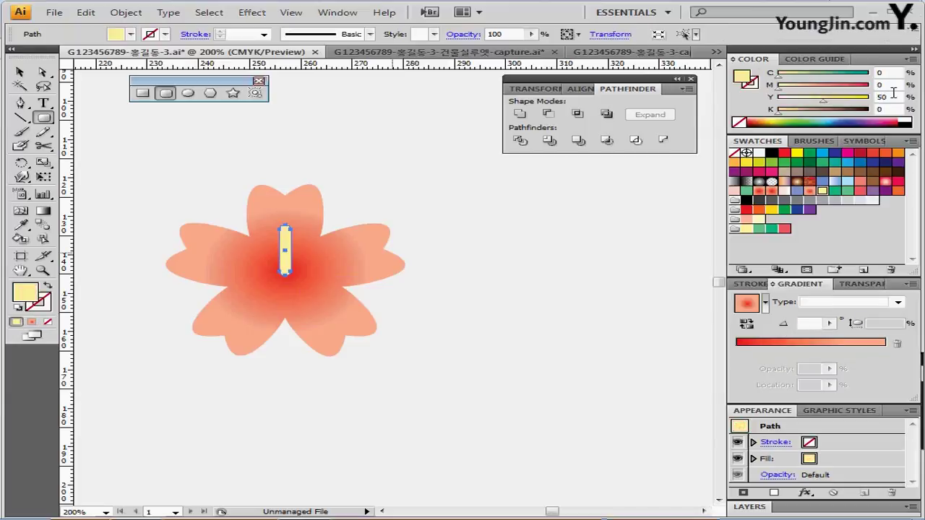
left_click(895, 97)
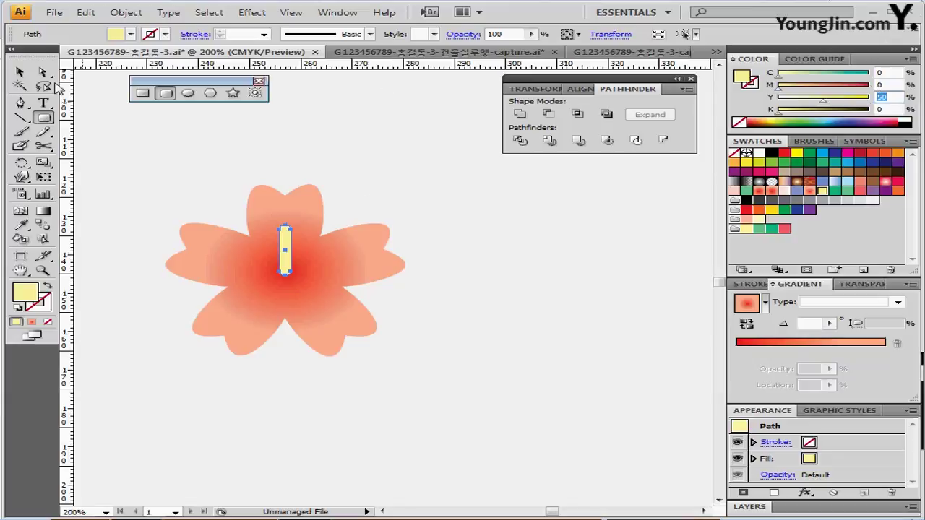
- Select only the upper anchor points of the yellow rounded rectangle and scale them inward to taper its top
left_click(45, 73)
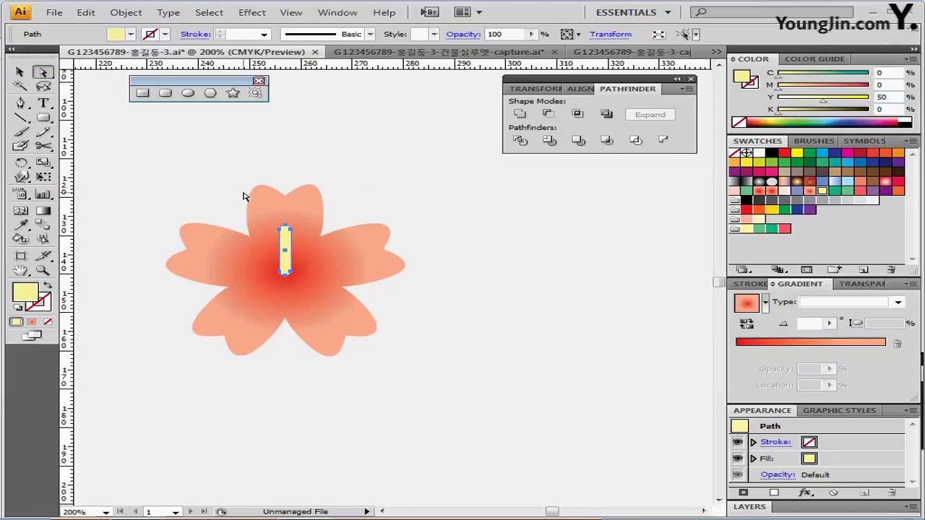
left_click_drag(257, 205, 310, 244)
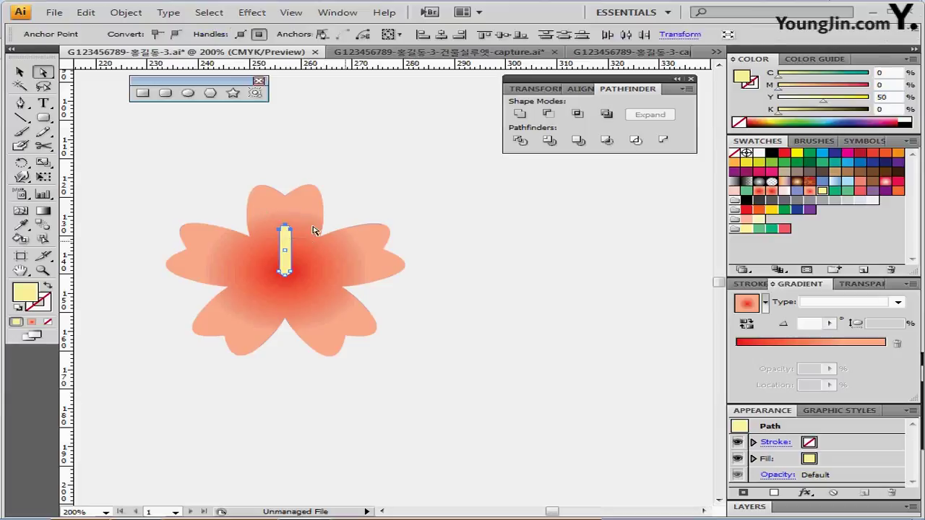
left_click_drag(256, 210, 305, 241)
left_click_drag(305, 244, 308, 244)
left_click(47, 163)
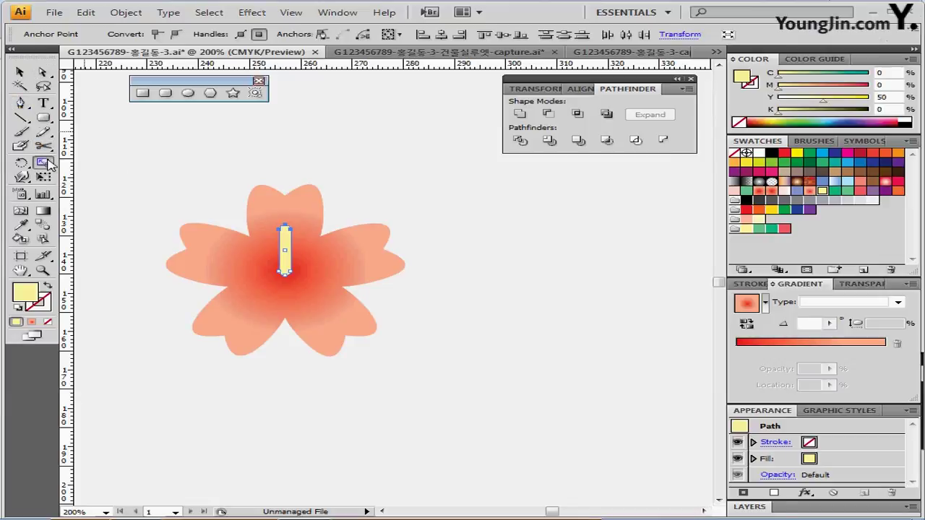
left_click_drag(202, 210, 219, 195)
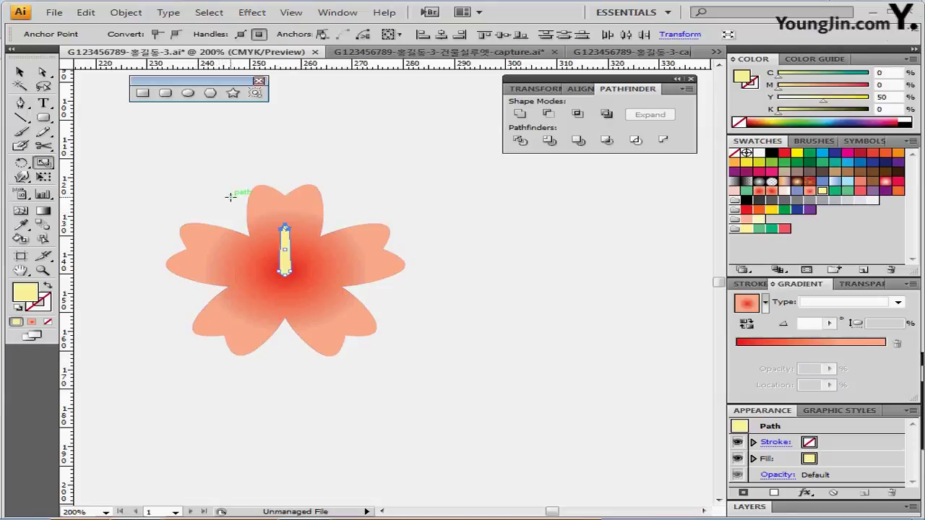
- Rotate the tapered yellow stamen about 10° clockwise, reposition its base over the flower's centre and deselect it
left_click(20, 71)
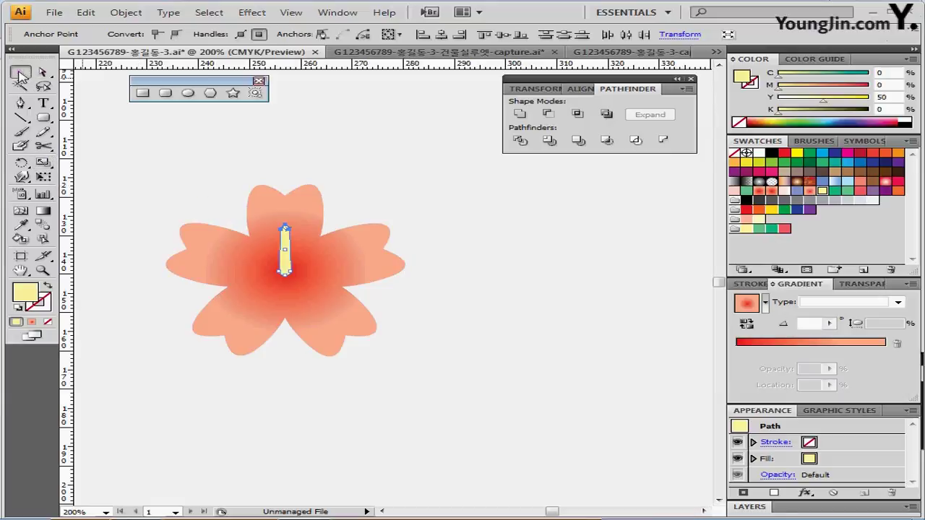
left_click(286, 269)
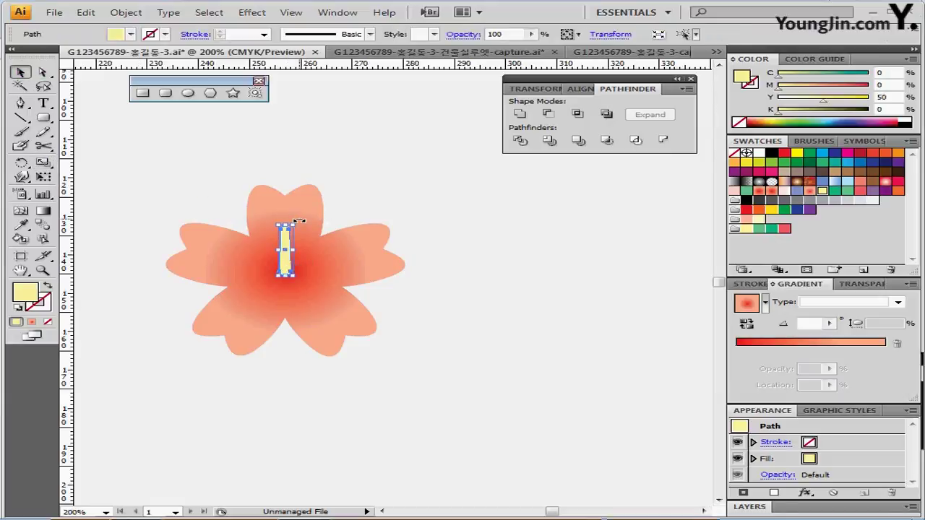
left_click_drag(299, 219, 305, 223)
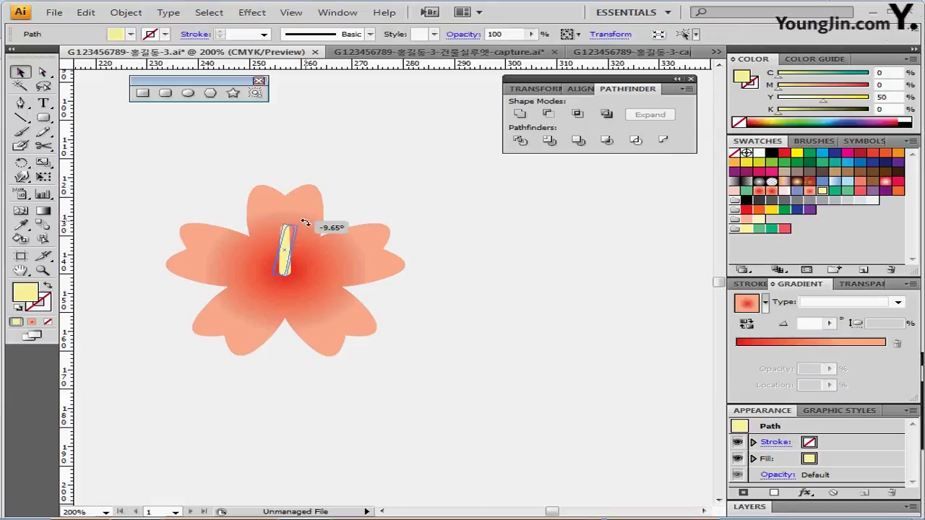
left_click_drag(305, 222, 305, 222)
left_click_drag(291, 264, 298, 263)
left_click(343, 216)
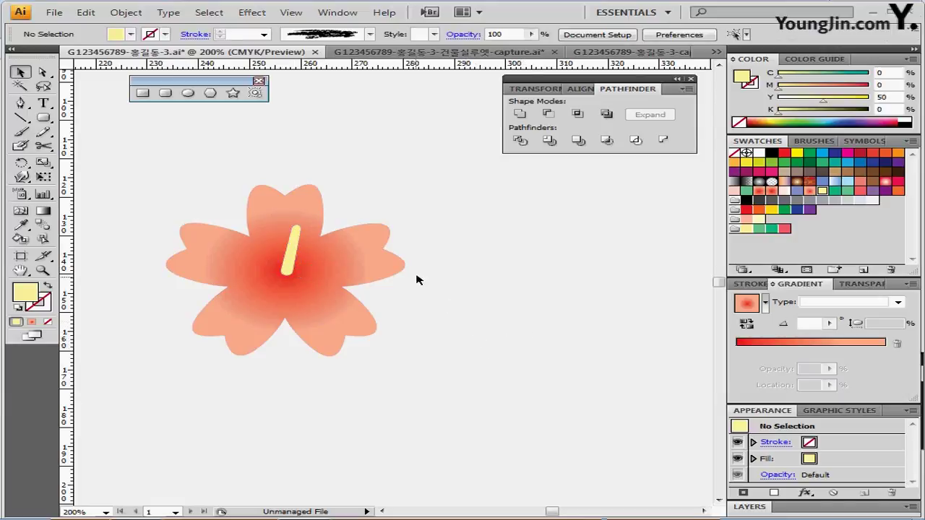
- Draw an open leaf-half outline about 28 mm long with the Pen tool, with two notches, using the default white fill and black stroke
left_click_drag(427, 279, 370, 277)
scroll(370, 278, "up", 1)
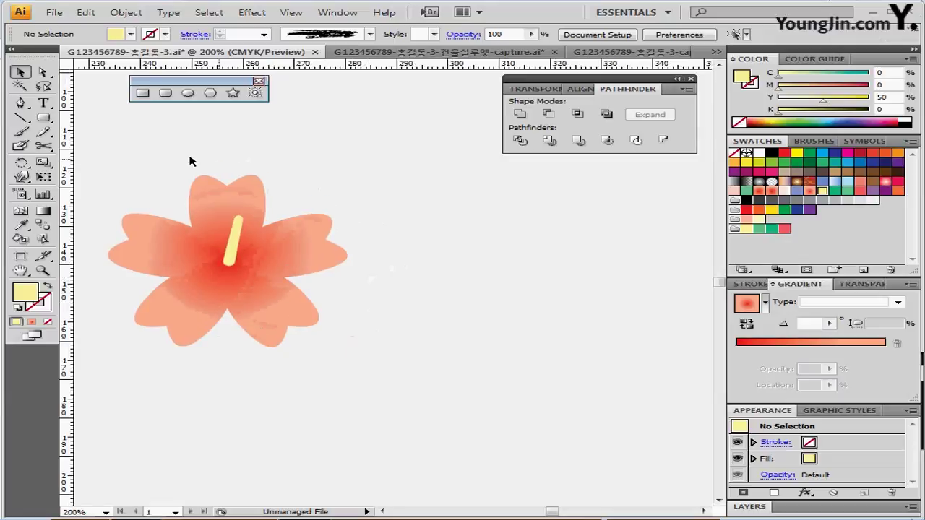
left_click(20, 103)
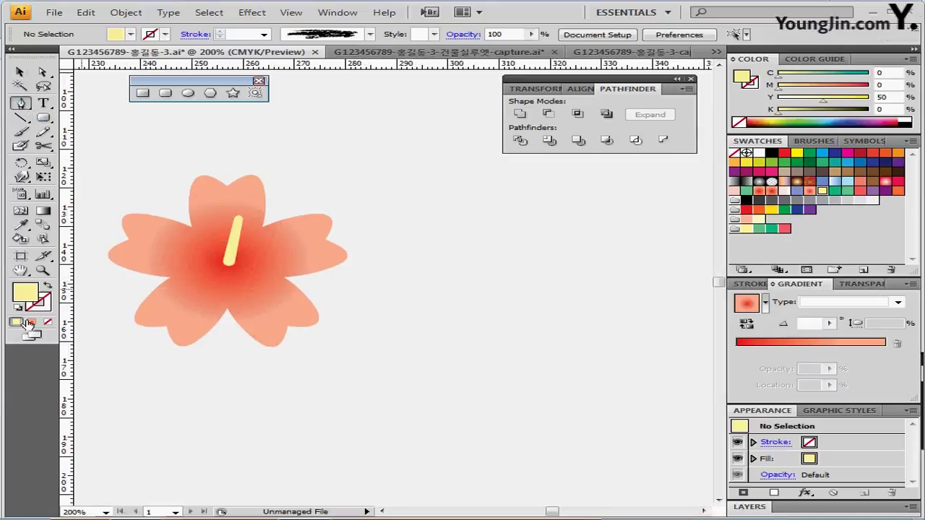
left_click(18, 309)
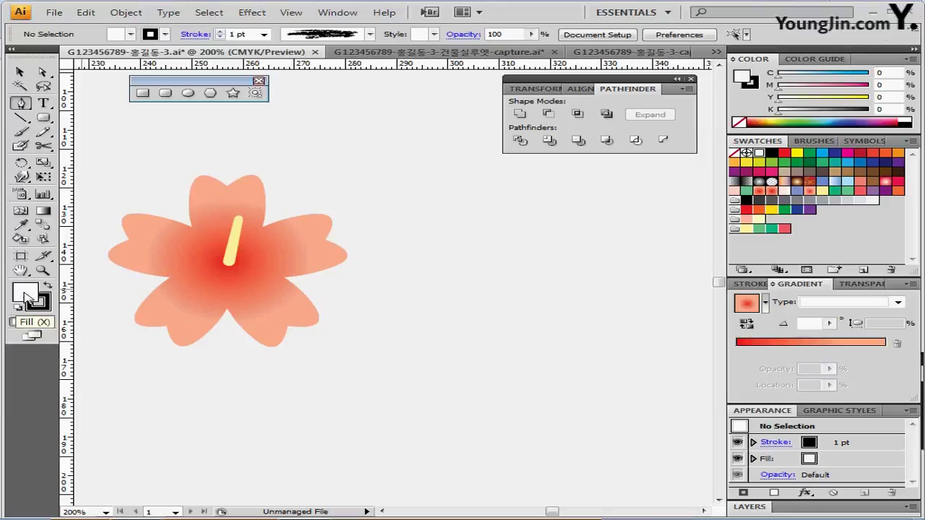
left_click(276, 266)
mouse_move(314, 238)
left_mouse_down()
mouse_move(343, 236)
mouse_move(313, 244)
mouse_move(314, 256)
mouse_move(368, 239)
mouse_move(345, 246)
mouse_move(423, 263)
mouse_move(408, 272)
mouse_move(453, 295)
left_mouse_up()
left_click(346, 238)
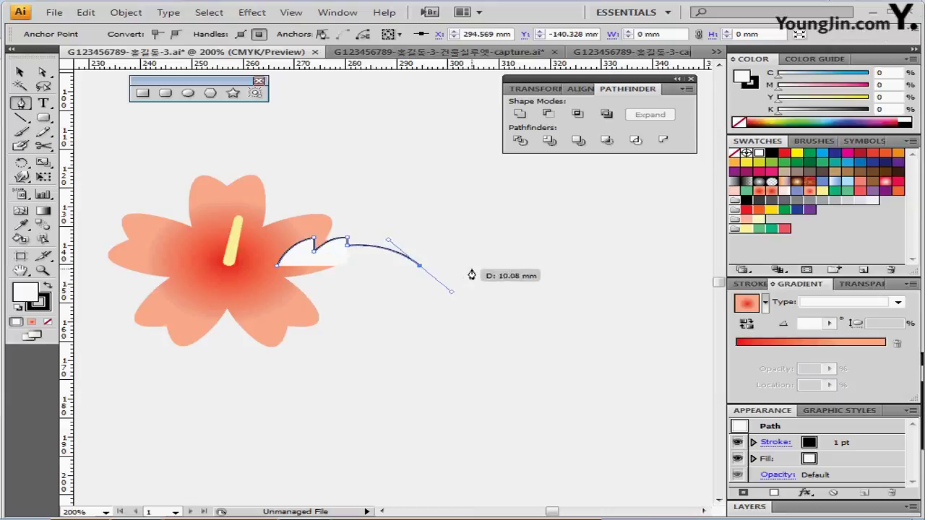
- Select the two end anchor points of the leaf half and average them along the horizontal axis
left_click(43, 71)
left_click_drag(255, 286, 457, 266)
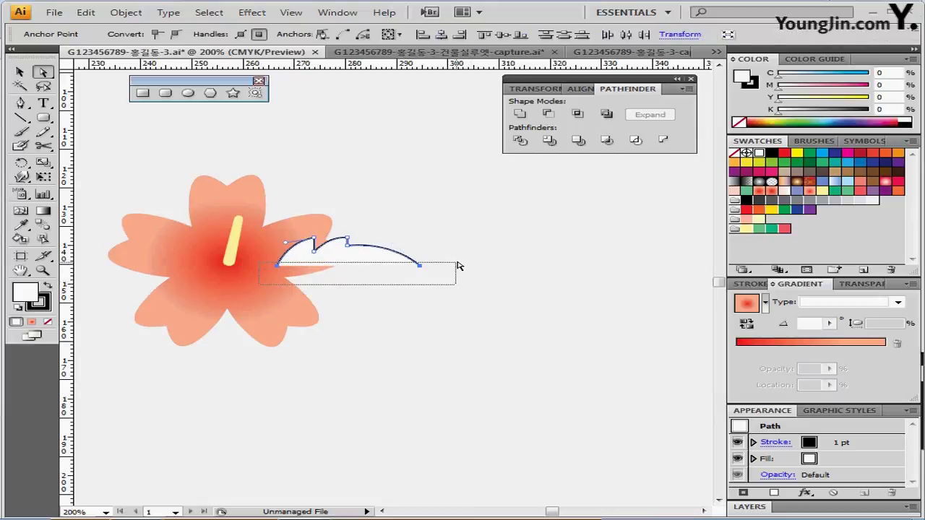
left_click_drag(458, 266, 457, 266)
right_click(437, 218)
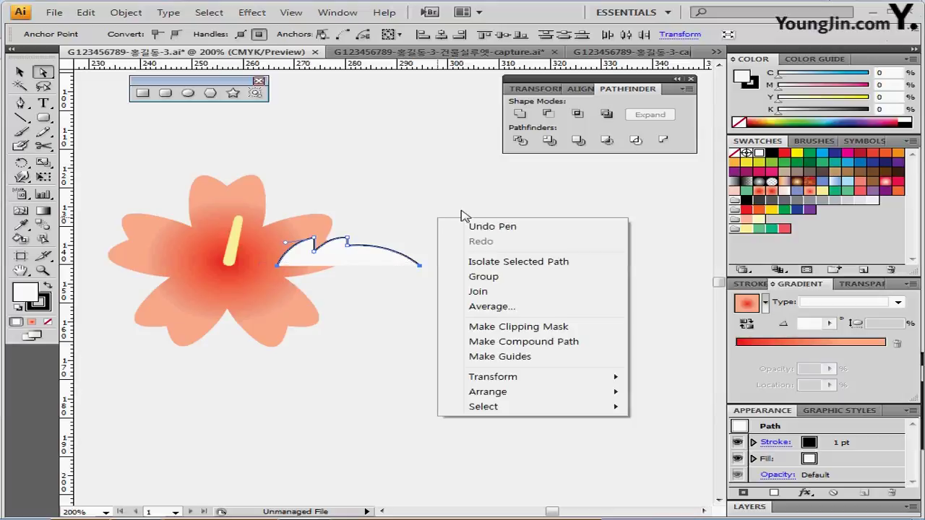
left_click(534, 312)
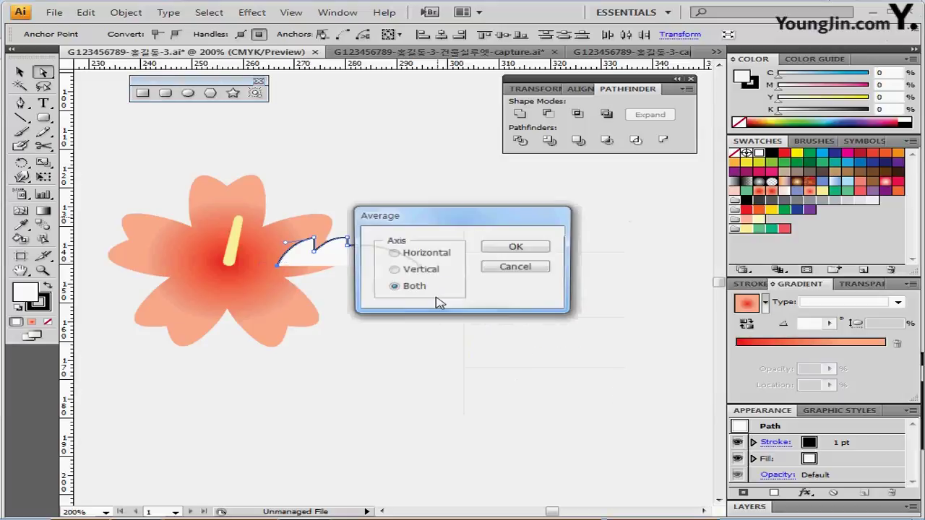
left_click(428, 258)
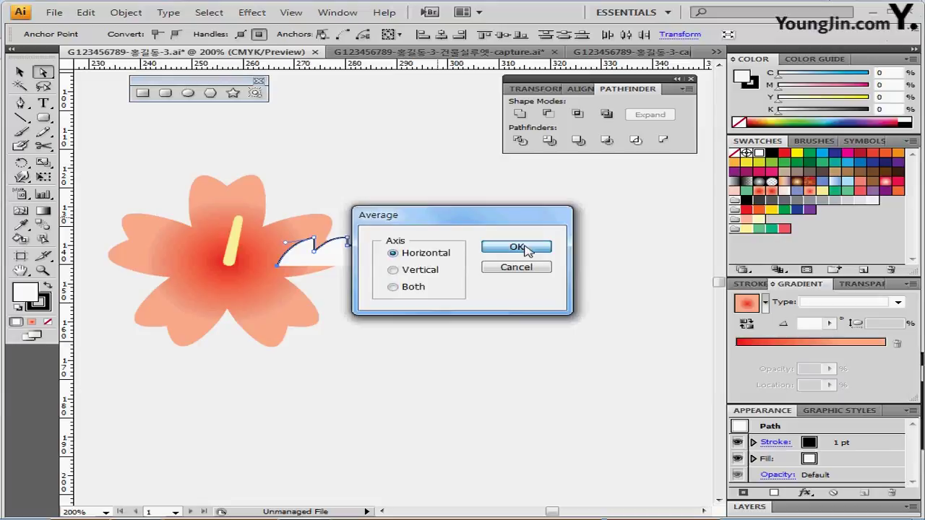
left_click(525, 250)
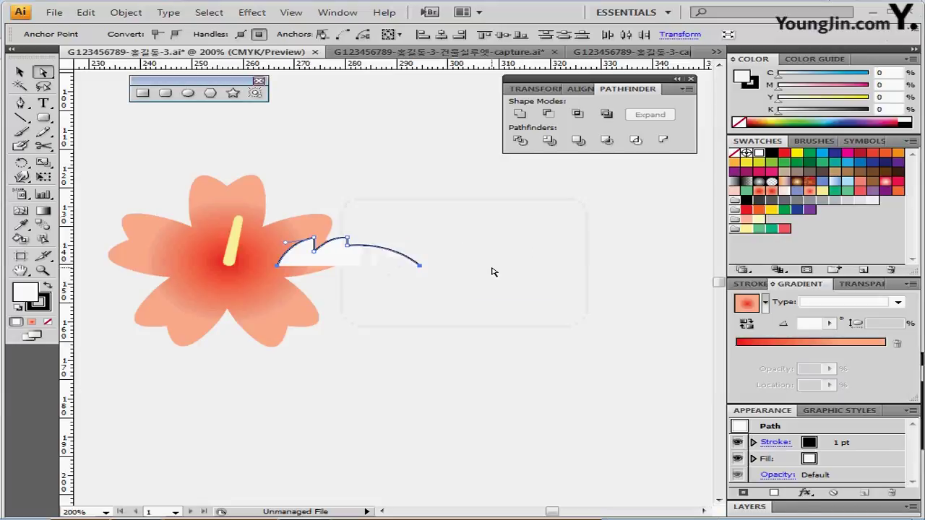
- Reflect a copy of the leaf half downward about its pointed tip to form the leaf's lower half
left_click(361, 262)
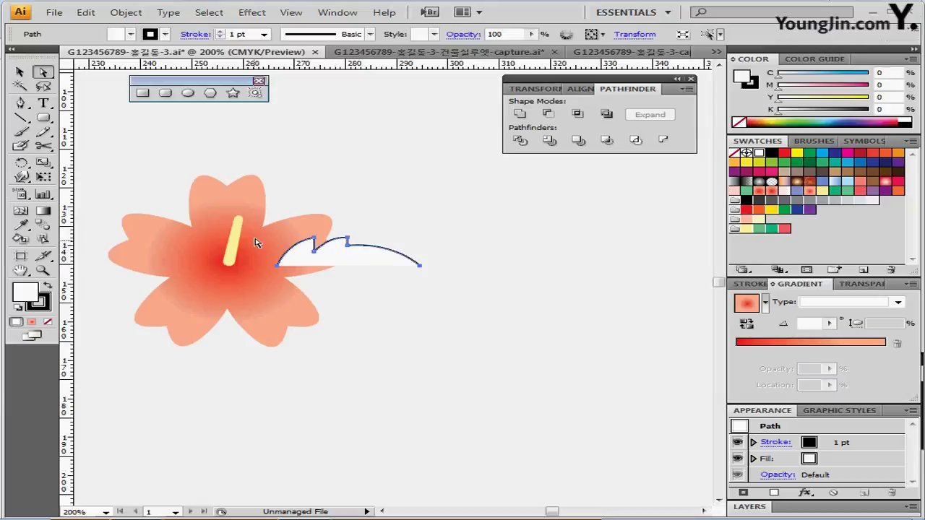
left_click_drag(20, 163, 71, 184)
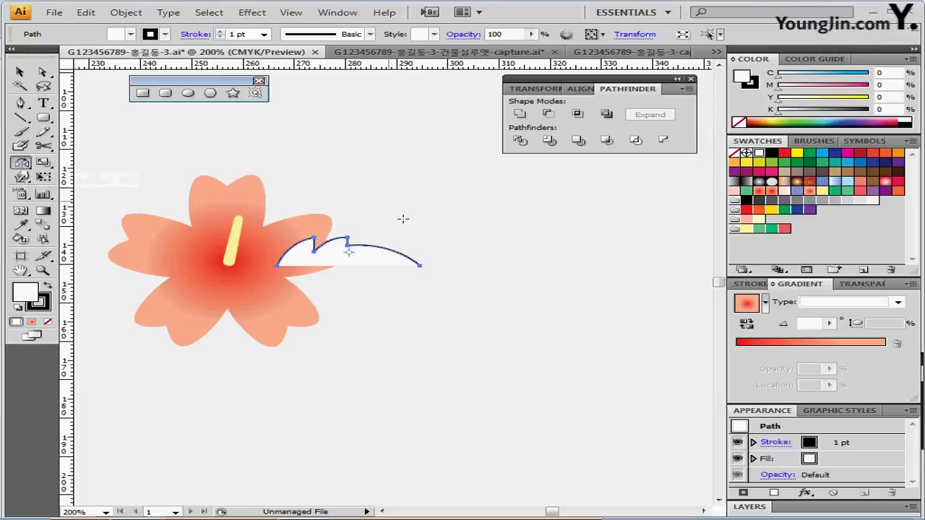
left_click(420, 267)
left_click_drag(462, 207, 448, 318)
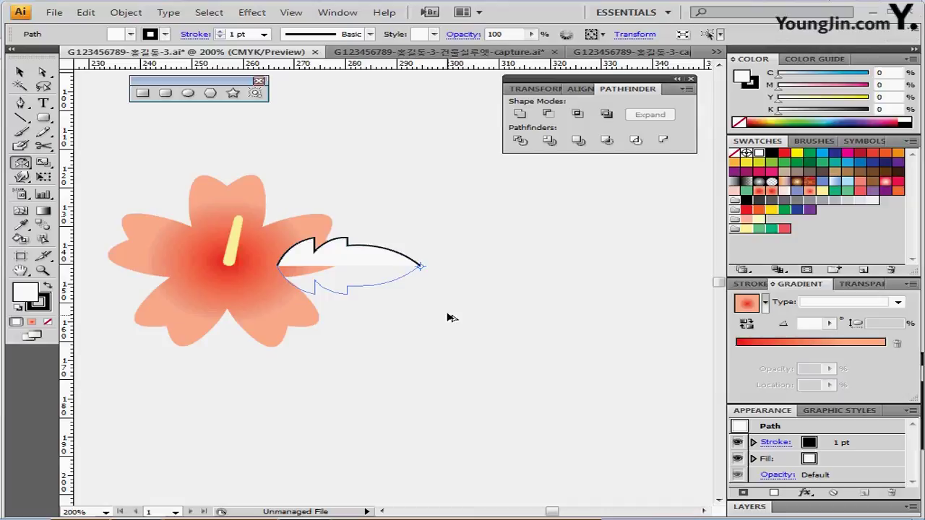
left_click_drag(448, 318, 445, 314)
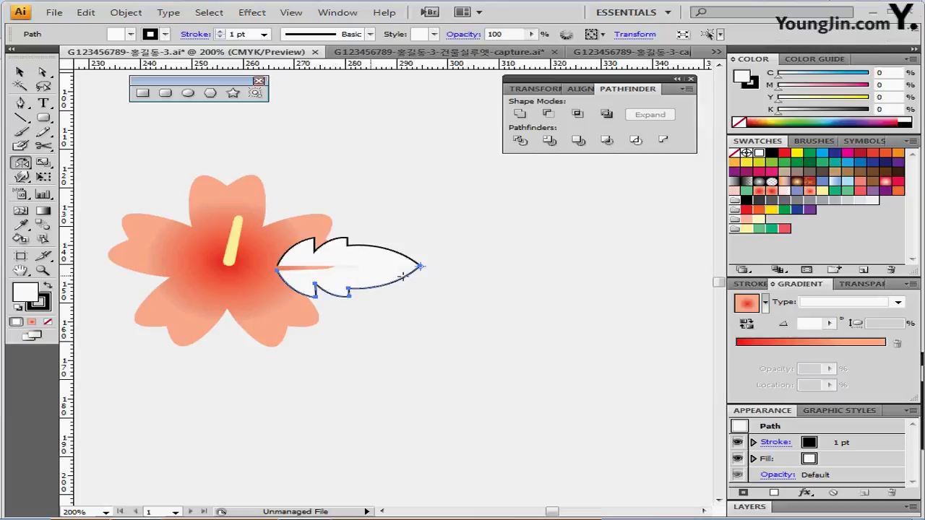
- Join the upper and lower leaf halves at both ends into one closed path and deselect it
left_click(42, 74)
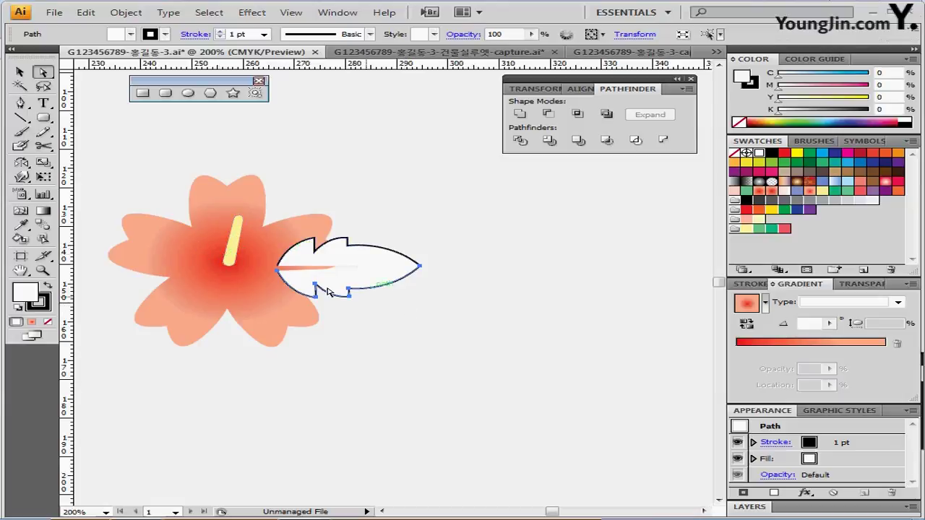
left_click(278, 269)
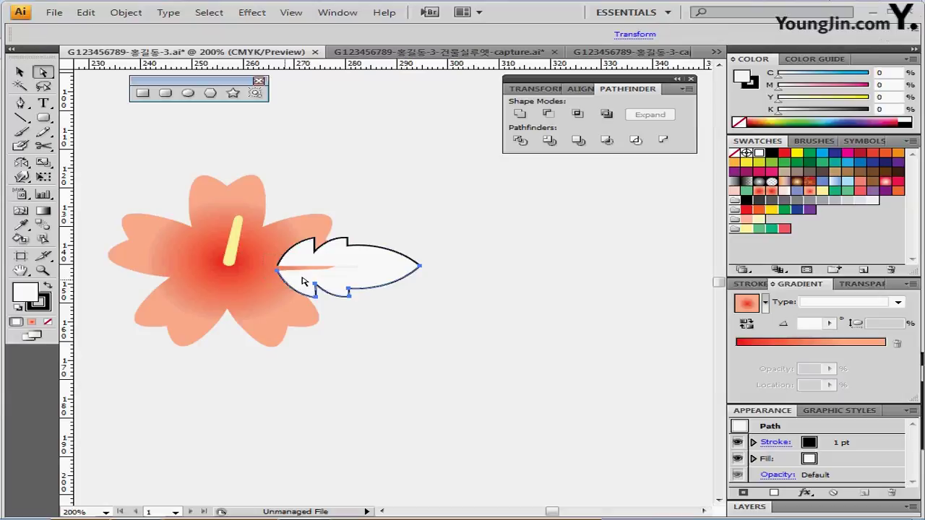
right_click(328, 277)
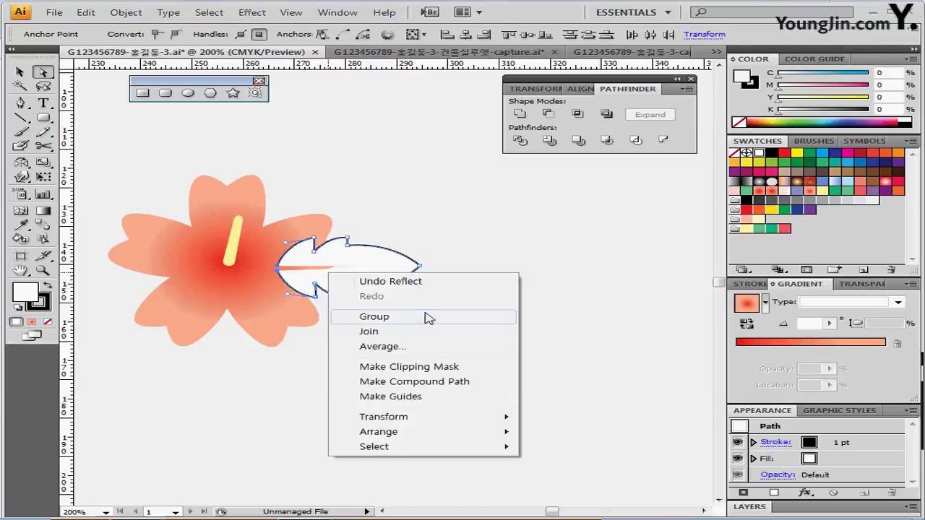
left_click(379, 335)
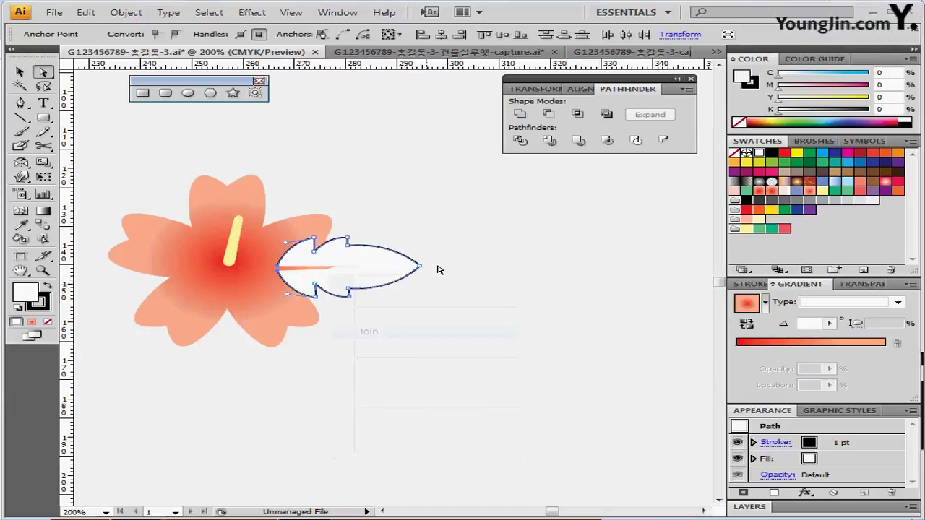
right_click(448, 296)
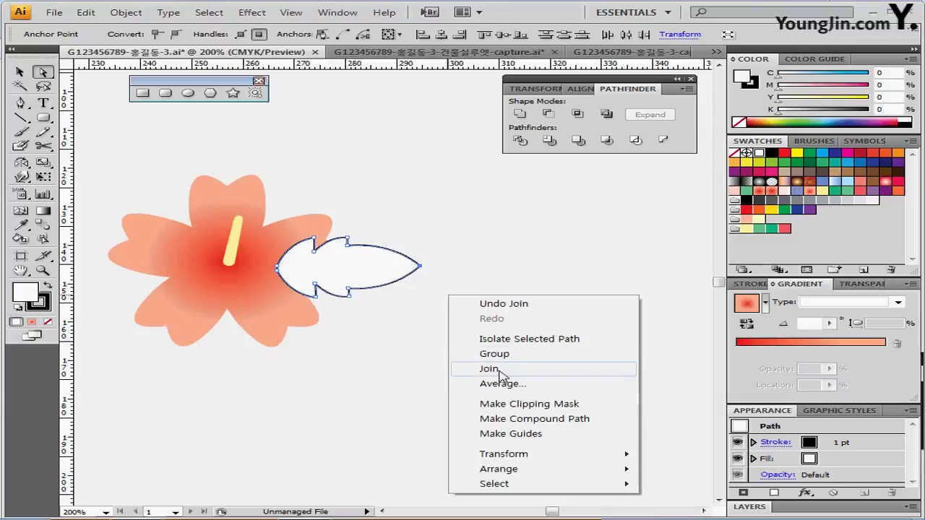
left_click(490, 369)
left_click(449, 307)
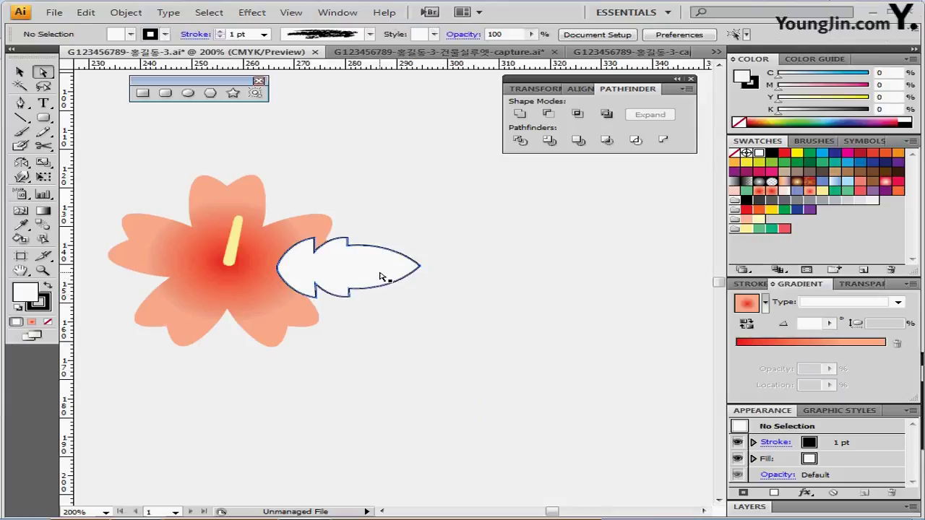
- Fill the leaf with the green C 60, Y 60 swatch and colour its stroke with the darker green C 80, Y 70 swatch
left_click(382, 276)
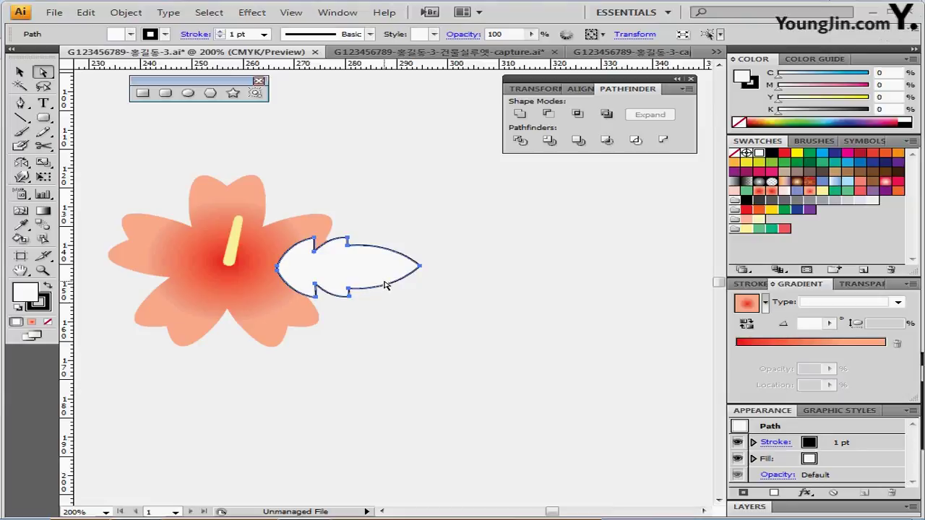
left_click(760, 230)
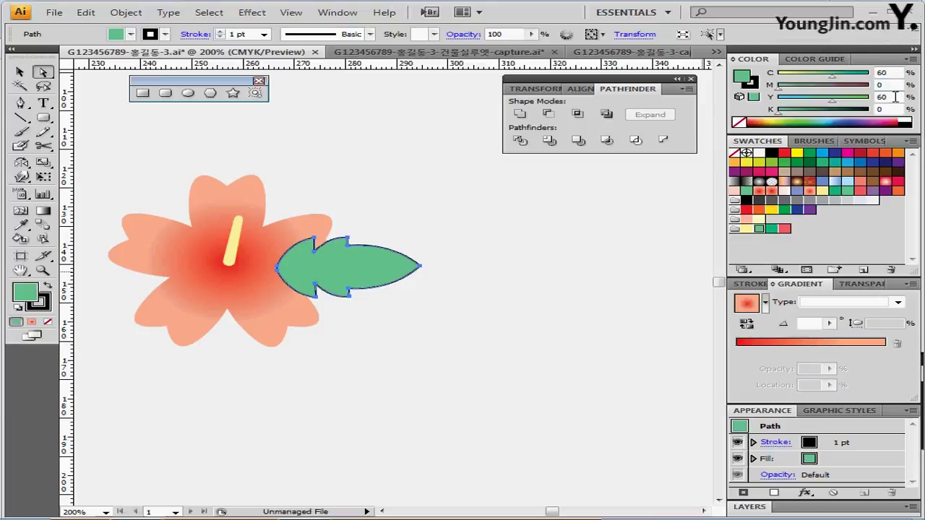
left_click(756, 85)
left_click(771, 228)
left_click(894, 75)
left_click(893, 73)
left_click(889, 97)
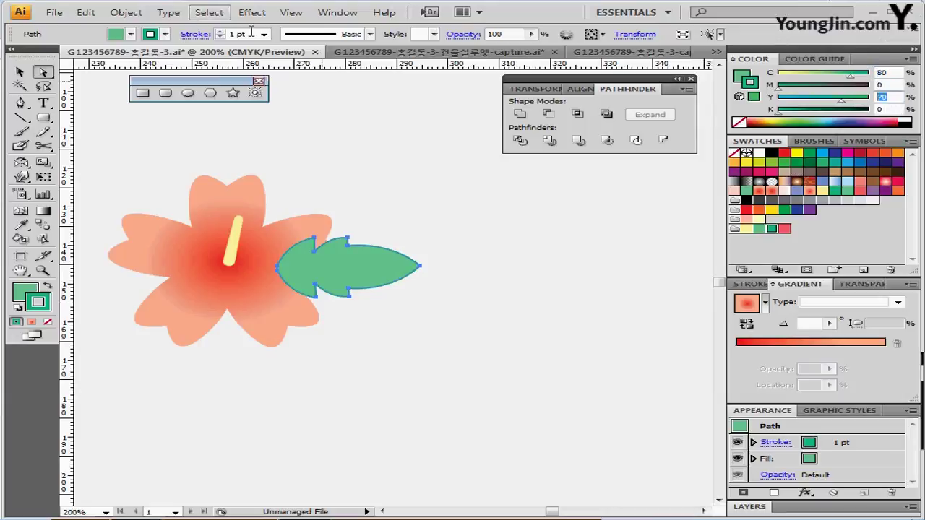
- Set the leaf's stroke weight to 4 pt and convert the stroke to outlines
left_click(220, 32)
left_click(220, 32)
left_click(220, 32)
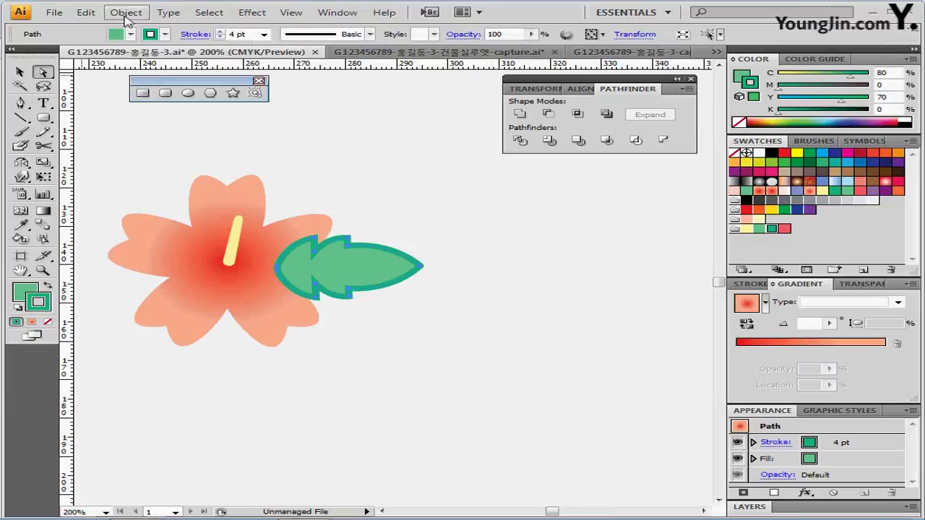
left_click(126, 14)
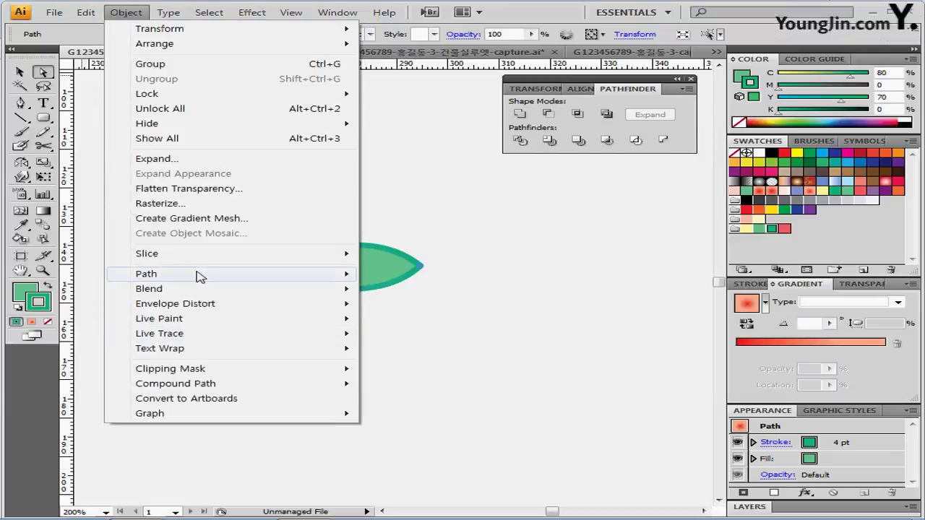
mouse_move(217, 274)
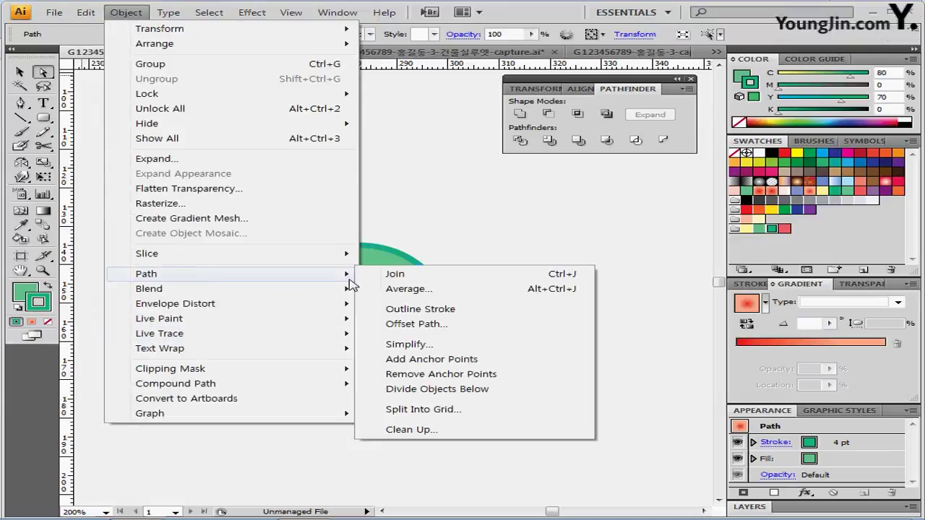
left_click(435, 312)
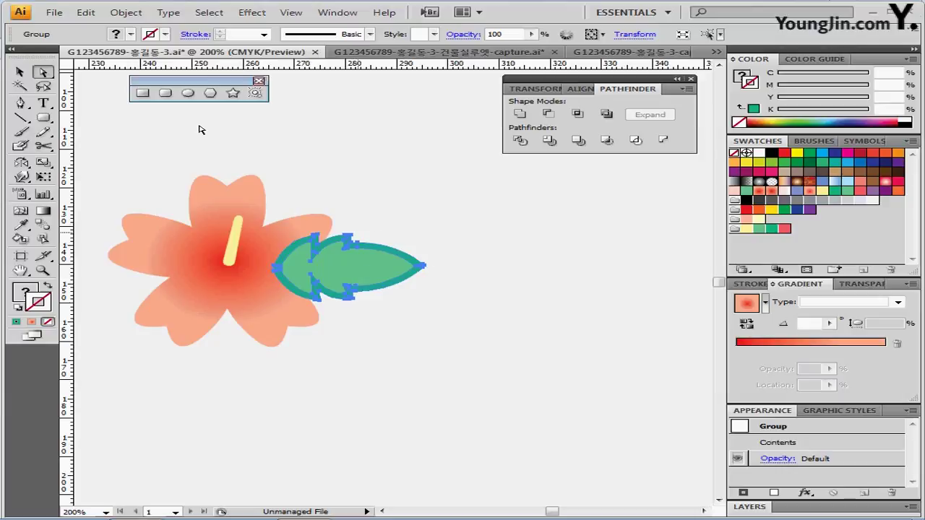
- Select only the light green fill shape inside the leaf group, shift it slightly below the dark outline and deselect it
left_click_drag(44, 74, 82, 88)
left_click(419, 335)
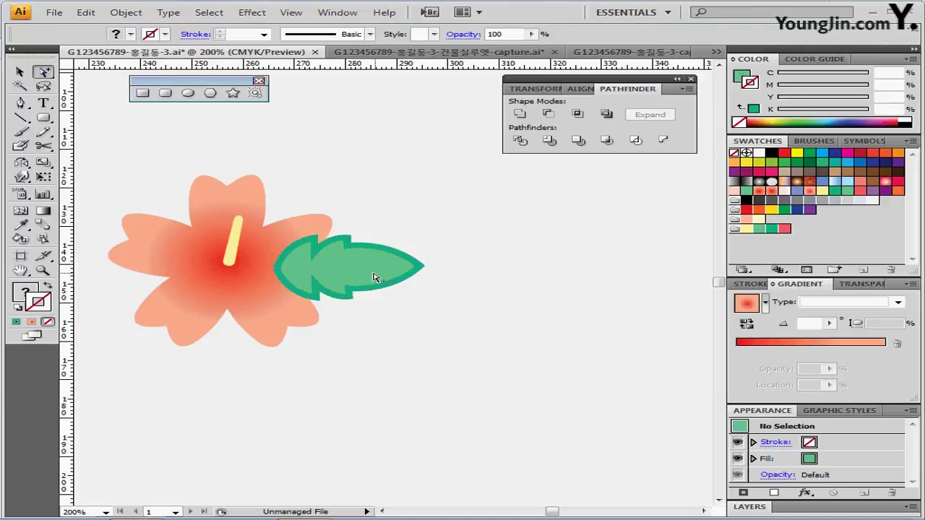
left_click(357, 273)
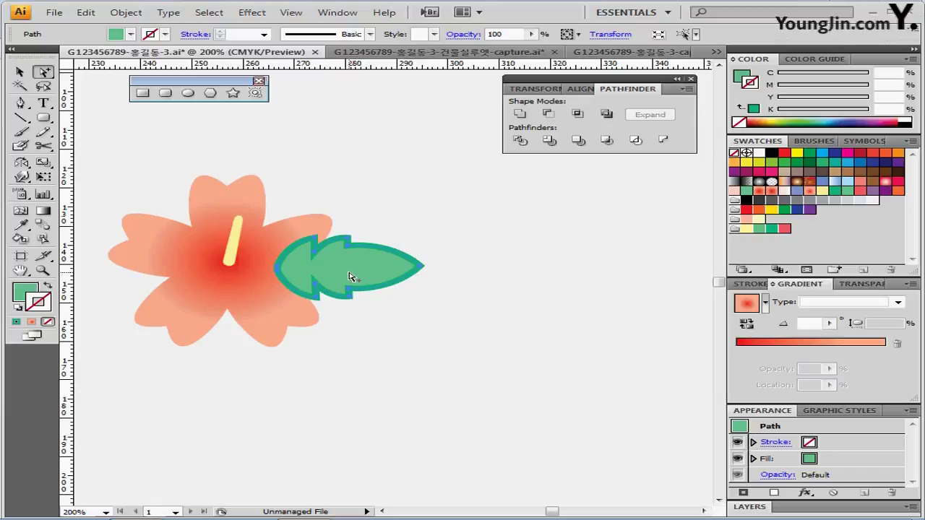
left_click_drag(346, 282, 348, 285)
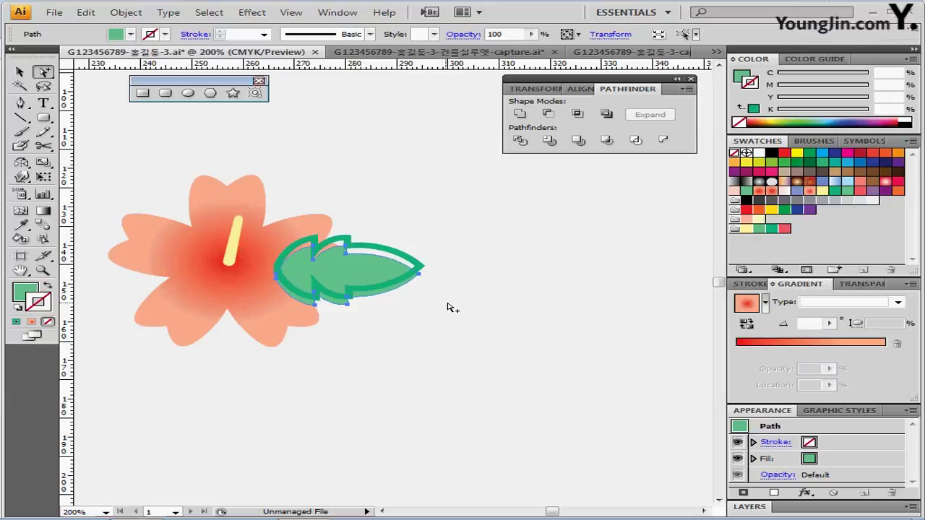
left_click(511, 304)
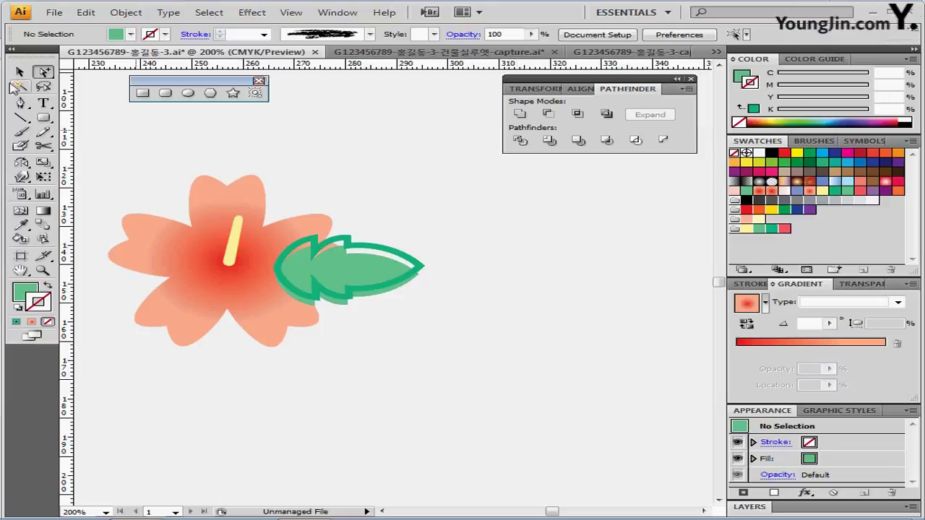
left_click(21, 73)
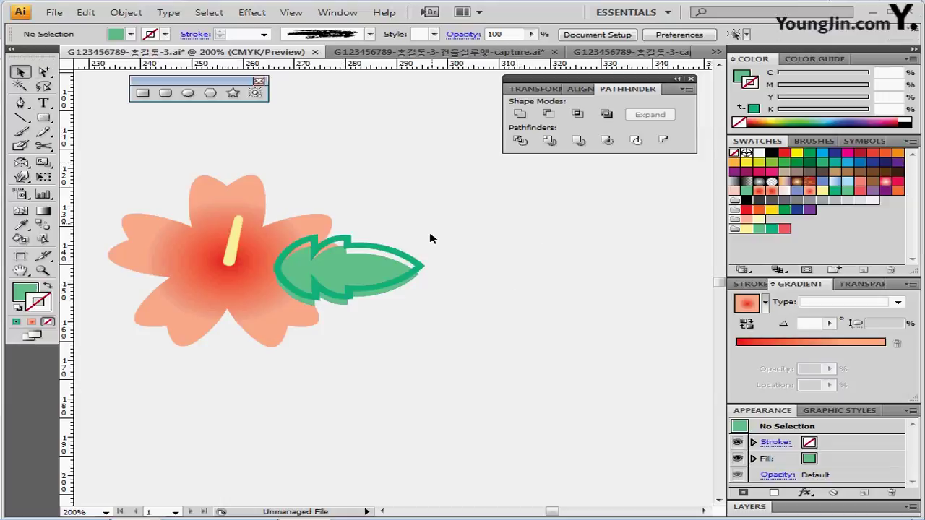
- Select the whole leaf, rotate it slightly clockwise and adjust its position beside the flower
left_click_drag(432, 225, 376, 315)
left_click_drag(427, 232, 444, 245)
left_click_drag(393, 291, 394, 286)
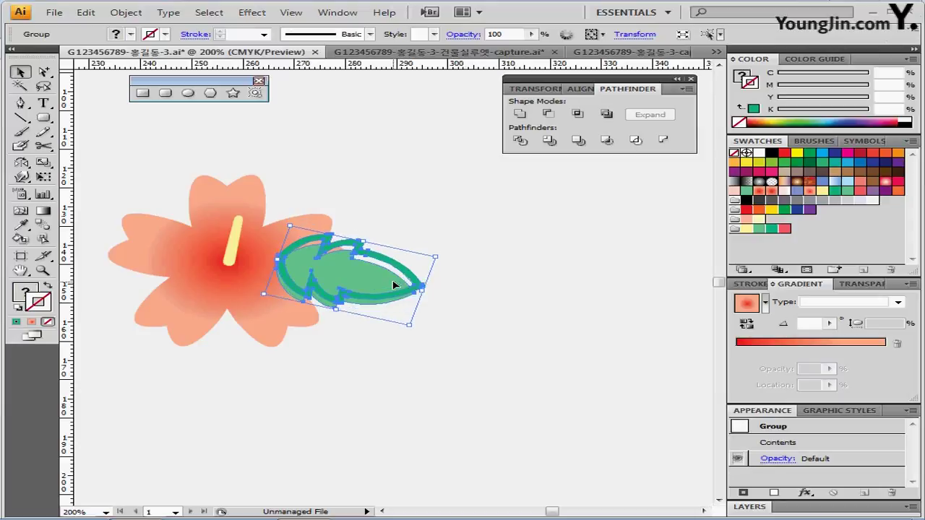
- Send the leaf group behind the flower and deselect it
right_click(394, 285)
mouse_move(481, 378)
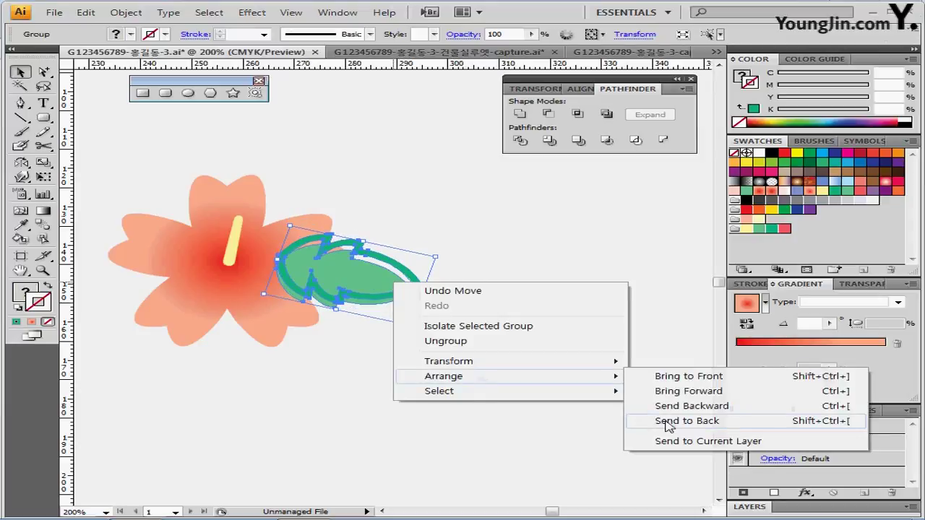
left_click(666, 422)
left_click(462, 379)
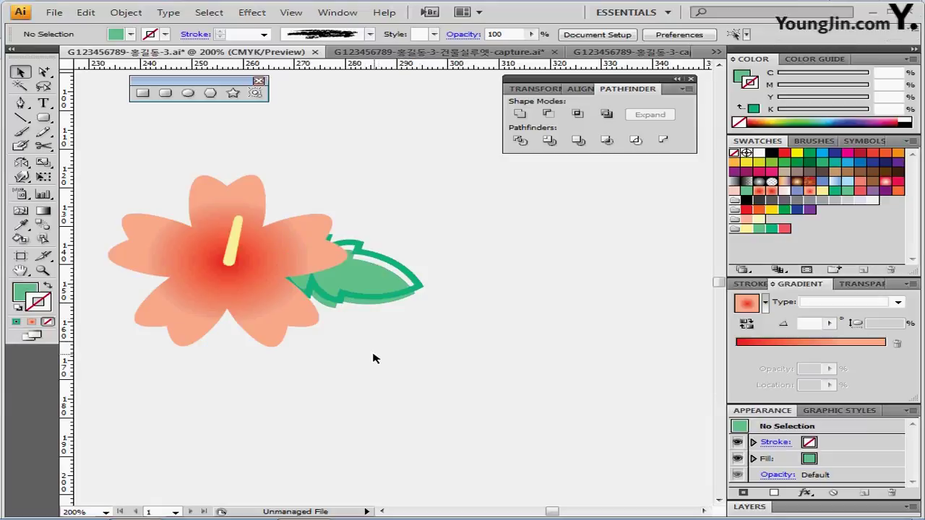
- Reselect the whole leaf, shift it slightly outward from the petals and deselect it
left_click_drag(368, 347, 425, 269)
left_click_drag(380, 286, 391, 292)
left_click_drag(376, 244, 376, 235)
left_click(433, 314)
left_click_drag(372, 359, 395, 285)
left_click(416, 303)
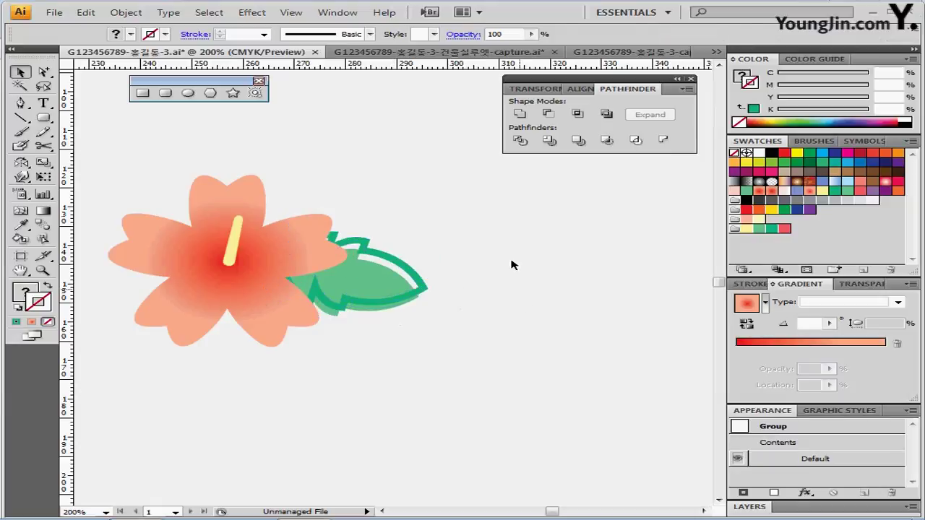
- Draw a wide ellipse in the empty space above the leaf for a second, smaller flower
left_click_drag(460, 234, 437, 252)
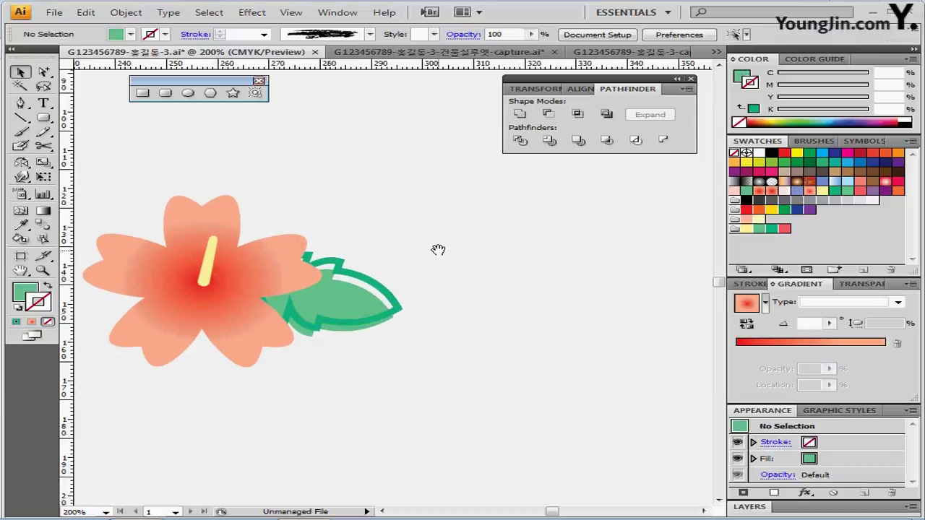
left_click(190, 94)
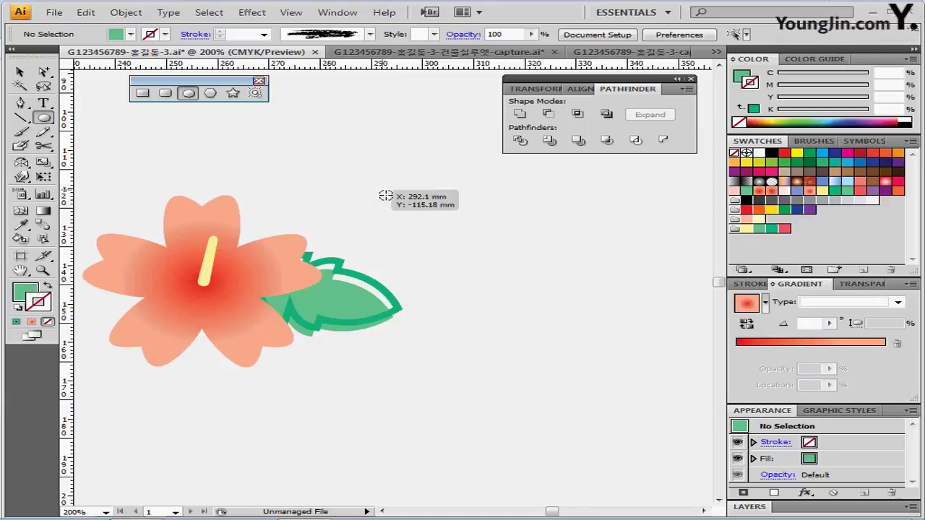
left_click_drag(392, 191, 431, 217)
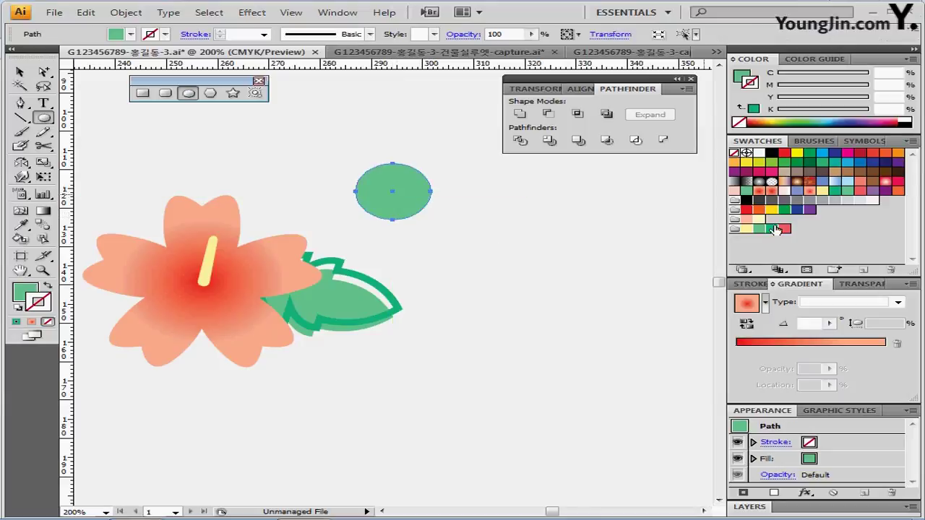
- Fill the new ellipse with the red M 80, Y 50 swatch and remove its stroke
left_click(785, 230)
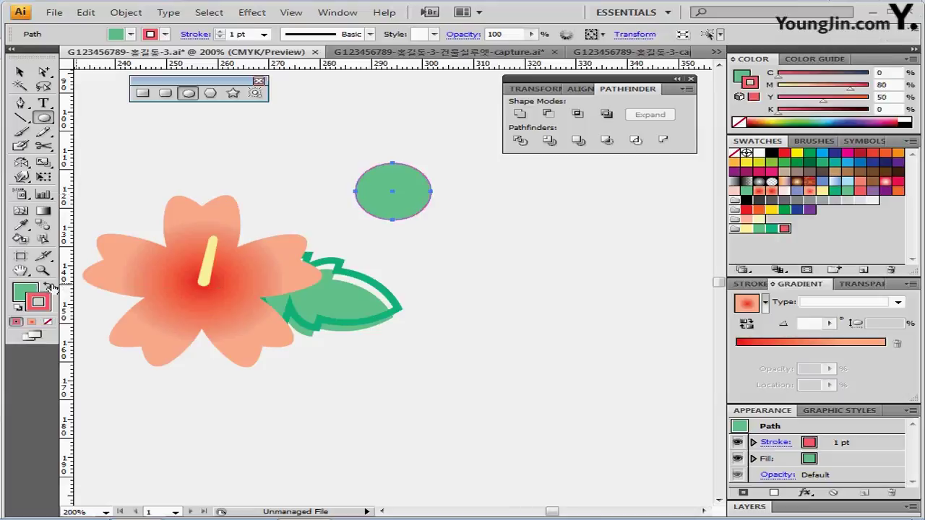
left_click(48, 287)
left_click(47, 321)
left_click(24, 291)
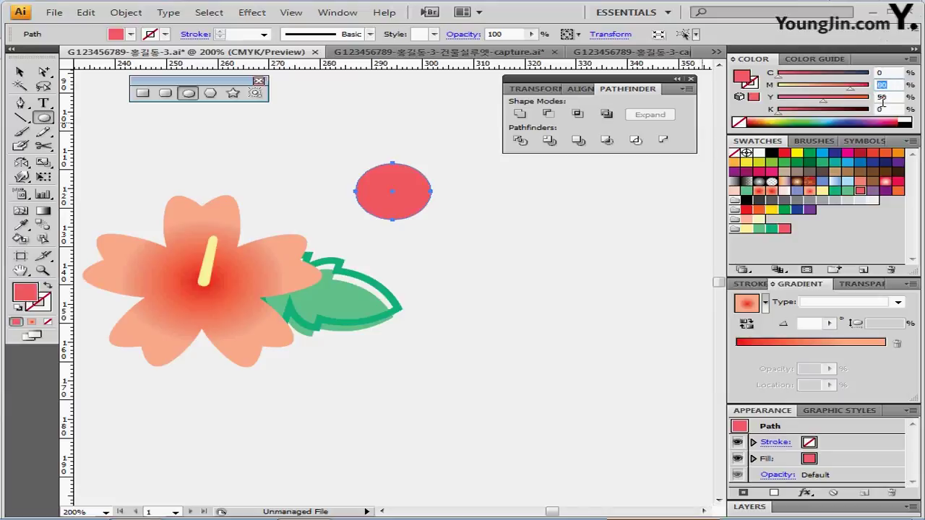
left_click(880, 96)
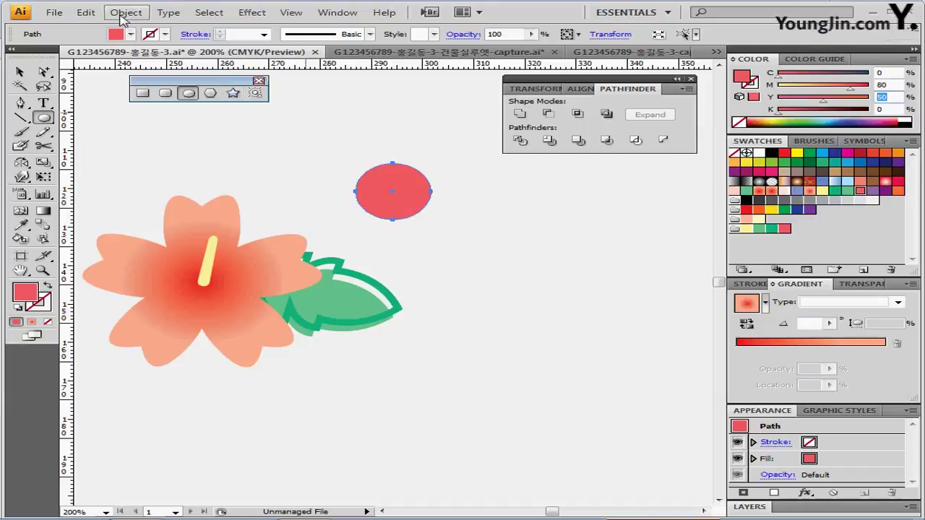
- Add extra anchor points between the existing ones on the red ellipse
left_click(121, 17)
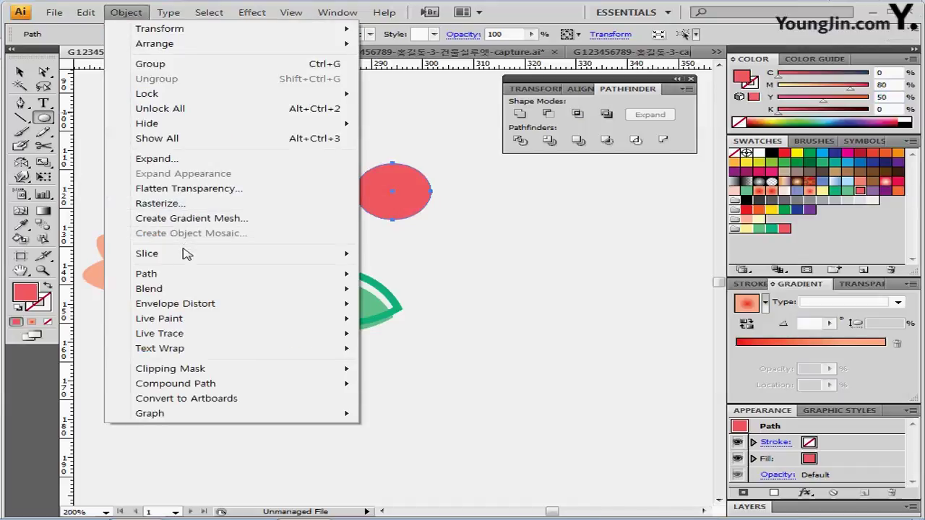
mouse_move(180, 278)
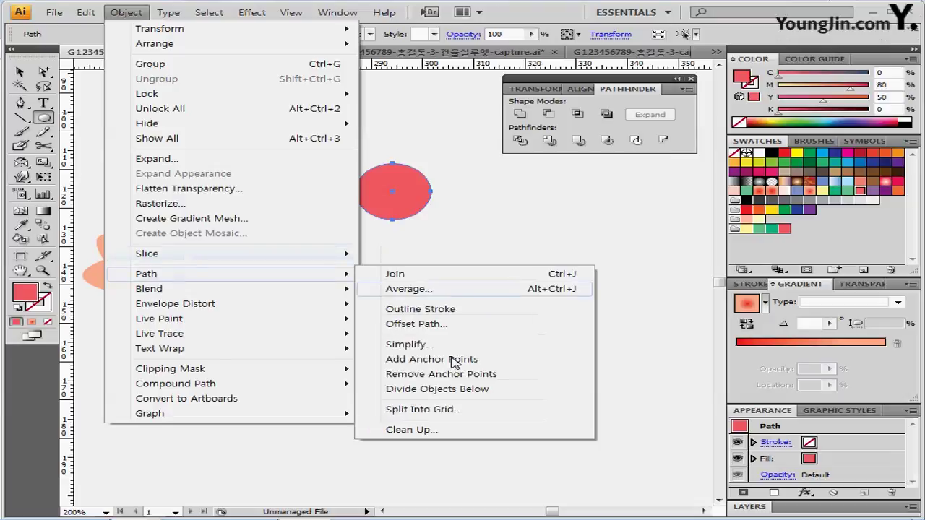
left_click(453, 360)
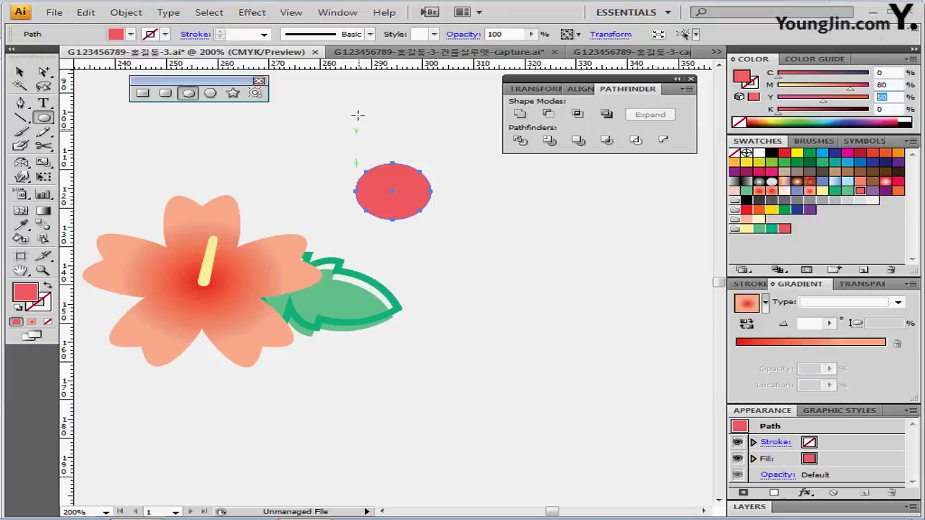
- Apply a 15% Pucker & Bloat effect to the red ellipse with preview on, and expand its appearance
left_click(249, 13)
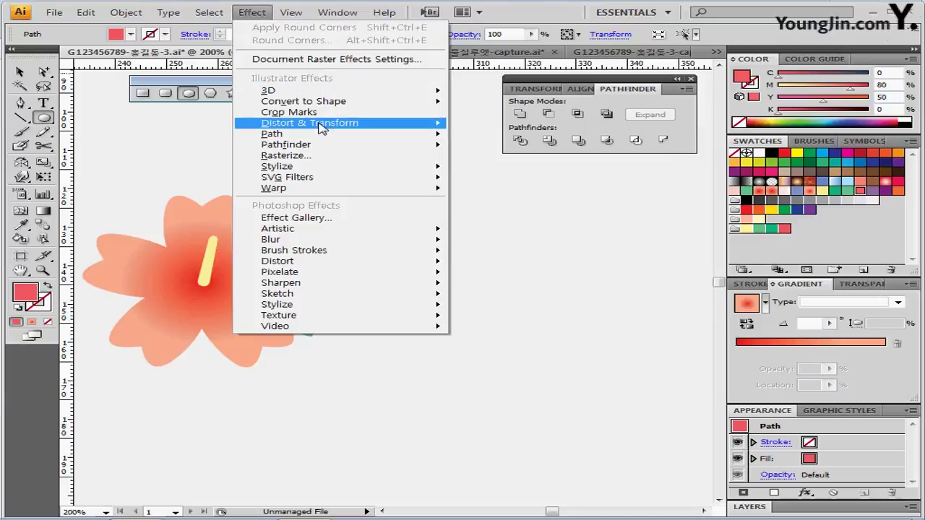
mouse_move(322, 129)
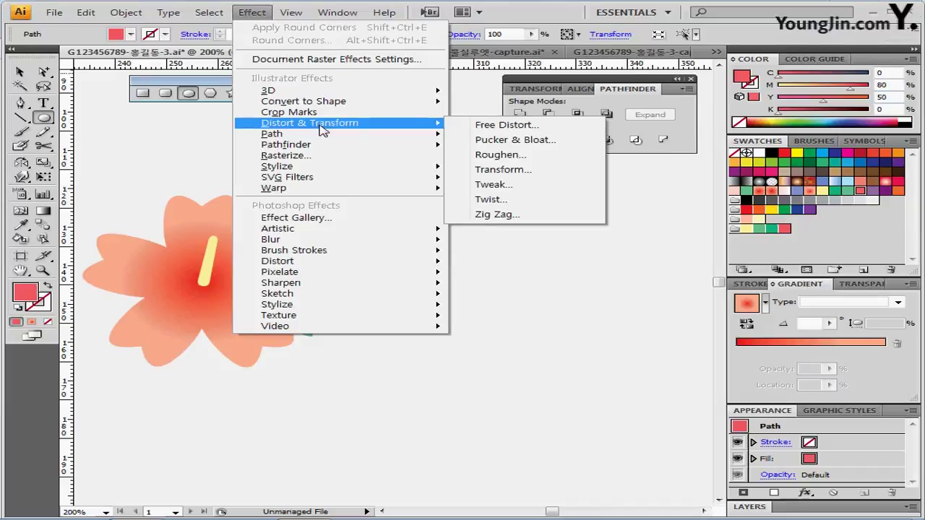
left_click(516, 141)
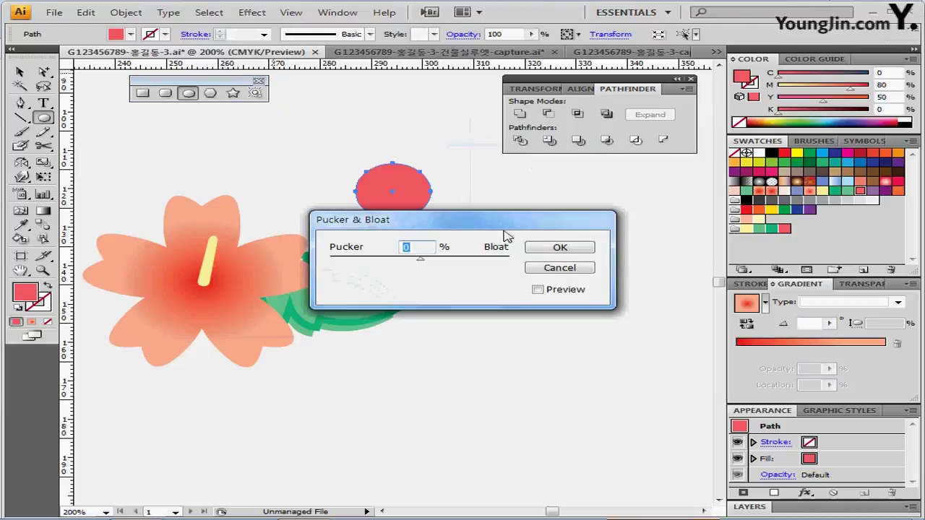
left_click_drag(479, 219, 508, 307)
left_click_drag(445, 337, 396, 336)
type("15")
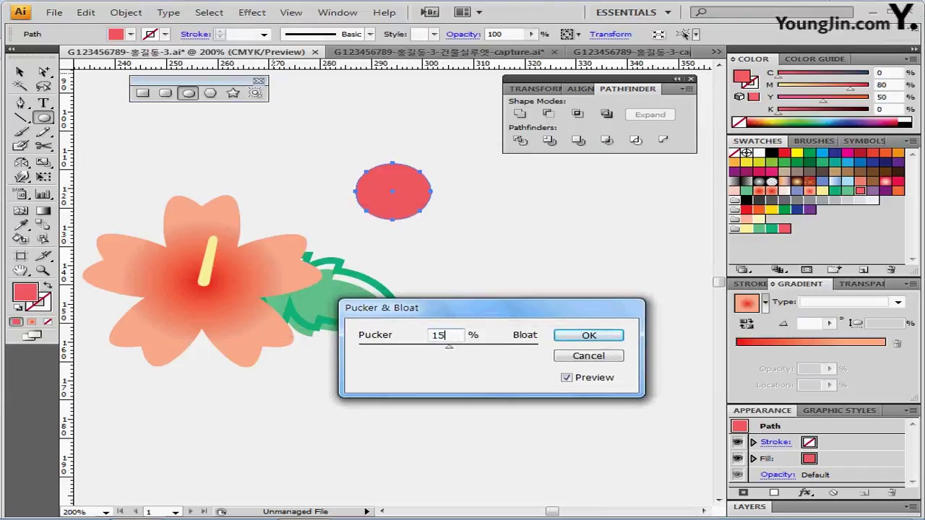
left_click(431, 335)
type("-")
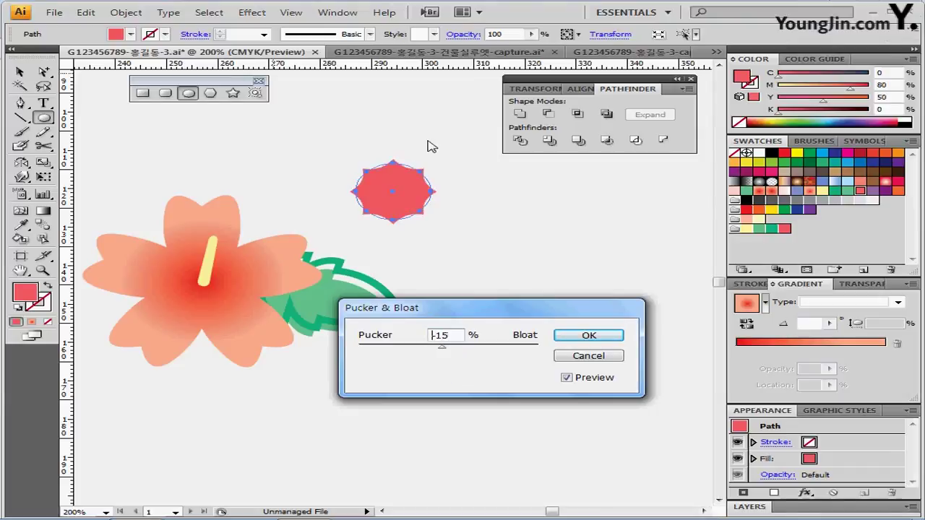
left_click_drag(437, 335, 416, 329)
key("BackSpace")
left_click(588, 335)
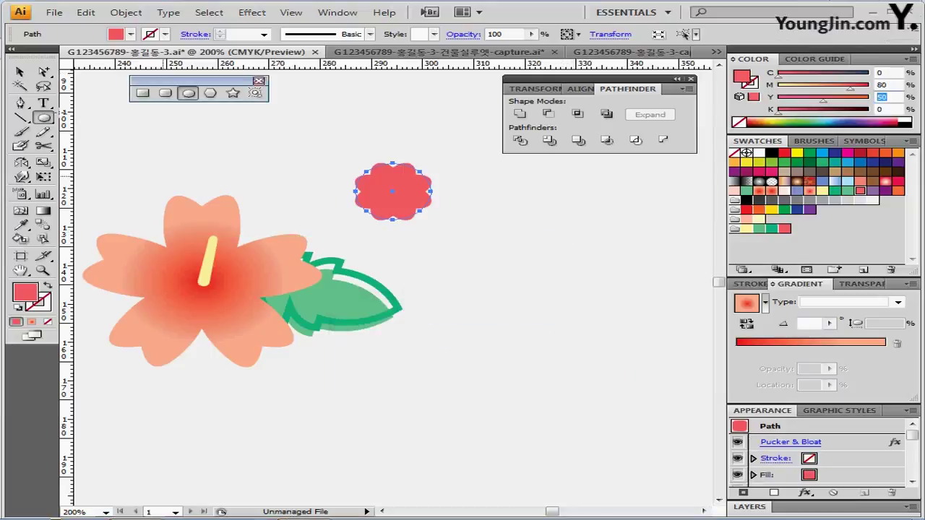
left_click(126, 12)
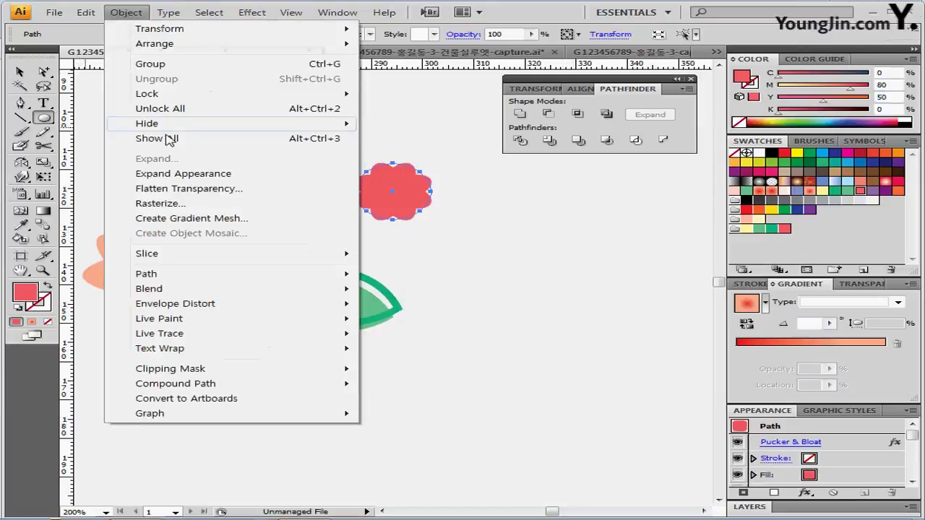
left_click(203, 174)
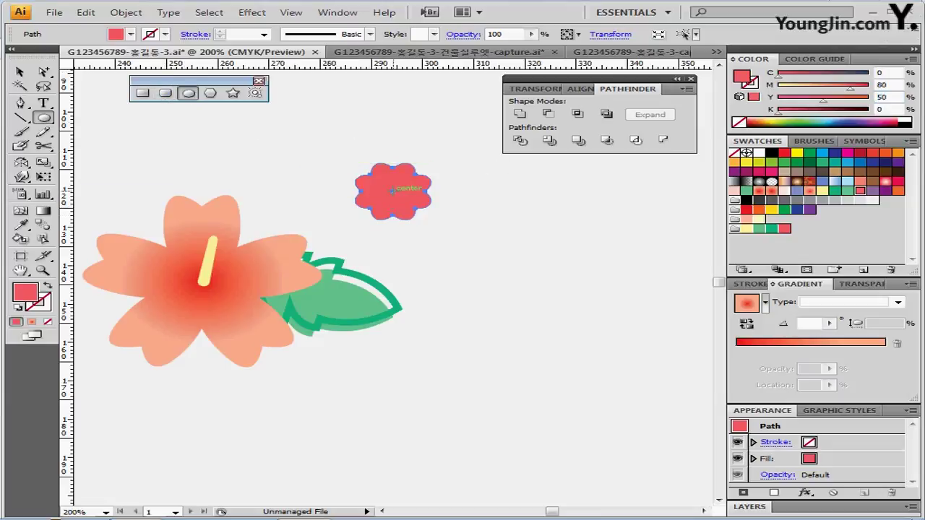
- Draw a small ellipse from the red flower's center with no fill and a white 2 pt stroke
left_click(395, 206, "ctrl")
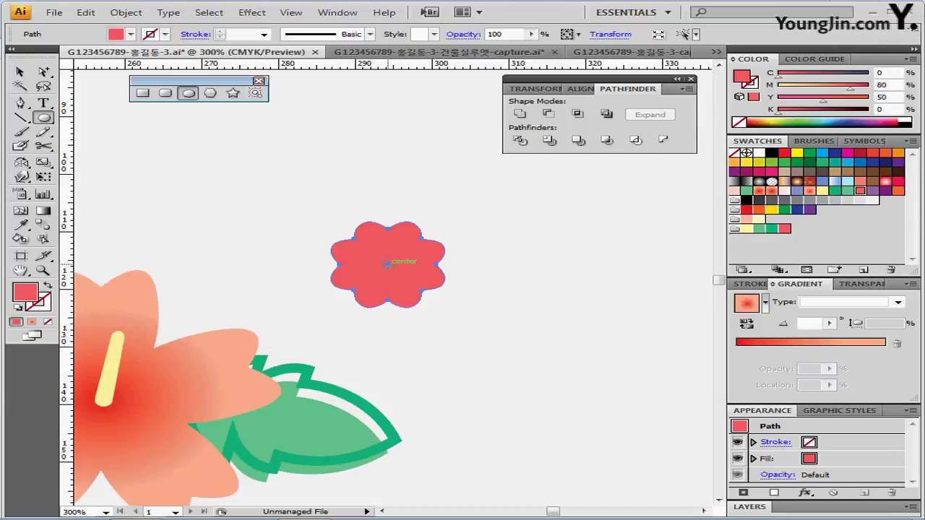
left_click_drag(387, 265, 402, 273)
key("shift+x")
key("x")
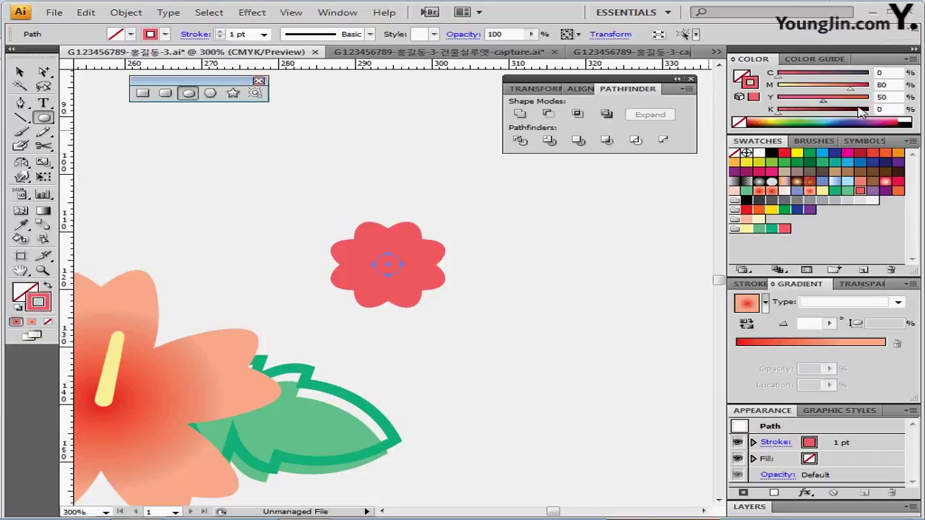
left_click(907, 118)
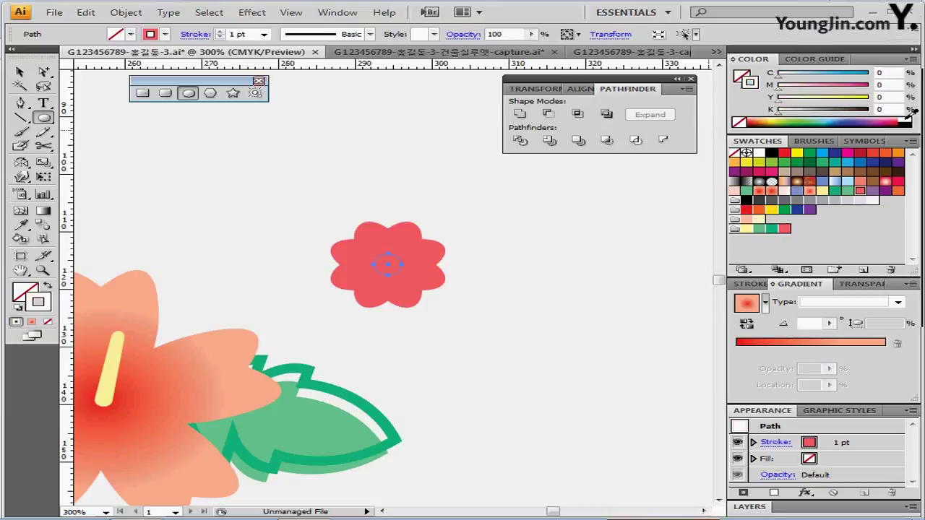
left_click(220, 31)
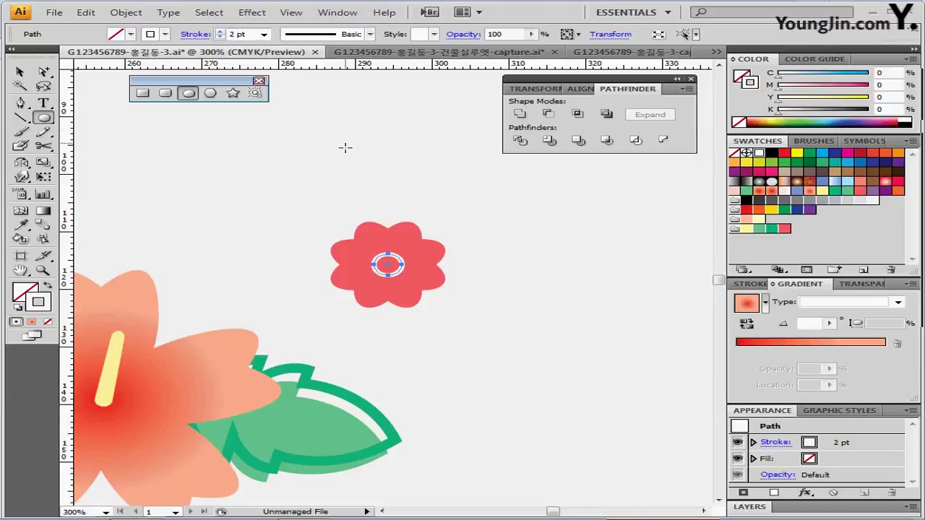
- Draw a narrow upright ellipse just above the white ring, with a white fill and no stroke
left_click(407, 268, "ctrl")
left_click_drag(413, 292, 386, 234)
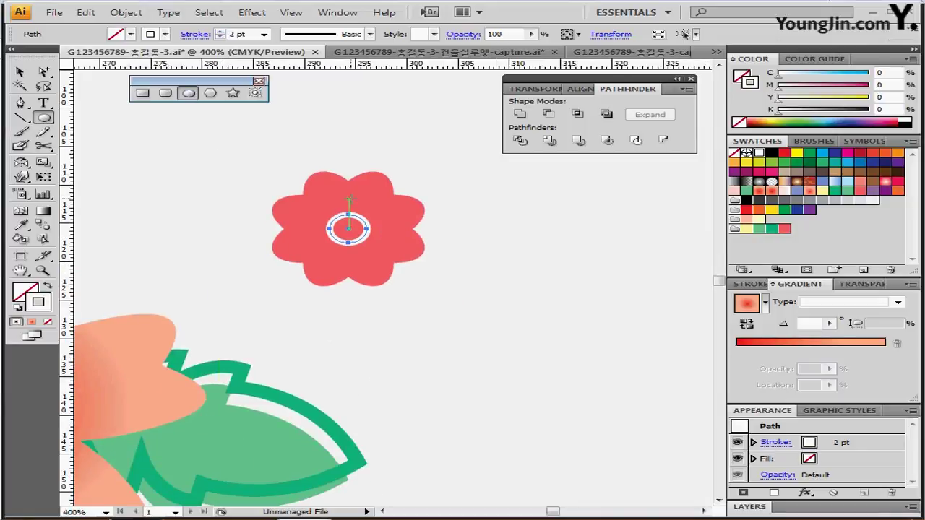
left_click_drag(349, 196, 352, 215)
key("ctrl+=")
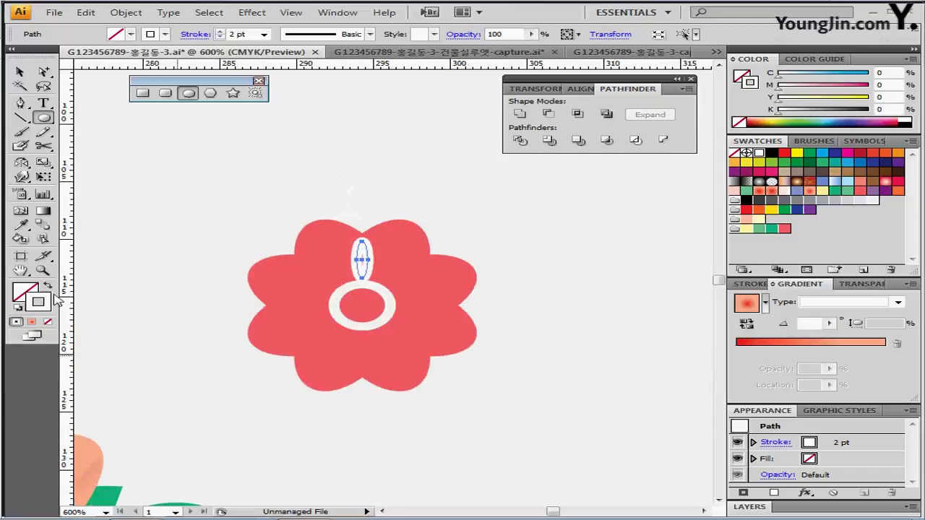
left_click(47, 287)
- Nudge the narrow white ellipse slightly down, between the petal notch and the ring
left_click_drag(237, 258, 215, 206)
left_click_drag(333, 205, 331, 209)
key("r")
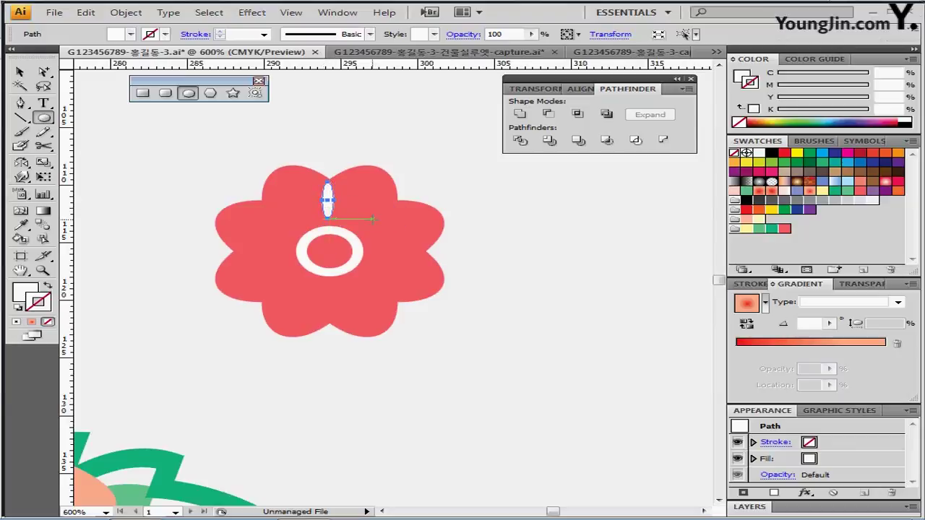
key("Down")
- Align the red flower, the white ring and the narrow ellipse to their horizontal centers and deselect them
key("ctrl")
left_click_drag(232, 139, 409, 304)
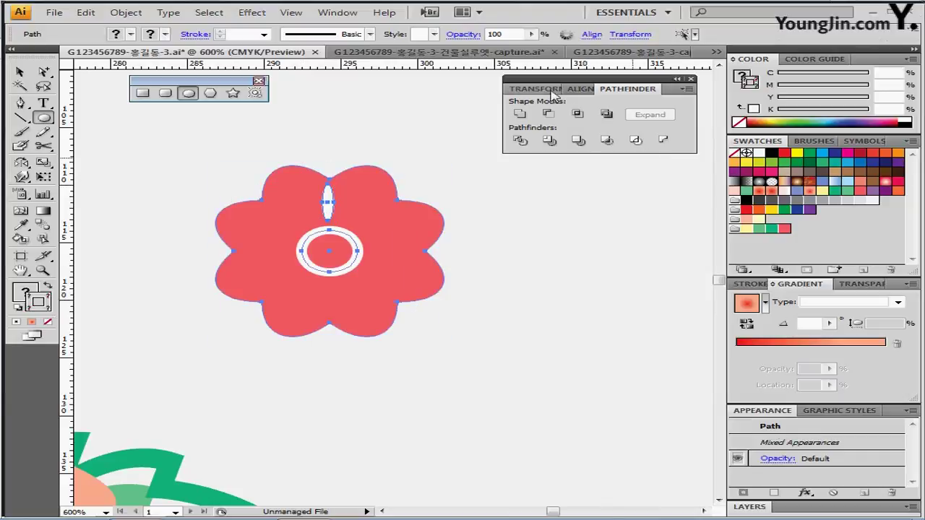
left_click(582, 89)
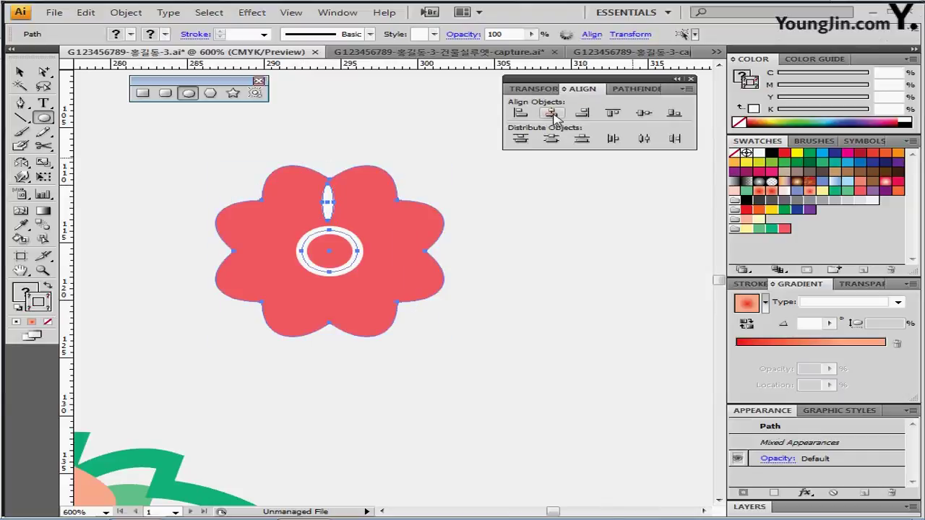
left_click(553, 113)
left_click(535, 261)
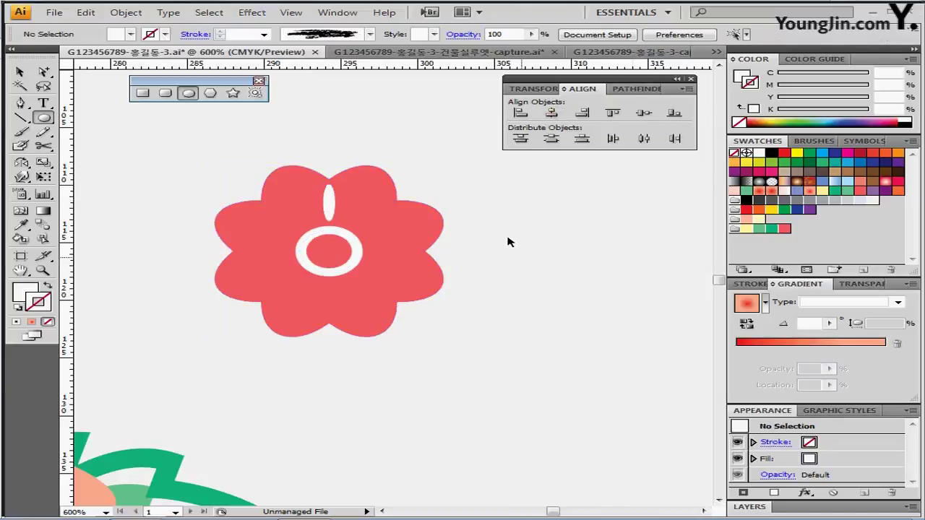
- Rotate a copy of the narrow white ellipse by -45° around the center of the white ring
left_click(330, 206)
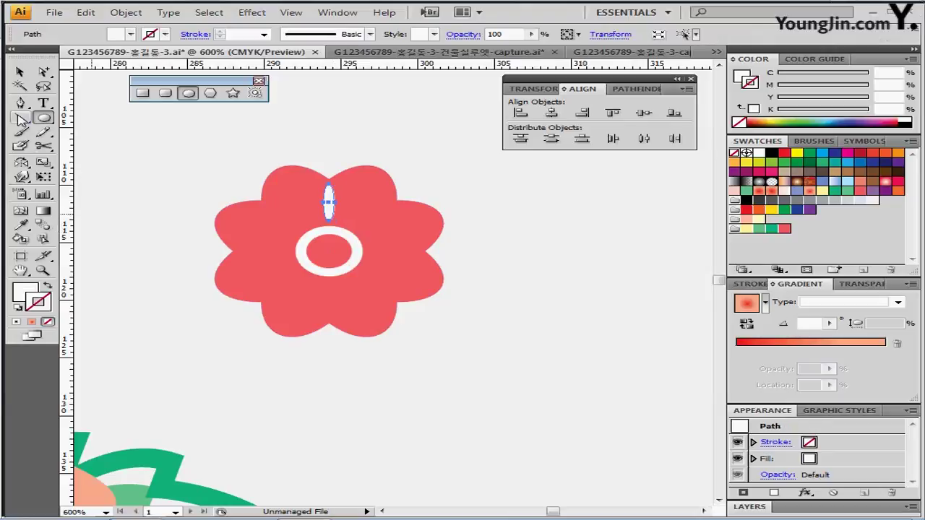
left_click(23, 166)
left_click_drag(24, 172, 94, 168)
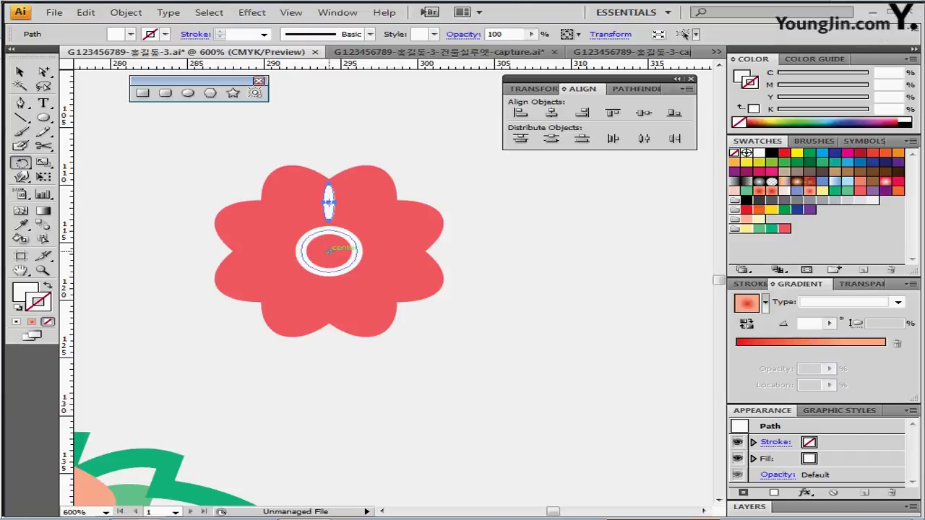
left_click(328, 252)
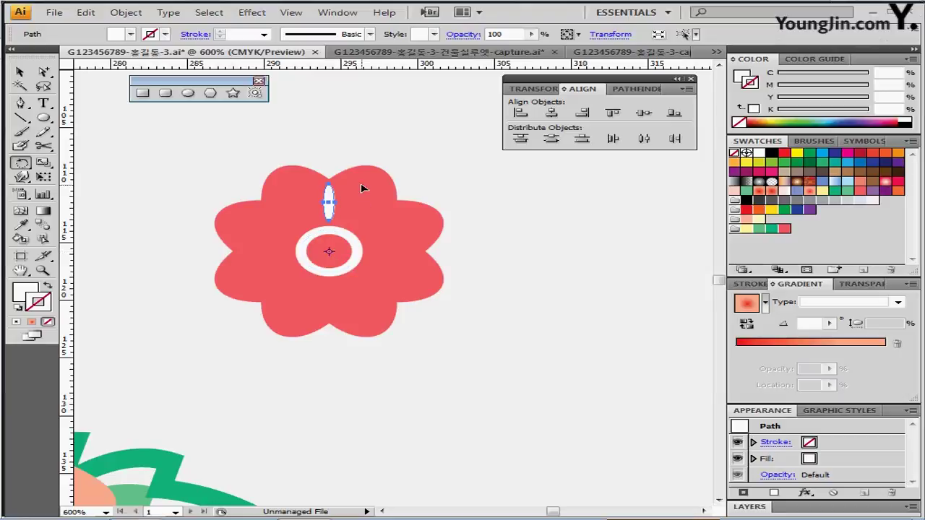
left_click_drag(373, 179, 422, 209)
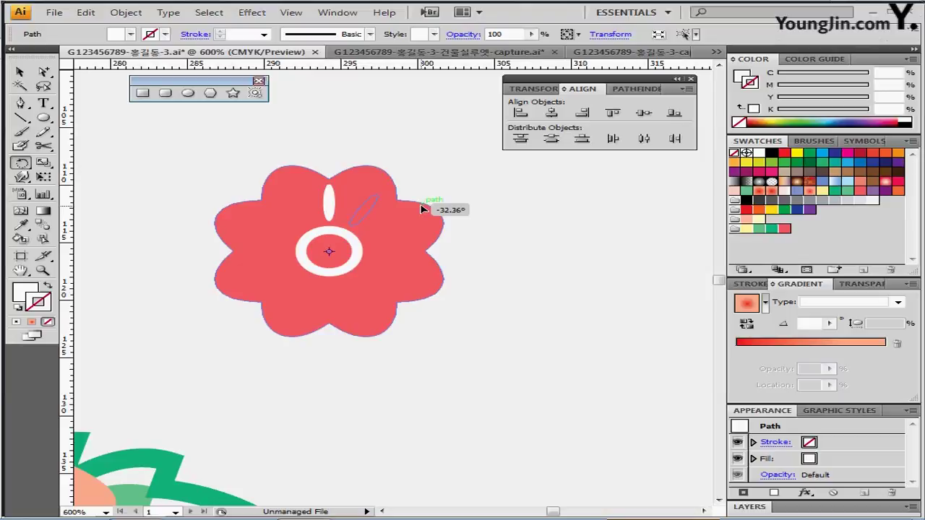
left_click_drag(424, 209, 437, 221)
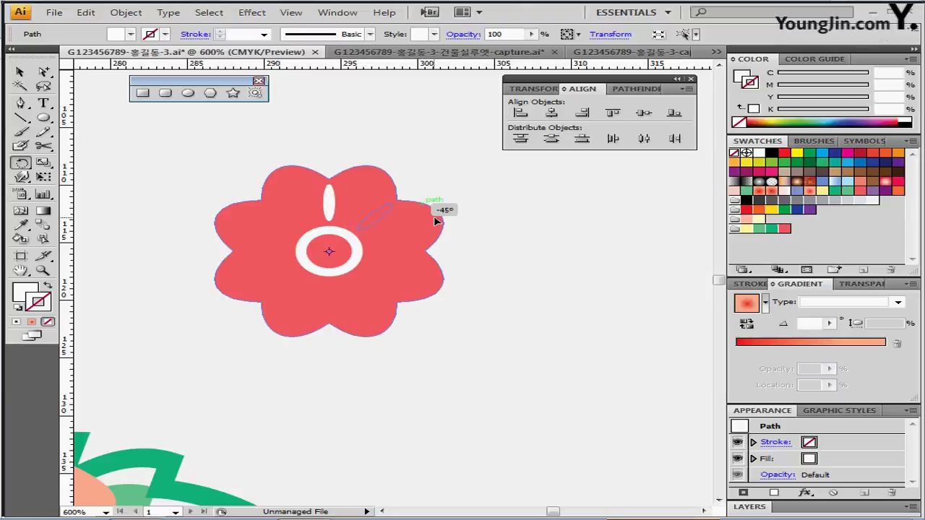
left_click_drag(436, 221, 438, 223)
left_click_drag(438, 224, 439, 224)
left_click_drag(437, 223, 437, 222)
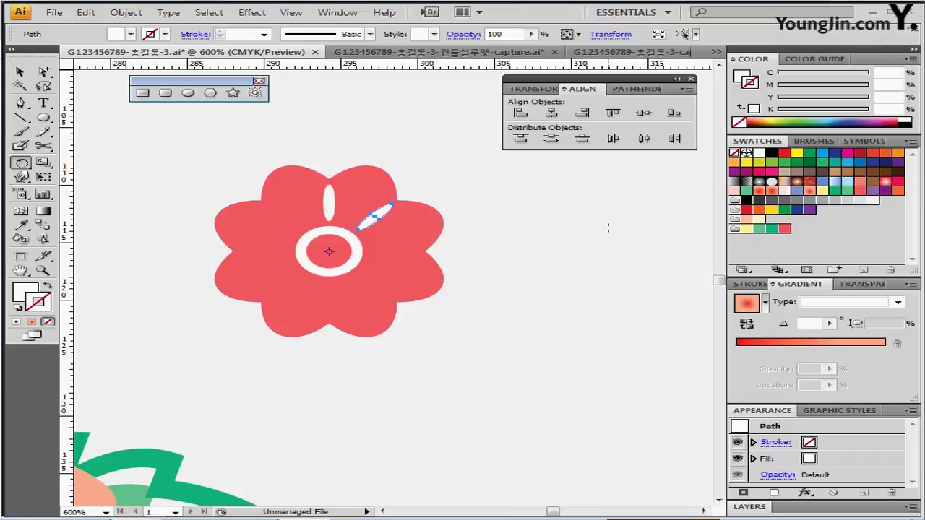
- Repeat the rotated copy six more times to complete the circle of white ellipses around the ring
key("ctrl+d")
key("ctrl+d")
key("ctrl+d")
key("ctrl+d")
key("ctrl+d")
key("ctrl+d")
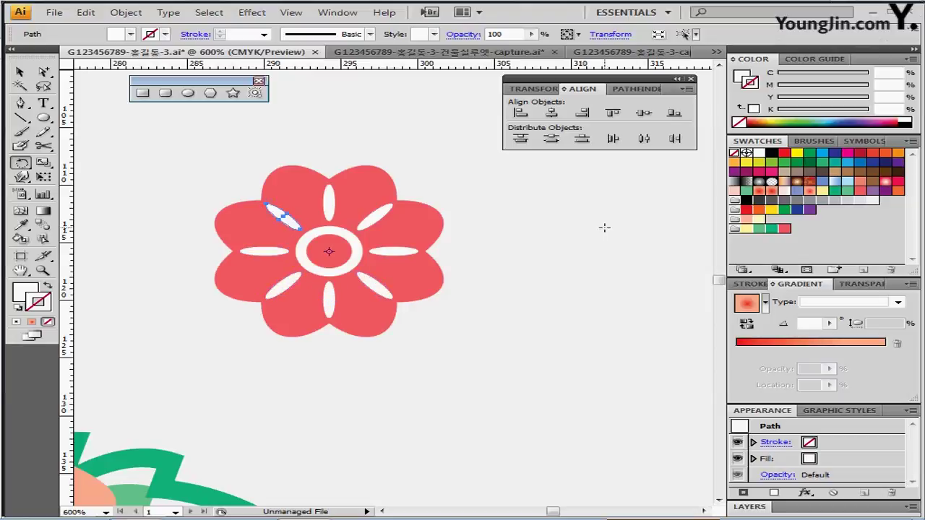
- Unlock all locked objects in the document
left_click(380, 281, "ctrl+alt")
left_click_drag(299, 334, 385, 220)
left_click(383, 262, "ctrl+alt")
left_click_drag(318, 284, 361, 240)
left_click(364, 240, "ctrl+alt")
left_click_drag(339, 307, 287, 243)
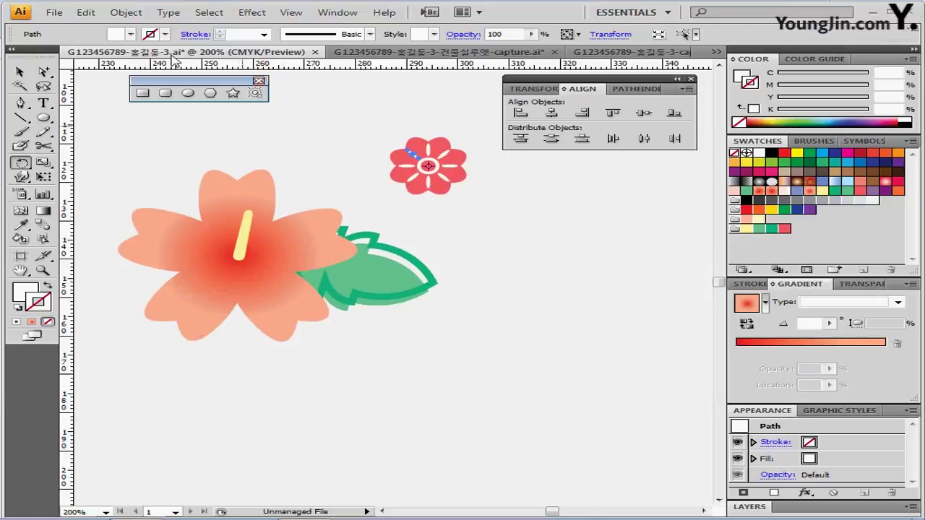
left_click(126, 13)
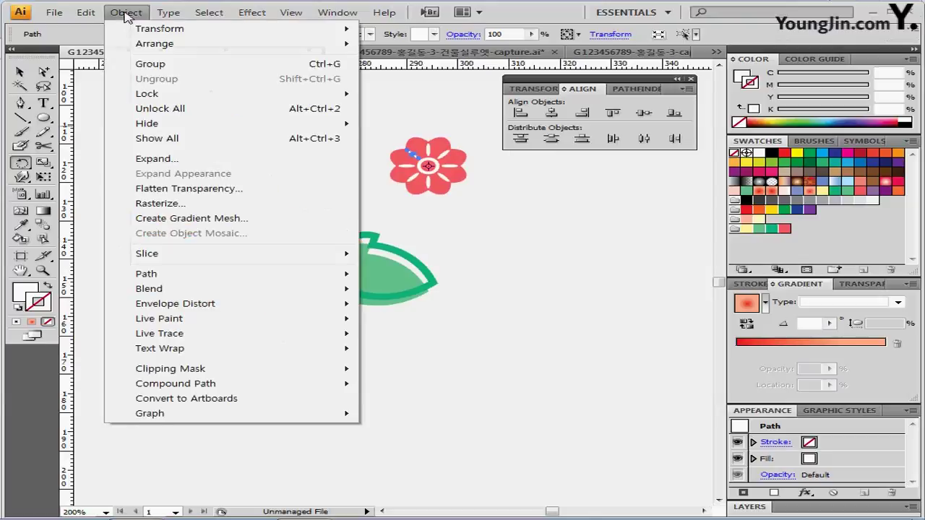
left_click(177, 110)
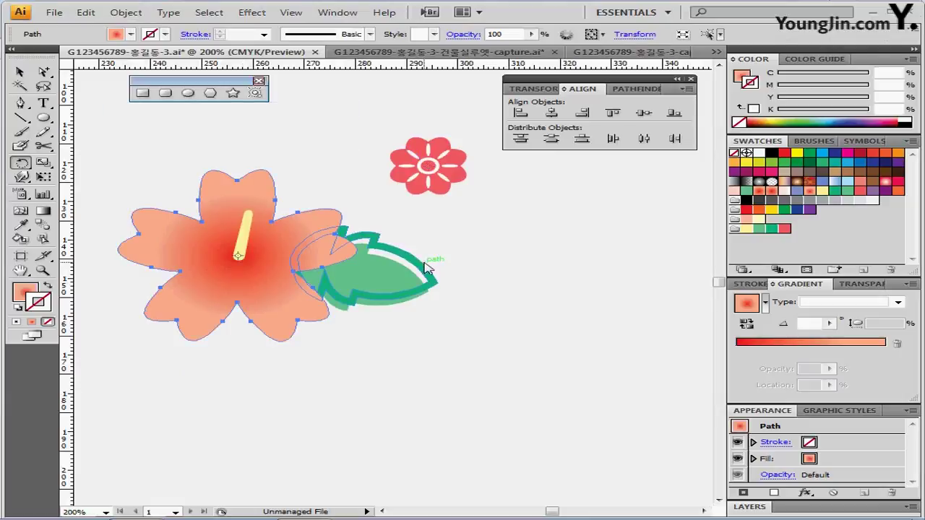
- Select both flowers, the stamen and the leaf, and save them as a new Graphic symbol named 무궁화
left_click(426, 267, "shift")
left_click_drag(120, 128, 462, 347)
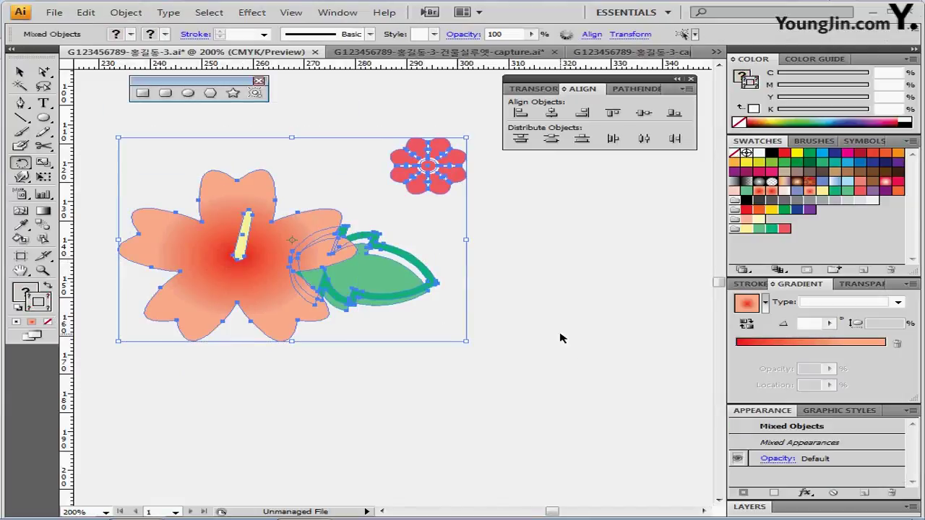
key("ctrl+shift+b")
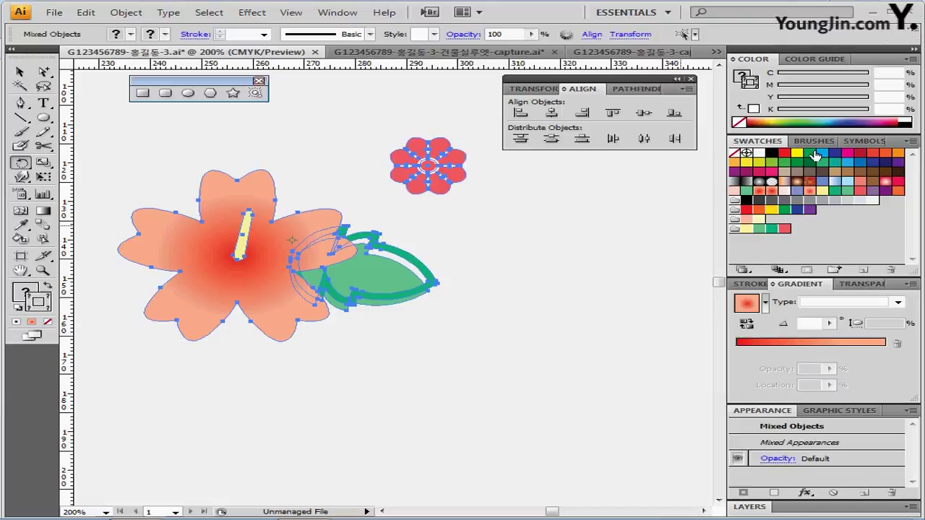
left_click(860, 141)
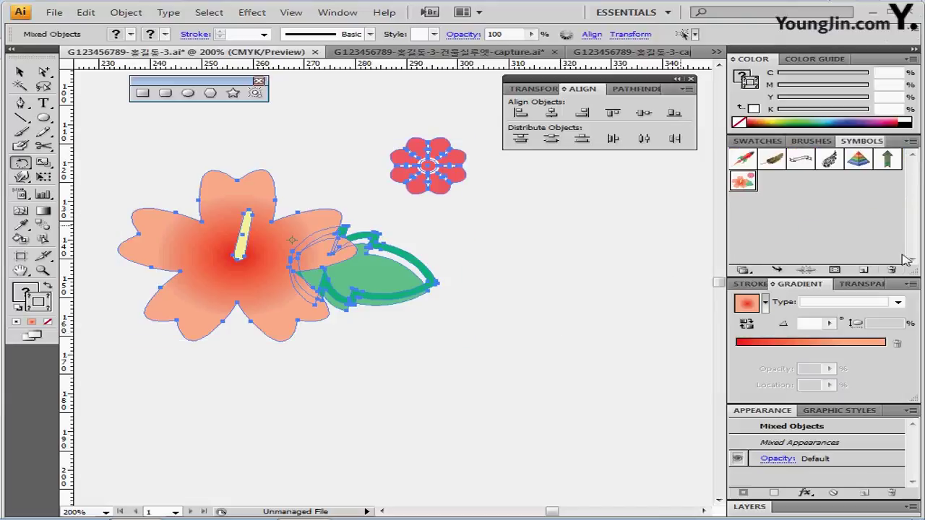
left_click(864, 270)
left_click(367, 258)
left_click_drag(461, 235, 362, 239)
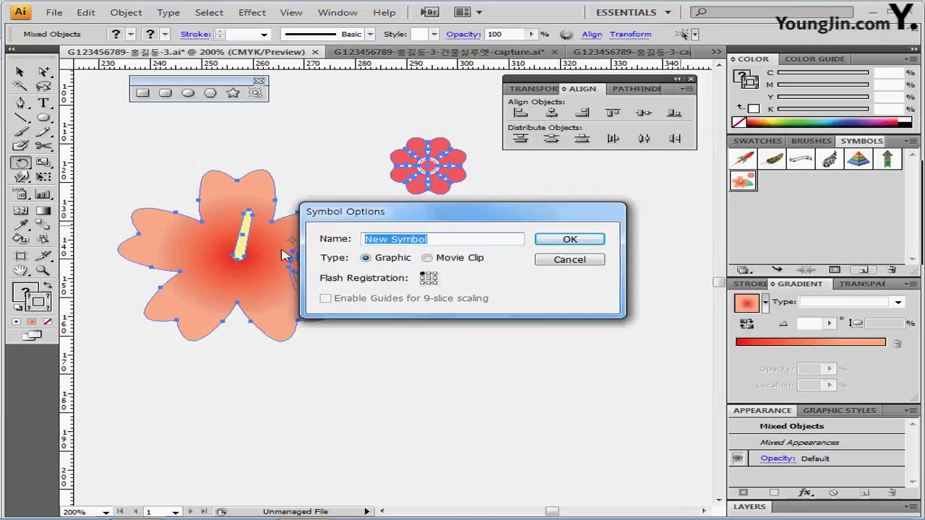
type("무궁")
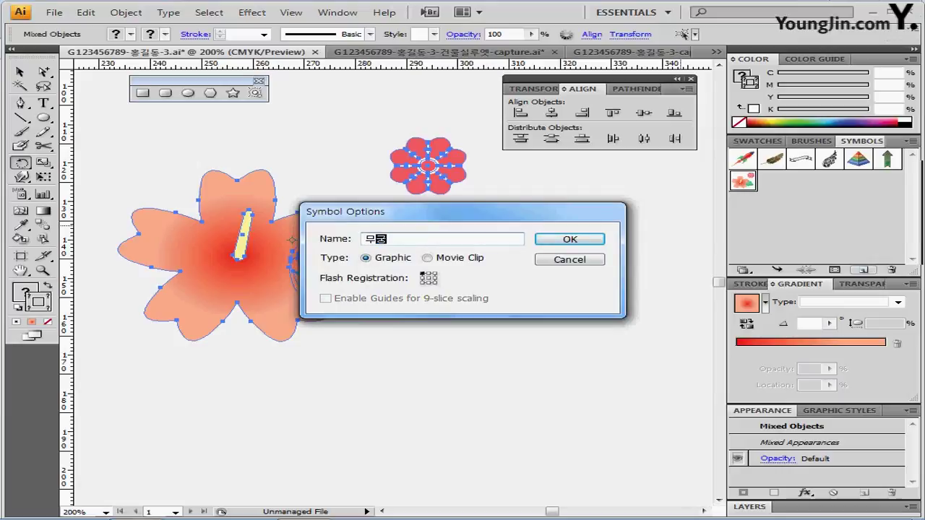
type("화")
key("Return")
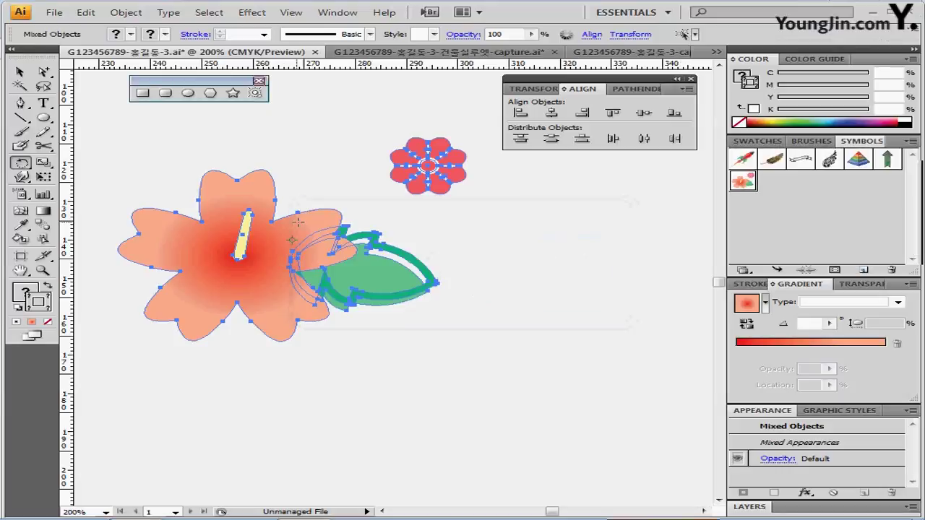
- Delete all the original flower and leaf artwork beside the artboard
left_click_drag(267, 194, 392, 345)
left_click(389, 306, "ctrl+alt")
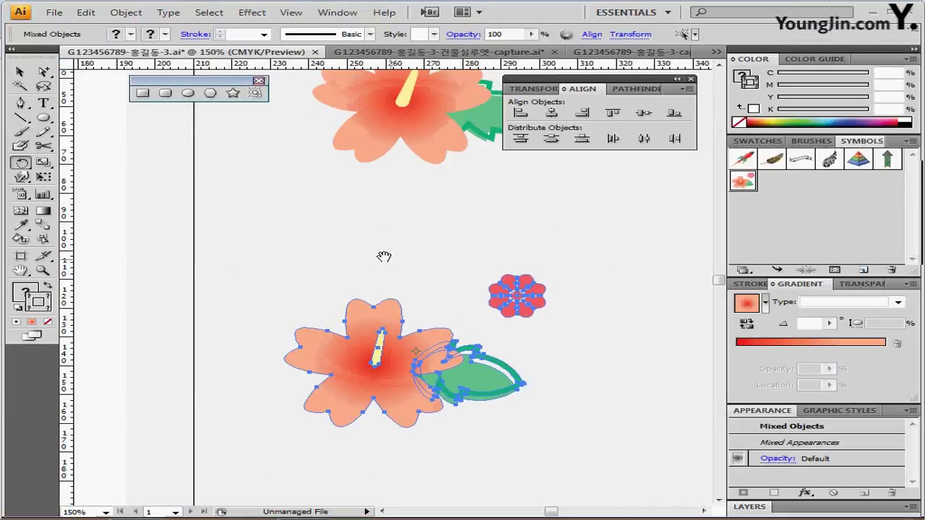
left_click_drag(384, 309, 384, 334)
scroll(384, 333, "up", 3)
left_click_drag(284, 91, 600, 458)
key("Delete")
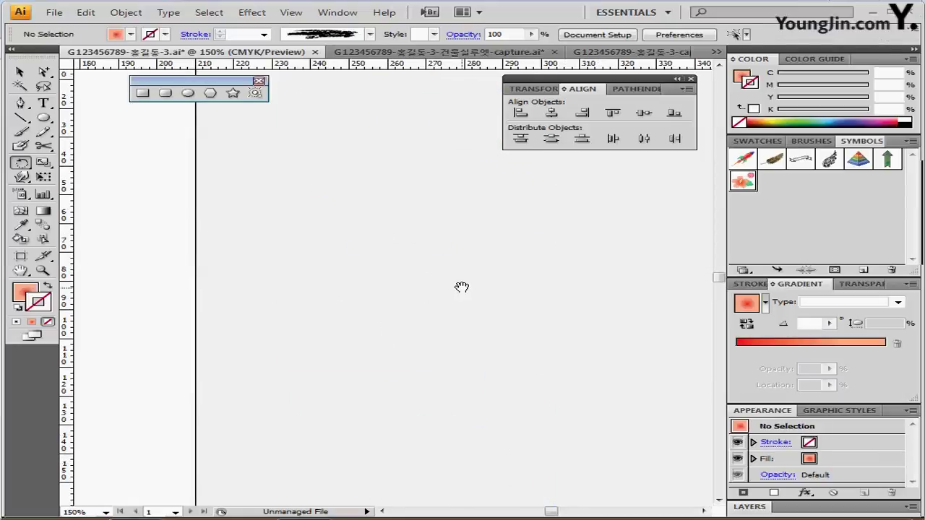
- Draw a 210 x 297 mm rectangle from the artboard's top-left corner and fill it with the C0 M30 Y30 K0 swatch
left_click_drag(429, 283, 430, 205)
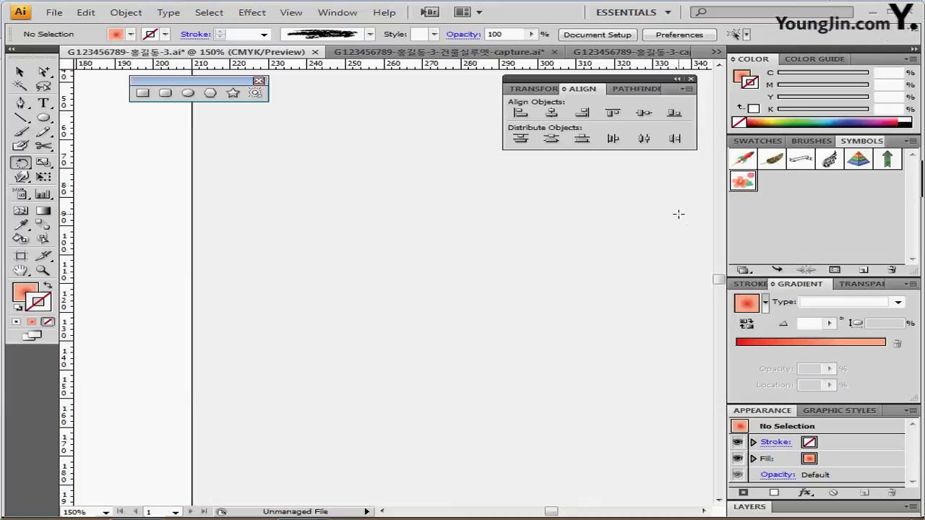
left_click(286, 276, "ctrl+alt")
left_click(181, 281, "ctrl+alt")
left_click(239, 269, "ctrl+alt")
left_click_drag(285, 297, 155, 250)
left_click_drag(212, 247, 198, 250)
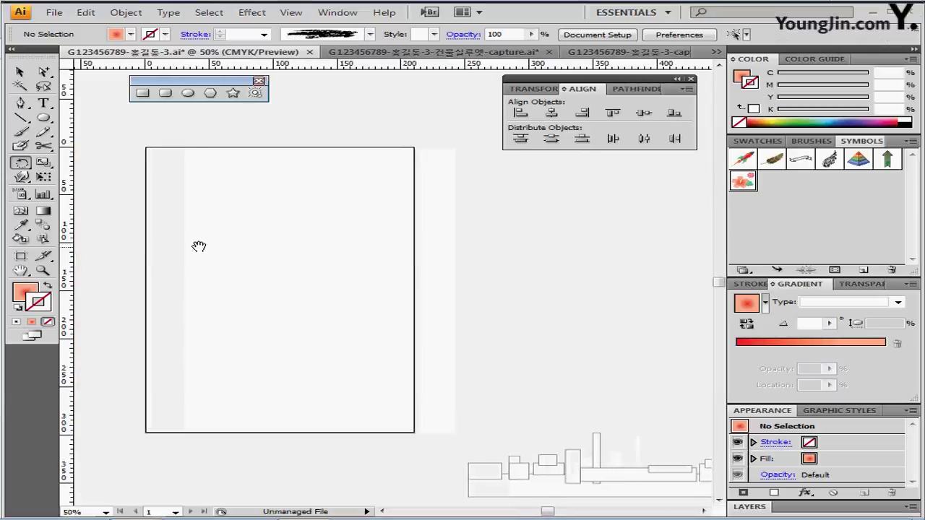
left_click(142, 93)
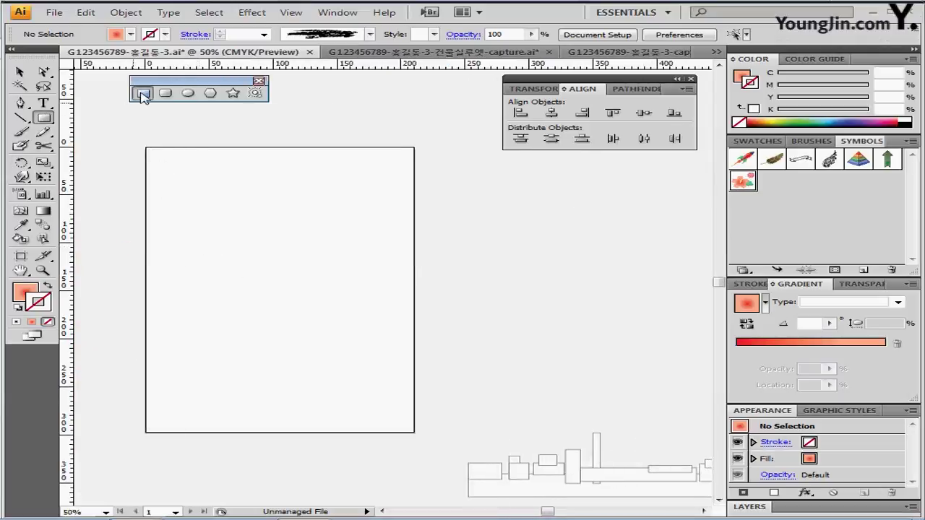
left_click(145, 149)
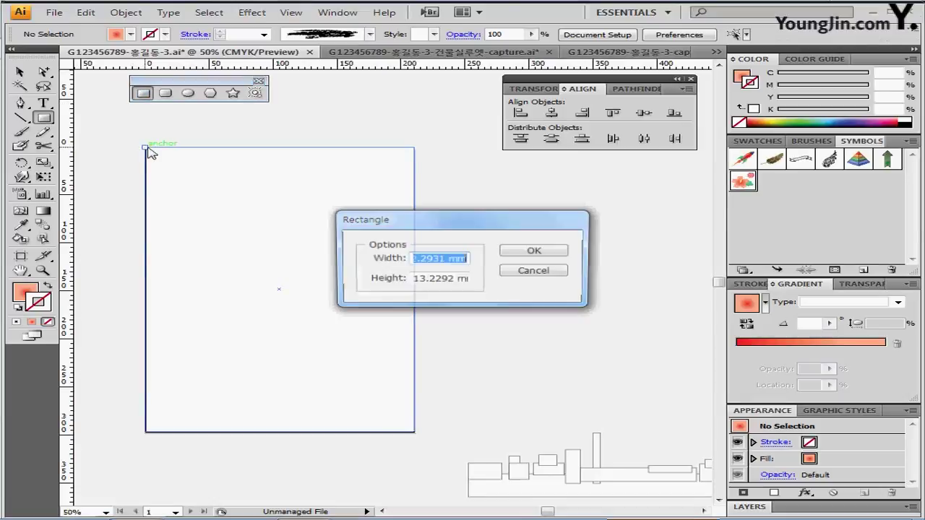
type("210")
key("Tab")
type("297")
key("Return")
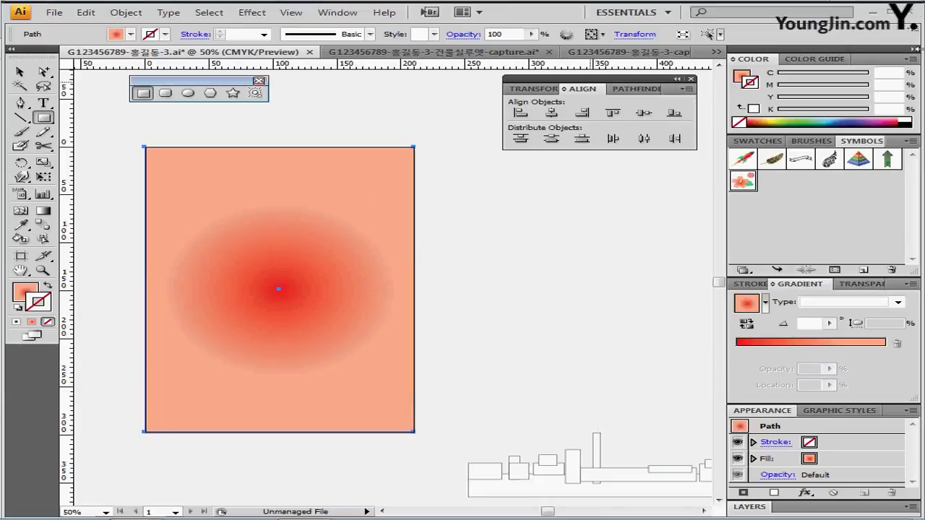
left_click(765, 141)
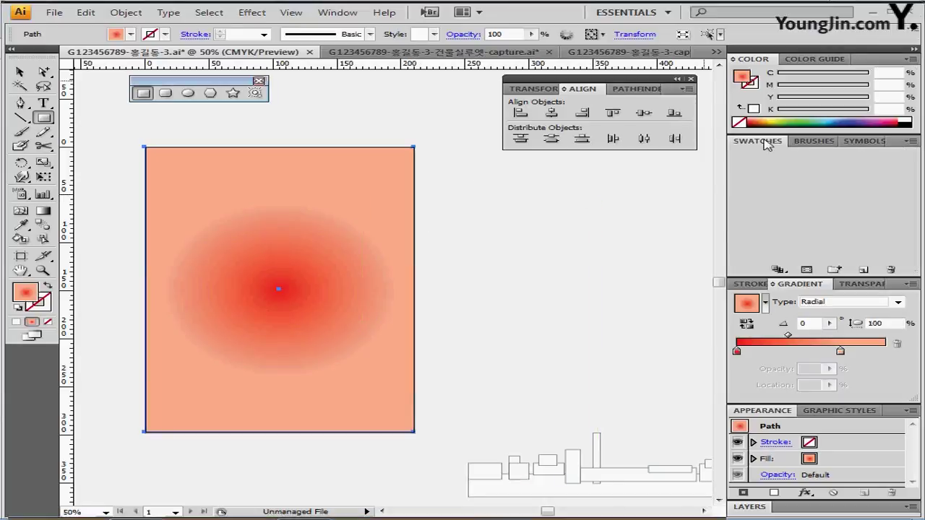
left_click(746, 219)
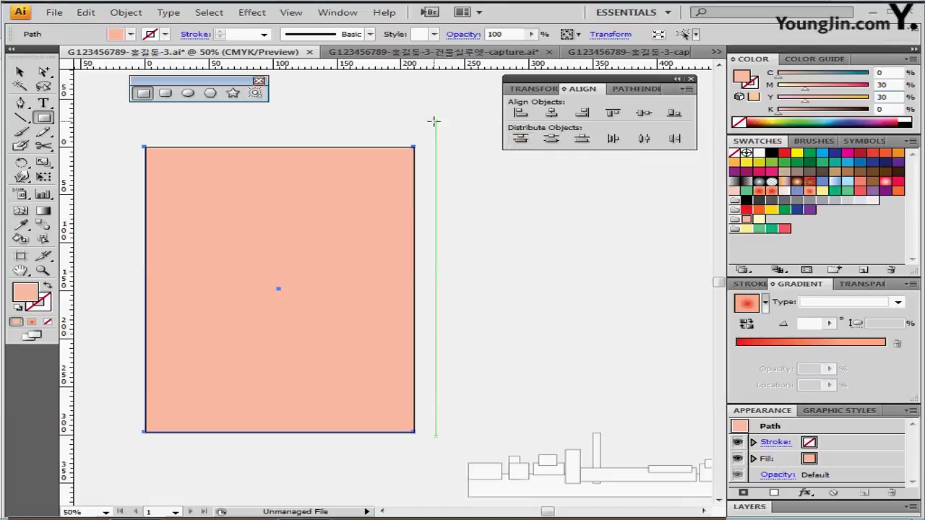
- Show the guides, add a mesh point to the rectangle where the guides cross, color it C0 M0 Y30 K0 and deselect
key("ctrl+semicolon")
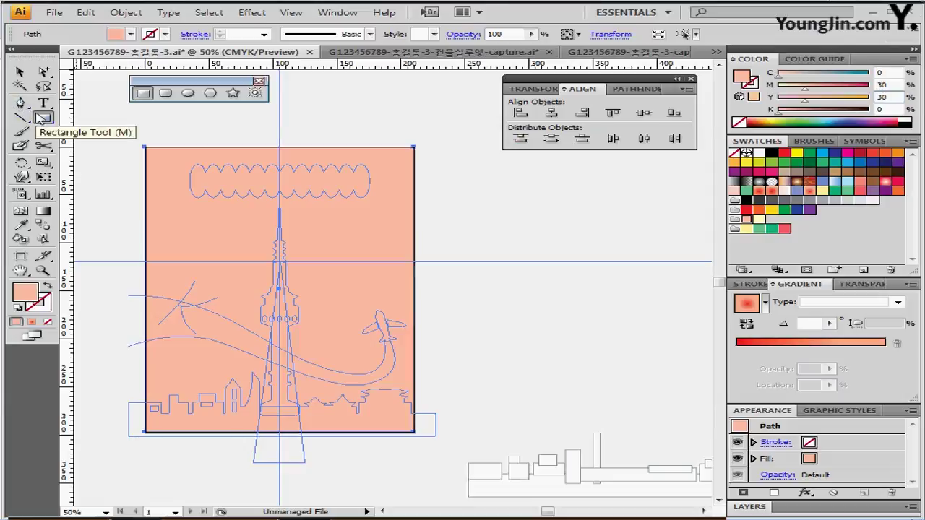
left_click(20, 211)
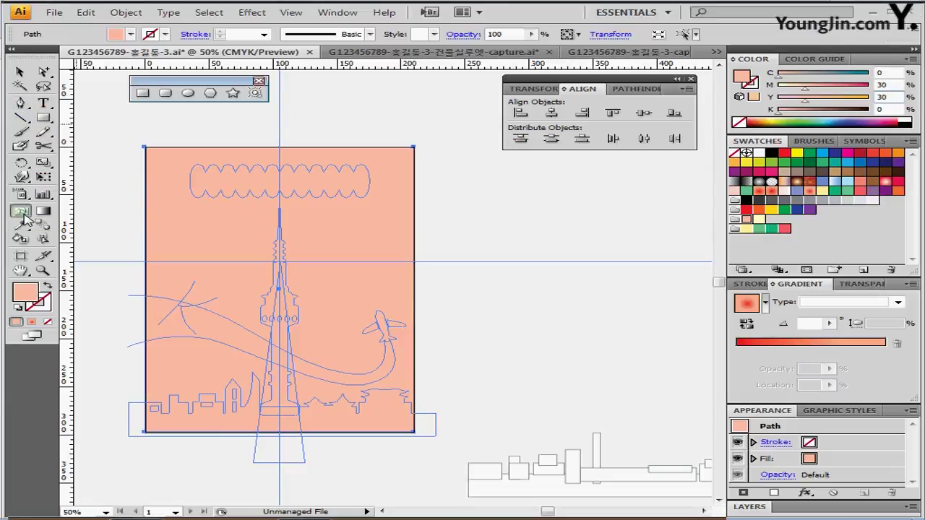
left_click(281, 263)
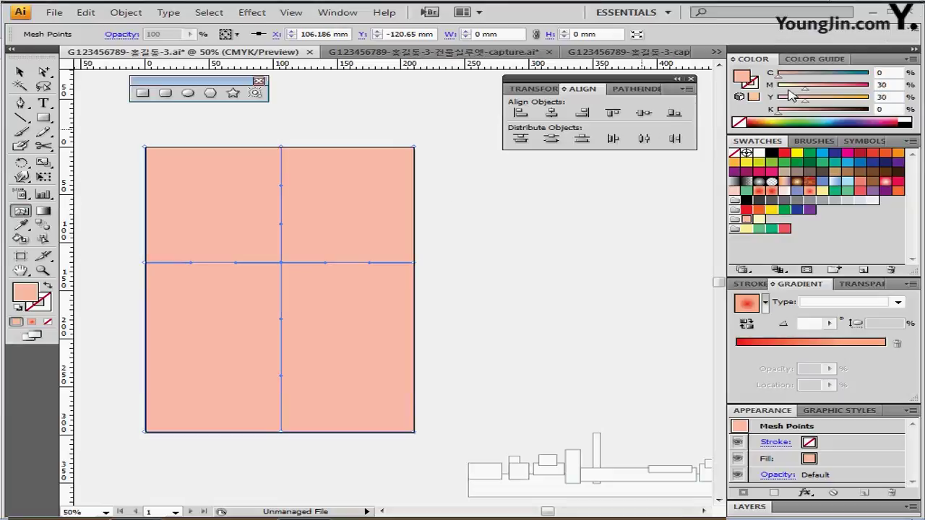
left_click_drag(795, 90, 779, 89)
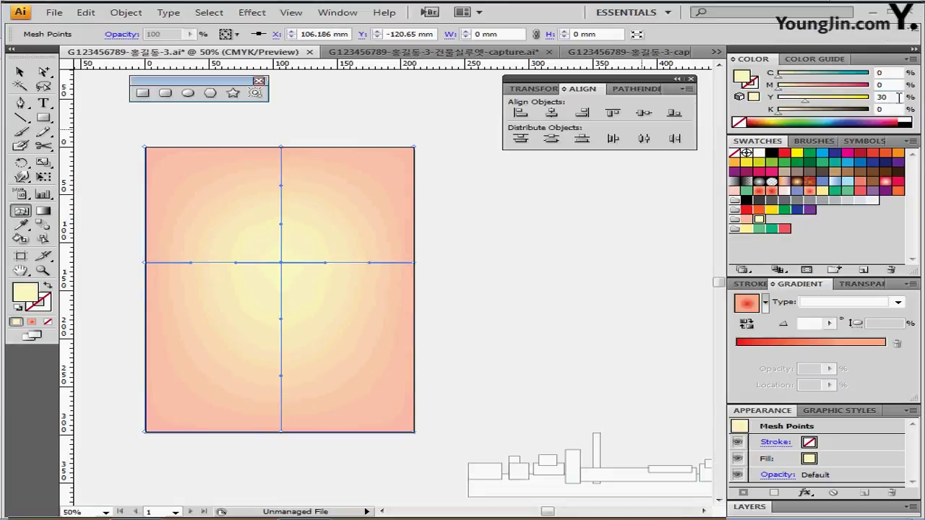
left_click(439, 272)
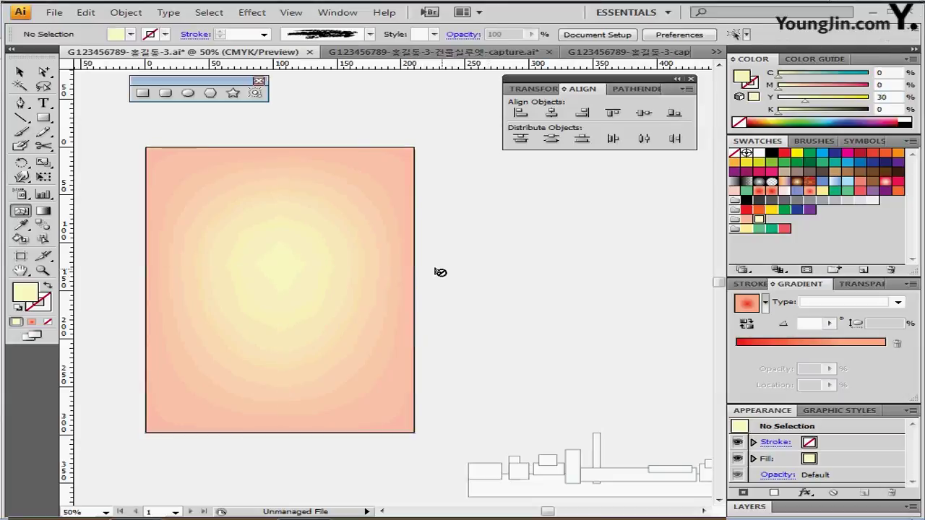
- Draw a closed triangular ray from the guide crossing down to the two guide corners below the artboard, tracing the guides, then hide them
scroll(310, 293, "down", 2)
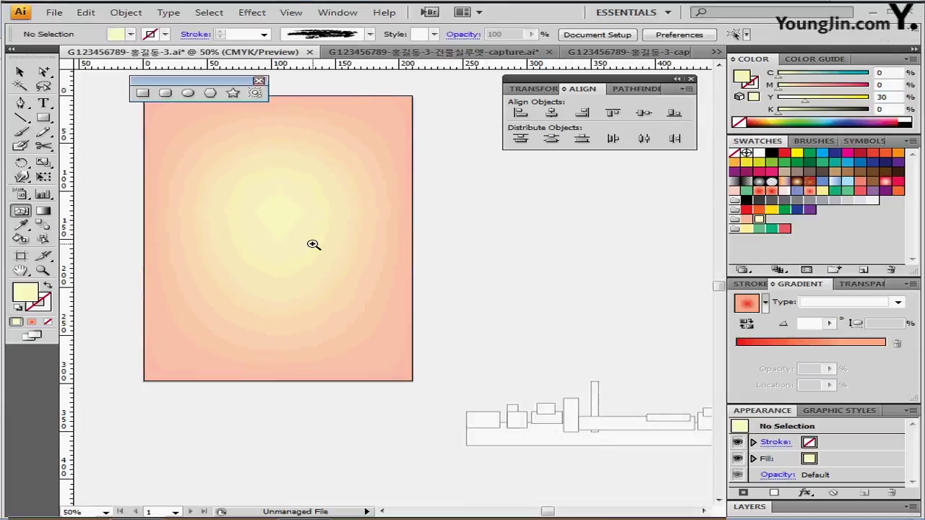
left_click(313, 244, "ctrl")
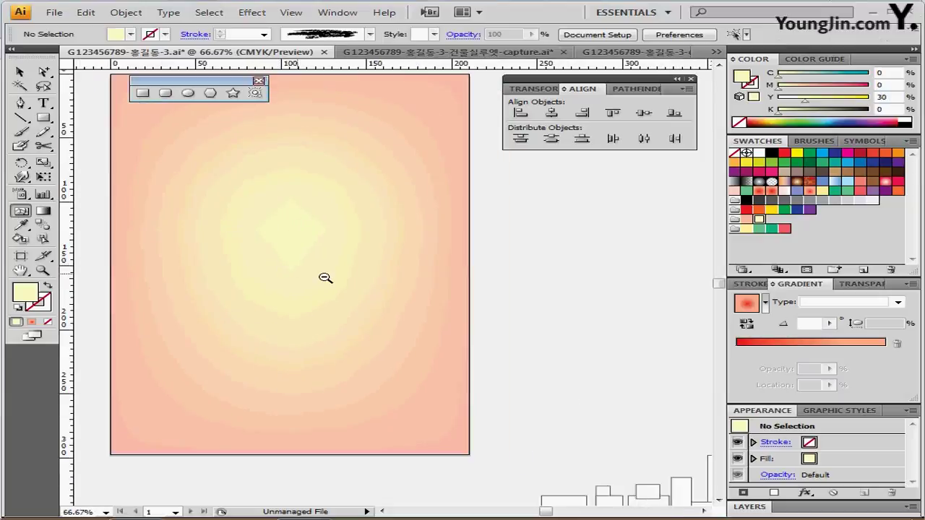
left_click(325, 275, "ctrl+alt")
left_click_drag(214, 258, 245, 245)
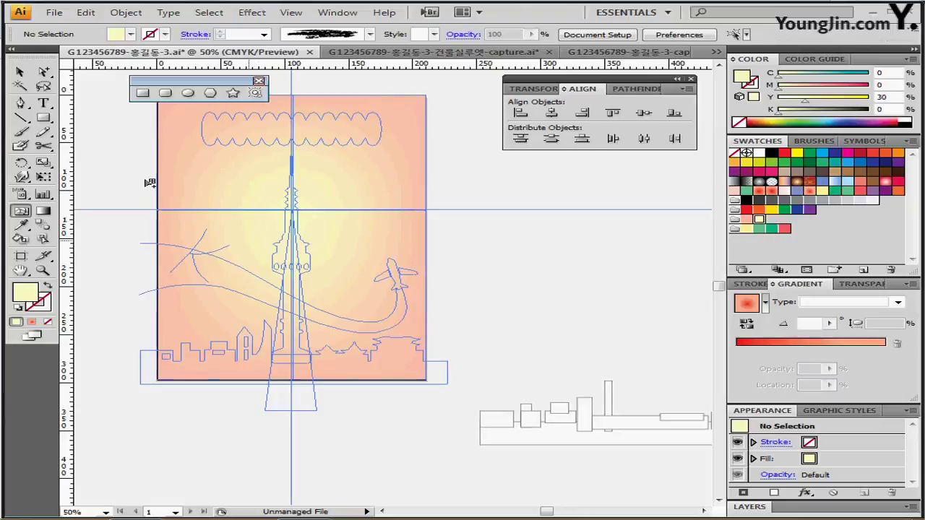
left_click(21, 103)
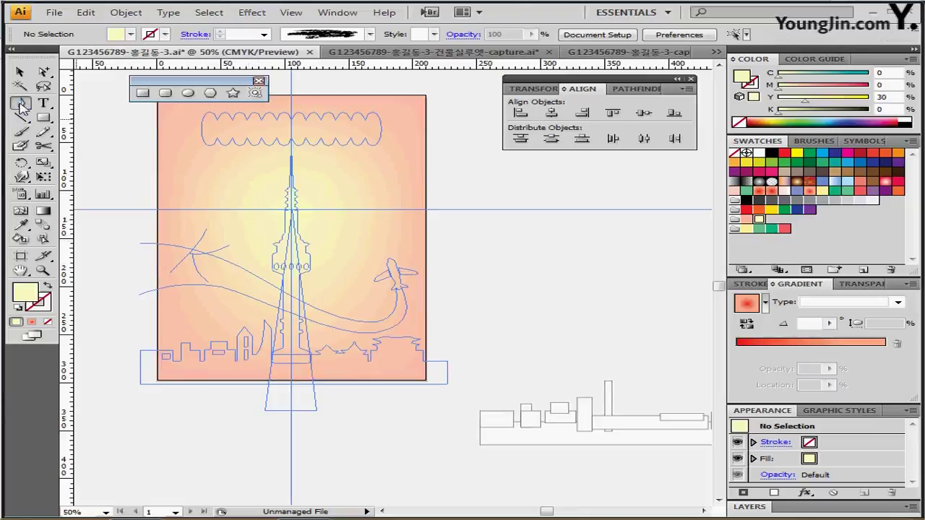
left_click(294, 213)
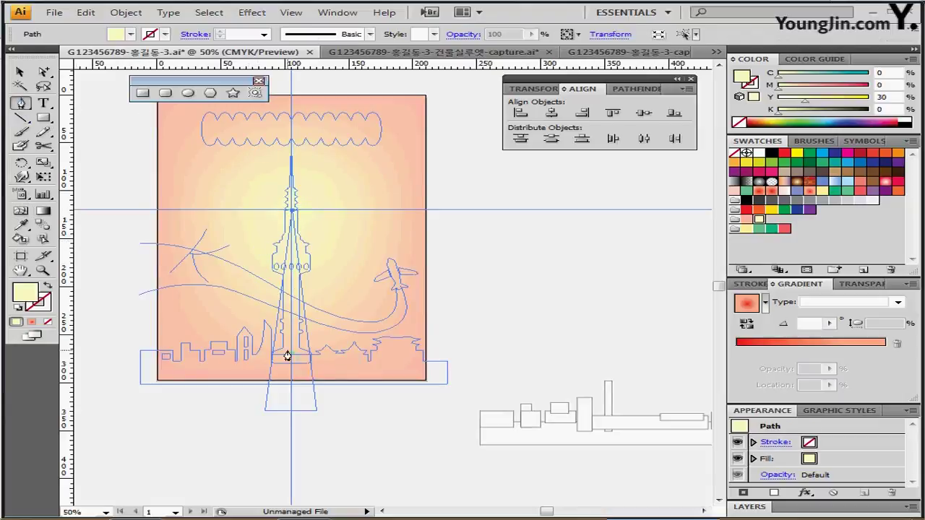
left_click(266, 410)
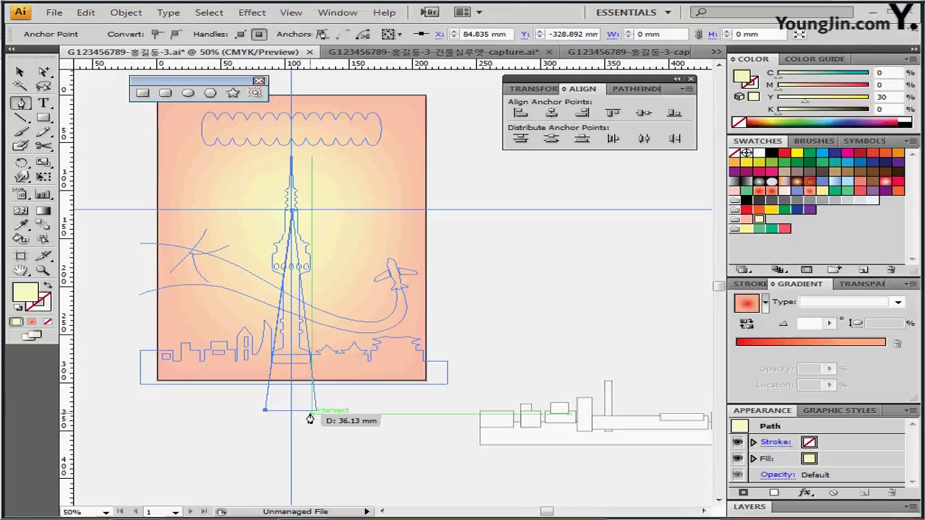
left_click(316, 410)
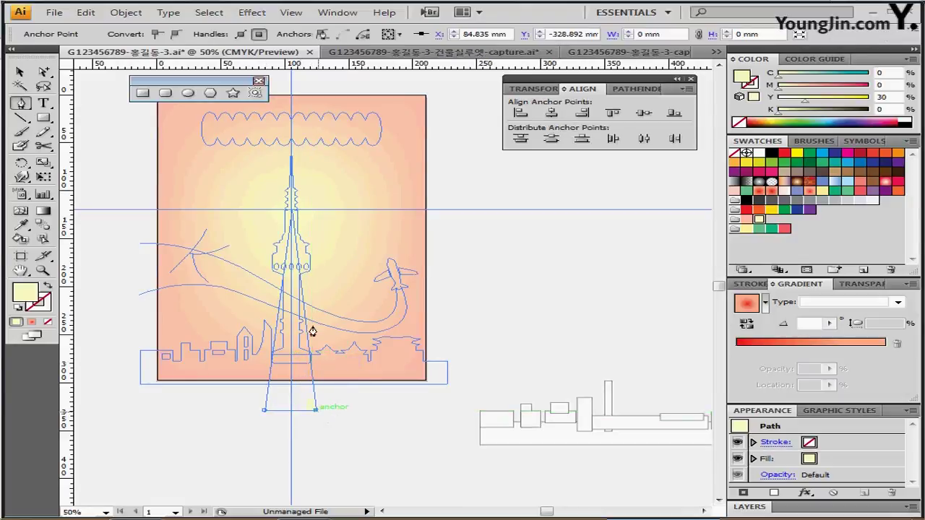
left_click(294, 213)
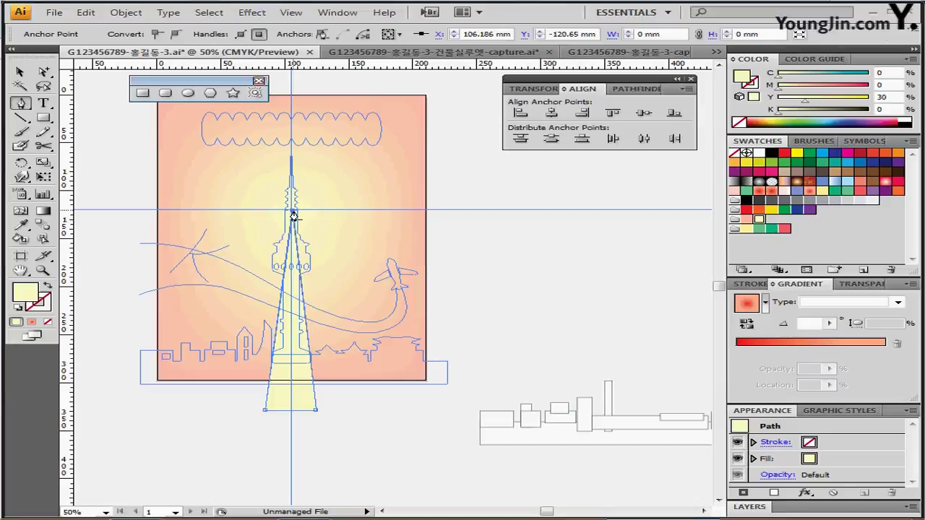
key("ctrl+semicolon")
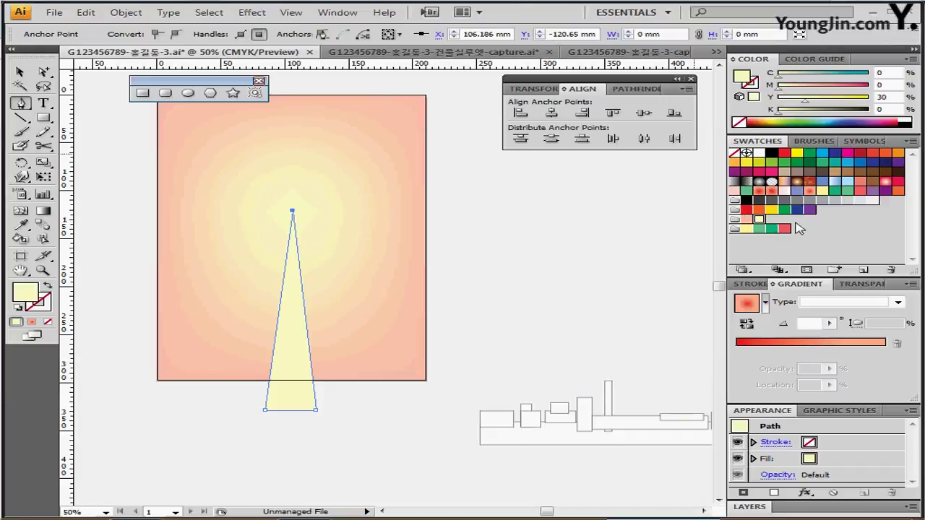
- Fill the ray with the pale pink-to-white linear gradient swatch at a 90° angle and check both color stops
left_click(821, 192)
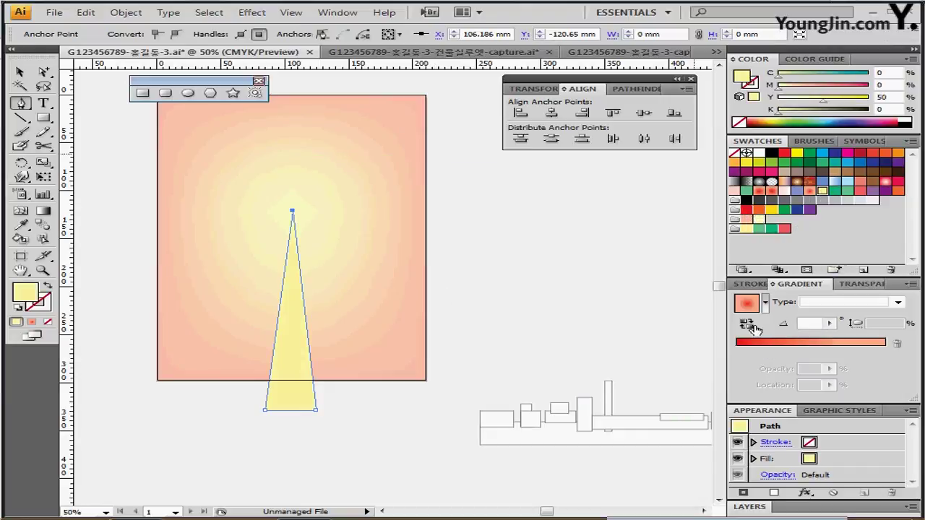
left_click(784, 191)
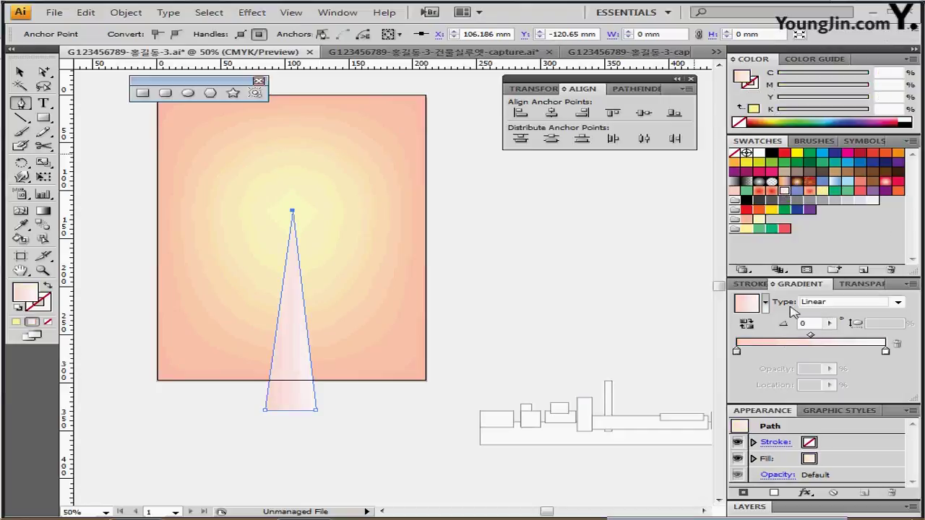
left_click(842, 302)
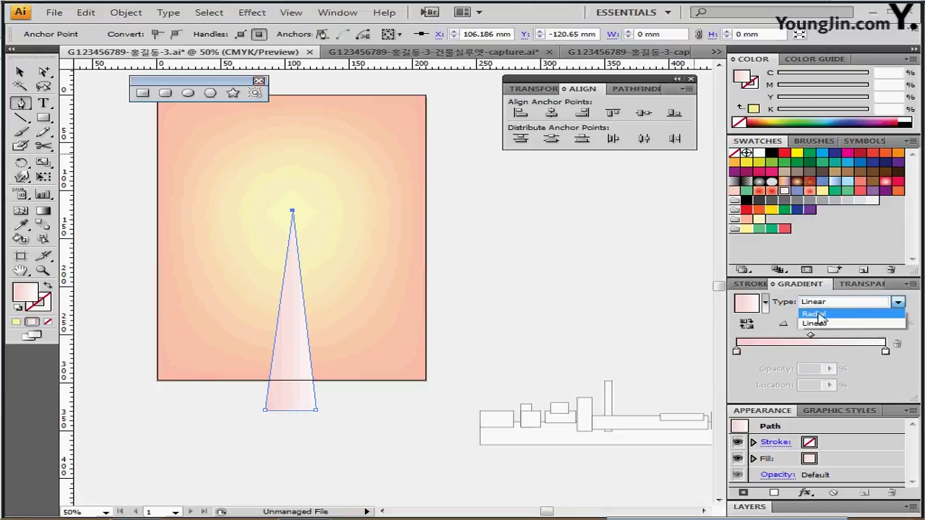
left_click(829, 308)
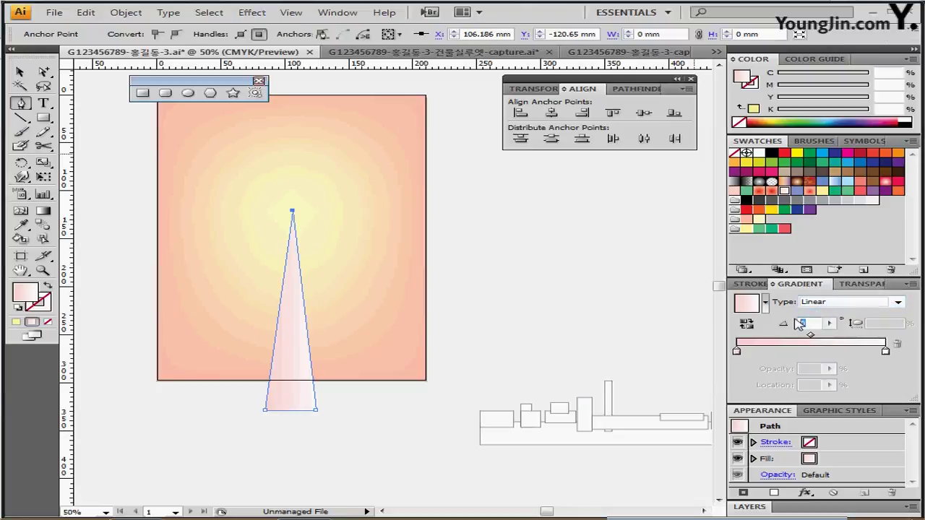
left_click(799, 324)
type("90")
key("Return")
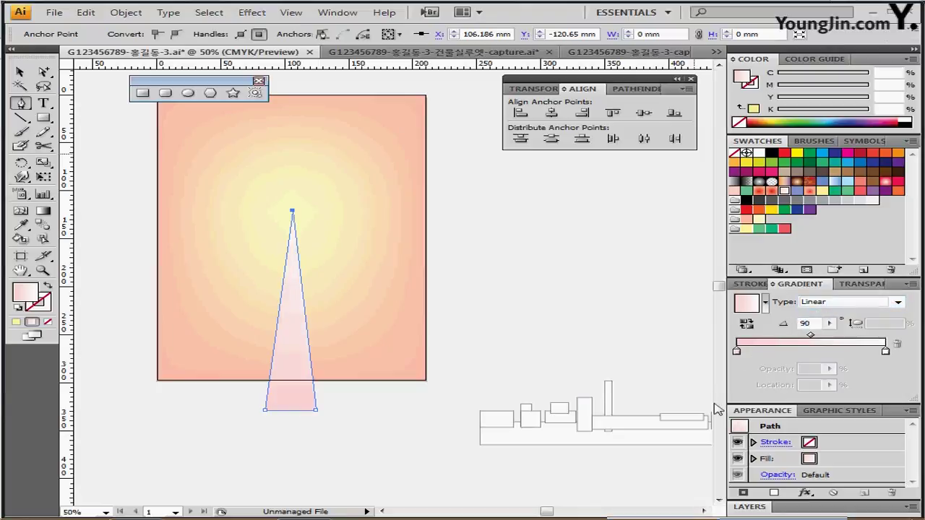
double_click(737, 353)
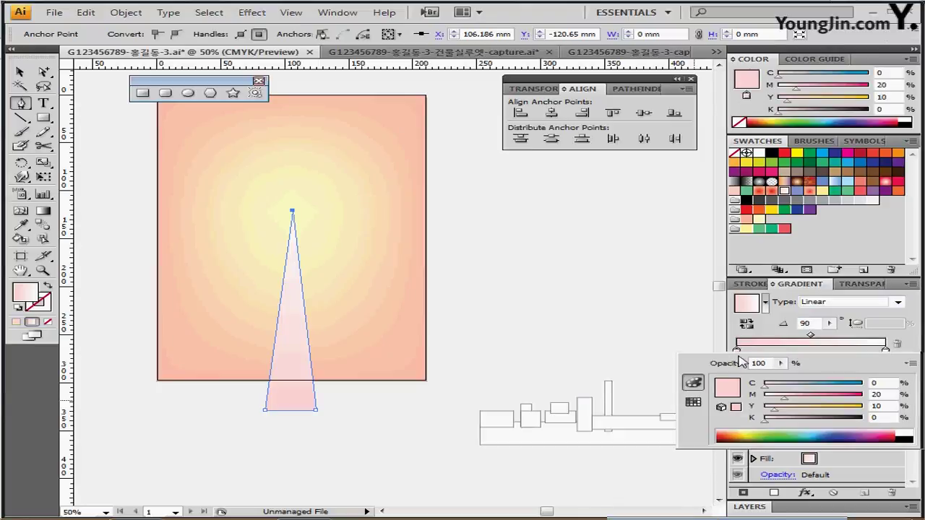
left_click(886, 396)
left_click(890, 407)
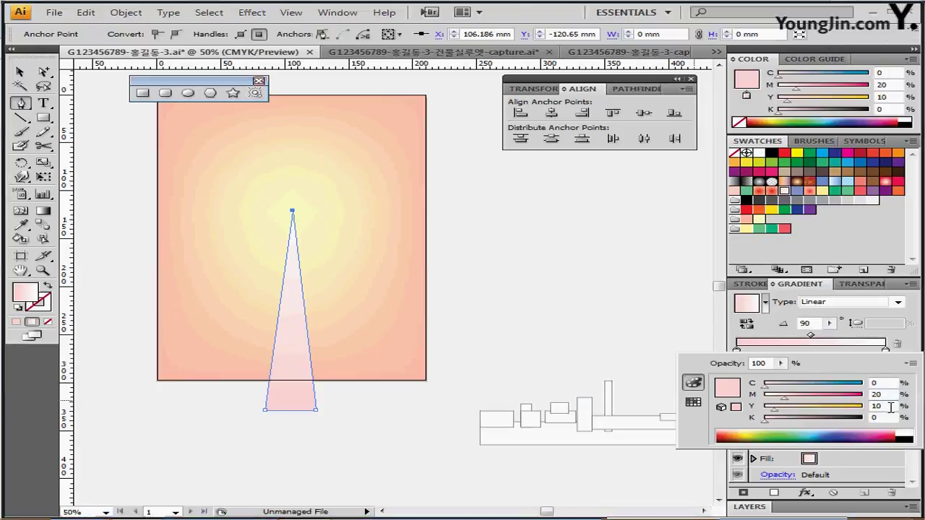
left_click(886, 351)
double_click(886, 350)
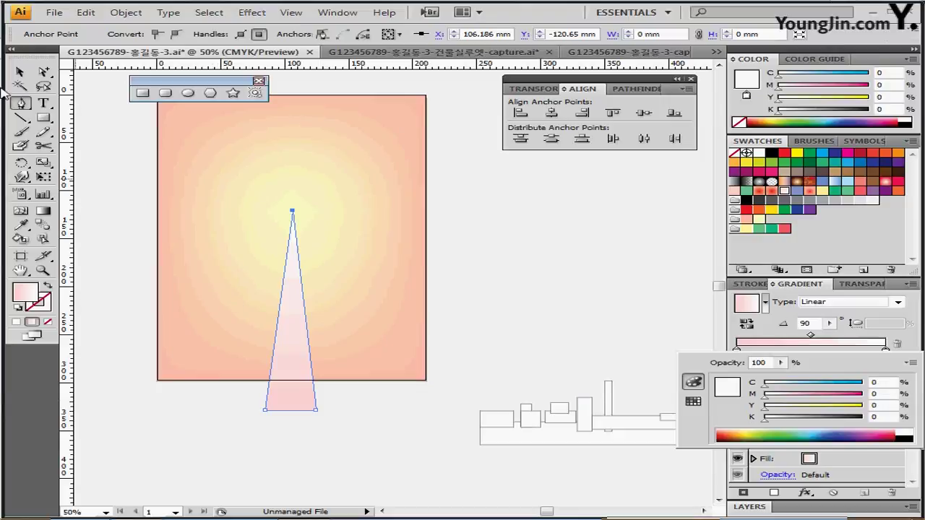
- Try to make a copy of the ray rotated 30° about its top point
left_click(22, 164)
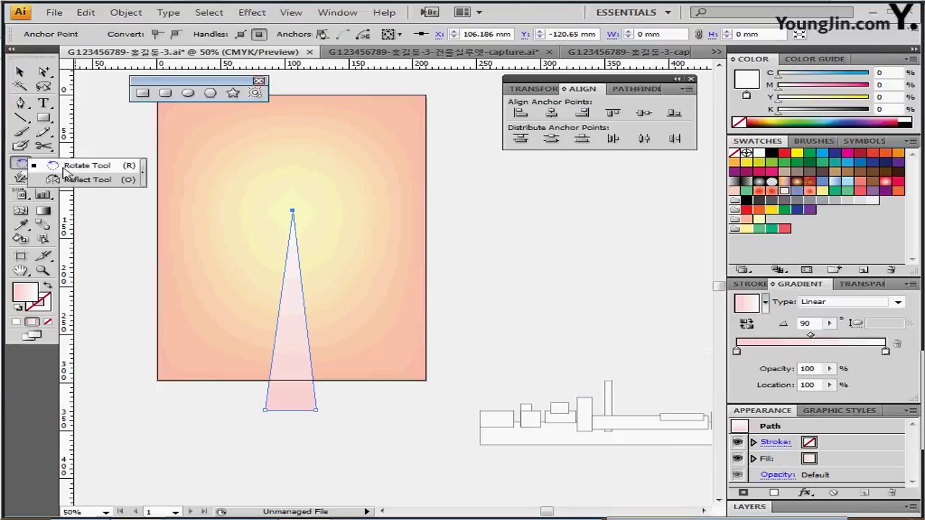
left_click(65, 169)
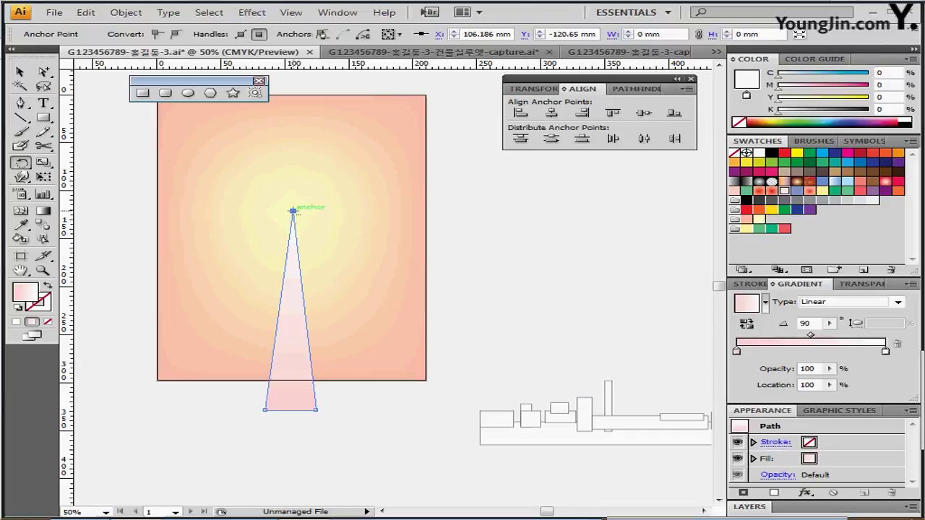
left_click(293, 211, "alt")
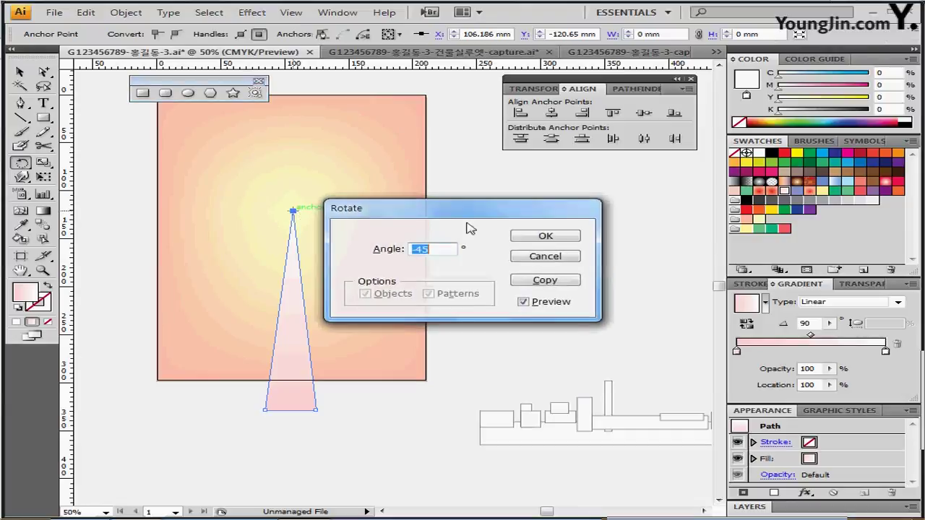
type("30")
left_click(555, 281)
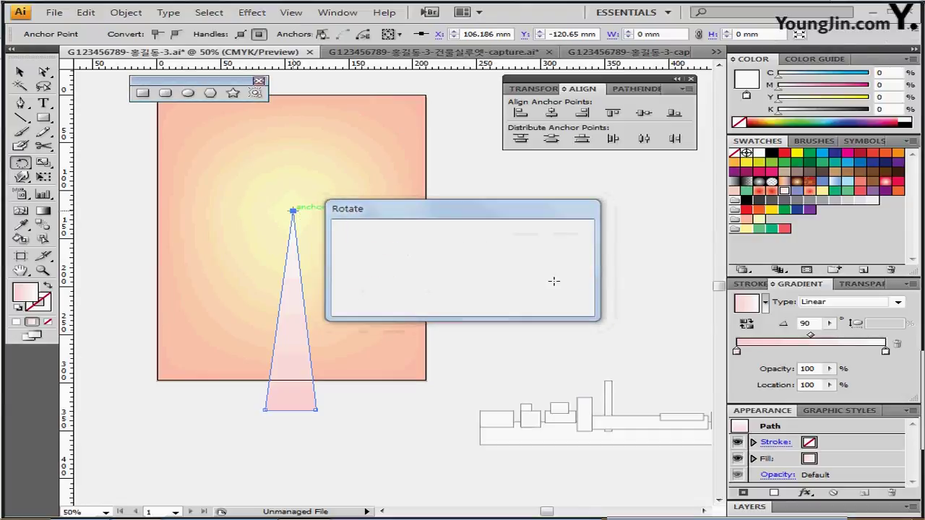
left_click(293, 349, "ctrl")
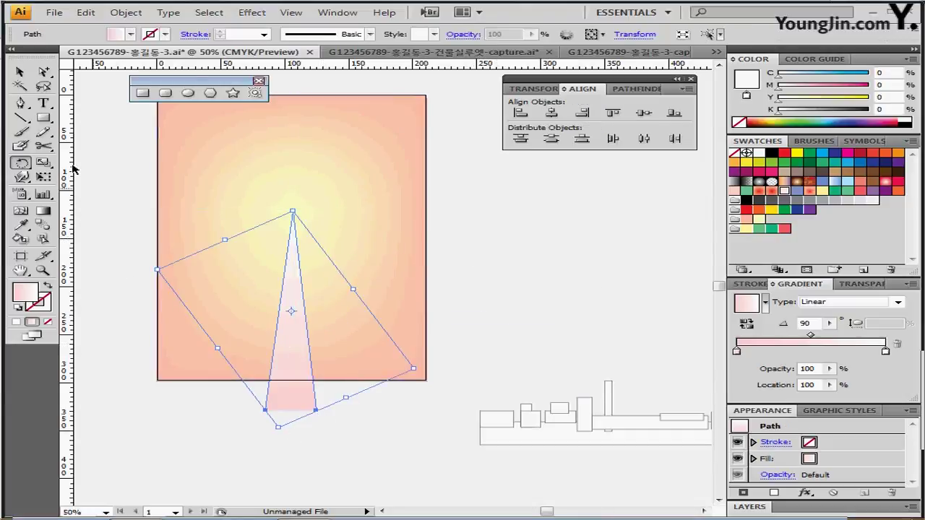
- Select the whole ray and create a copy of it rotated 30° about its top point
left_click(21, 106)
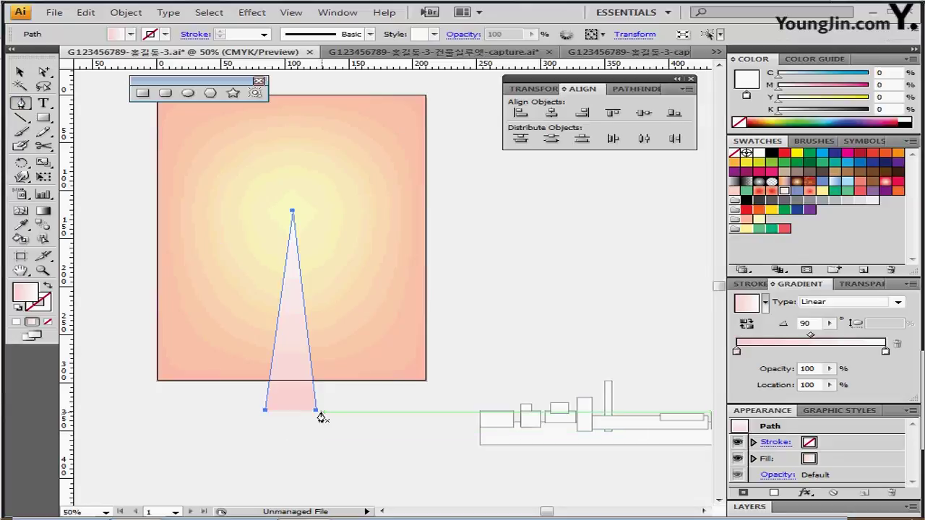
left_click(301, 330, "ctrl")
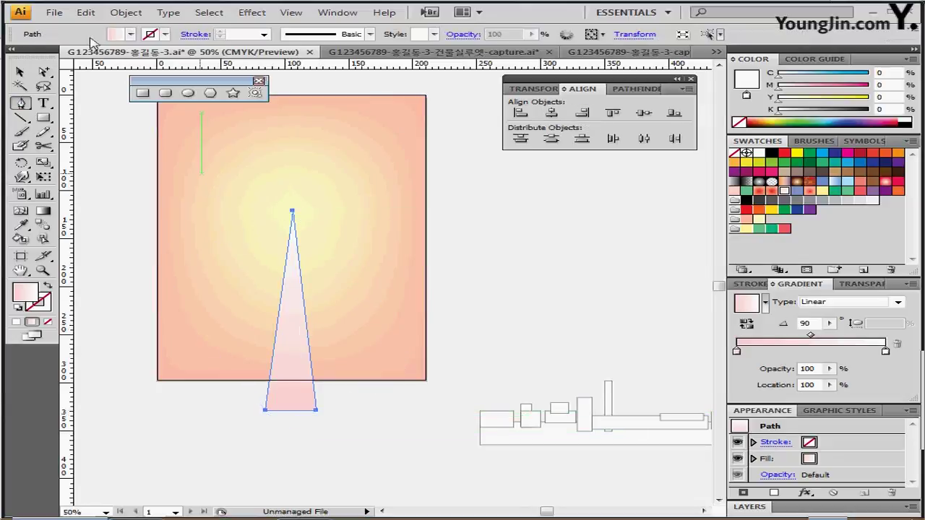
key("r")
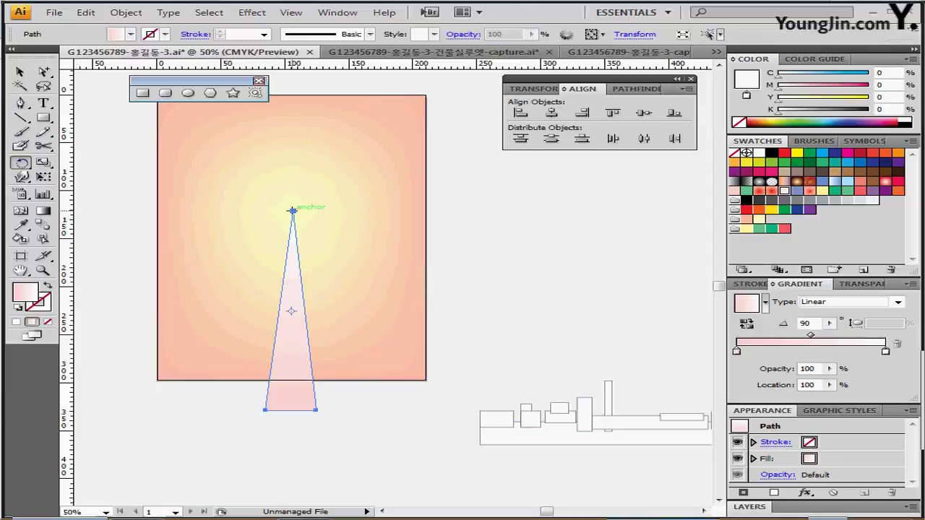
left_click(292, 210, "alt")
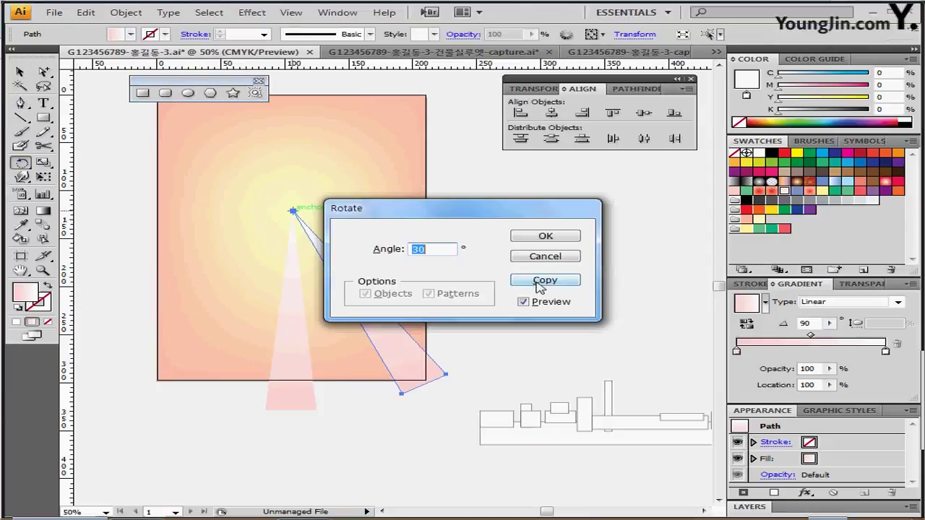
left_click(543, 282)
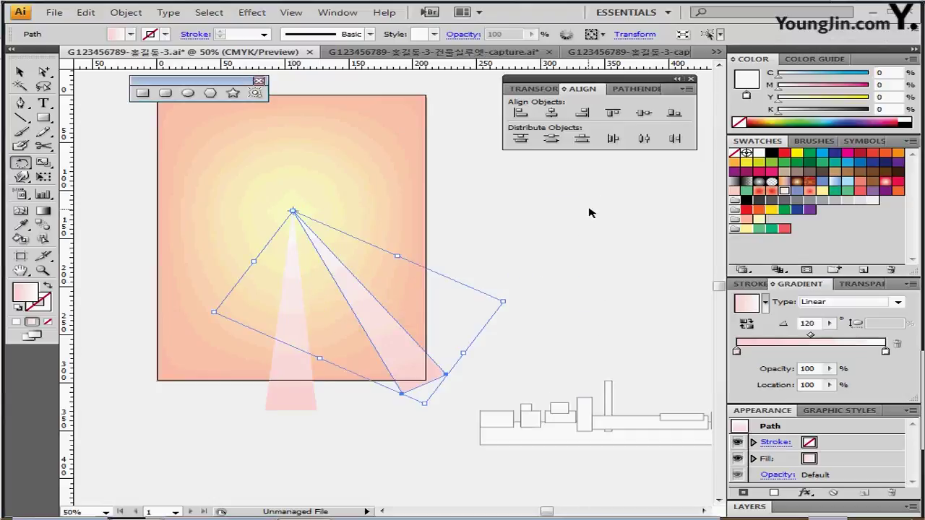
- Repeat the rotated copy ten more times to complete a full circle of rays
key("ctrl+d")
key("ctrl+d")
key("ctrl+d")
key("ctrl+d")
key("ctrl+d")
key("ctrl+d")
key("ctrl+d")
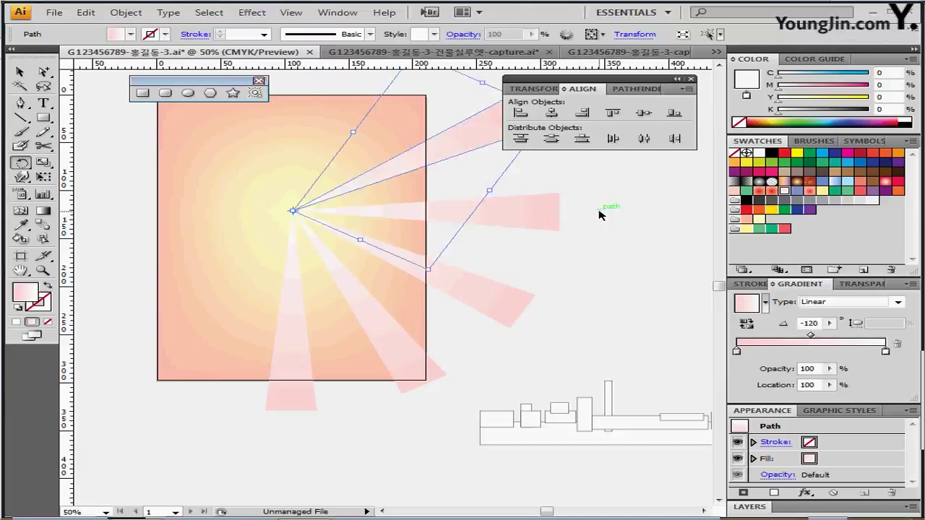
key("ctrl+d")
key("ctrl+d")
key("ctrl+d")
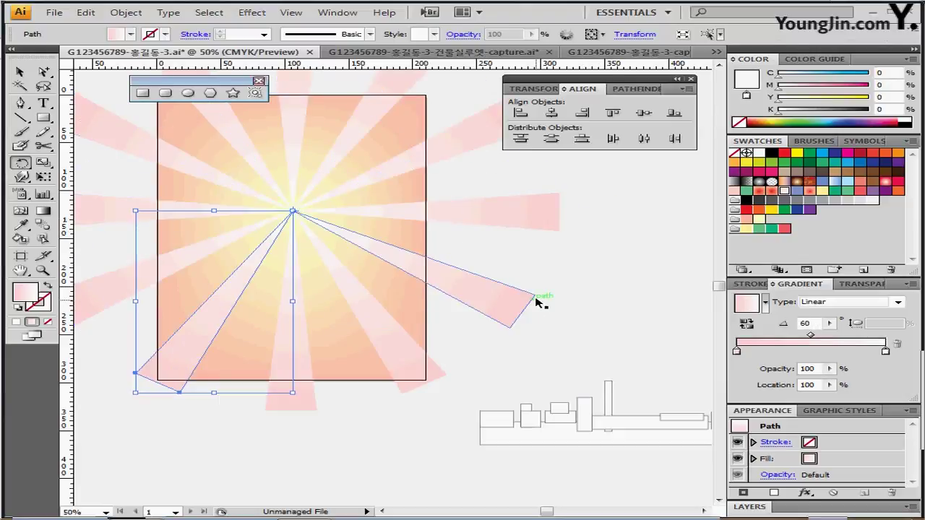
- Select all the rays together, leaving the mesh background rectangle out of the selection
key("a")
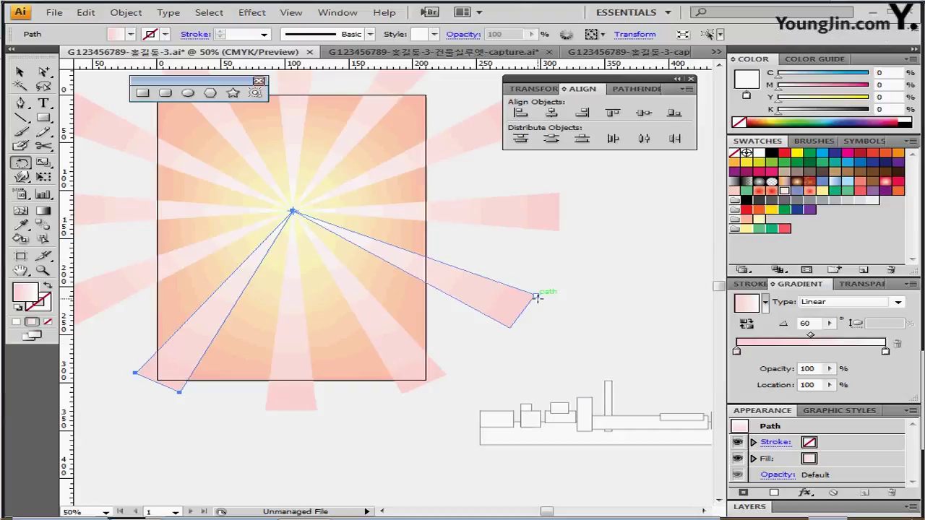
left_click_drag(343, 268, 386, 282)
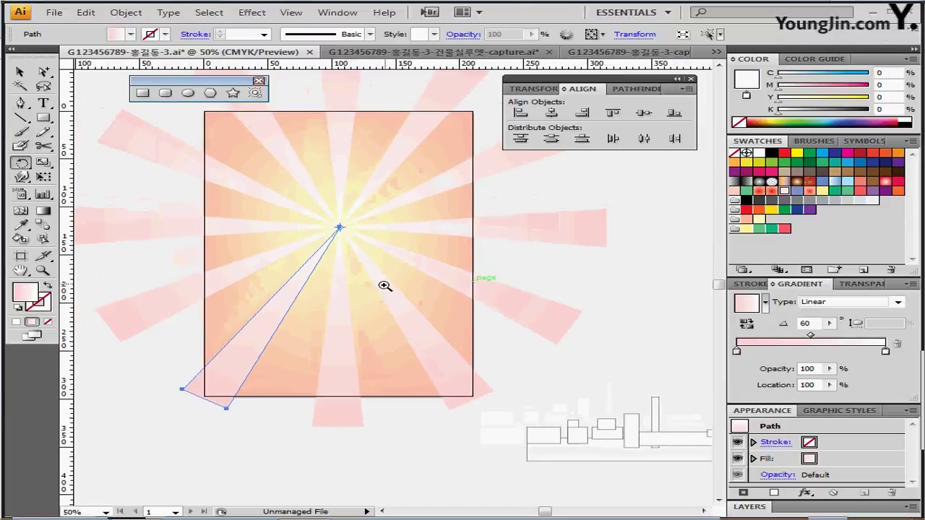
left_click(384, 285, "ctrl+alt")
left_click_drag(378, 285, 294, 282)
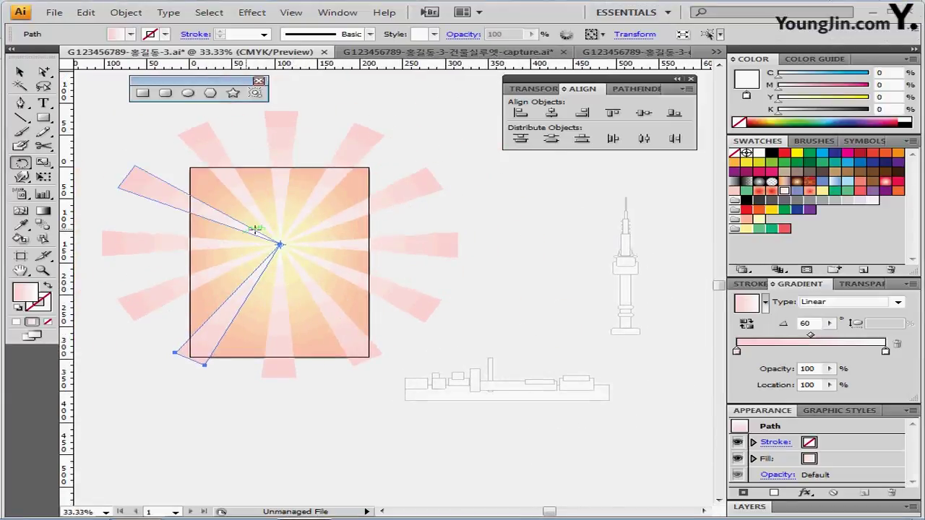
left_click_drag(123, 119, 392, 378)
left_click(390, 300)
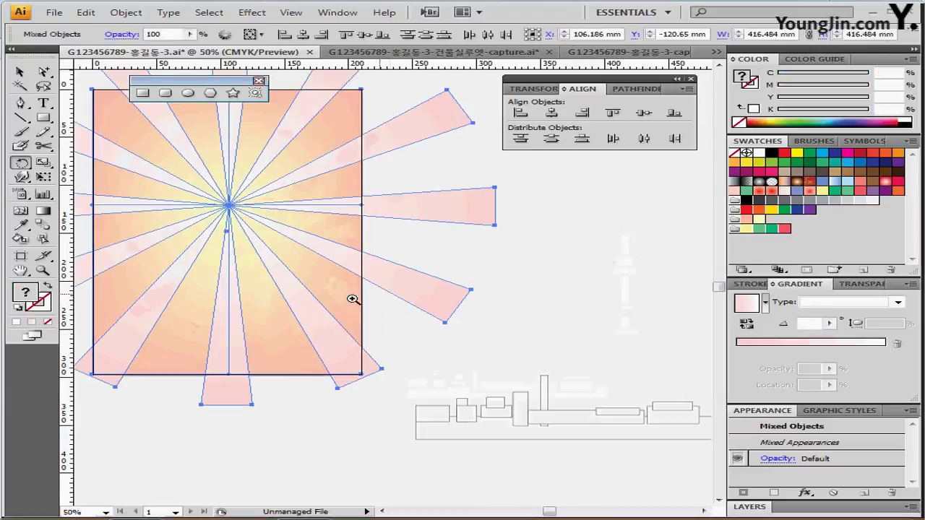
left_click_drag(354, 302, 432, 341)
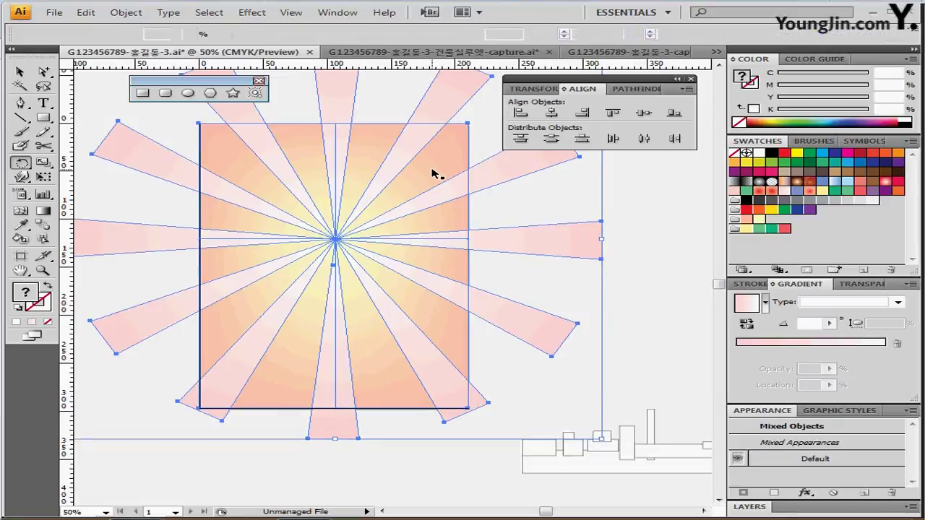
left_click(433, 172, "ctrl+shift")
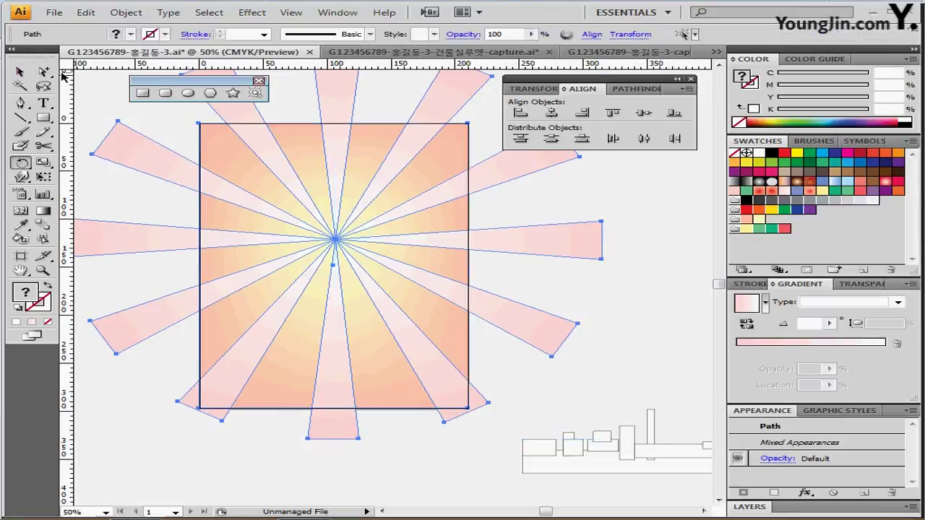
- Reselect all the rays without the mesh background and rotate them 15° about the guide crossing
left_click(205, 143)
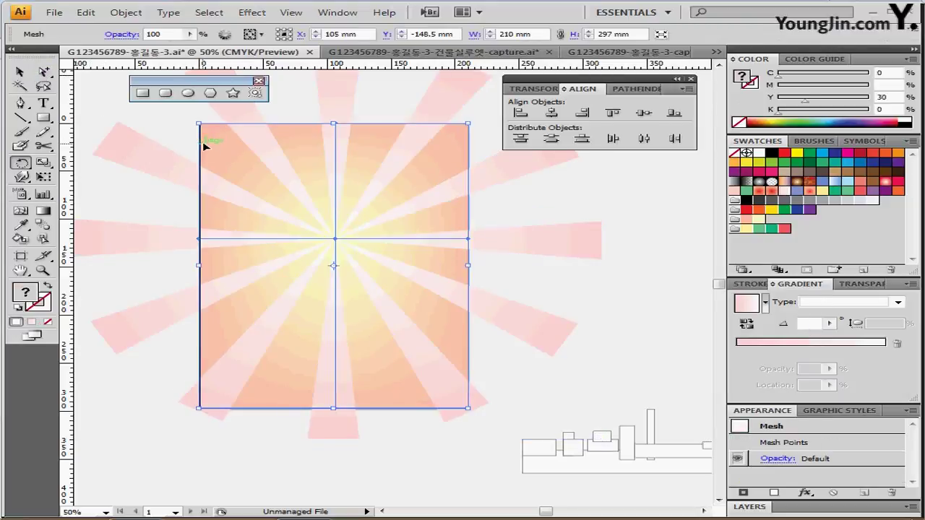
left_click(142, 117)
left_click_drag(143, 117, 473, 346)
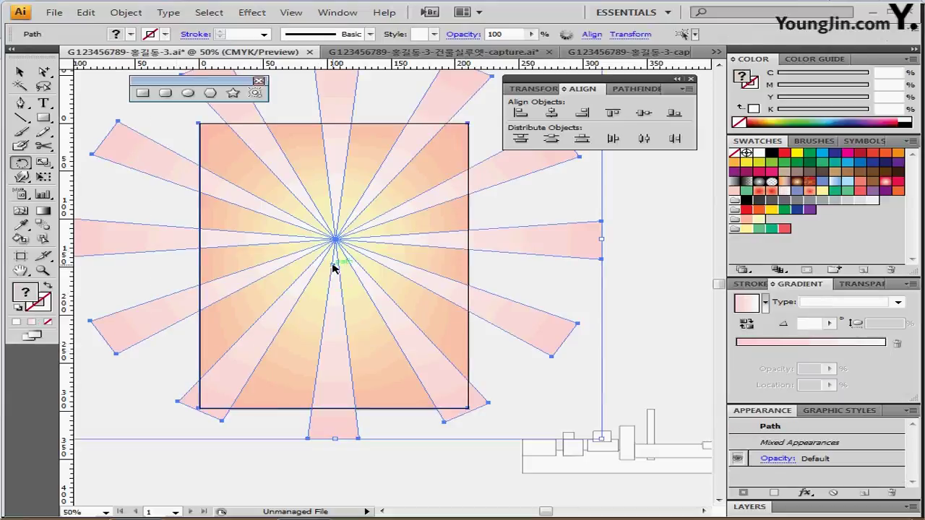
double_click(23, 164)
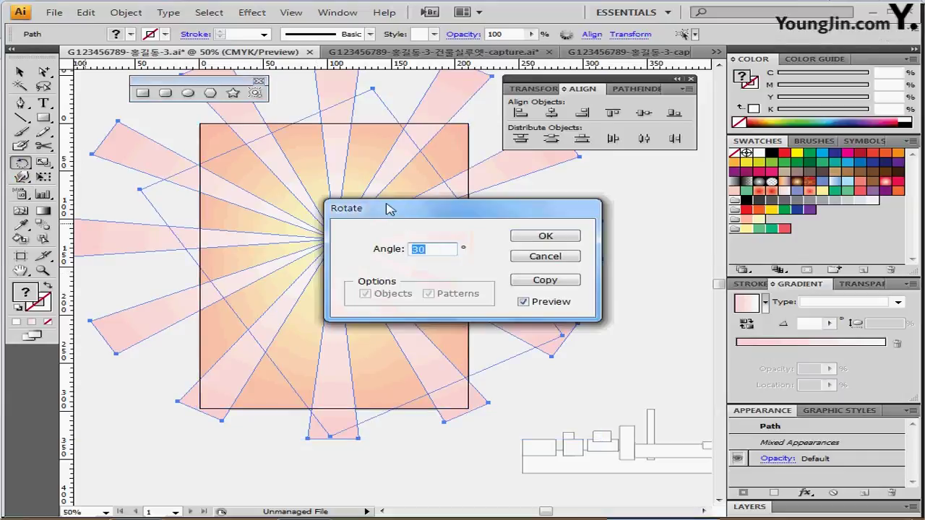
type("15")
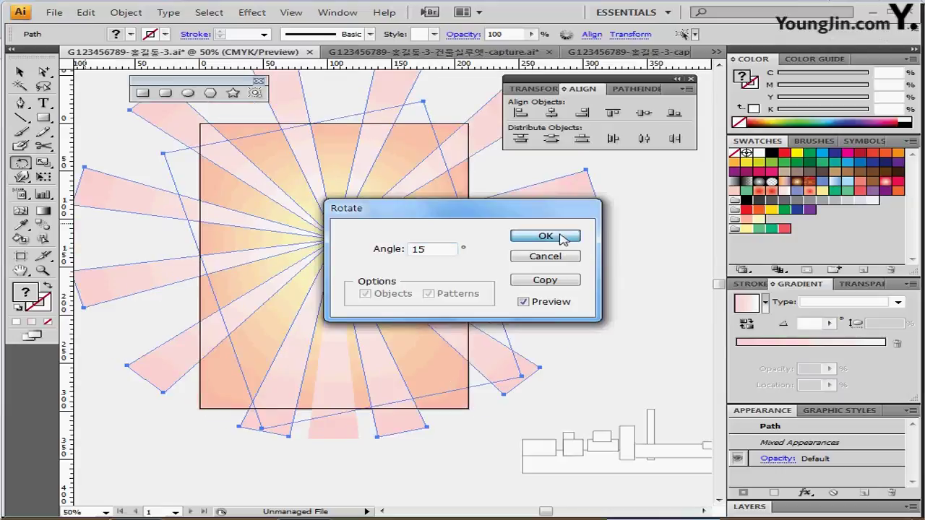
left_click(544, 237)
- Delete the extra unrotated ray that points straight down from the guide crossing
left_click(326, 443, "ctrl")
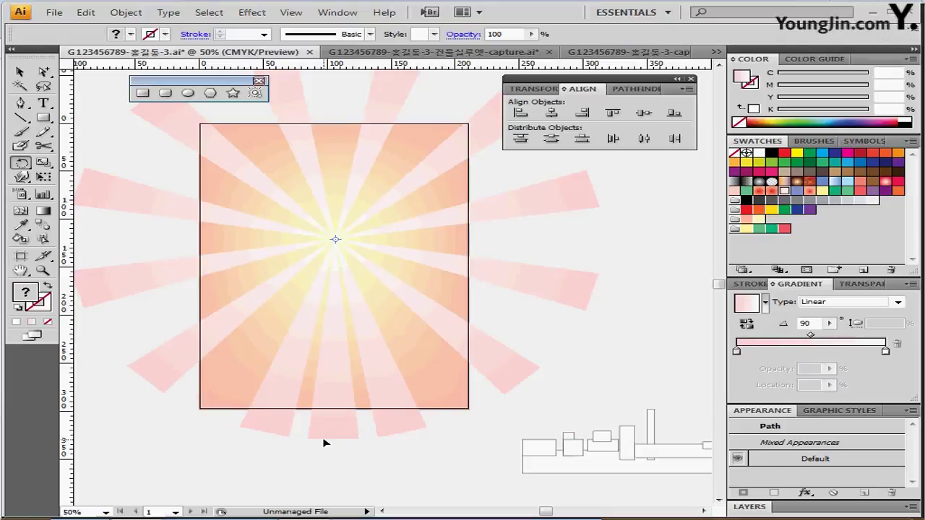
left_click(323, 439, "ctrl")
key("Delete")
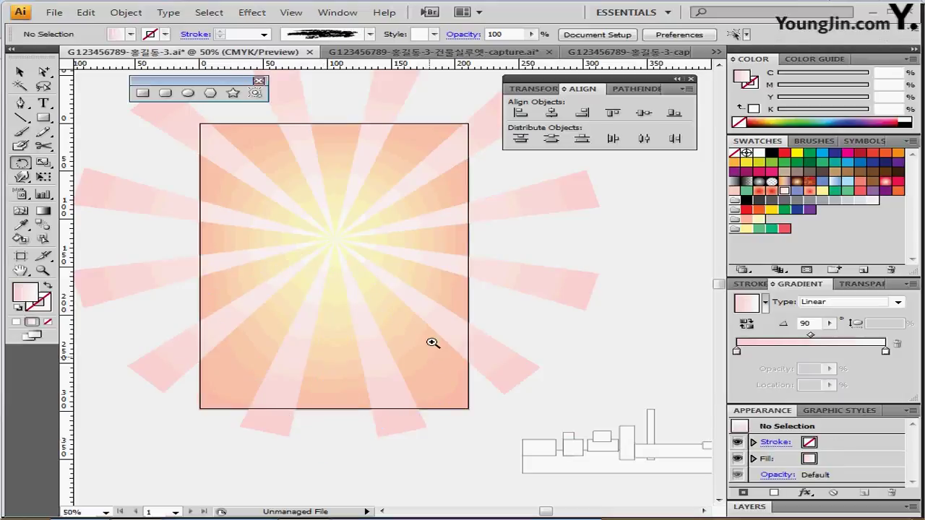
- Examine the width and height of the rectangle that forms the tower drawing's main shaft
left_click_drag(409, 273, 363, 286)
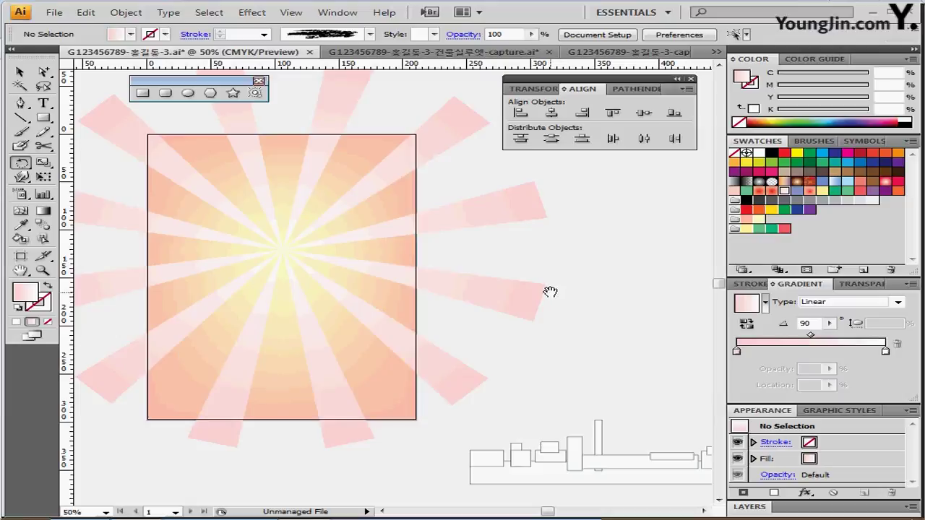
left_click_drag(595, 275, 195, 274)
left_click(406, 312, "ctrl")
left_click(406, 312, "ctrl")
mouse_move(376, 279)
left_mouse_down()
mouse_move(338, 336)
mouse_move(334, 373)
left_mouse_up()
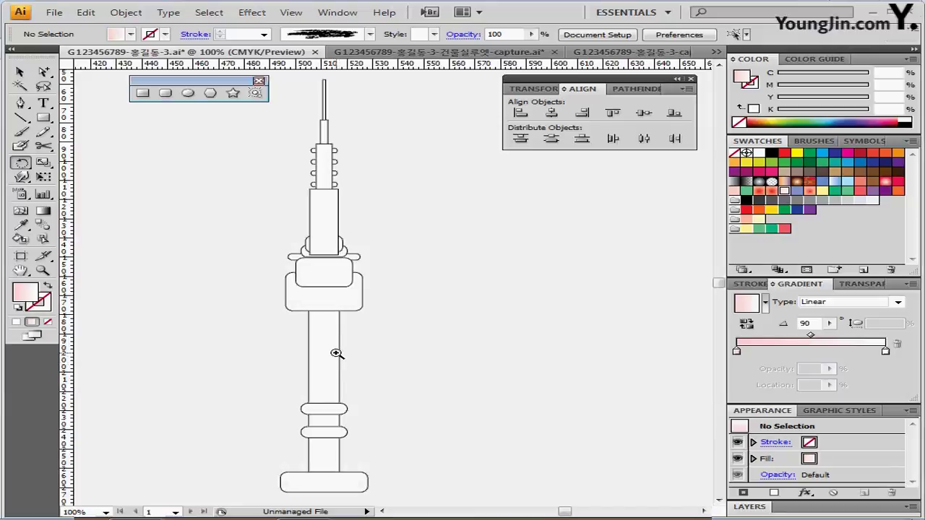
left_click_drag(336, 353, 321, 324)
left_click(321, 324)
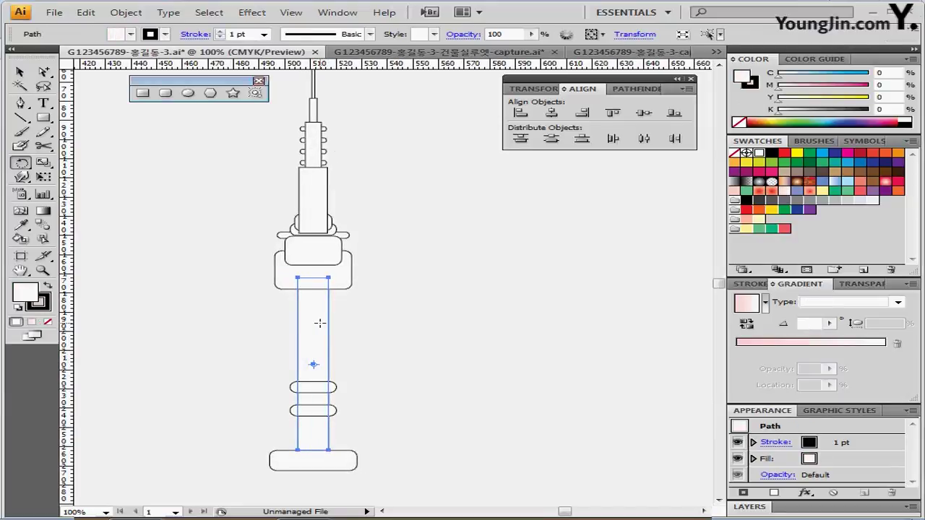
left_click(637, 34)
left_click_drag(625, 49, 564, 57)
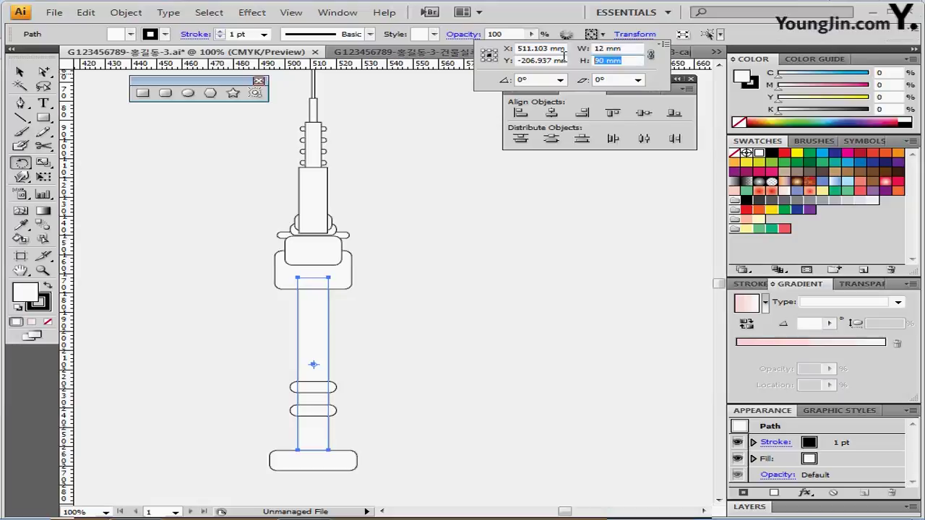
left_click(532, 6)
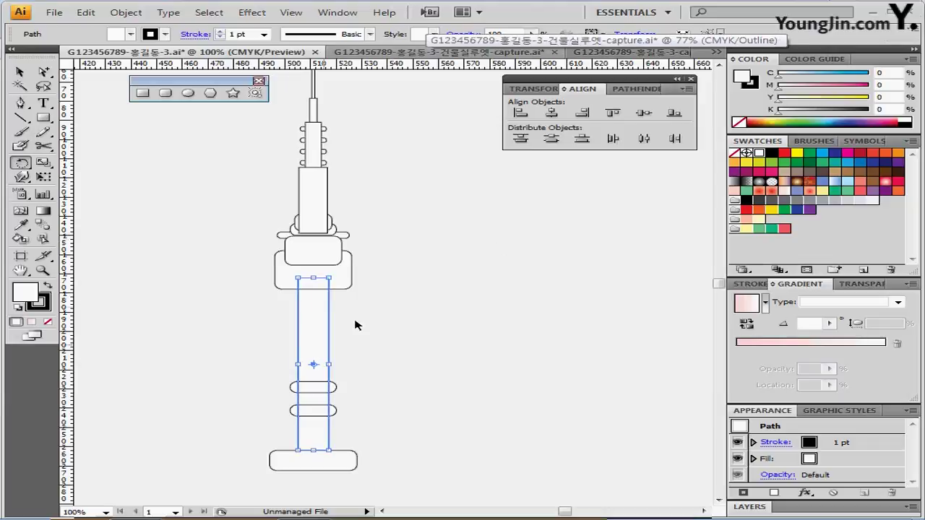
left_click(380, 332)
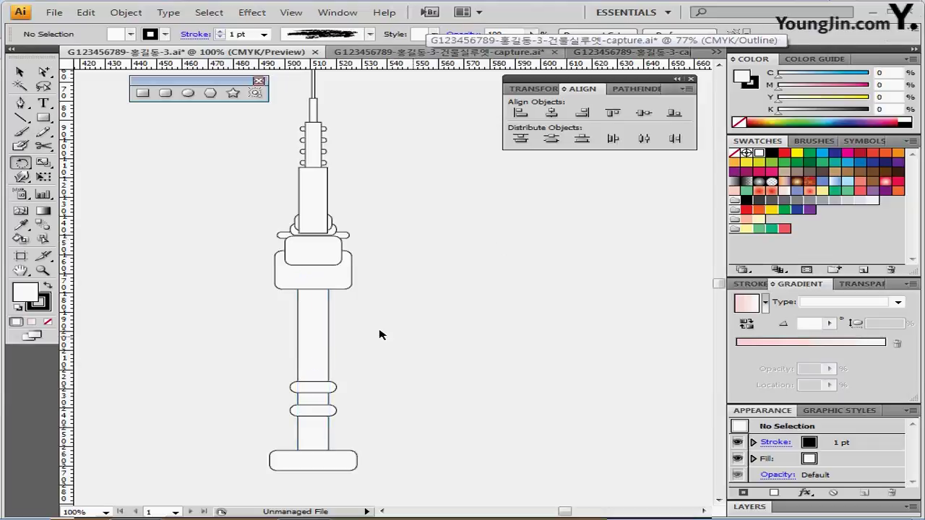
- Inspect the separate shapes that make up the tower, from the observation deck and shaft rings up to the antenna sections
left_click(327, 278)
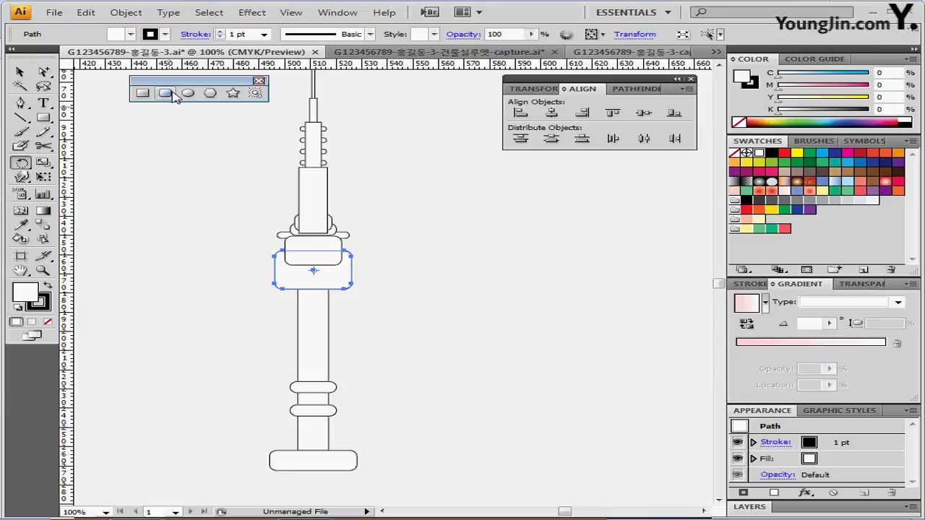
key("ctrl")
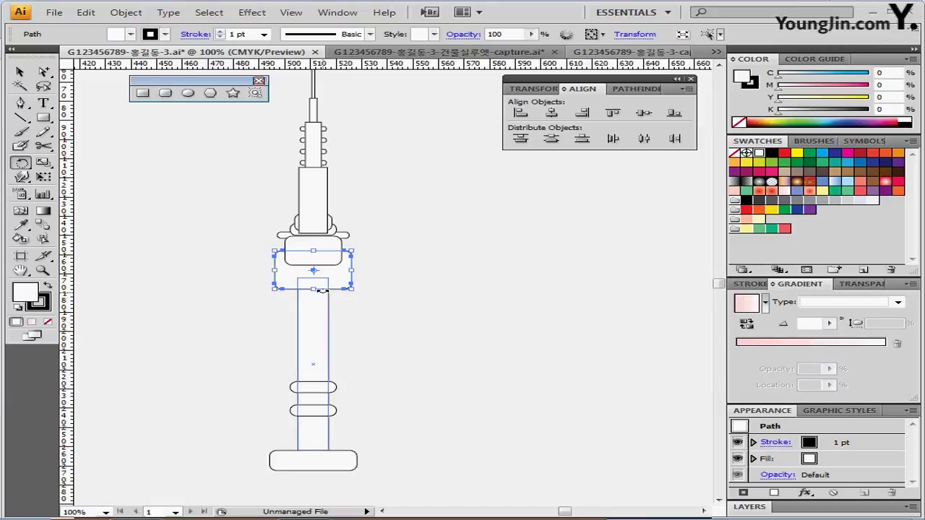
left_click(419, 347, "ctrl")
left_click(324, 388)
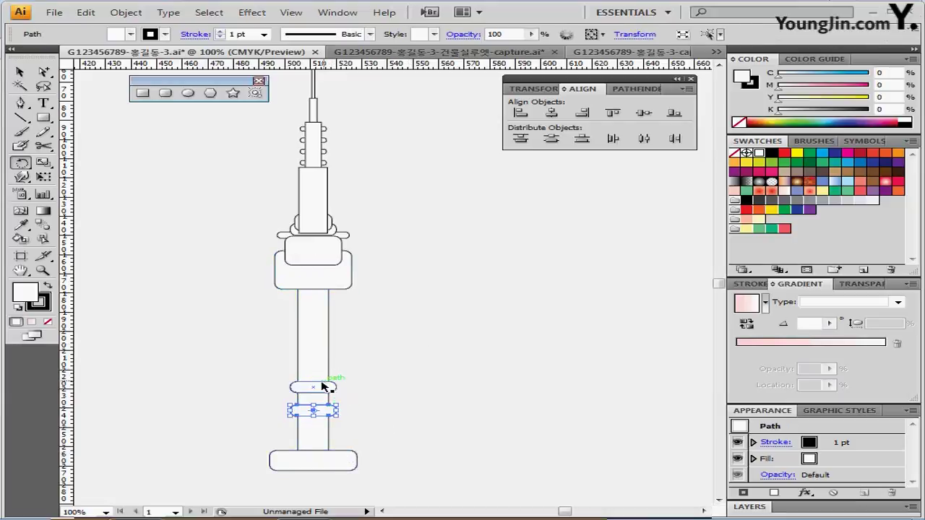
left_click(319, 412)
scroll(378, 336, "up", 3)
left_click(340, 231, "ctrl")
left_click(313, 320, "ctrl")
left_click_drag(279, 304, 295, 288)
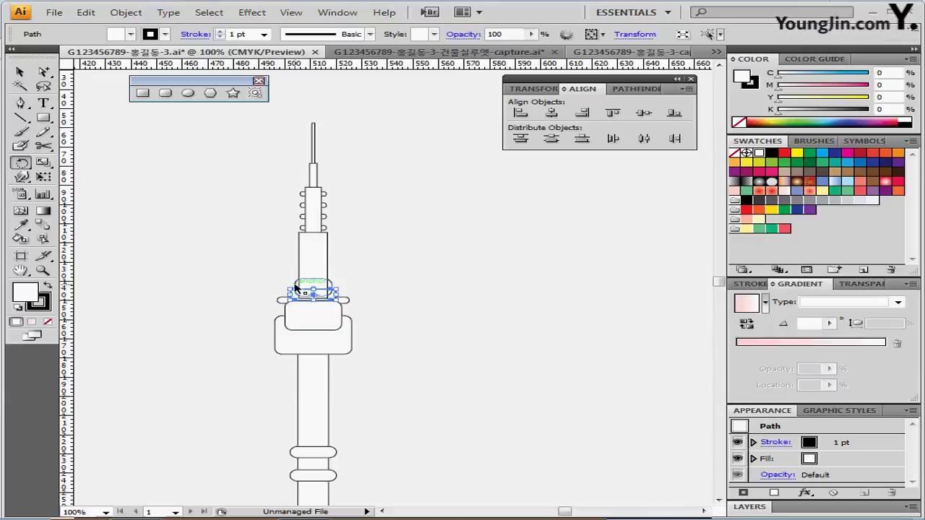
left_click(323, 217)
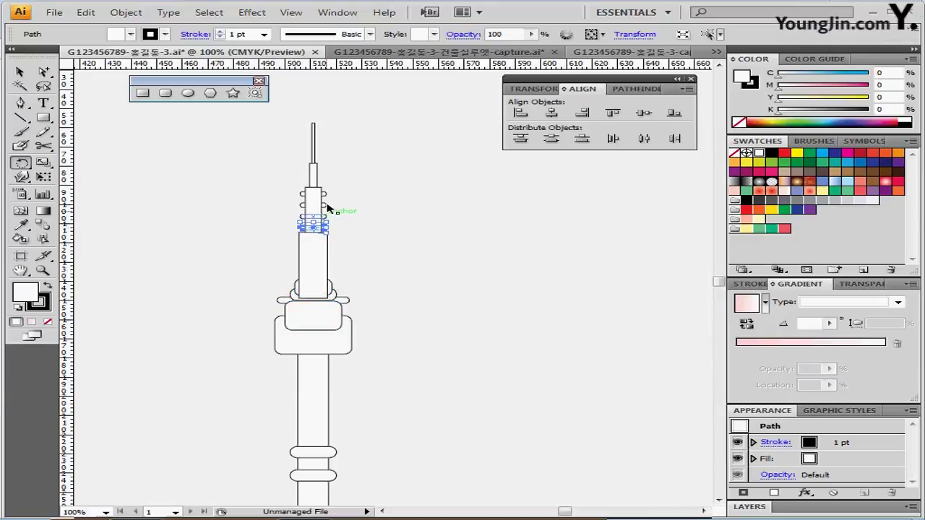
left_click(334, 113)
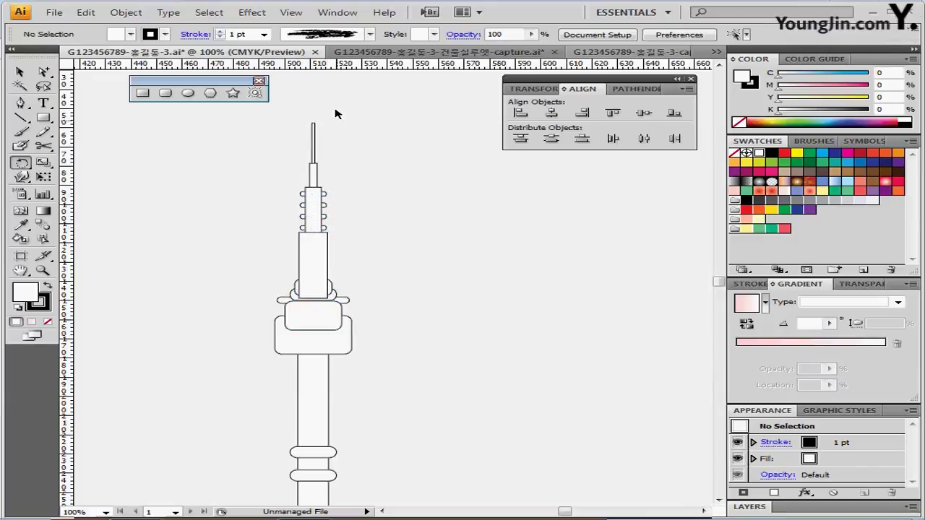
left_click_drag(334, 112, 303, 165)
left_click(314, 238)
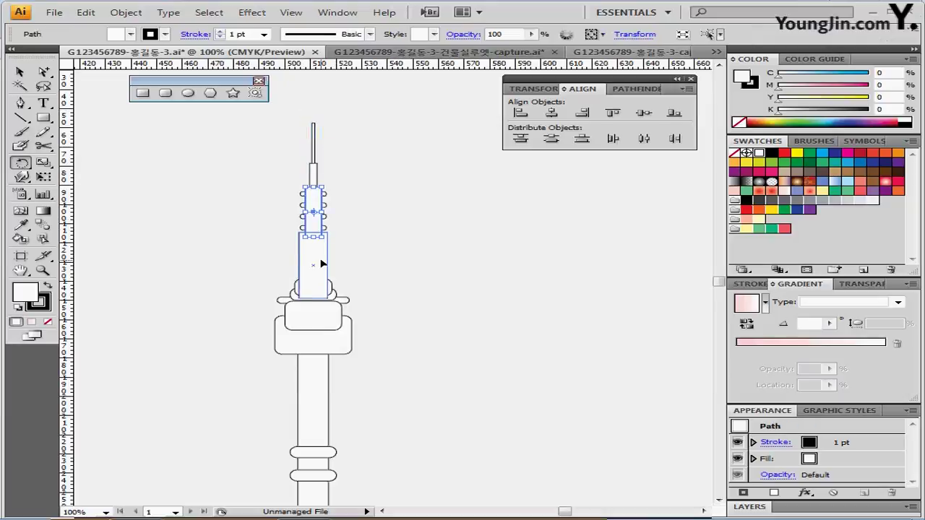
left_click(382, 318)
- Select all the tower shapes, align them on their horizontal centres and unite them into one silhouette
left_click(400, 294, "ctrl+alt")
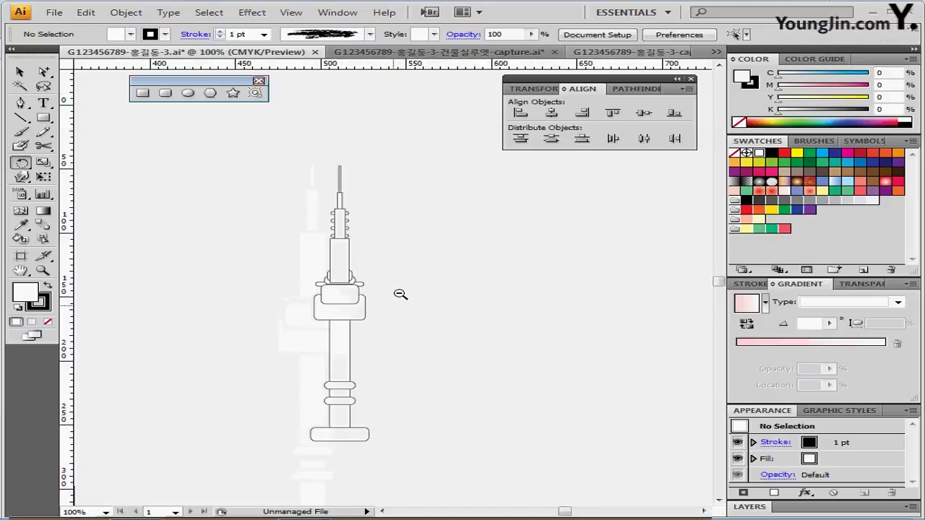
left_click(361, 304, "ctrl")
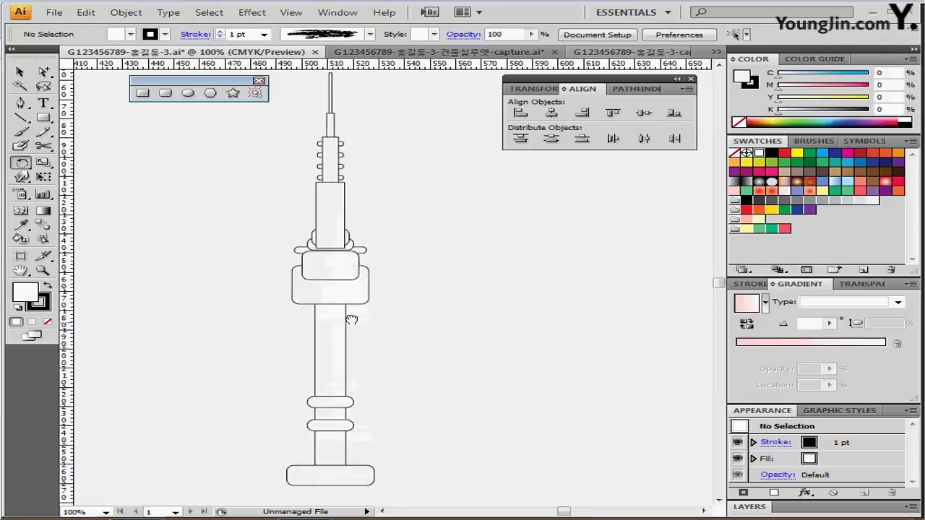
left_click(354, 320, "ctrl+alt")
left_click_drag(330, 310, 253, 318)
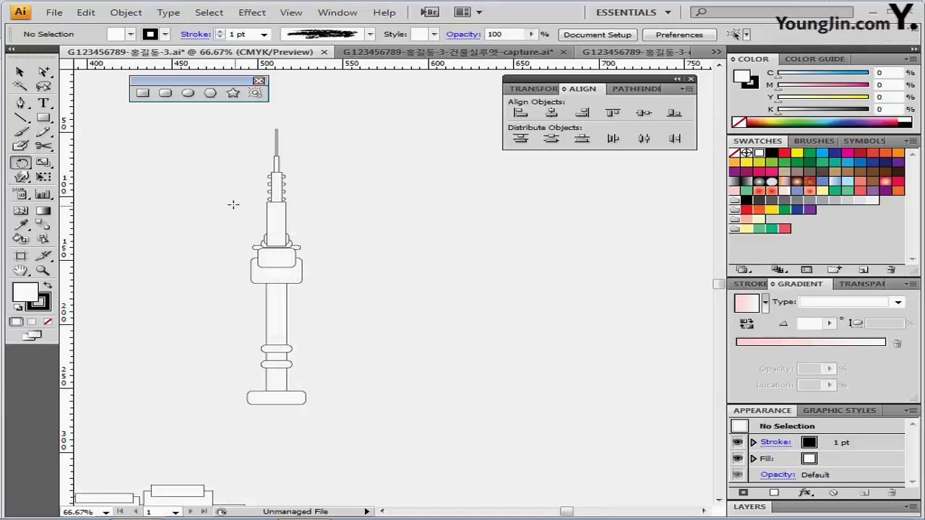
left_click_drag(233, 121, 321, 416)
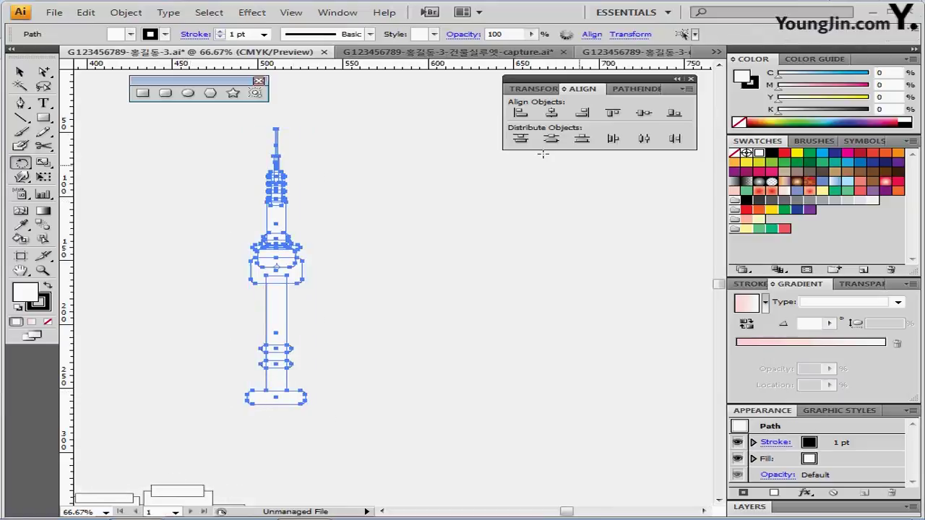
left_click(551, 115)
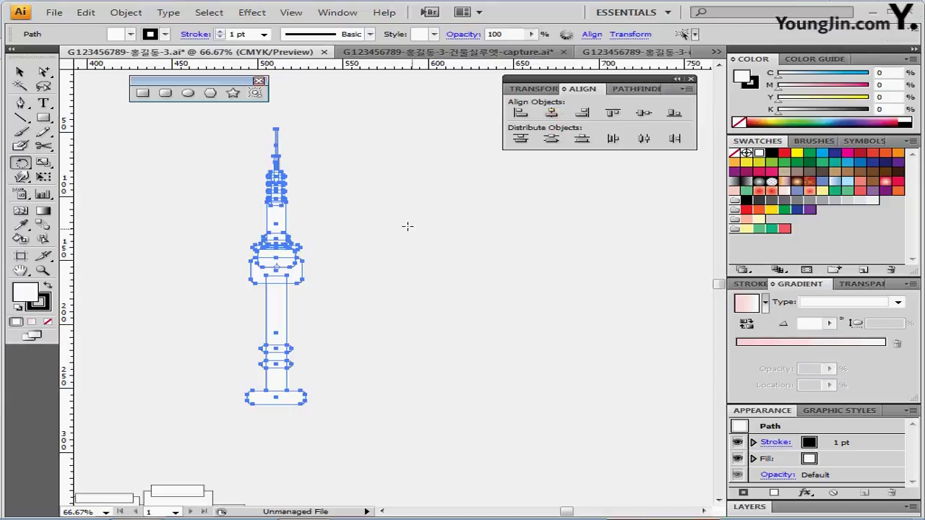
left_click(640, 89)
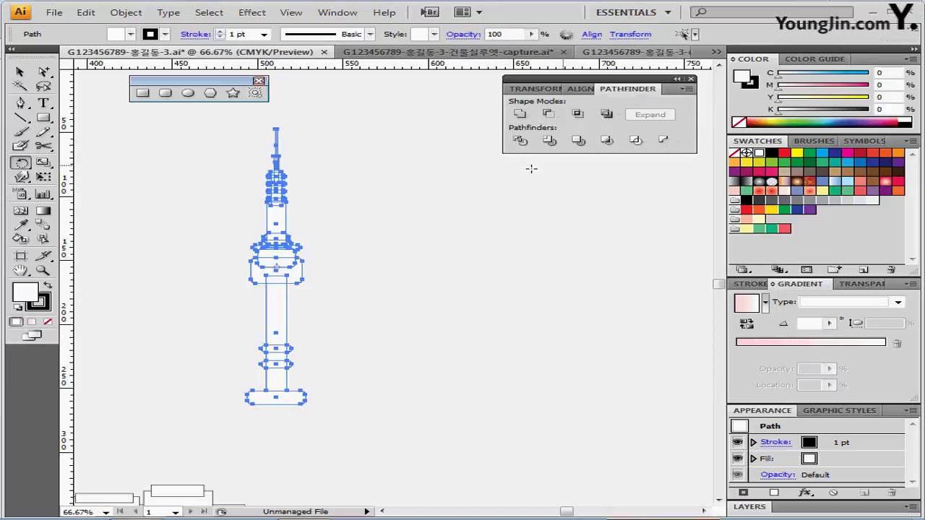
left_click(520, 113)
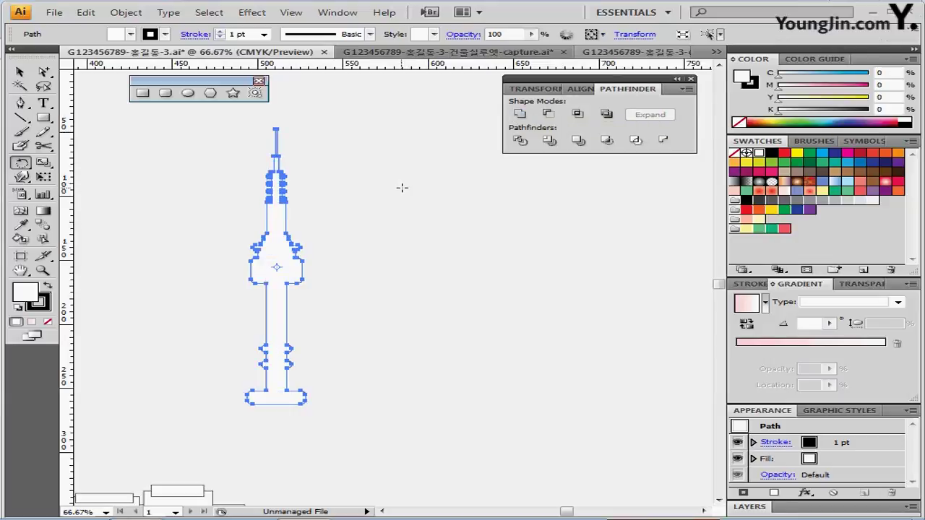
- Move the two anchor points where the shaft meets the observation deck downward to give the deck a sloped underside
left_click(43, 72)
left_click(123, 75)
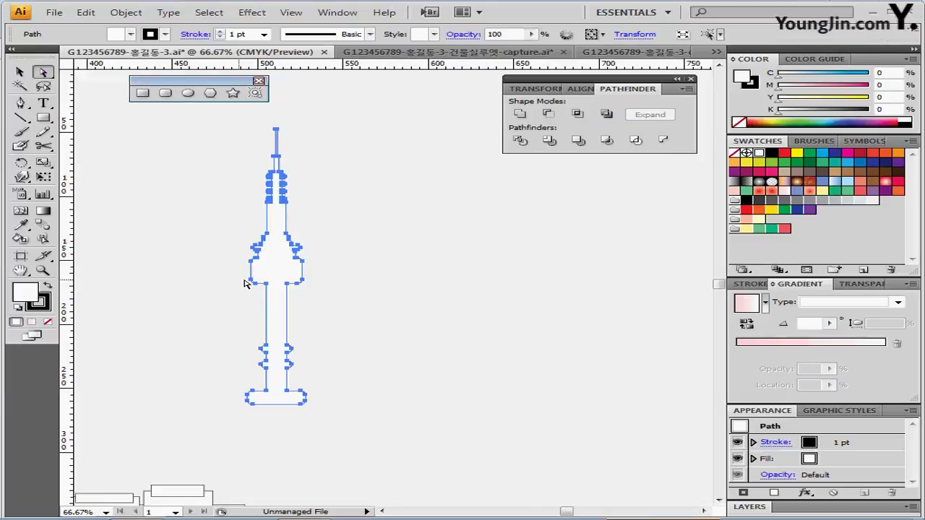
left_click_drag(260, 295, 294, 279)
left_click(302, 304, "ctrl")
left_click(398, 308, "ctrl")
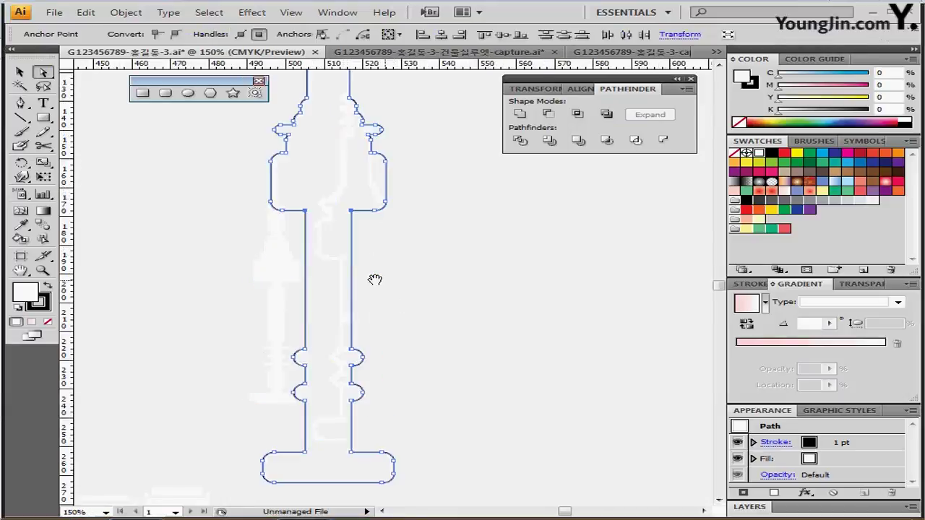
left_click_drag(347, 275, 347, 292)
left_click_drag(296, 247, 365, 218)
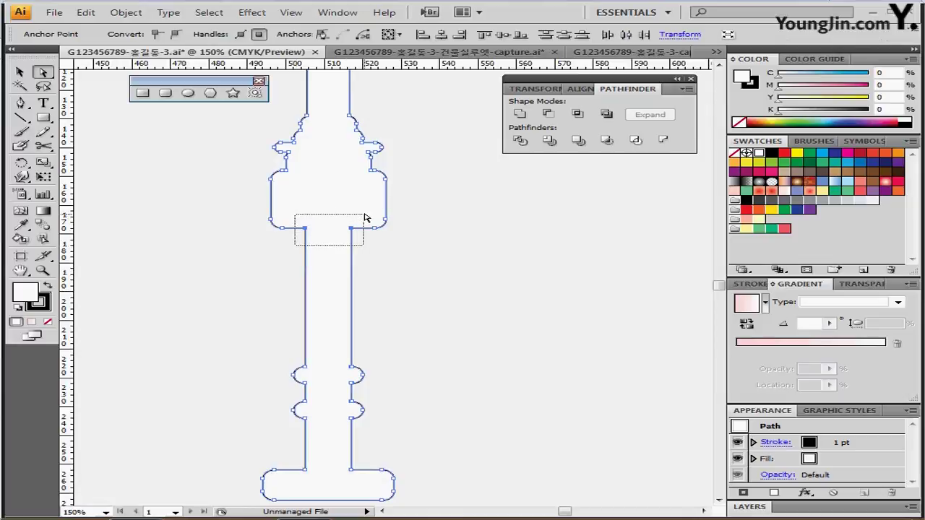
left_click_drag(364, 218, 349, 247)
- Move the two anchor points where the shaft meets the tower's base up about 5 mm to slope the base, and deselect the silhouette
scroll(417, 322, "down", 2)
scroll(417, 323, "down", 3)
left_click_drag(293, 330, 351, 329)
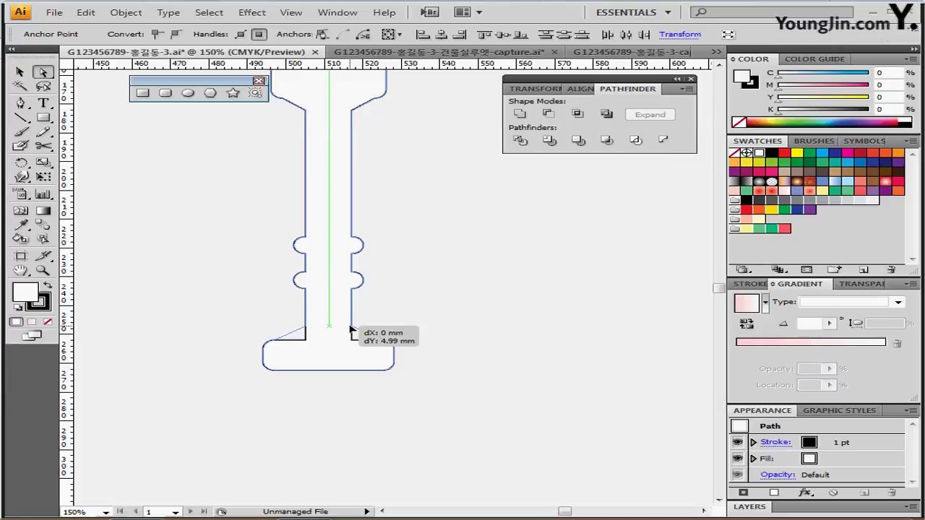
left_click_drag(350, 329, 350, 329)
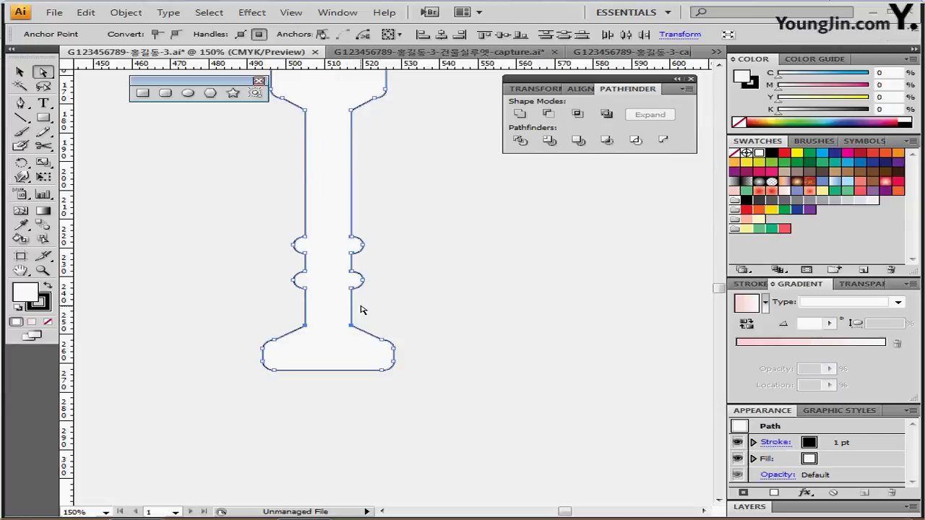
left_click(347, 283, "ctrl+alt")
left_click(383, 252, "ctrl+alt")
left_click_drag(361, 267, 268, 331)
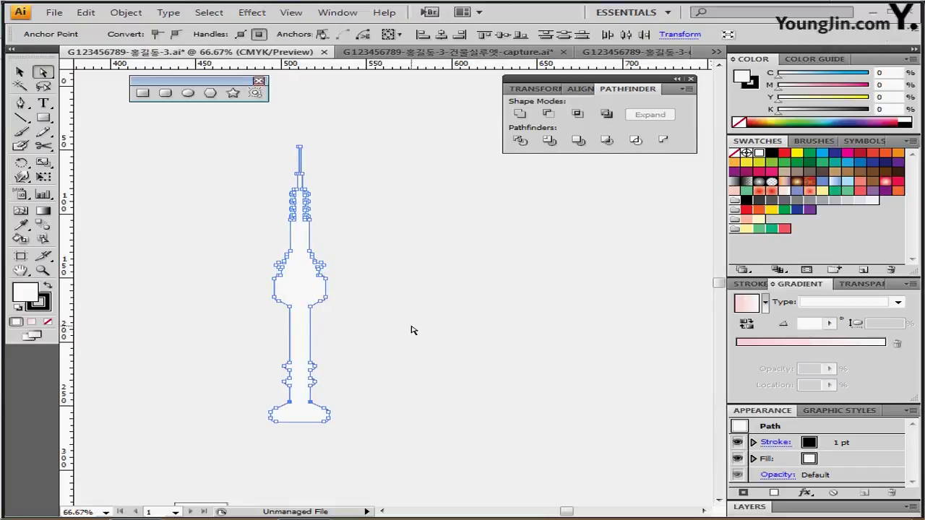
left_click(433, 320)
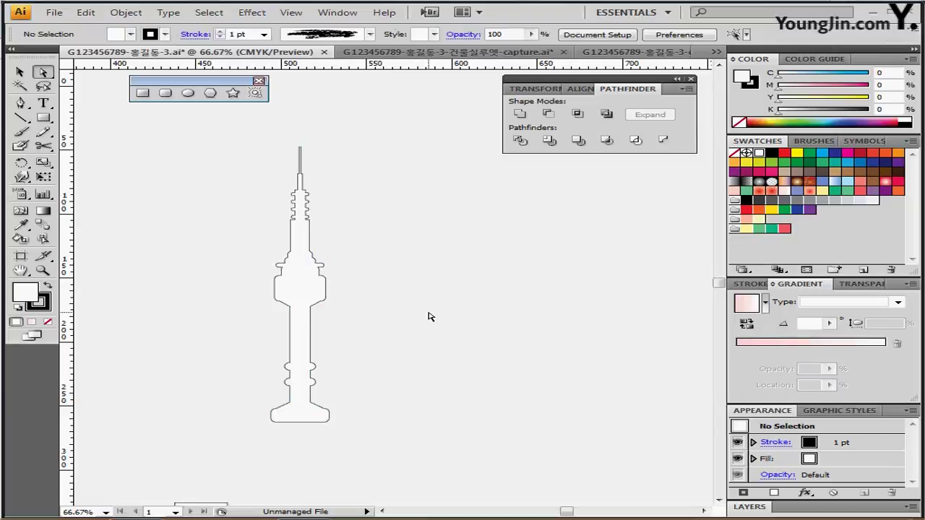
- Draw a small upright rounded rectangle as a window in the lower-left corner of the tower's observation deck
key("ctrl+space")
left_click(307, 293)
left_click(378, 297)
left_click(402, 313)
left_click_drag(416, 293, 301, 289)
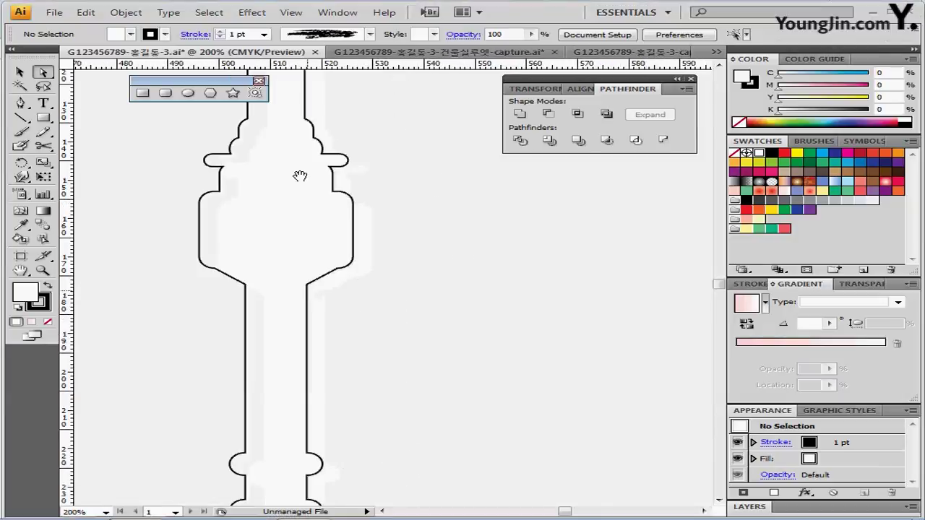
left_click(166, 92)
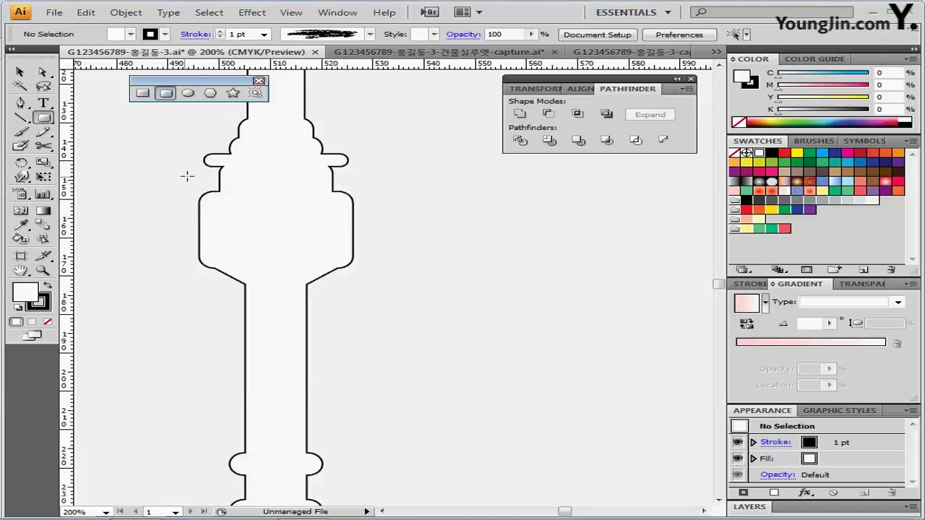
mouse_move(210, 248)
left_mouse_down()
mouse_move(225, 268)
mouse_move(218, 255)
left_mouse_up()
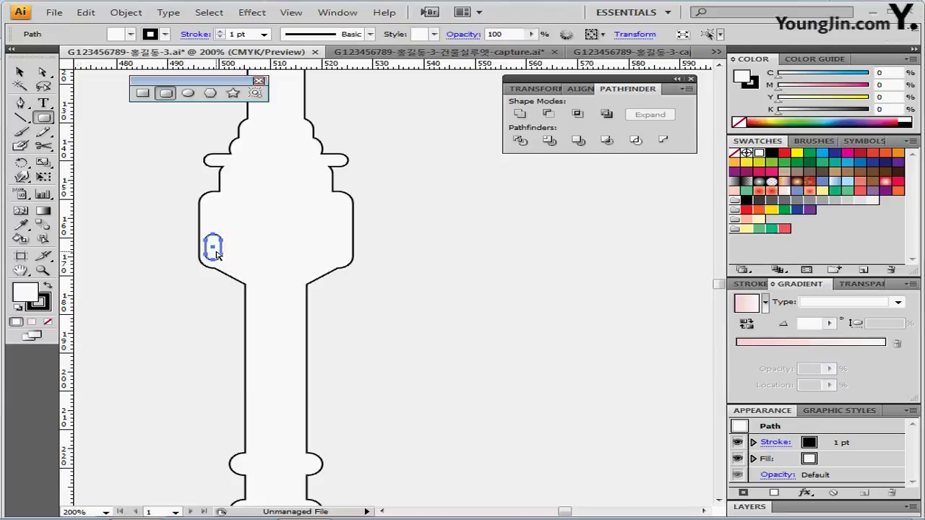
- Copy the window about 4.76 mm to the right and repeat the copy to make a row of five windows
left_click_drag(214, 250, 239, 251)
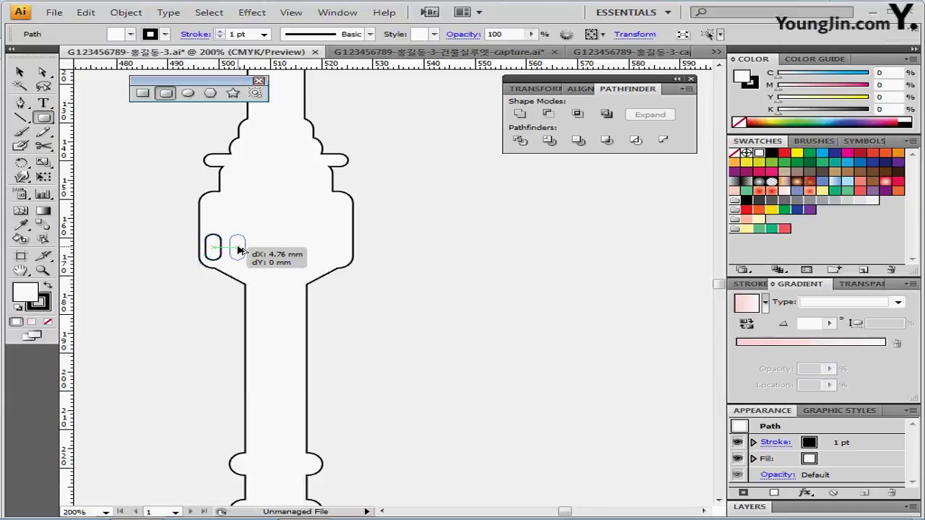
left_click_drag(240, 250, 239, 251)
key("ctrl+d")
key("ctrl+d")
key("ctrl+d")
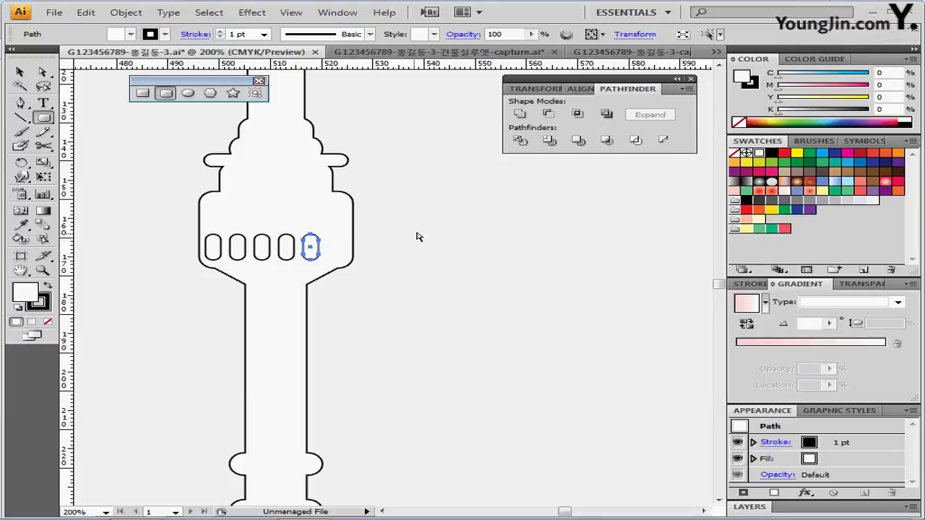
- Move the last window toward the deck's right edge and select all five windows without the tower
left_click(432, 279)
left_click_drag(312, 250, 333, 250)
left_click_drag(157, 228, 357, 268)
left_click(307, 209, "shift")
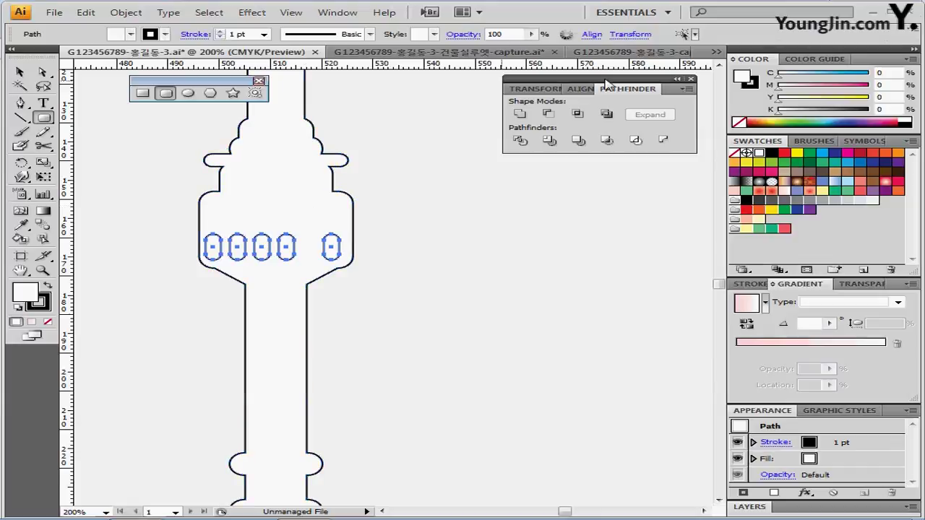
- Distribute the five windows evenly by their horizontal centres and group them
left_click(575, 90)
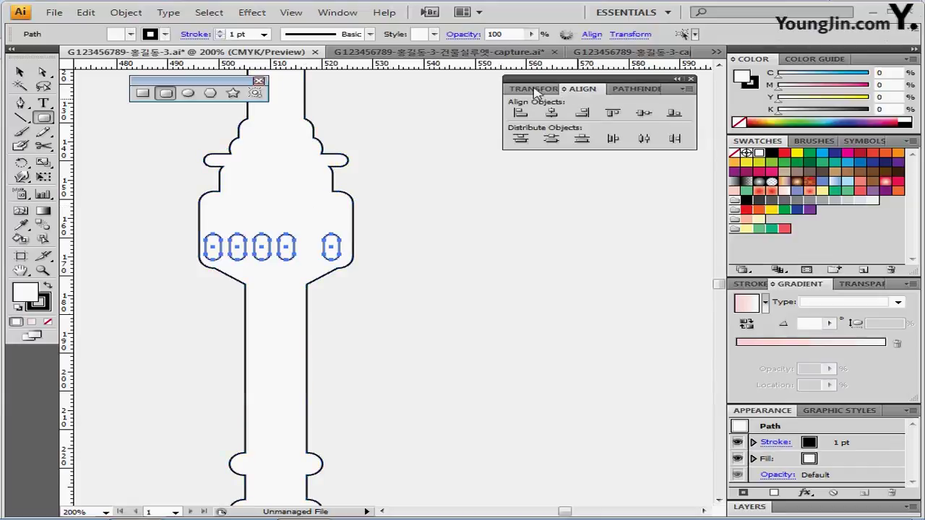
left_click(534, 91)
left_click(580, 90)
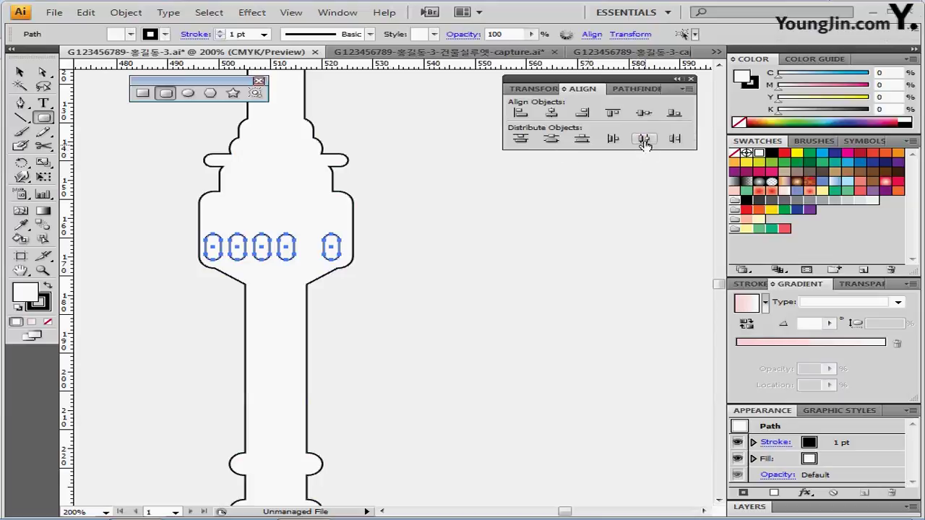
left_click(645, 139)
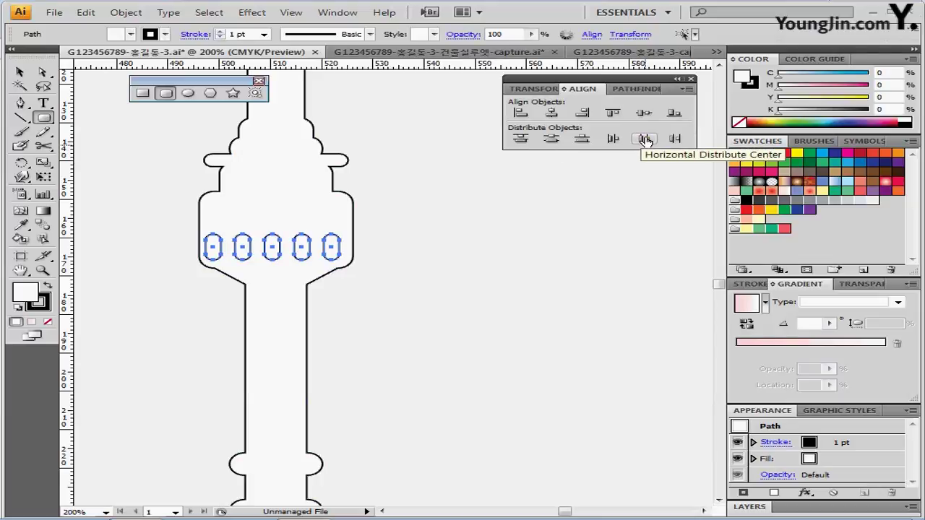
key("ctrl+z")
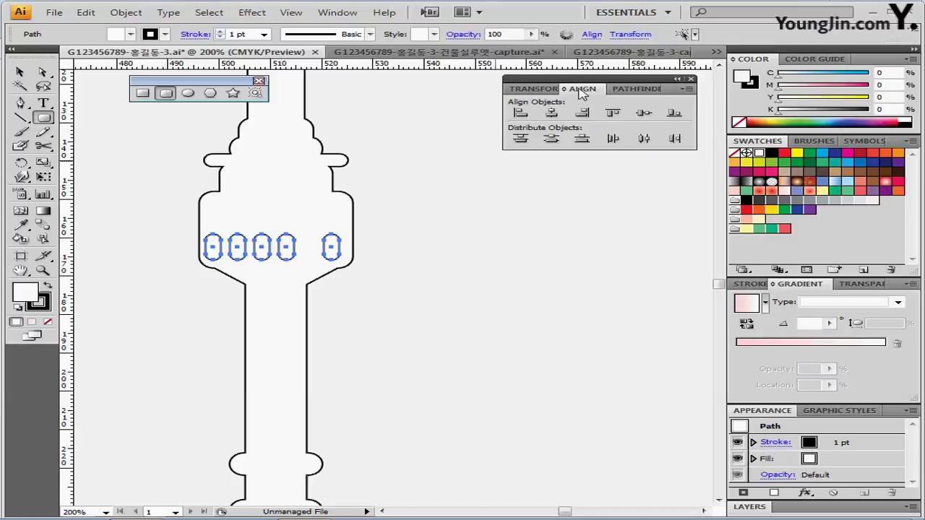
left_click(644, 139)
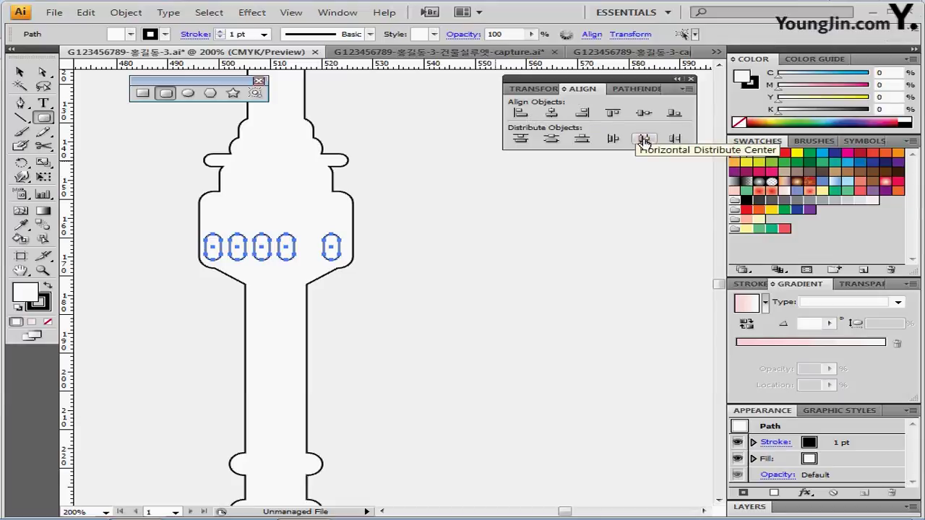
left_click(644, 139)
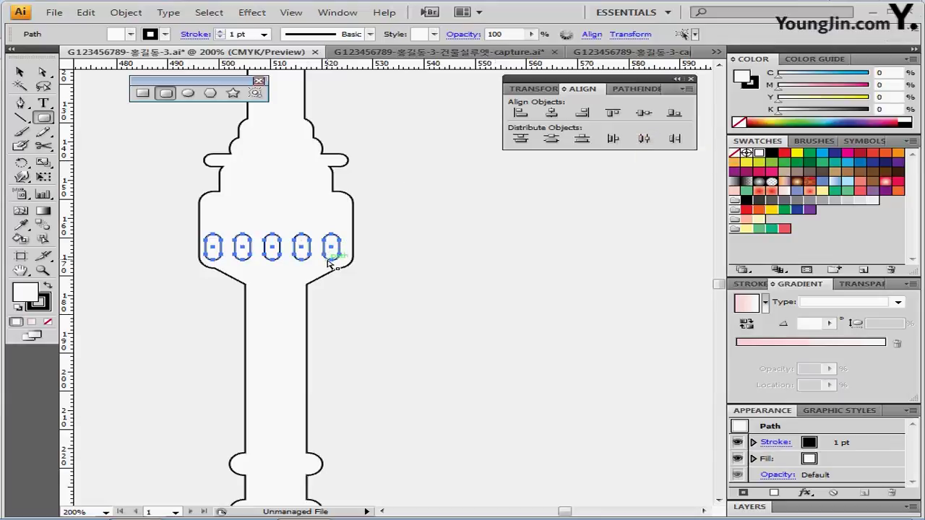
key("ctrl+g")
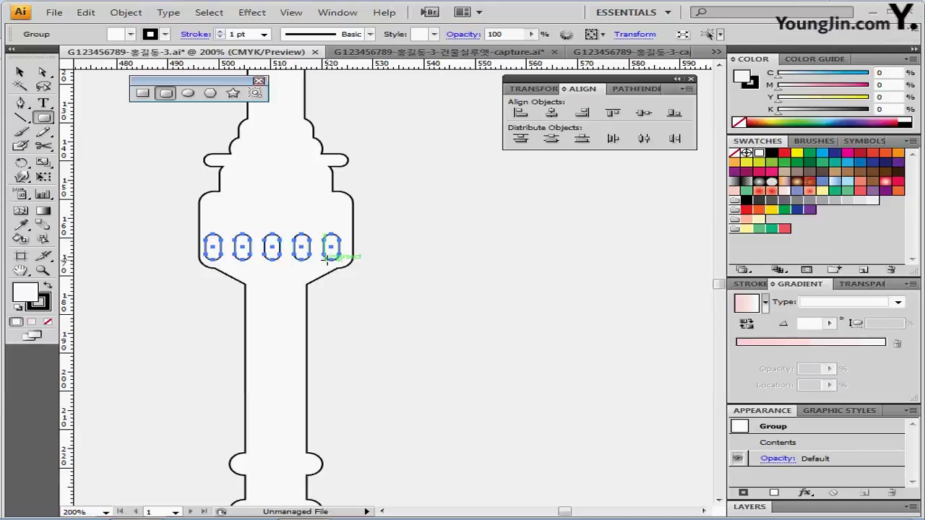
- Select the window group with the tower, align their horizontal centres and subtract the windows from the silhouette with Minus Front
left_click(398, 264, "ctrl+alt")
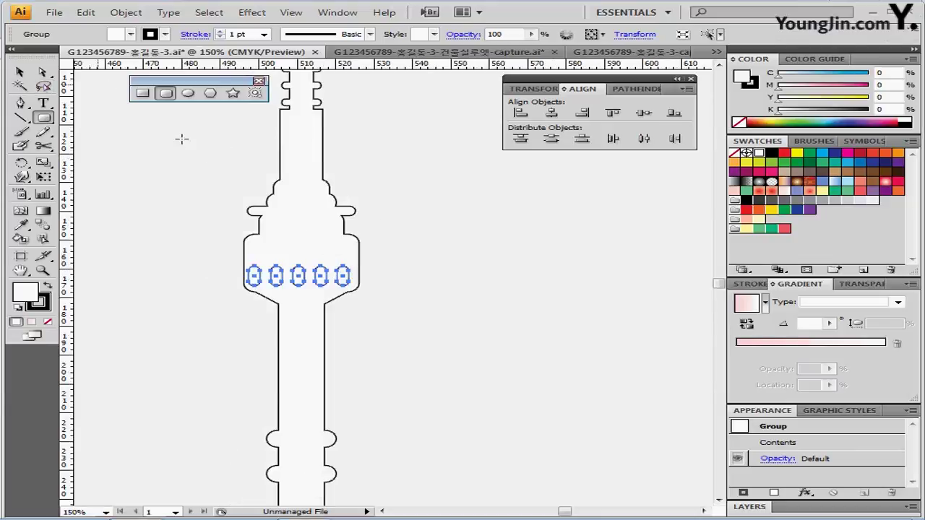
key("v")
left_click_drag(191, 174, 406, 331)
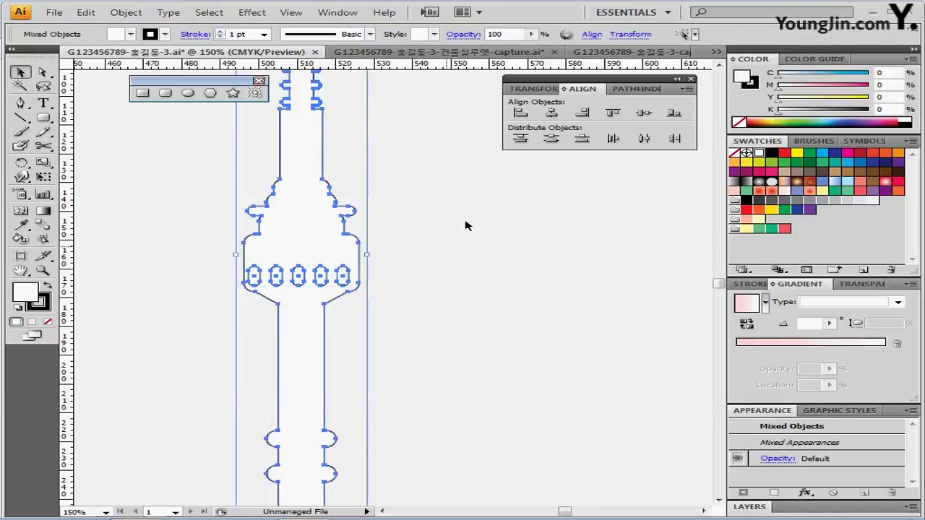
left_click(551, 116)
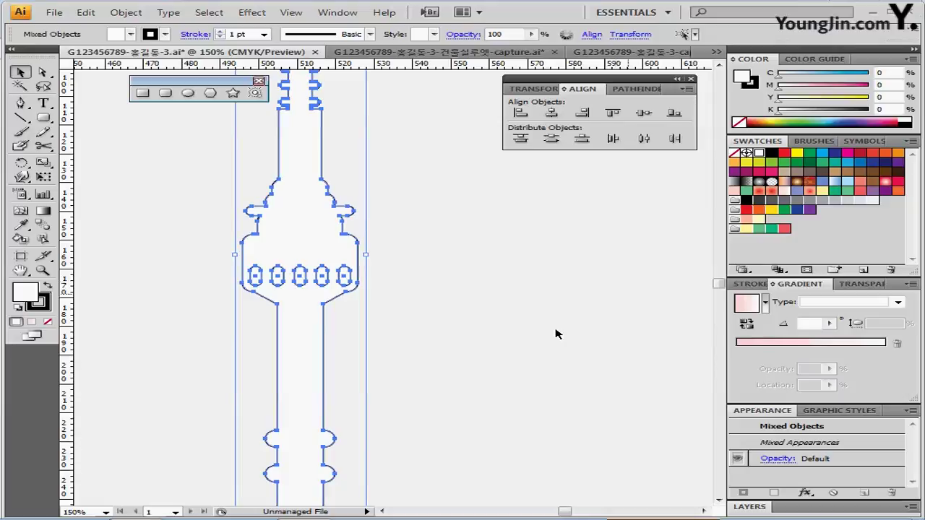
left_click(639, 92)
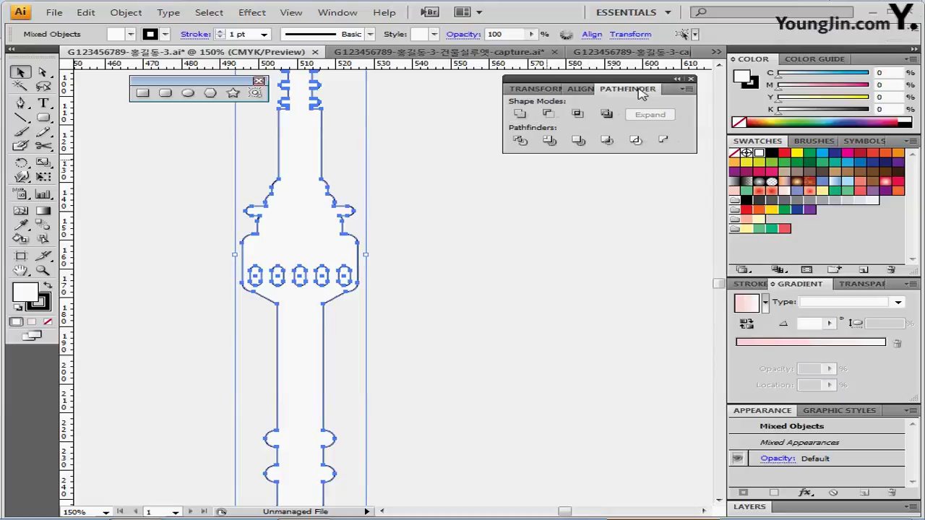
left_click(549, 116)
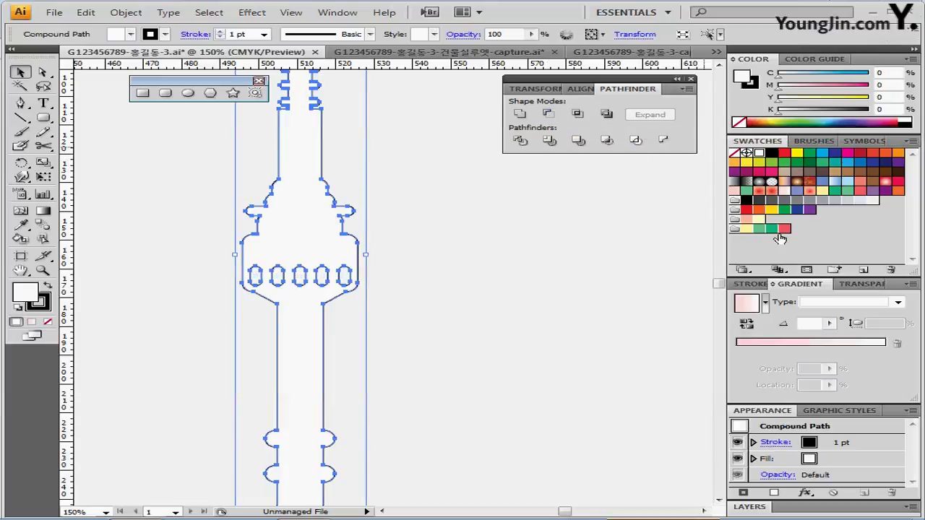
- Fill the tower with orange at C 0, M 70, Y 90, K 0 and remove its stroke
left_click(758, 210)
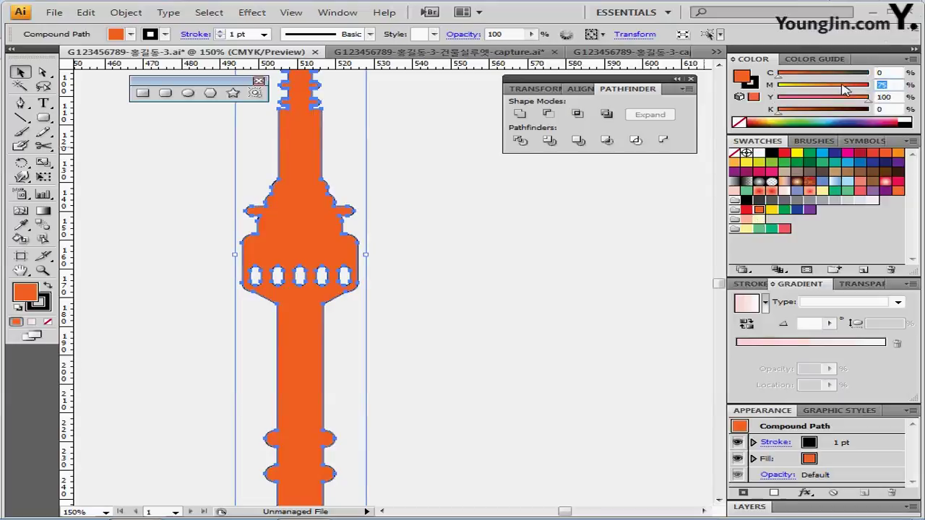
type("70")
key("Tab")
type("90")
key("Tab")
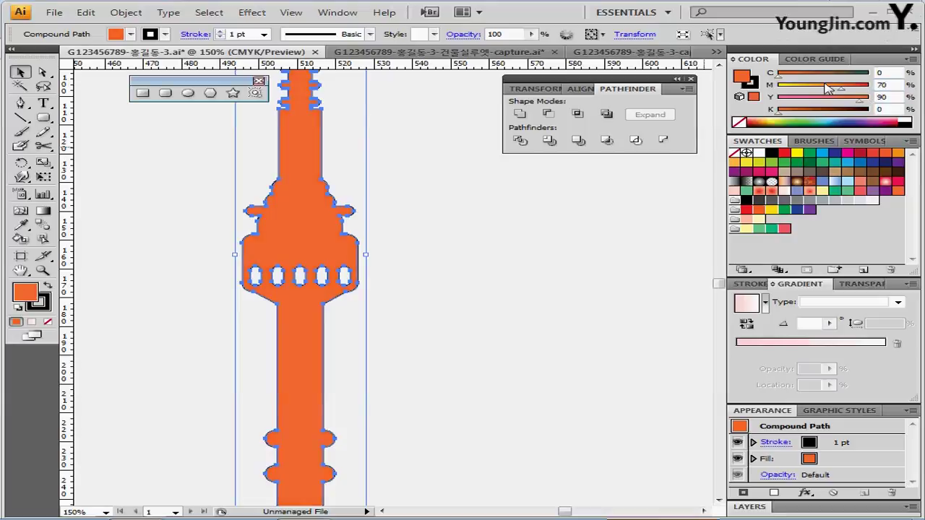
left_click(751, 84)
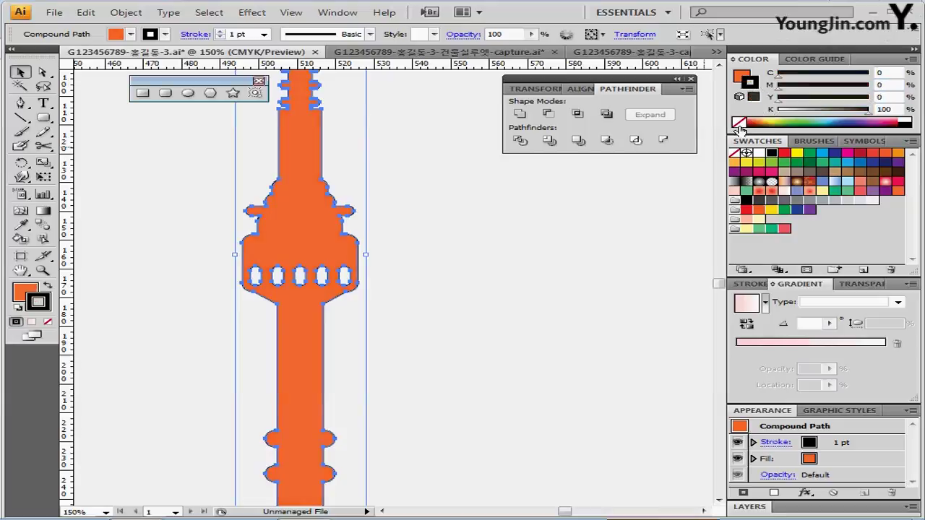
left_click(739, 122)
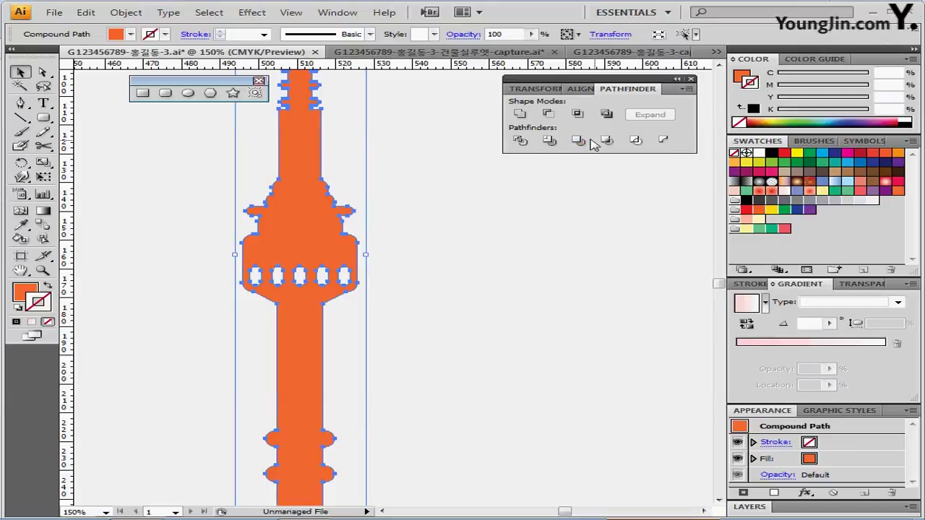
- Apply a Drop Shadow effect to the tower with Multiply mode, 75% opacity, 1 mm X and Y offsets and 1 mm blur
left_click(258, 16)
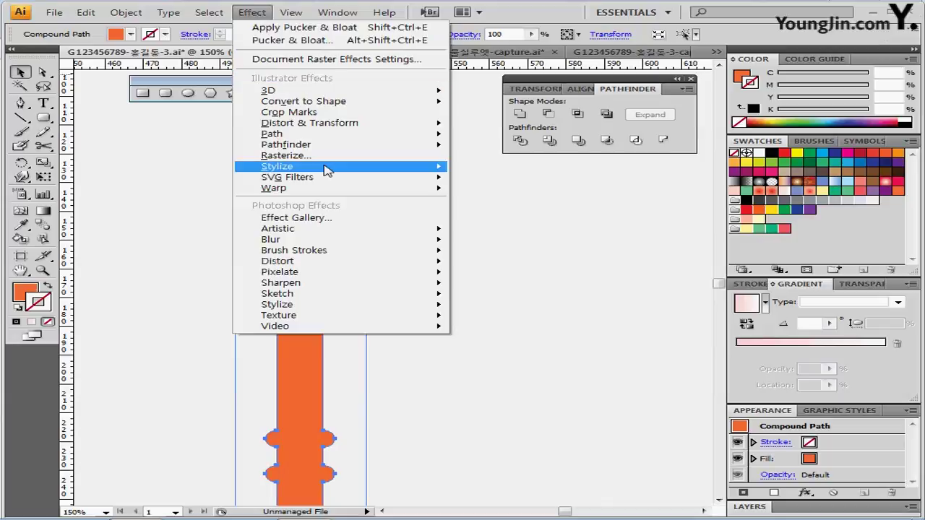
mouse_move(325, 168)
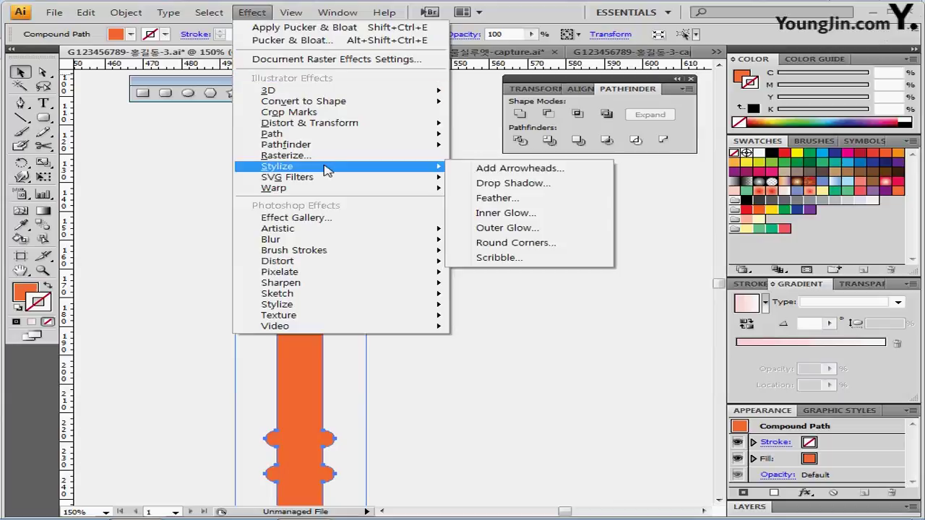
left_click(506, 184)
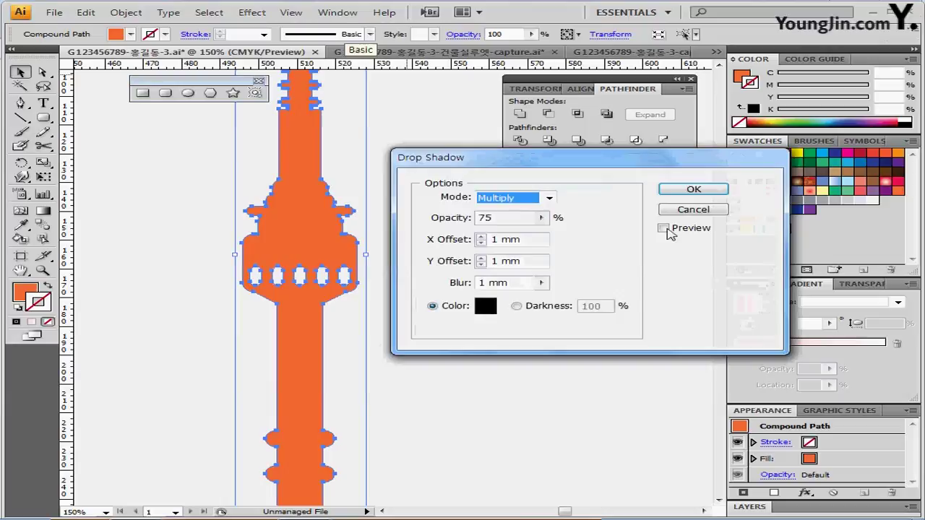
left_click(665, 228)
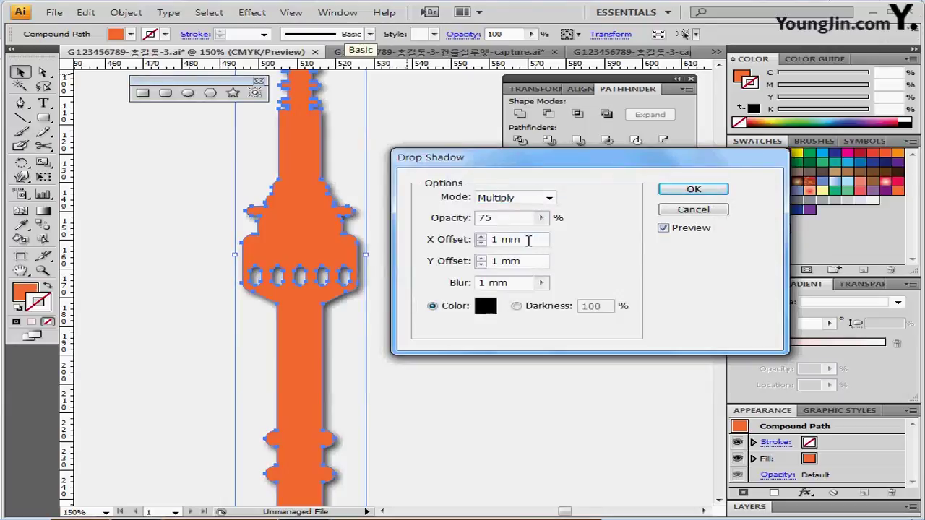
left_click(527, 261)
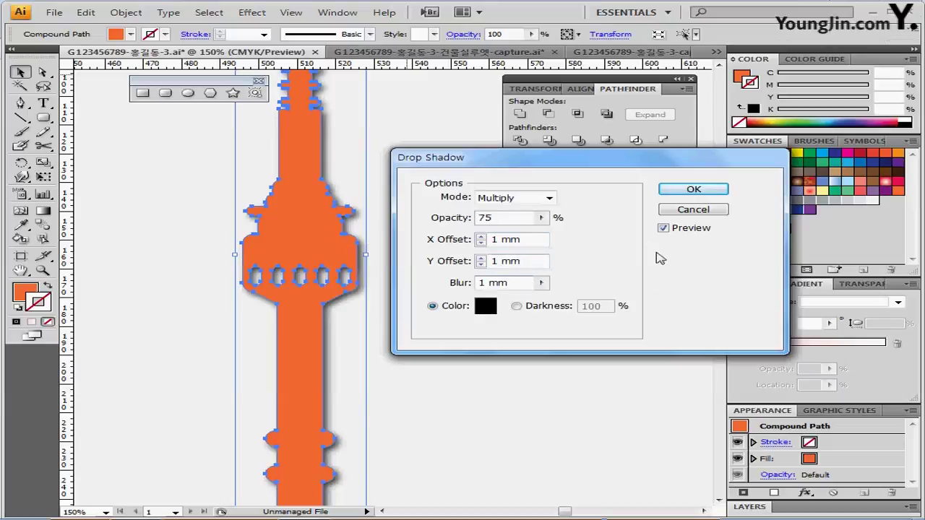
left_click(698, 194)
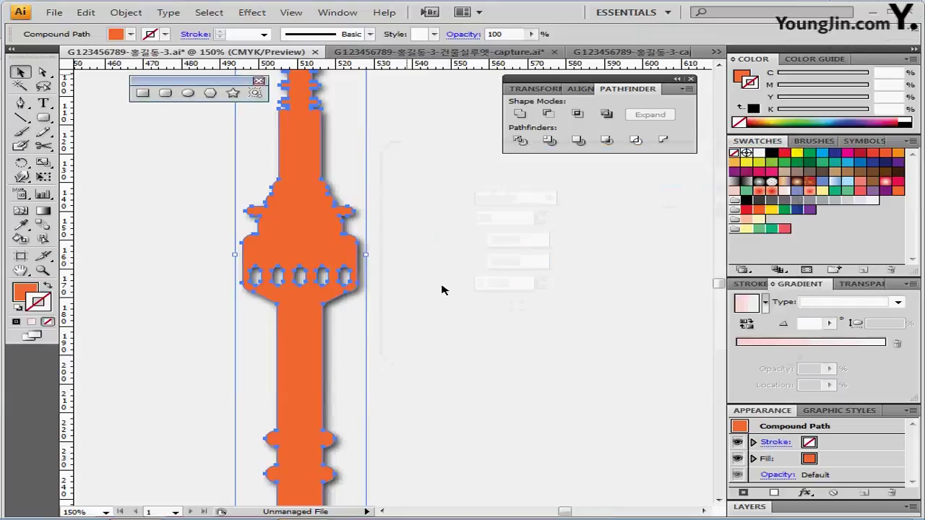
- Move the tower onto the poster, centre it on the rays' origin, check its placement in Outline view and deselect it
left_click(361, 335, "ctrl+alt")
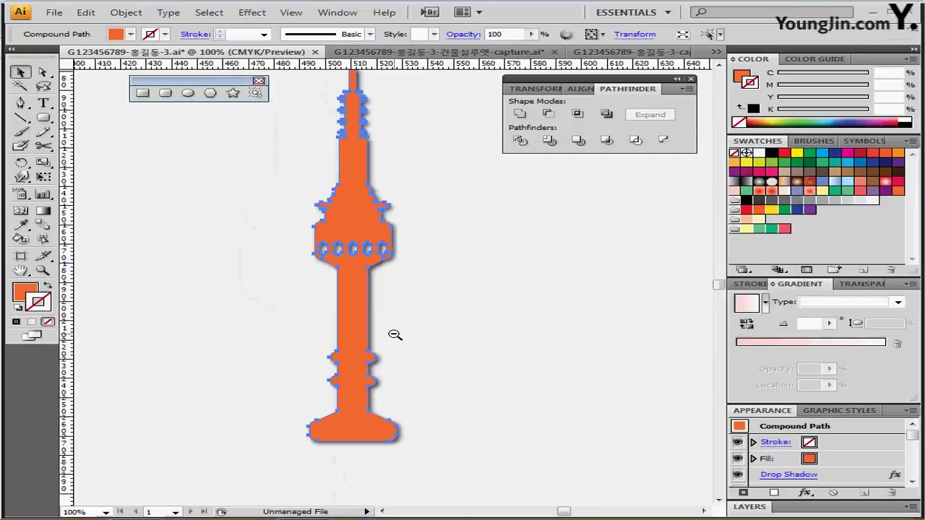
left_click(395, 335, "ctrl+alt")
left_click(395, 334, "ctrl+alt")
left_click_drag(291, 304, 551, 378)
left_click_drag(619, 261, 113, 271)
left_click_drag(160, 291, 228, 297)
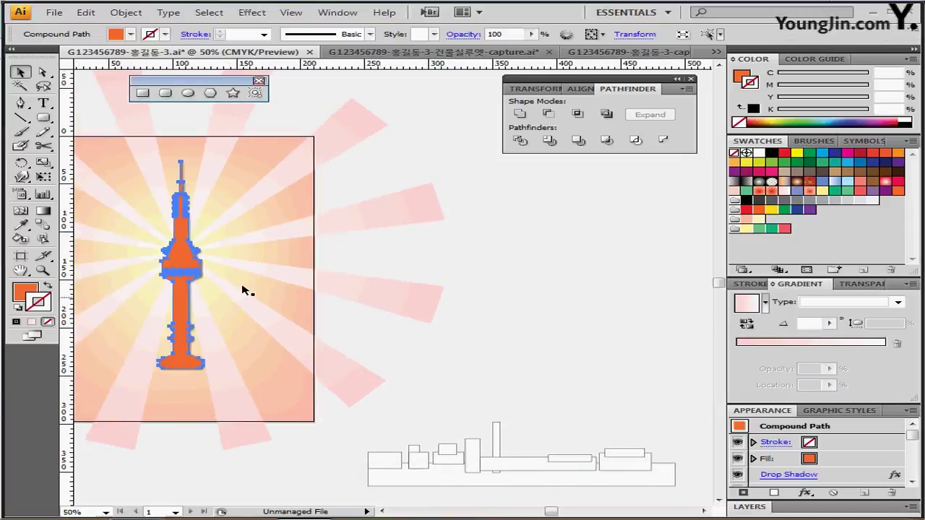
key("ctrl+y")
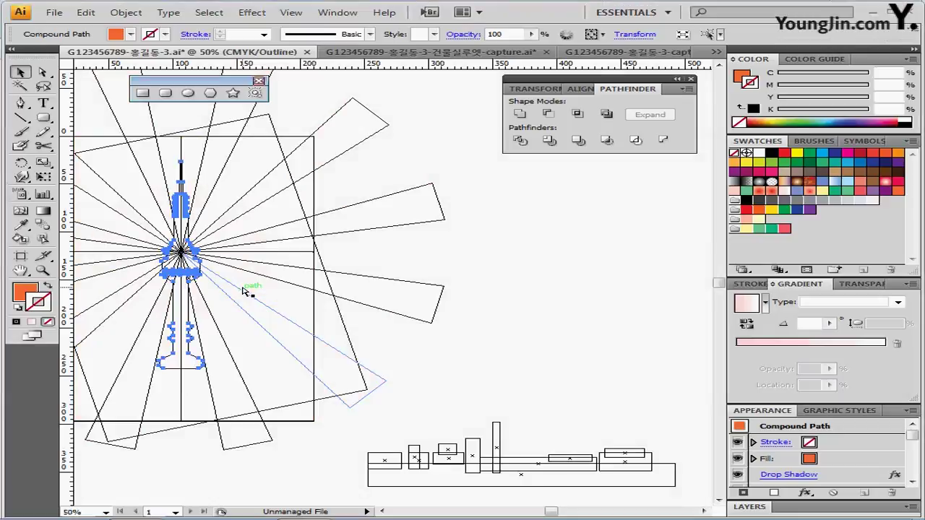
key("ctrl+y")
left_click(512, 308)
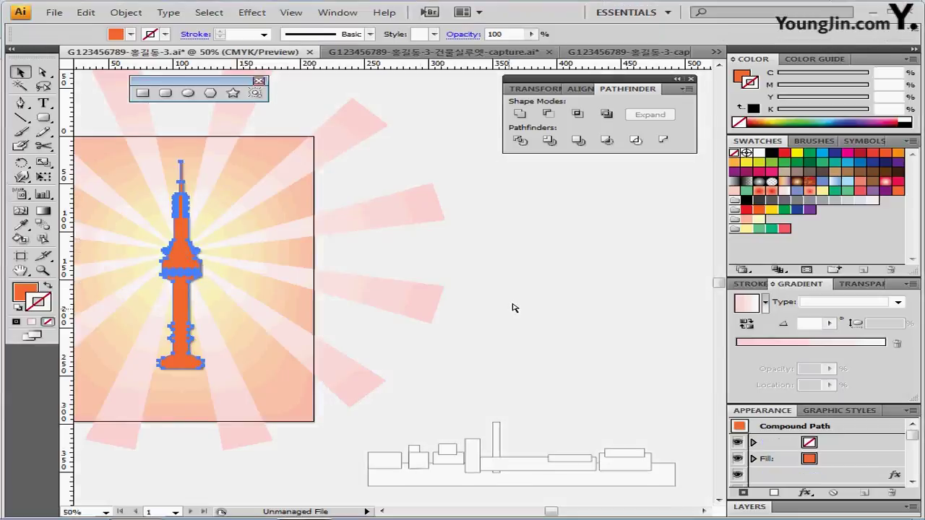
- Check the long base rectangle's width and height, and inspect the building rectangles above it
left_click_drag(503, 351, 426, 263)
left_click_drag(453, 348, 415, 267)
left_click(364, 306, "ctrl")
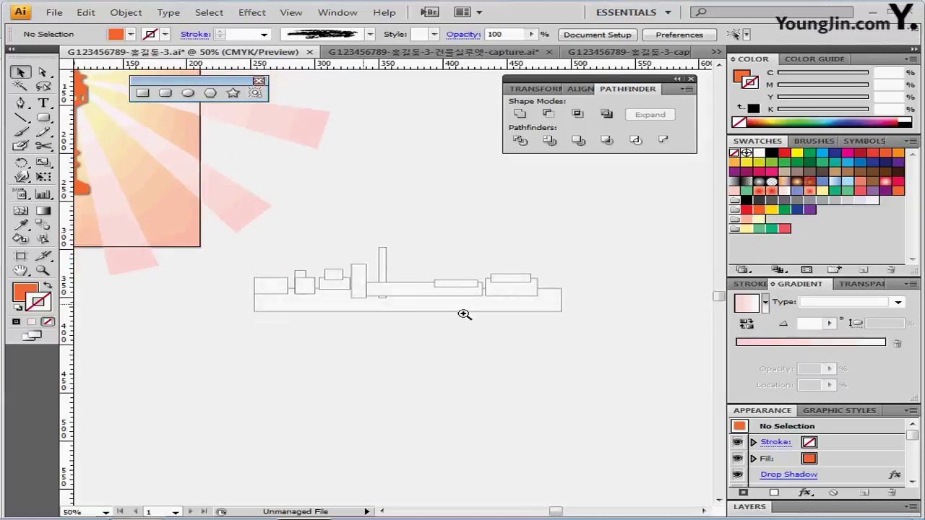
left_click(436, 298, "ctrl")
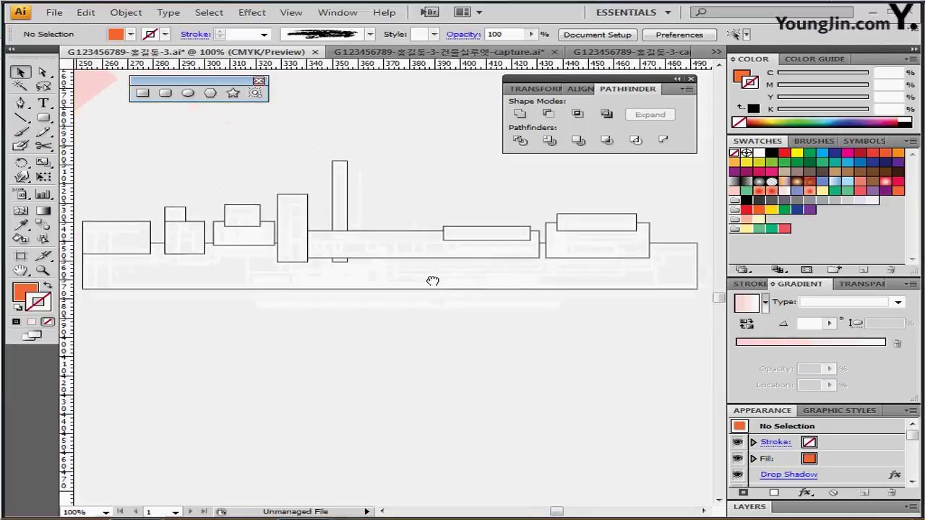
left_click(433, 282, "ctrl+alt")
left_click(396, 279)
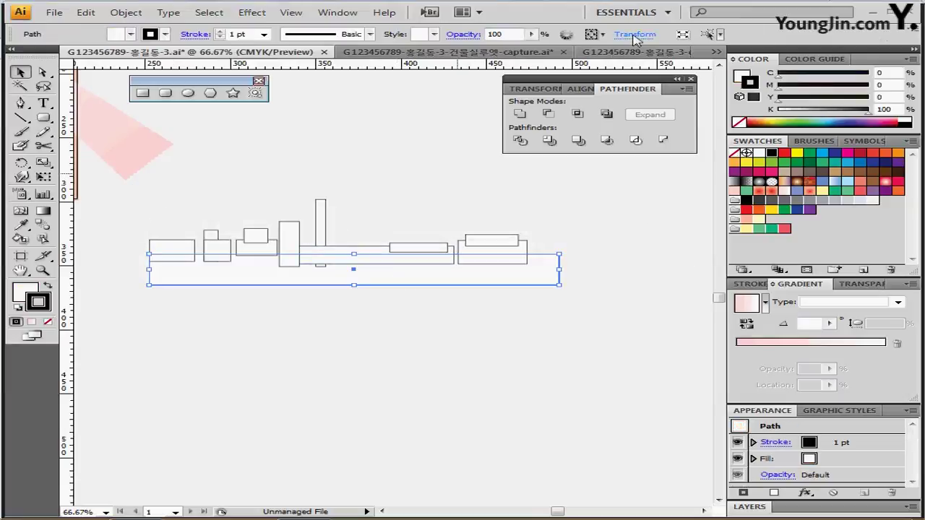
left_click(634, 34)
left_click(630, 49)
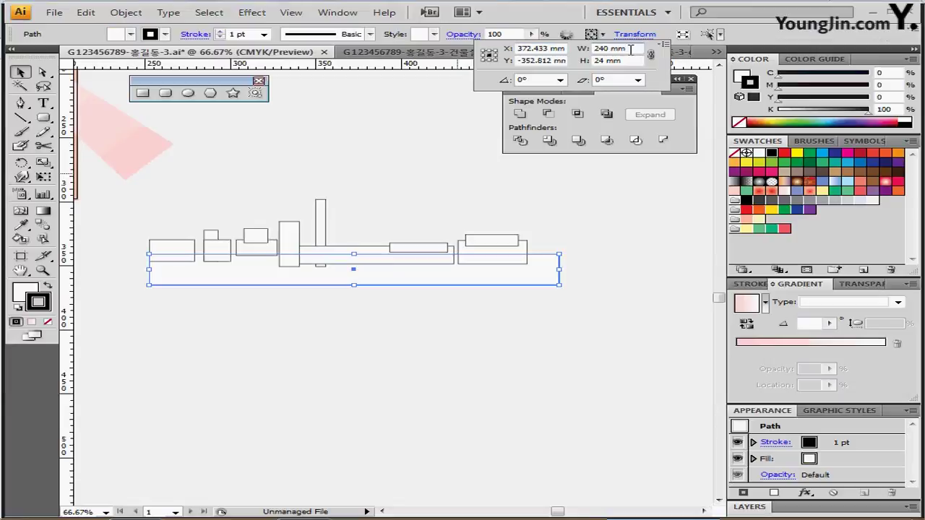
double_click(608, 49)
key("Tab")
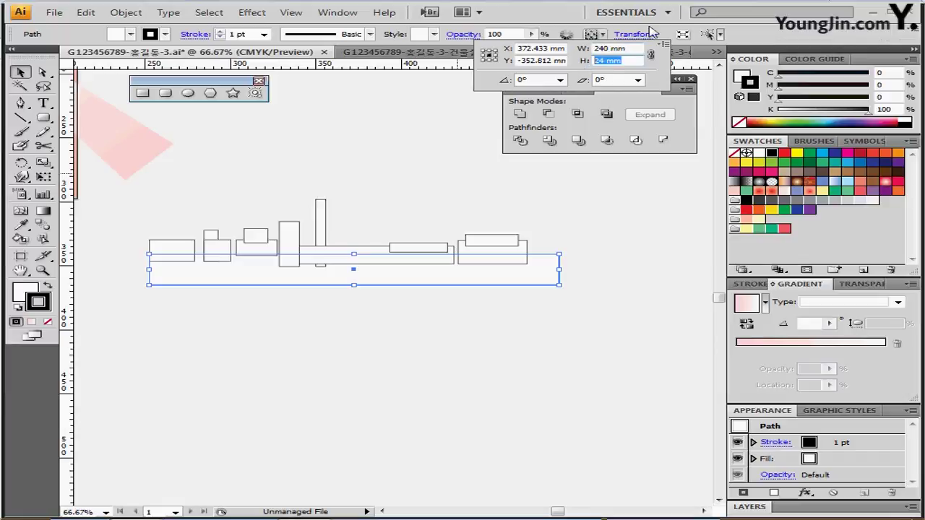
left_click(562, 15)
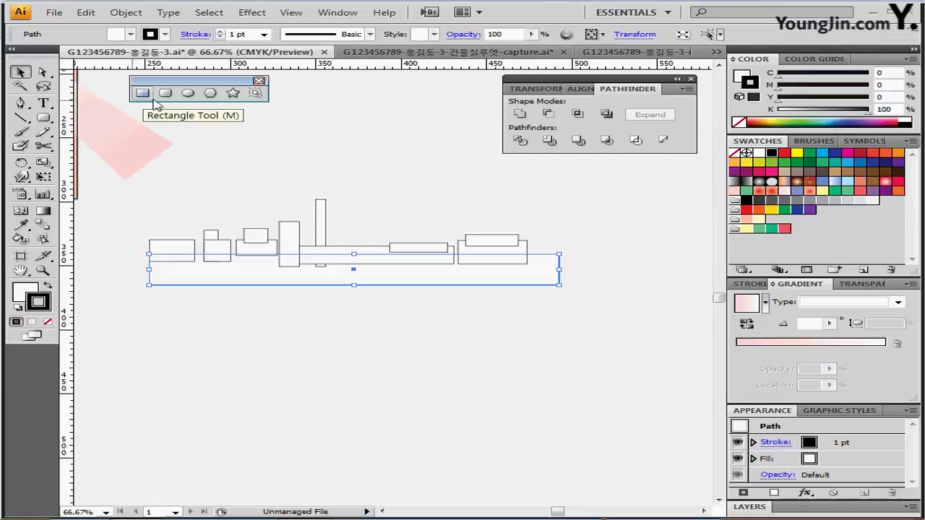
left_click(181, 249)
left_click(209, 248)
left_click(355, 253)
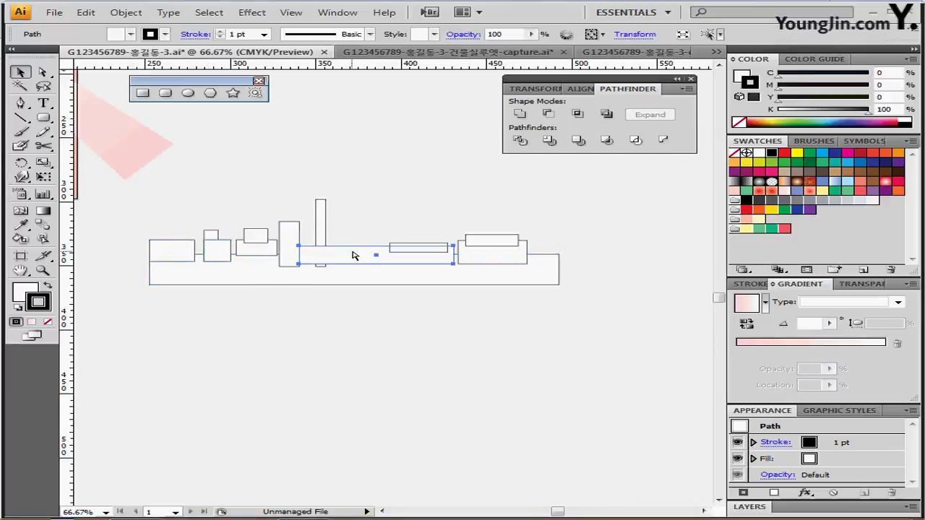
left_click(442, 329)
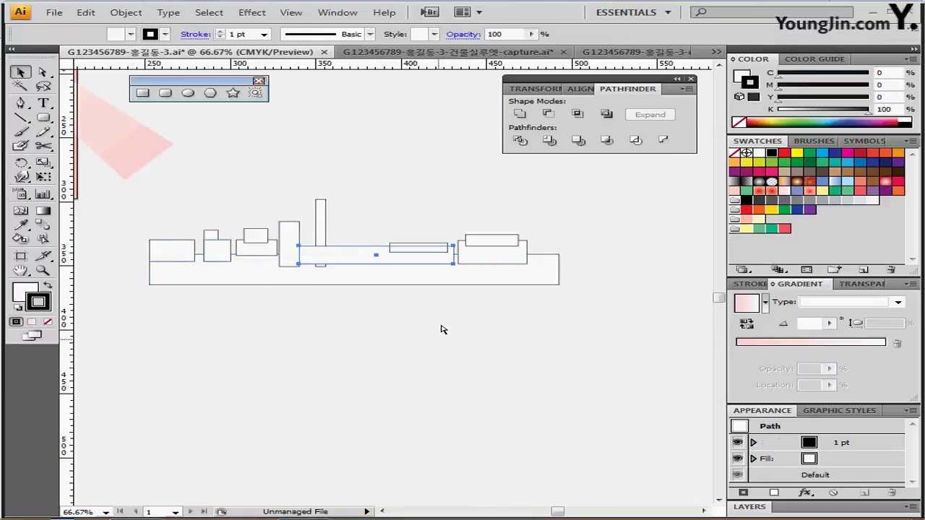
- Select the tall block beside the narrow tower in the building row and add anchor points midway along its edges
key("ctrl+space")
left_click(305, 238)
left_click(401, 310)
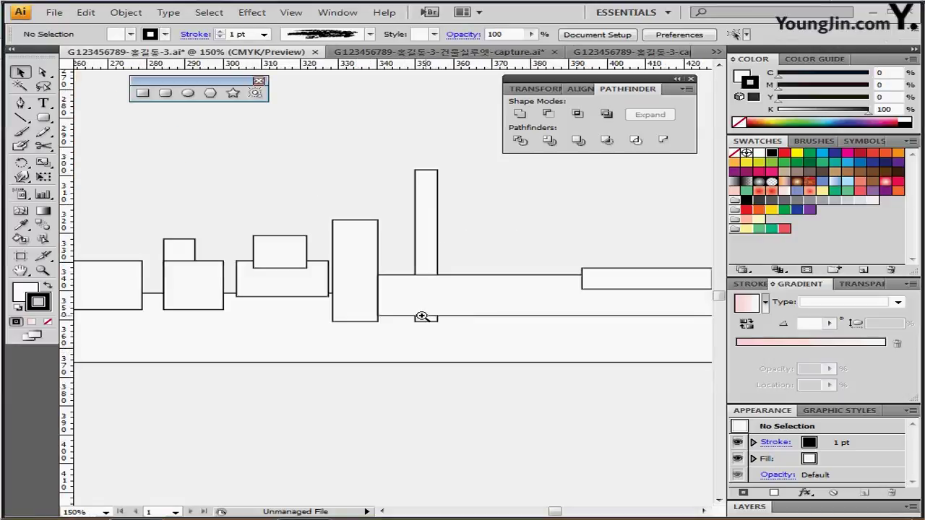
mouse_move(402, 282)
left_mouse_down()
mouse_move(291, 300)
mouse_move(274, 294)
mouse_move(276, 277)
left_mouse_up()
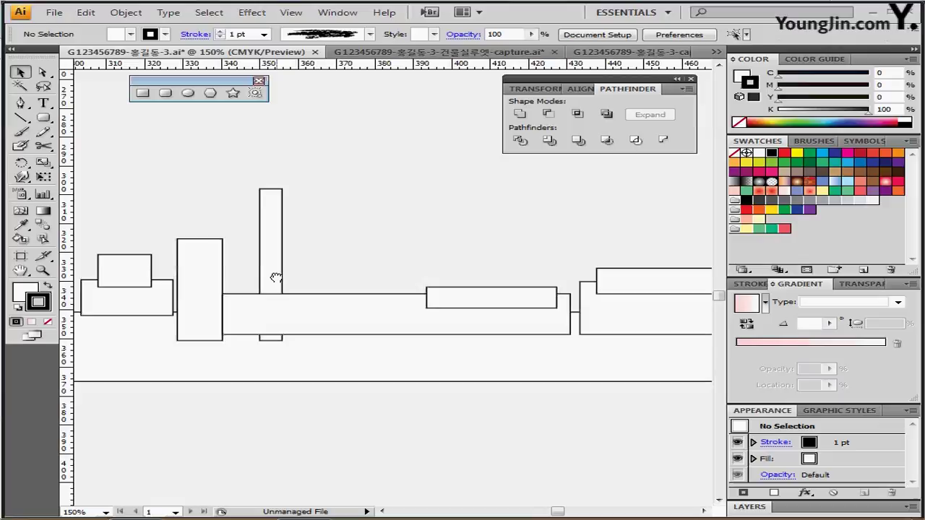
left_click(205, 269)
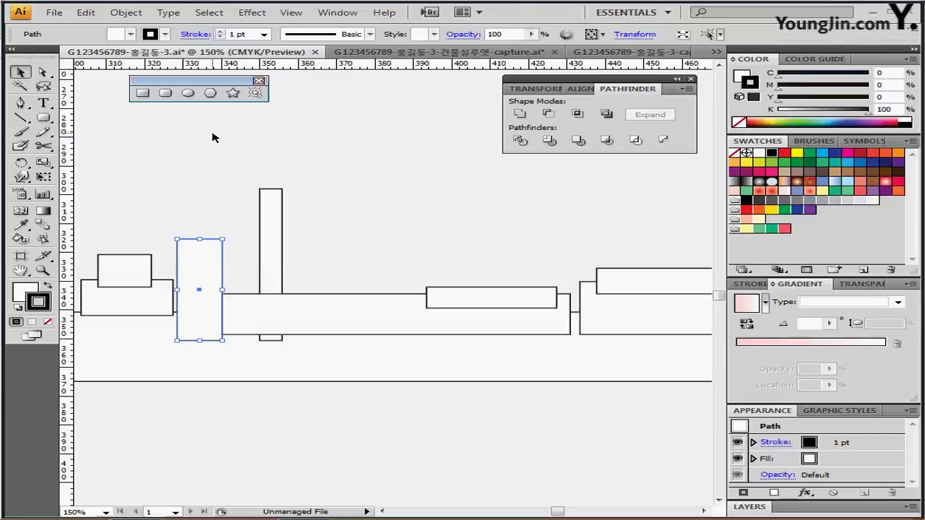
left_click(125, 13)
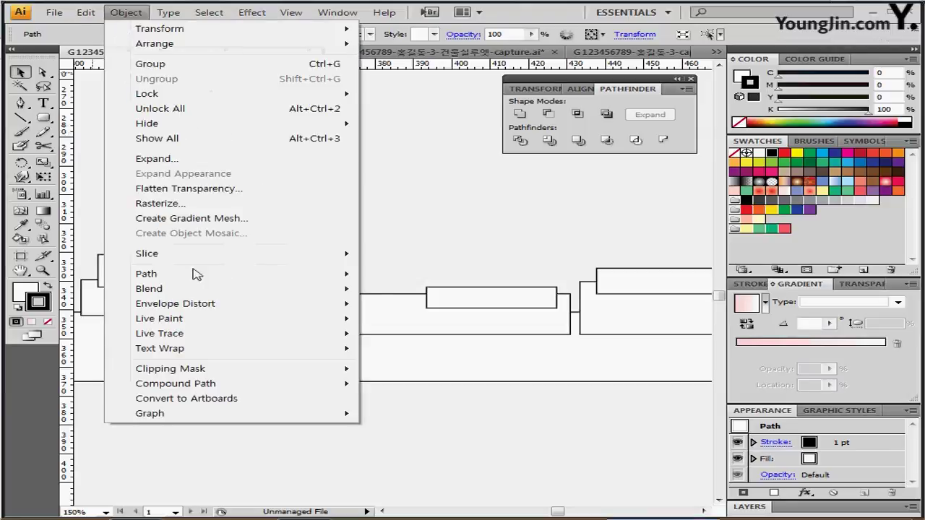
mouse_move(197, 275)
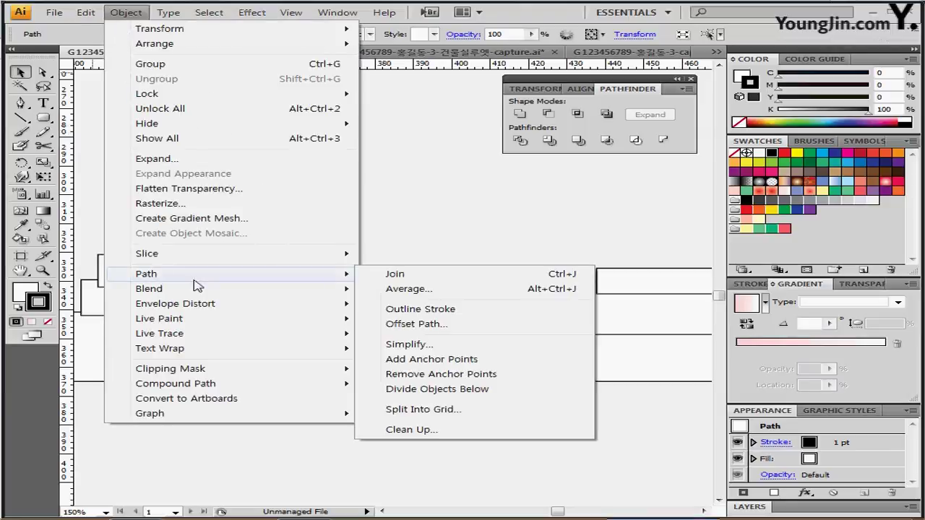
left_click(453, 362)
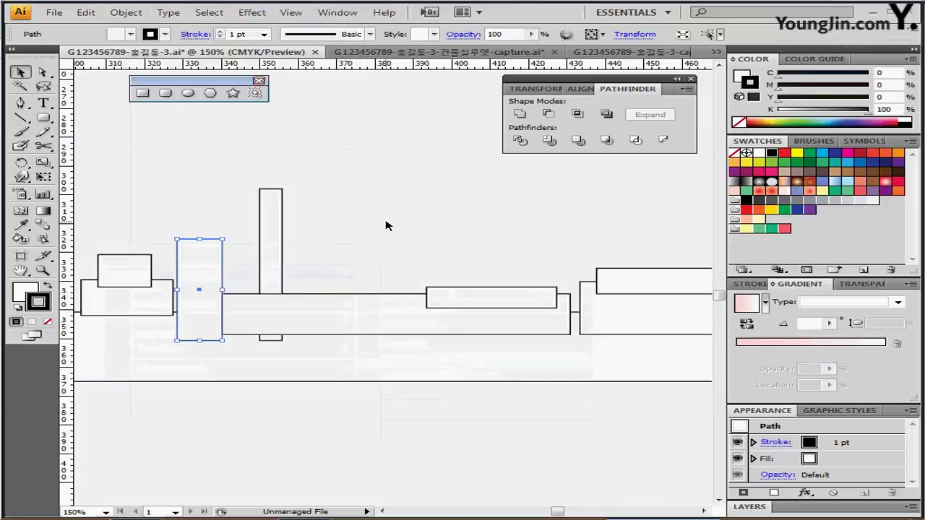
- Raise the tall block's top-middle anchor point to form a pointed roof
key("a")
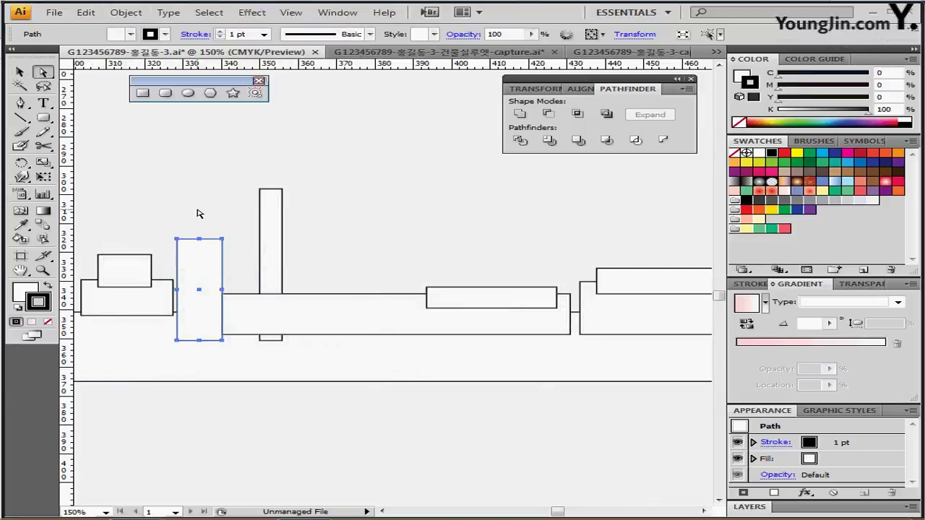
mouse_move(194, 217)
left_mouse_down()
mouse_move(209, 252)
mouse_move(200, 209)
left_mouse_up()
left_click(200, 240)
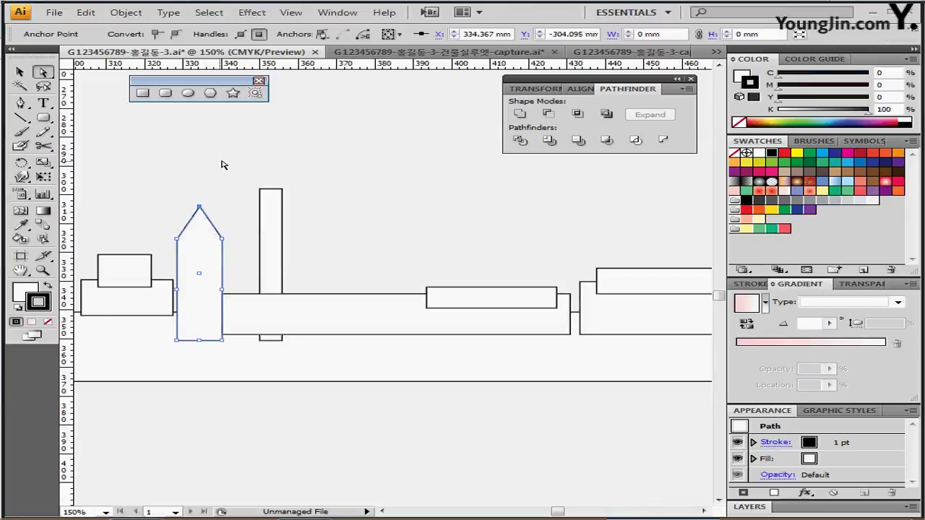
- Lower the narrow tower's top-right anchor straight down by about 8.68 mm to slope its roof
left_click(289, 190, "shift")
left_click_drag(312, 168, 276, 206)
left_click(283, 190)
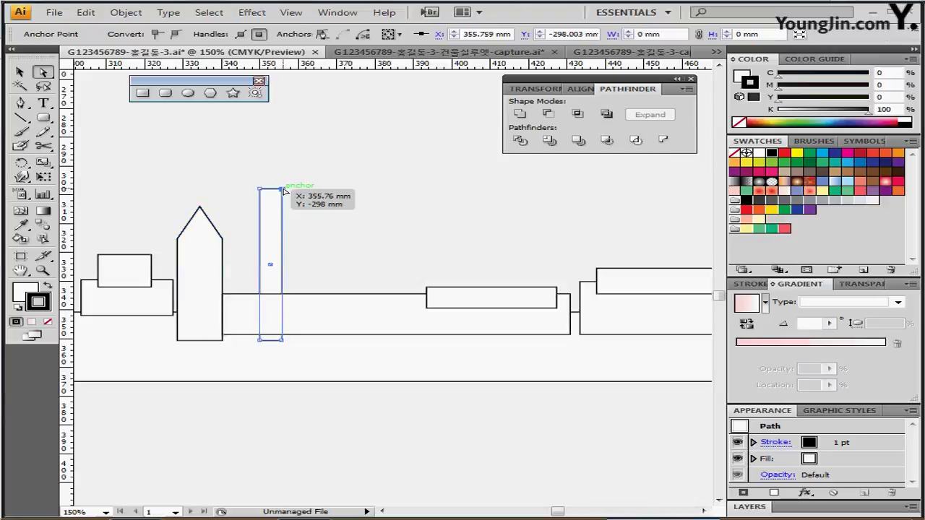
left_click_drag(283, 190, 283, 217)
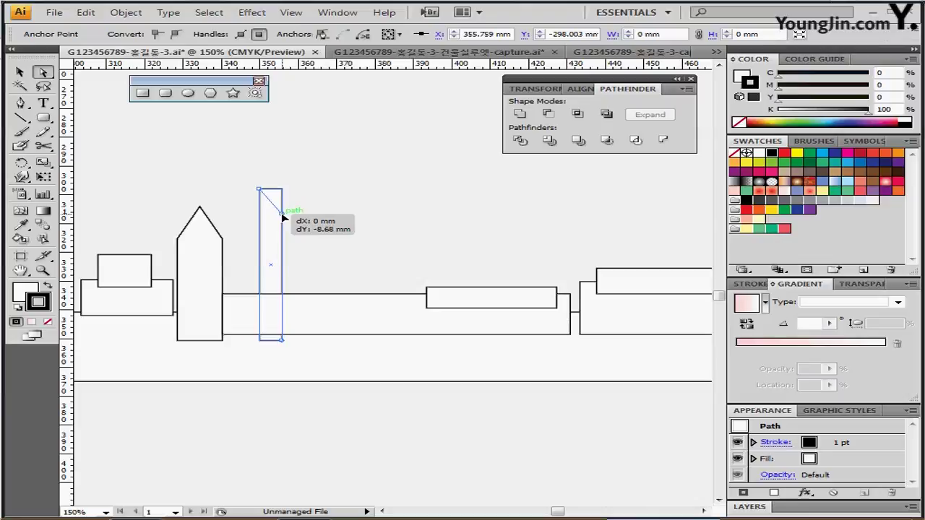
left_click_drag(284, 219, 283, 219)
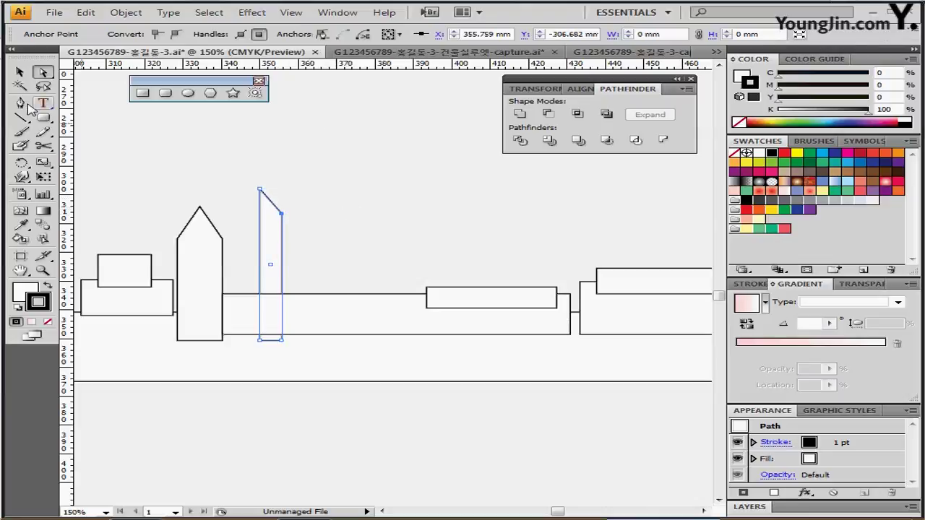
- Add an anchor point midway on the narrow tower's left edge and move its bottom-left corner to the pointed building's bottom-right corner
left_click_drag(28, 103, 91, 127)
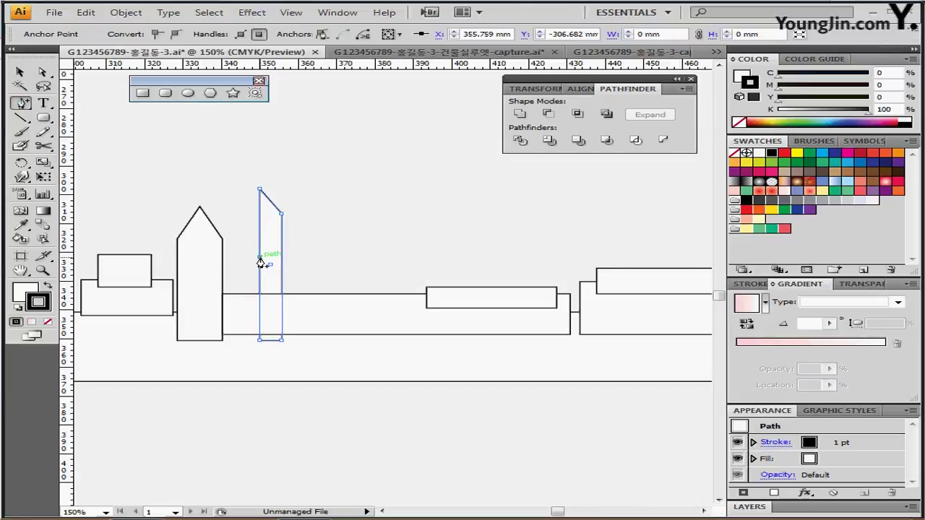
left_click(260, 260)
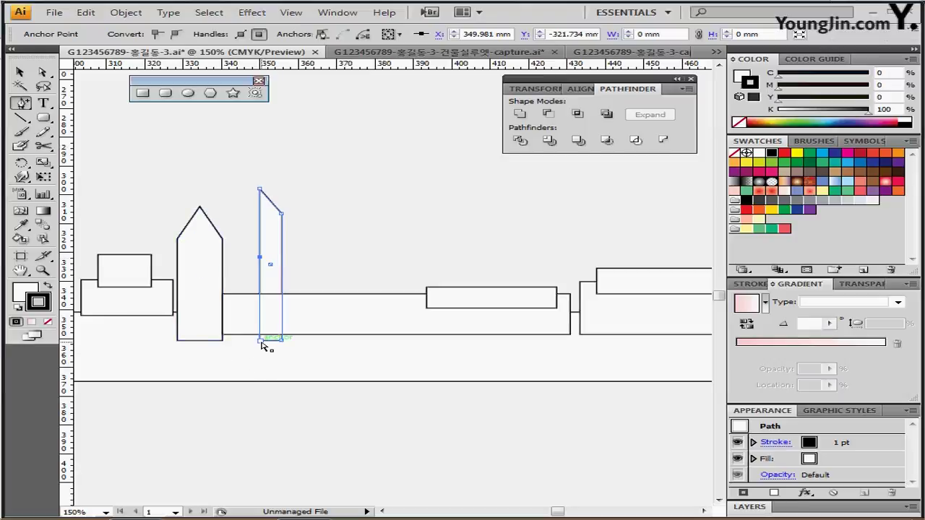
left_click_drag(253, 341, 223, 341)
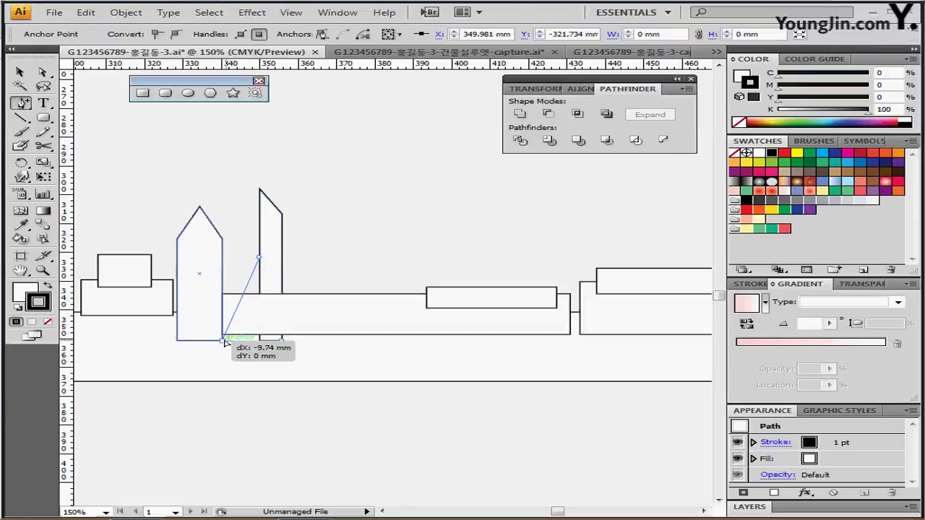
left_click_drag(224, 342, 223, 341)
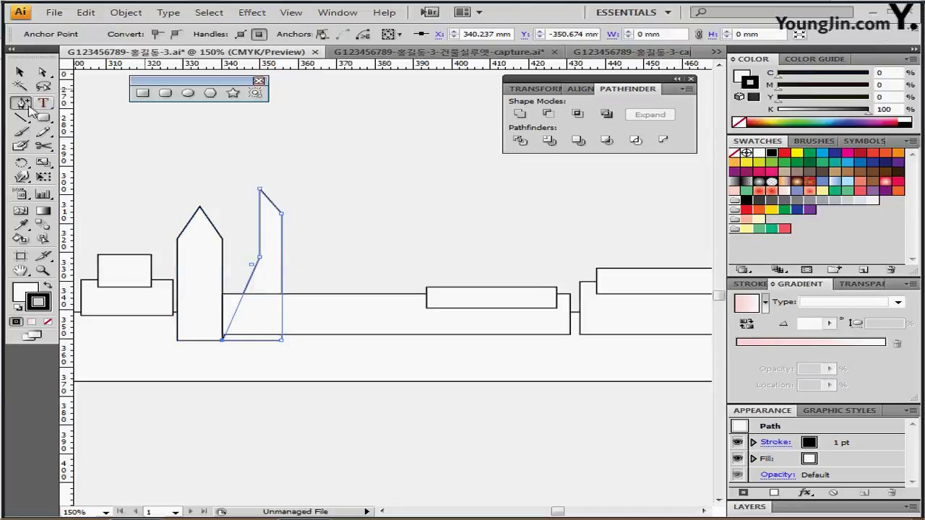
- Convert the added left-edge anchor to a smooth point so the tower's side curves inward, and shift it slightly left
left_click_drag(21, 102, 87, 158)
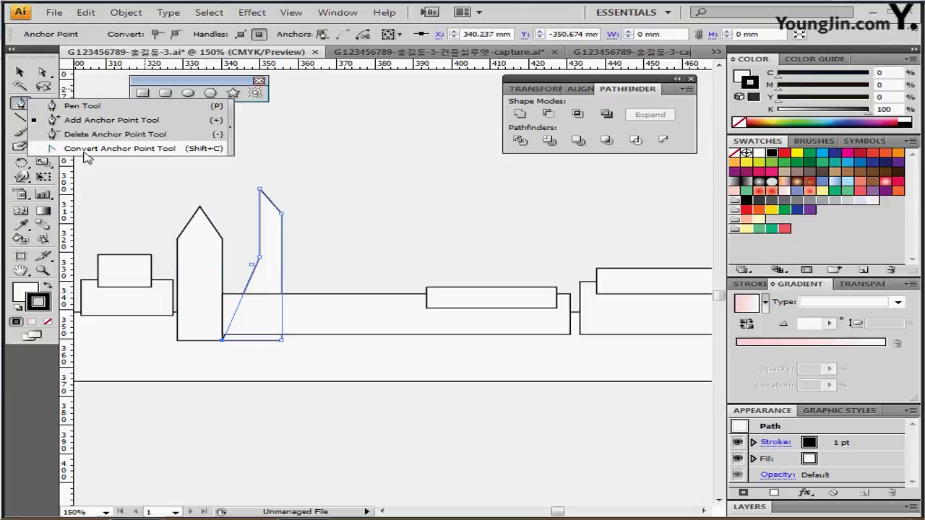
left_click_drag(84, 154, 84, 152)
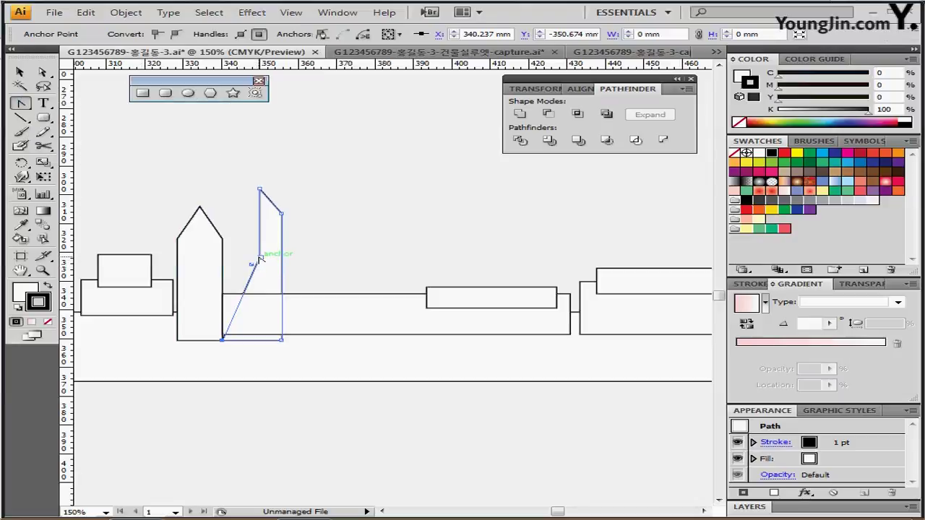
left_click_drag(260, 259, 267, 230)
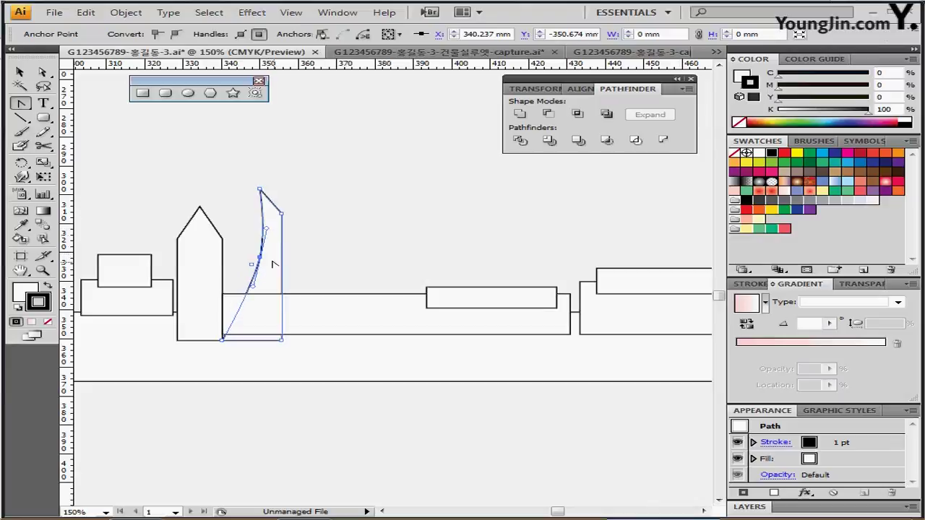
left_click_drag(260, 258, 258, 256)
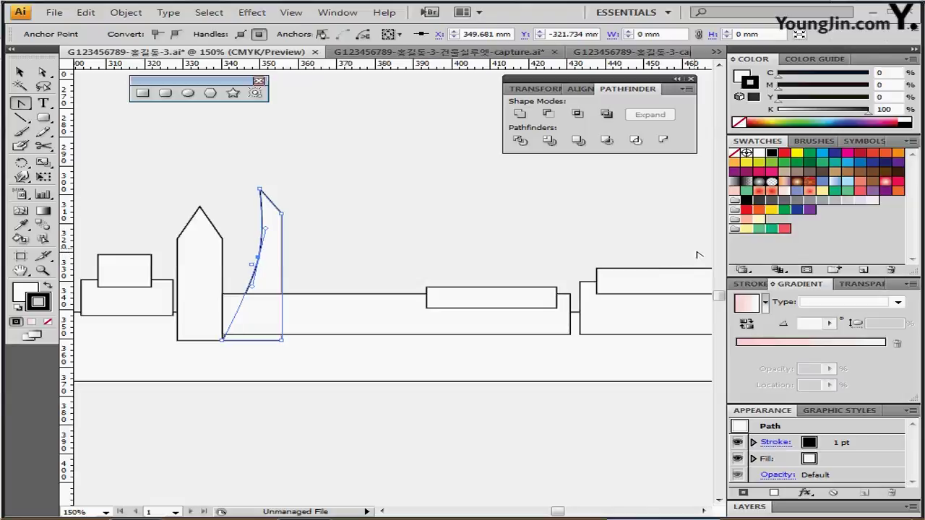
- Draw the left half of a roof with a curved eave using the Pen tool above the long building's small block, extending its tip slightly left
left_click_drag(368, 324, 400, 265)
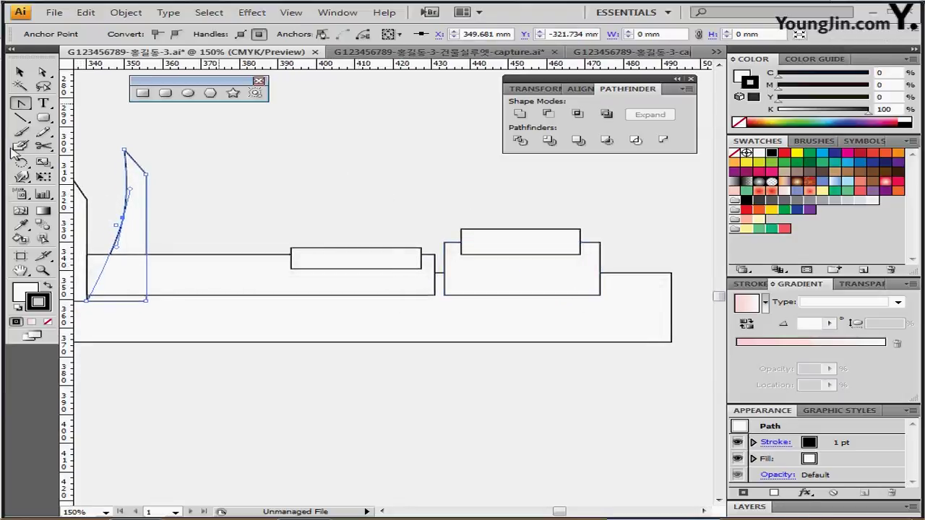
left_click_drag(20, 104, 72, 108)
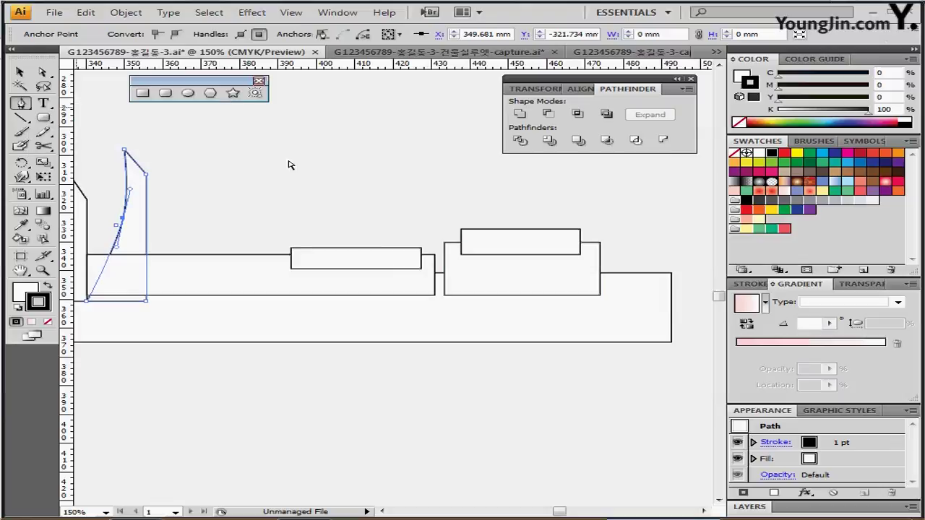
left_click(353, 182, "ctrl")
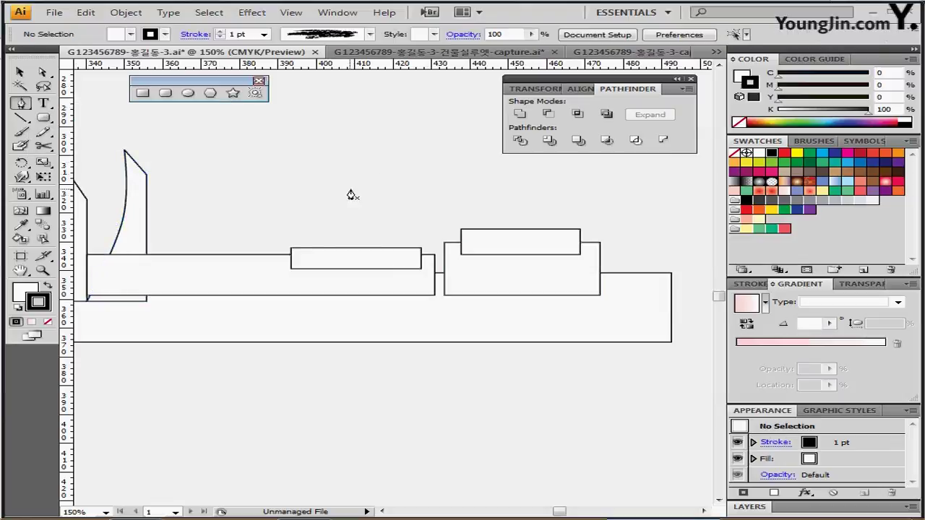
left_click(351, 189)
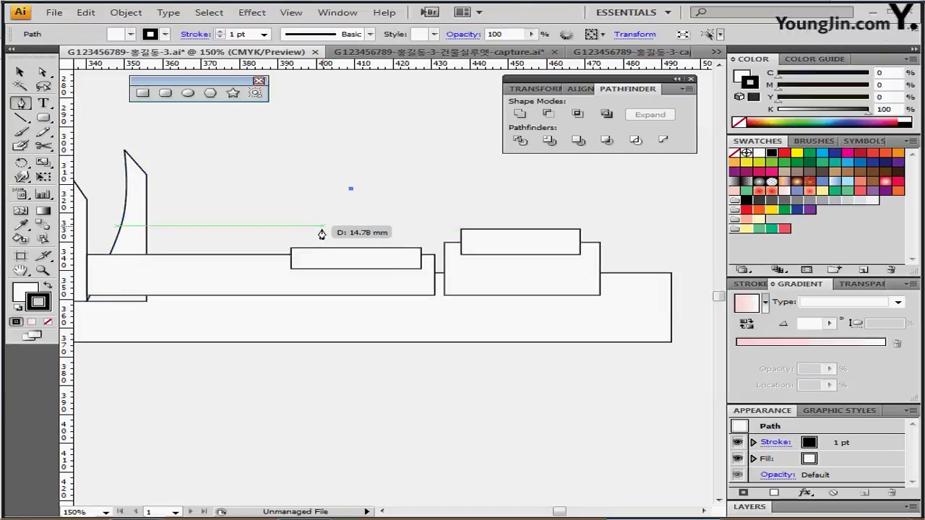
left_click(318, 229)
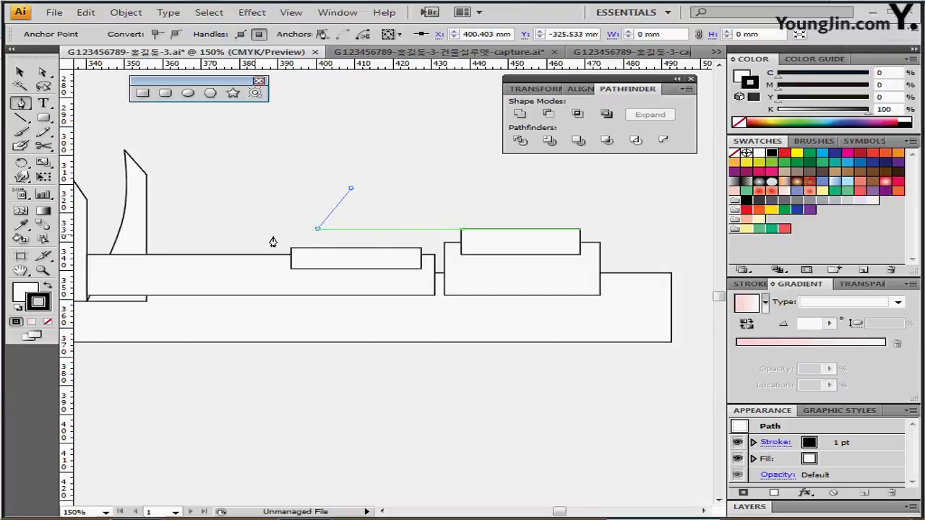
left_click_drag(278, 234, 252, 230)
left_click(278, 235)
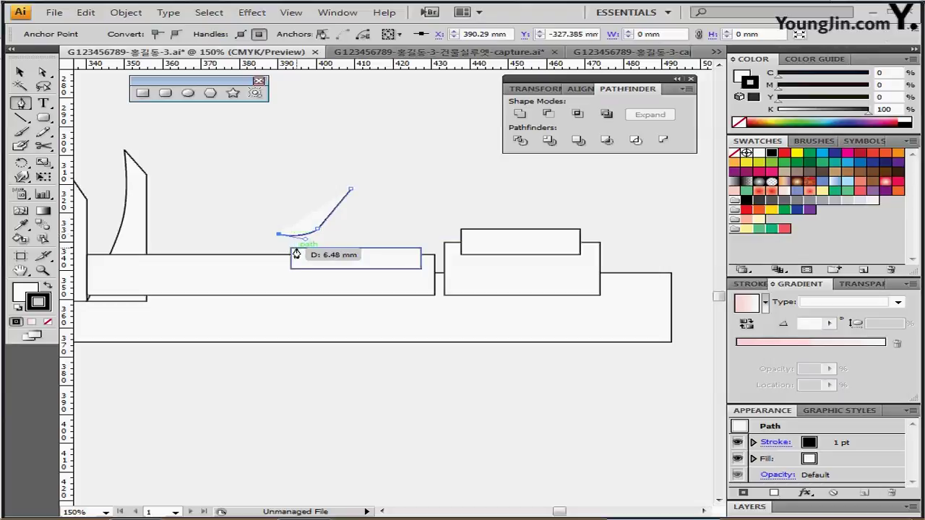
mouse_move(296, 247)
left_mouse_down()
mouse_move(352, 253)
mouse_move(298, 250)
mouse_move(273, 236)
left_mouse_up()
key("a")
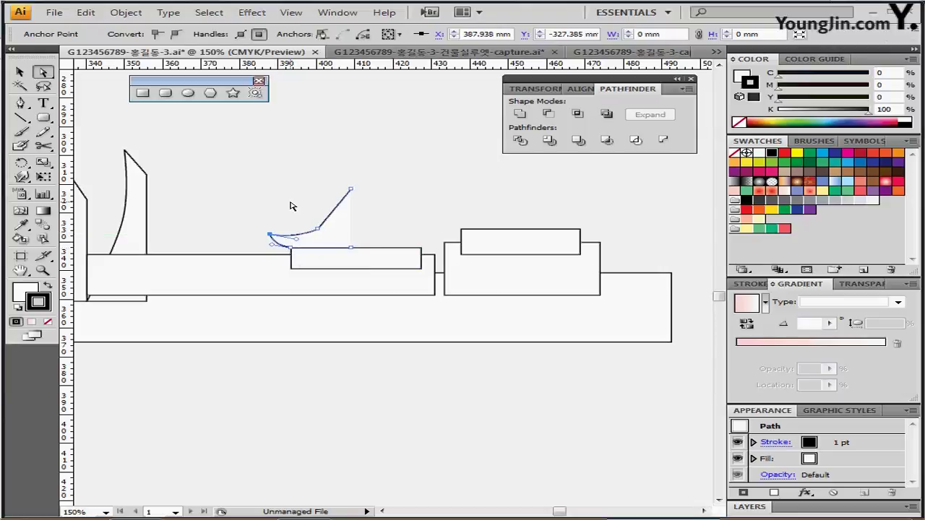
left_click(338, 202)
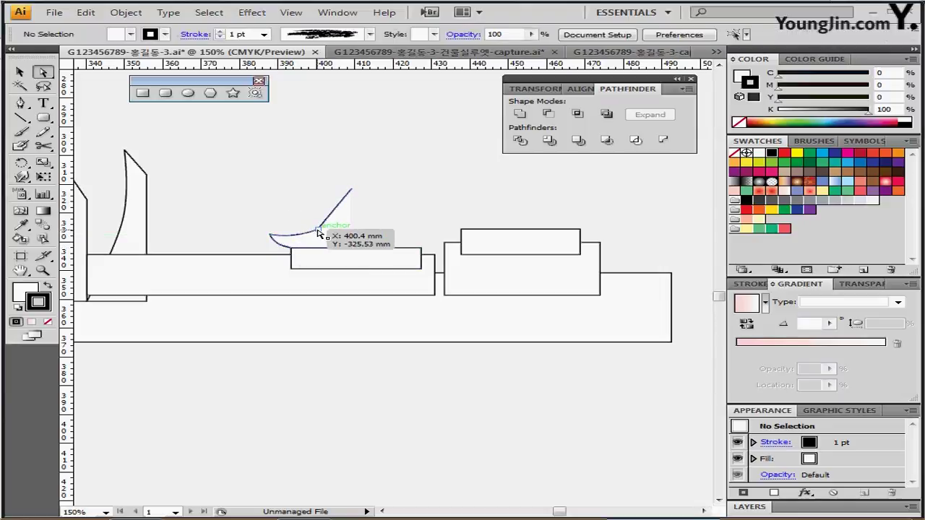
- Reflect a copy of the left roof half across a vertical axis through its peak to form the roof's right half
left_click(334, 233)
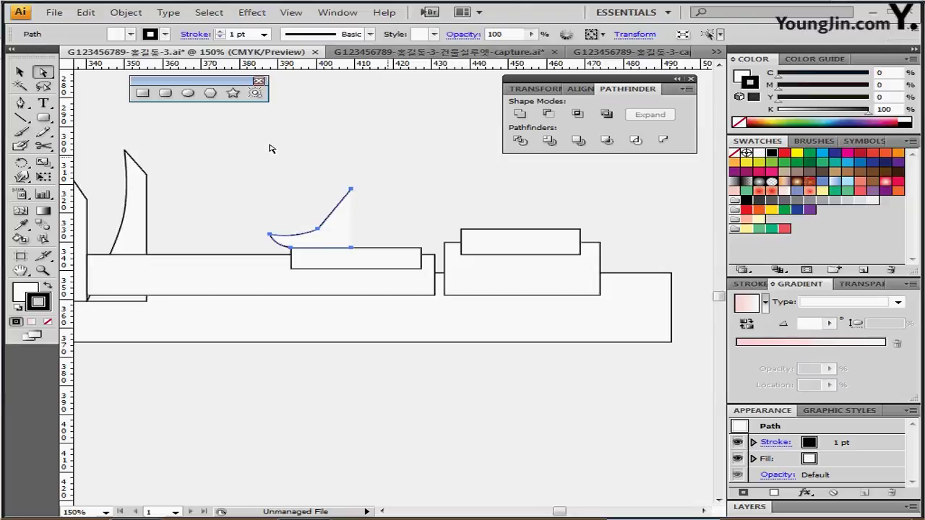
left_click(22, 164)
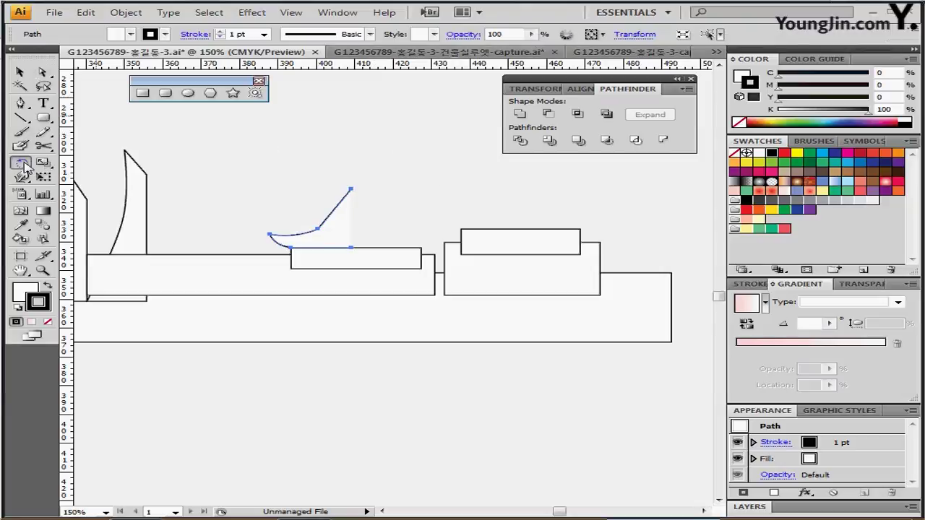
left_click_drag(25, 168, 57, 181)
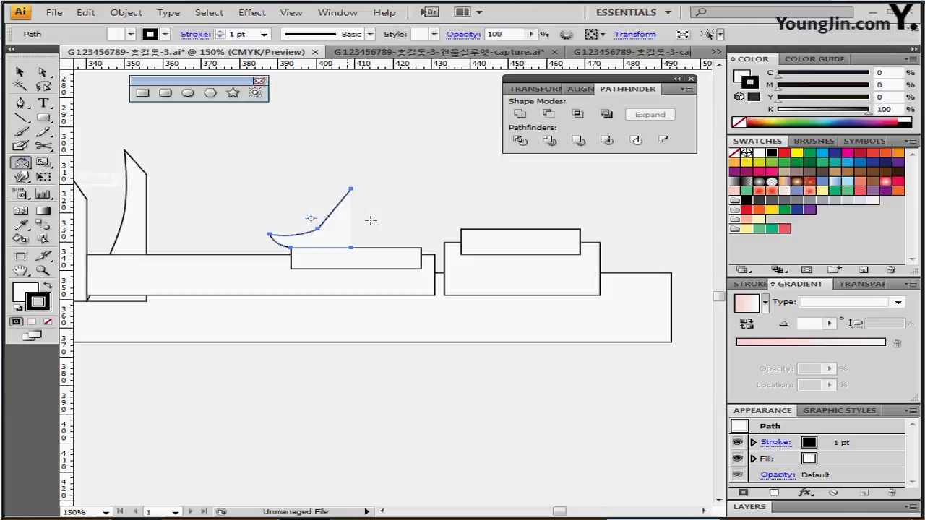
left_click(351, 188)
left_click(352, 189, "alt")
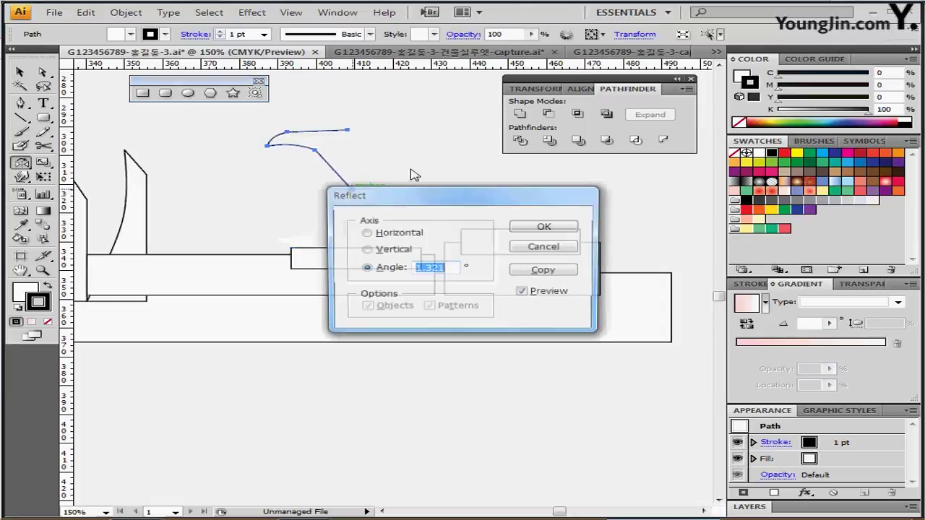
left_click(394, 249)
left_click_drag(423, 206, 646, 152)
key("alt+c")
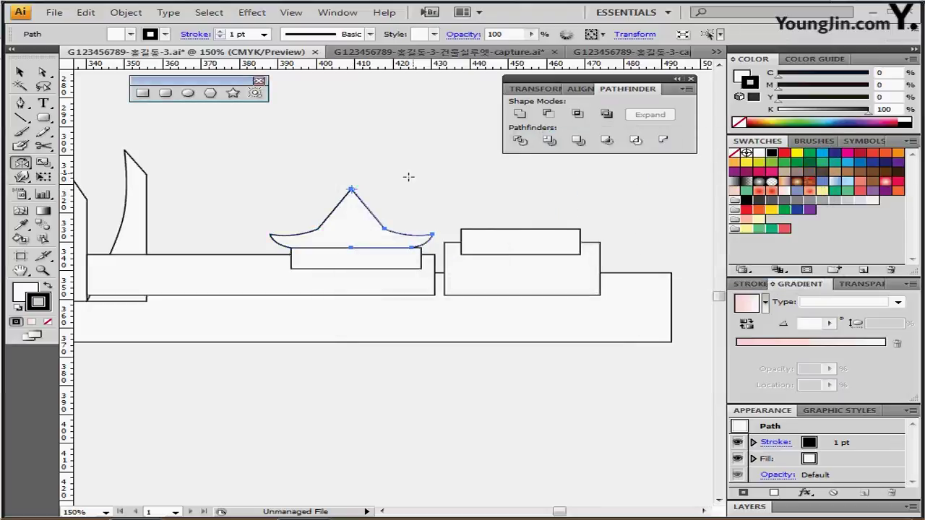
left_click(425, 193, "ctrl")
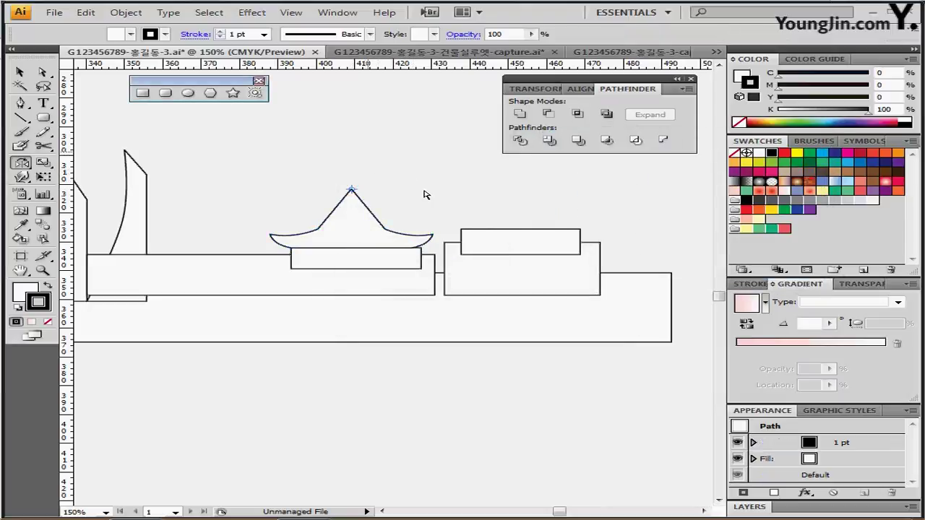
- Select both halves of the curved roof and scale them down proportionally to about half size
left_click(365, 230, "ctrl")
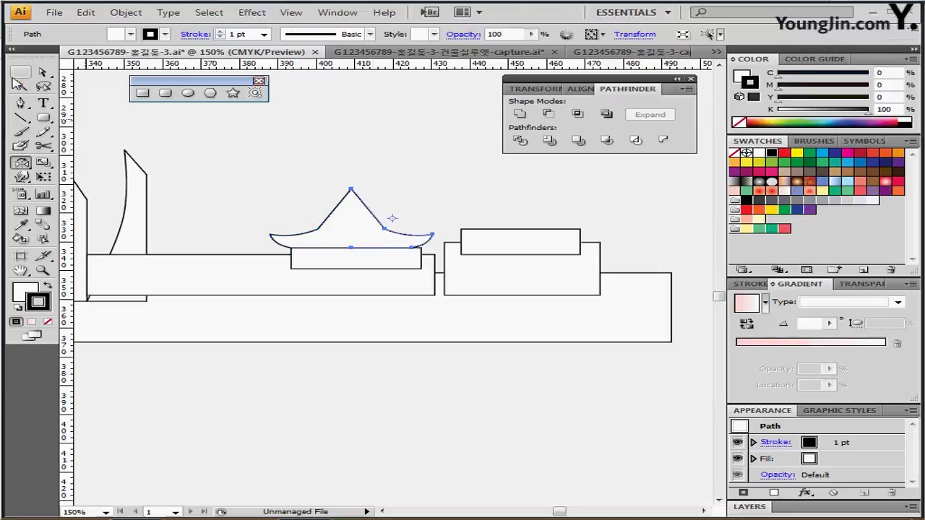
left_click(19, 71)
left_click_drag(242, 165, 383, 237)
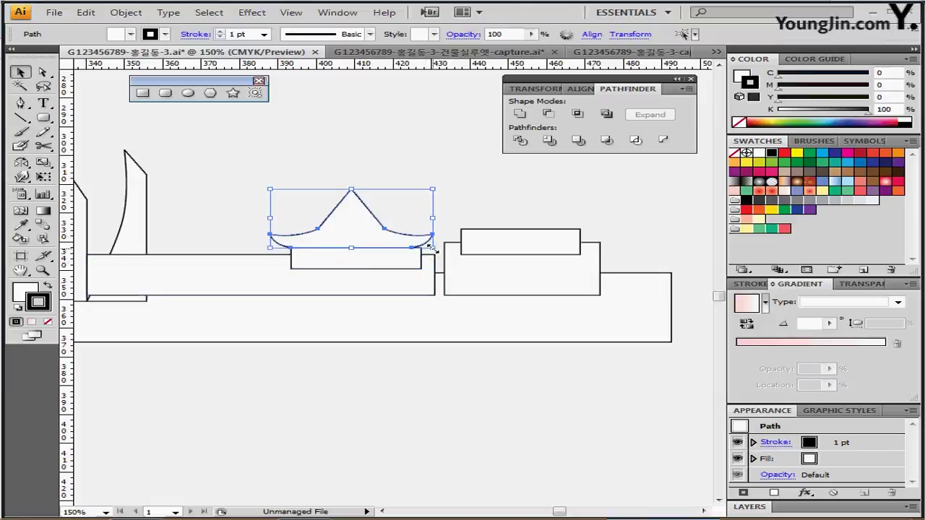
left_click_drag(433, 247, 349, 242)
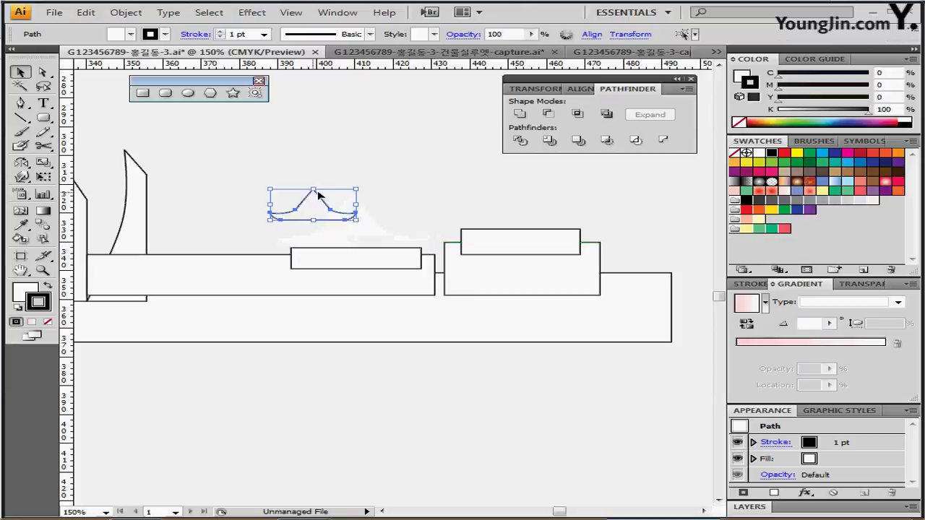
- Move the reduced roof down onto the long building's small block and place a duplicate of it alongside, eave to eave
left_click_drag(315, 210, 410, 243)
key("ctrl")
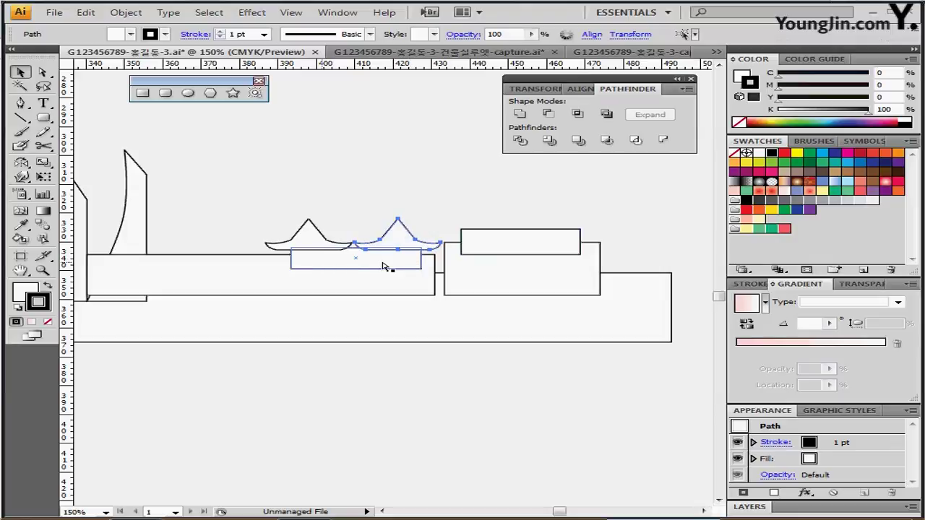
left_click(456, 150)
- Draw a narrow upright rounded rectangle centred on the peak of the right-hand curved roof as its finial
left_click_drag(476, 203, 451, 220)
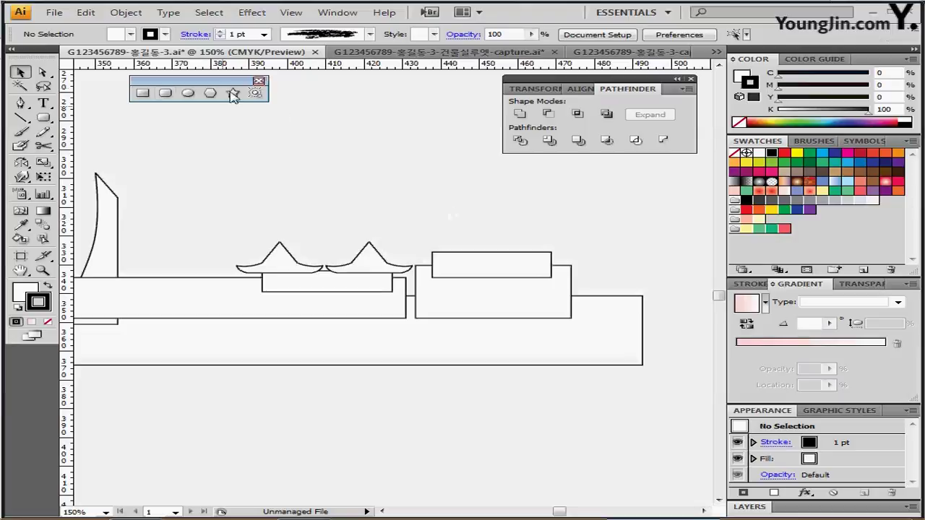
left_click(166, 93)
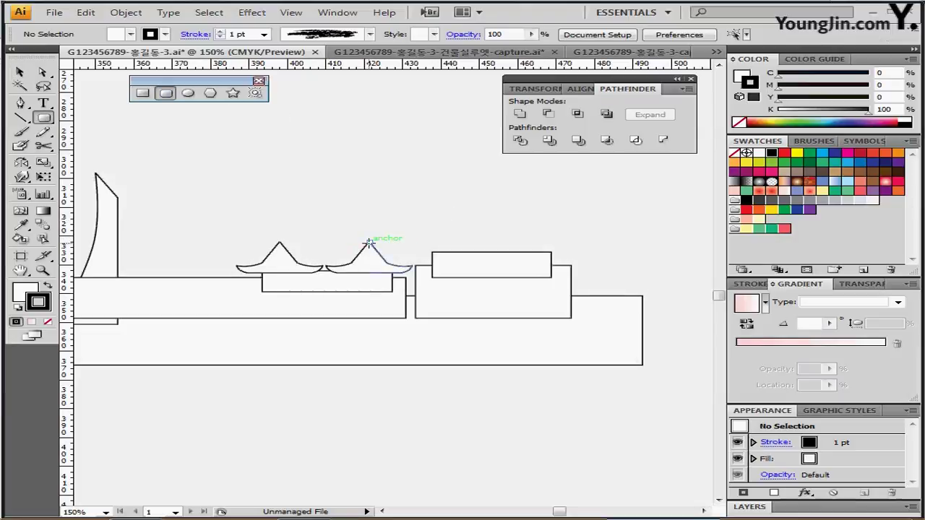
mouse_move(369, 244)
left_mouse_down()
mouse_move(371, 258)
mouse_move(386, 249)
mouse_move(371, 235)
left_mouse_up()
left_click(411, 222, "ctrl")
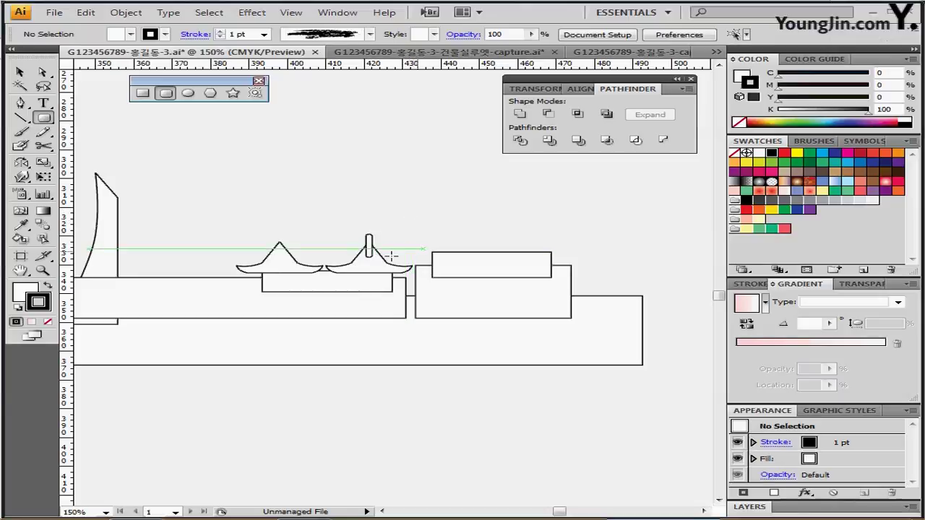
- Draw the left outline of a two-tiered curved roof with the Pen tool, from a flat ridge down to the rightmost building's upper block corner
left_click_drag(445, 271, 443, 269)
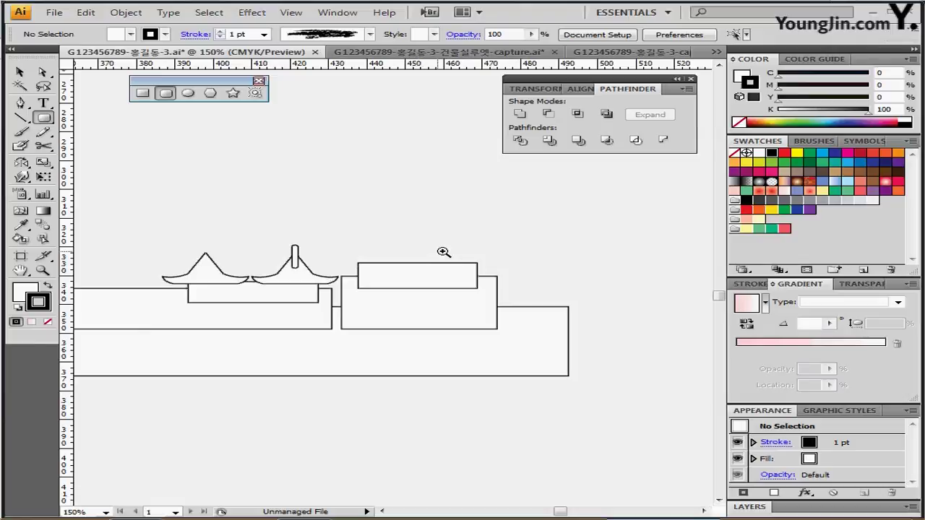
left_click(441, 253, "ctrl")
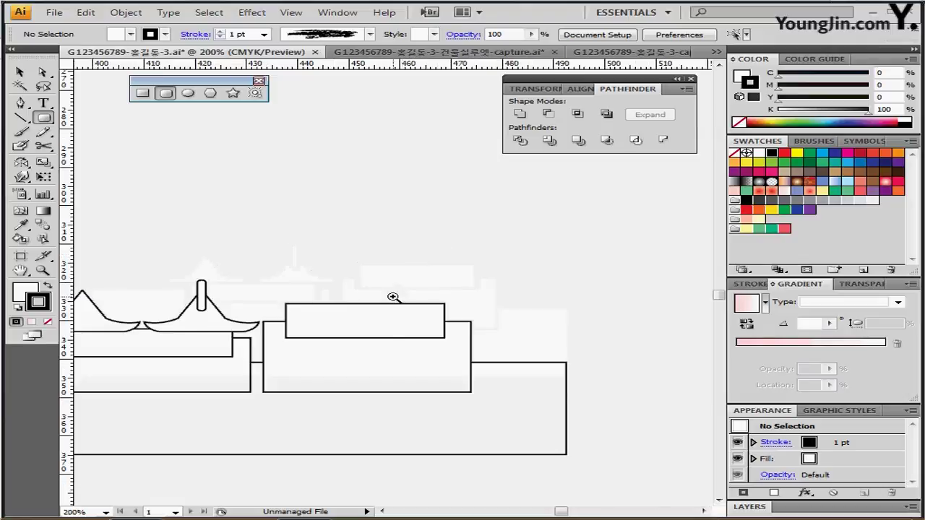
left_click(393, 297)
left_click_drag(371, 295, 374, 244)
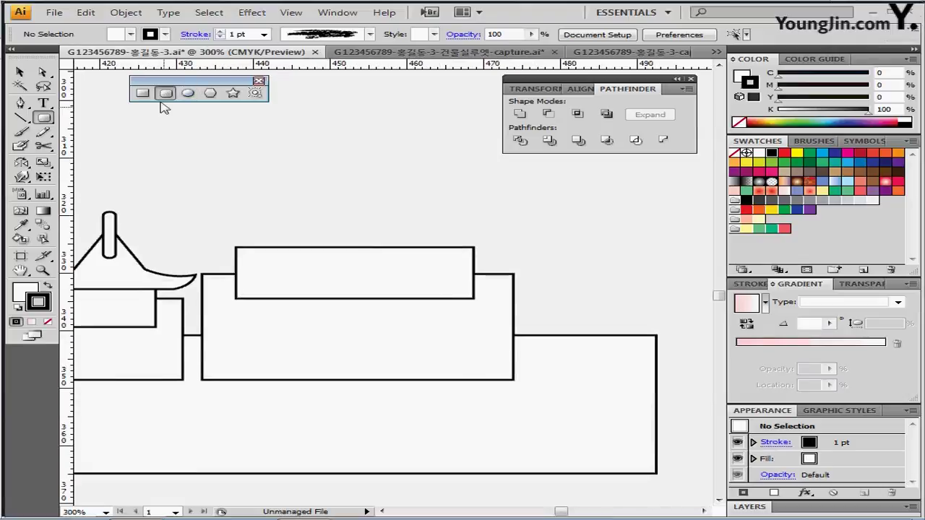
left_click(20, 102)
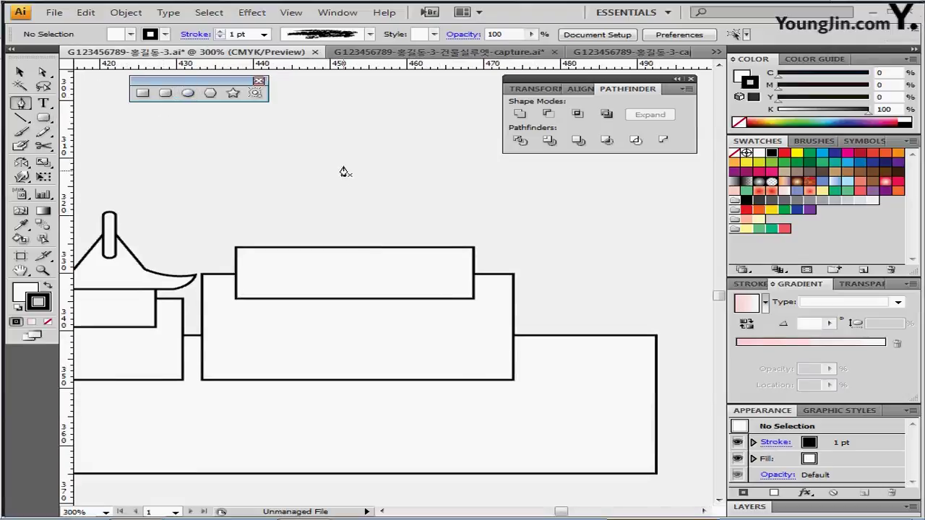
left_click_drag(353, 159, 253, 160)
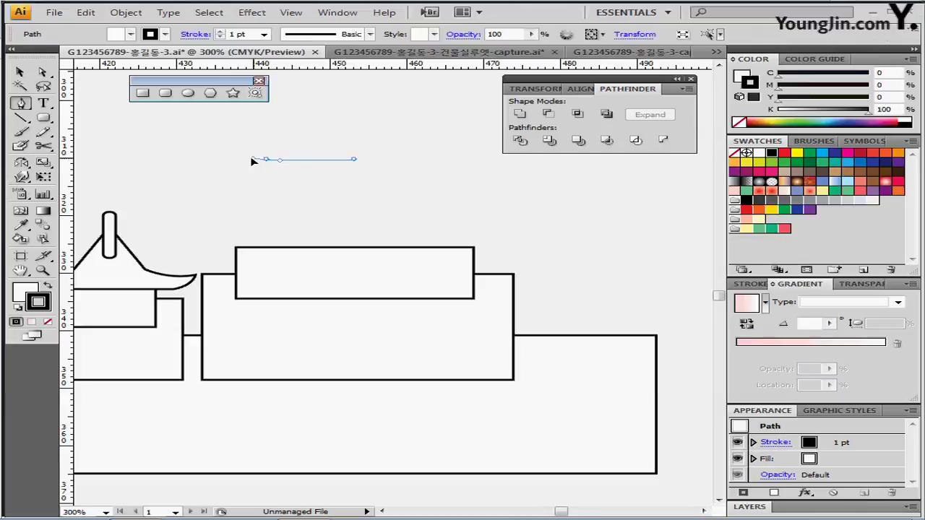
left_click(266, 160)
left_click(266, 160)
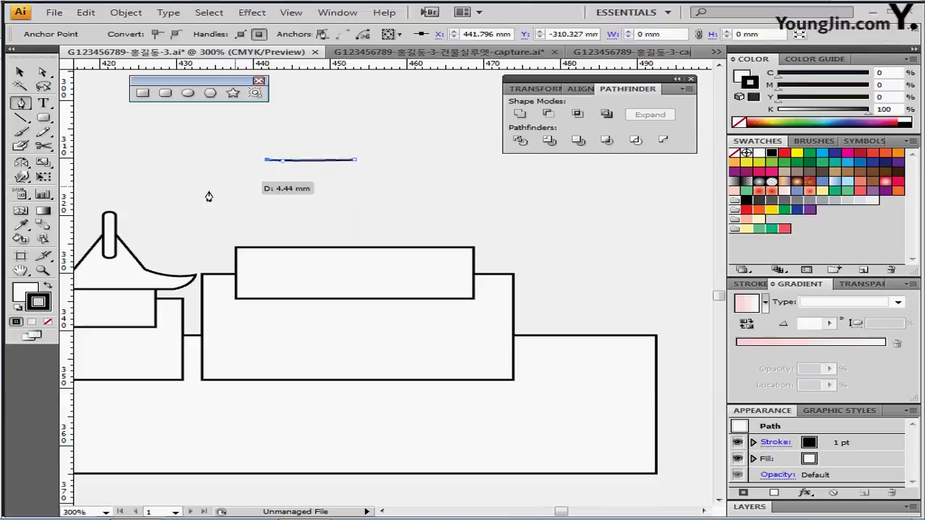
mouse_move(211, 189)
left_mouse_down()
mouse_move(169, 200)
mouse_move(284, 195)
mouse_move(263, 200)
mouse_move(270, 214)
mouse_move(205, 226)
mouse_move(226, 230)
left_mouse_up()
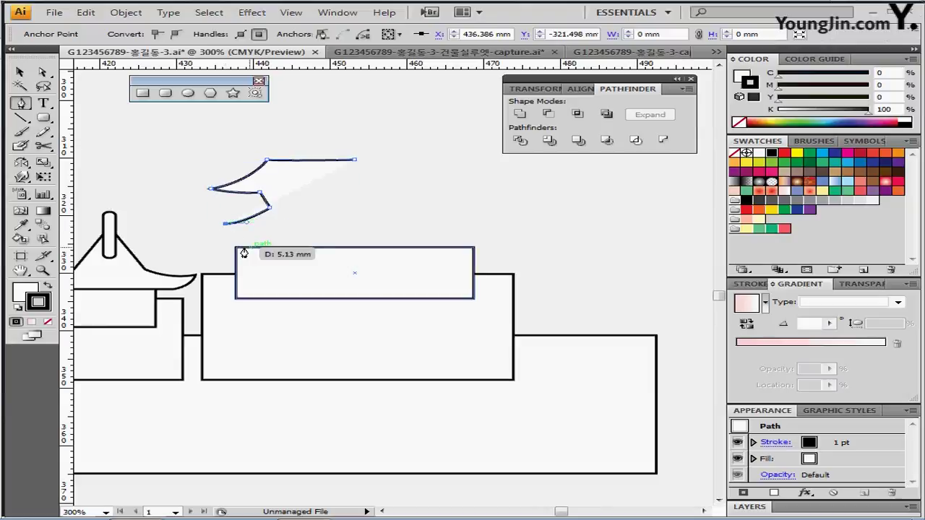
left_click_drag(235, 245, 239, 222)
- Extend the upper and lower eave tips of the two-tiered roof outline further left with the Direct Selection tool
left_click(43, 72)
left_click(210, 189)
left_click_drag(201, 190, 182, 191)
left_click_drag(239, 196, 210, 216)
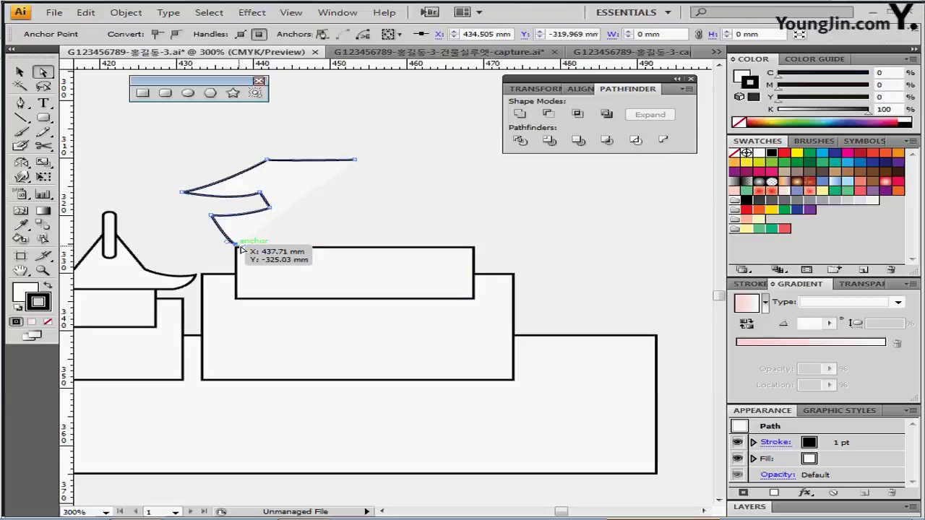
- Select the four eave anchors of the two-tiered roof outline together and lower them slightly toward the block
left_click(240, 247)
left_click_drag(203, 210, 279, 246)
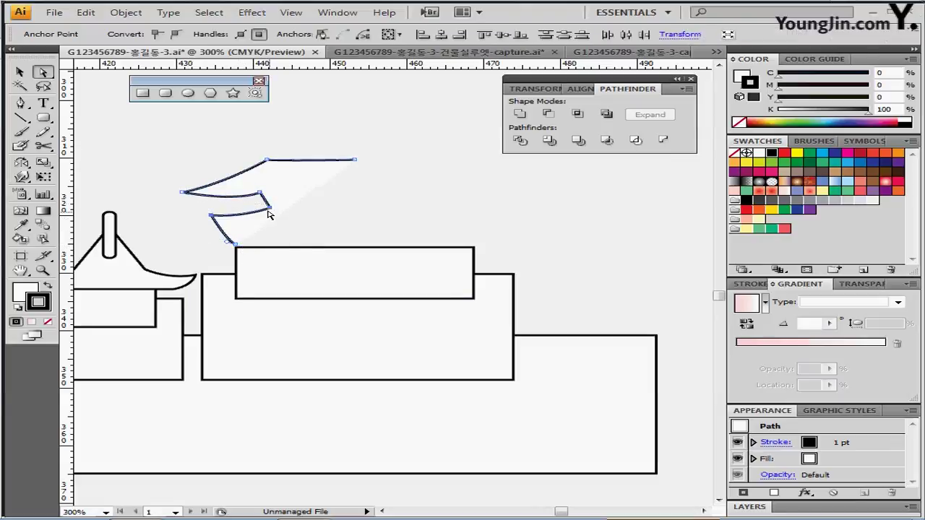
left_click_drag(171, 178, 269, 219)
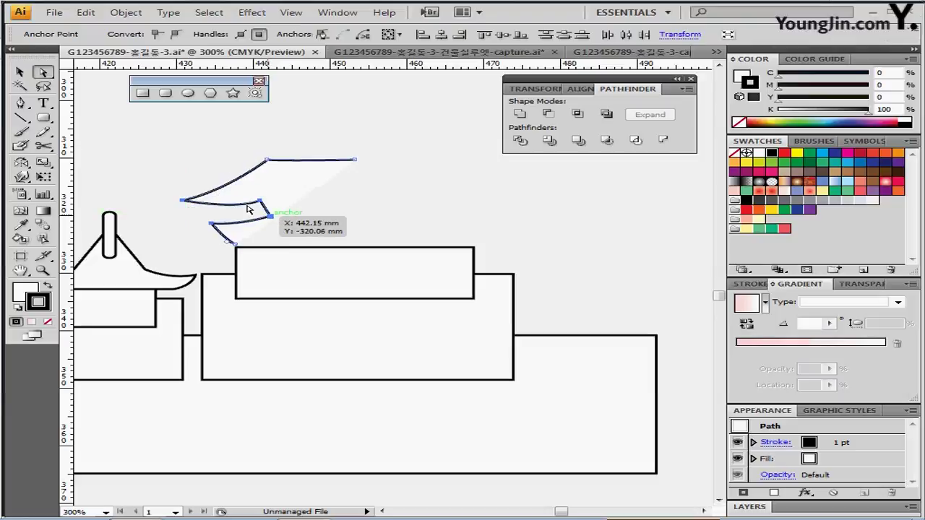
- Resume the two-tiered roof path with the Pen tool from its open end at the upper block's top-left corner
left_click(20, 73)
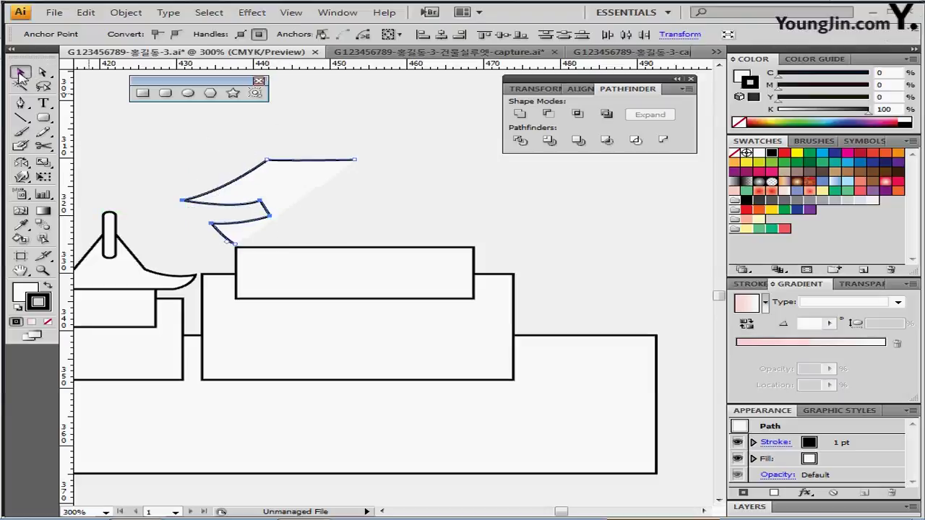
left_click(20, 103)
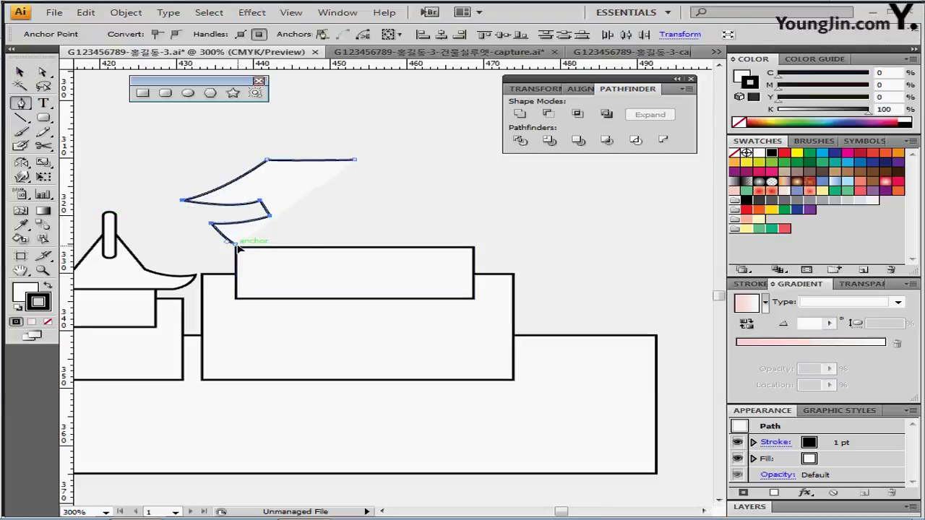
left_click(238, 248)
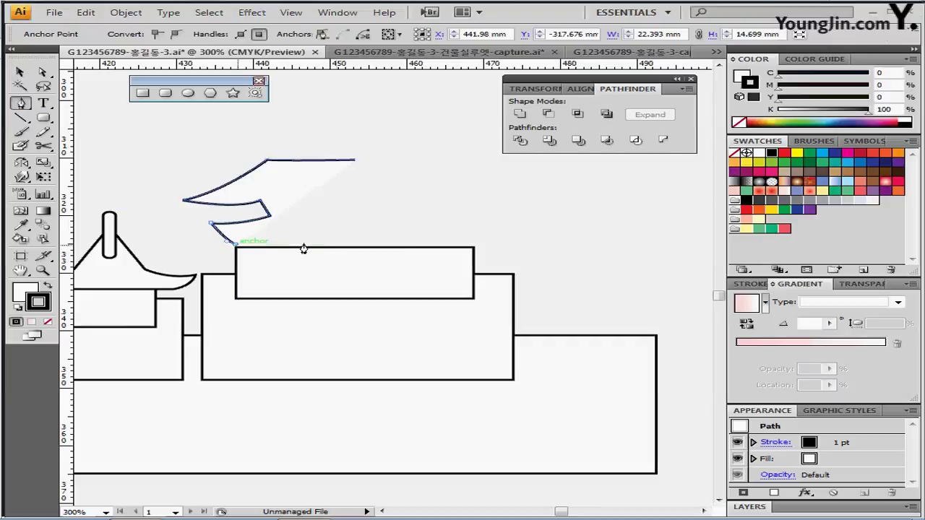
- Extend the half-roof outline to the top centre of the block below, and lower its bottom-left anchor slightly onto the block
left_click(355, 246)
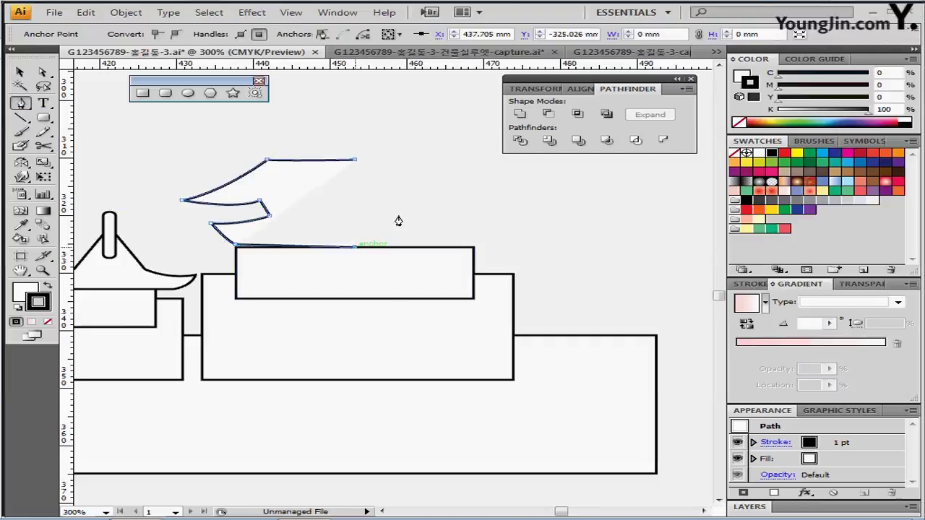
key("a")
left_click(237, 247)
left_click_drag(237, 248, 237, 255)
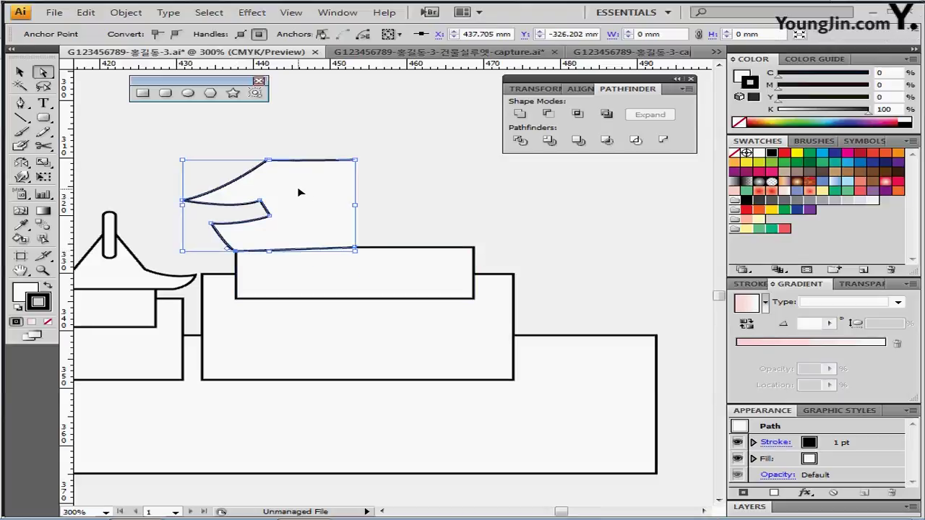
- Reflect a copy of the half roof horizontally about its upper open end to complete the symmetrical roof
key("r")
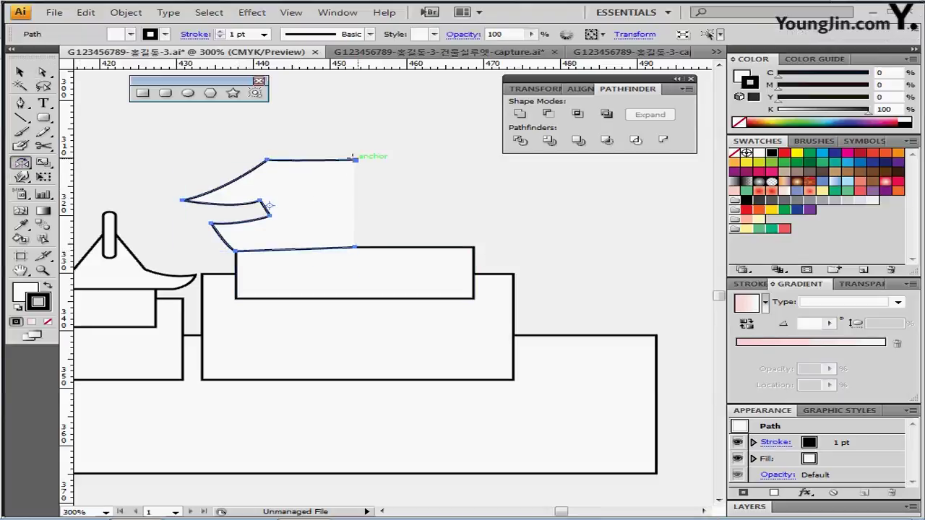
left_click(356, 160)
left_click_drag(271, 182, 466, 189)
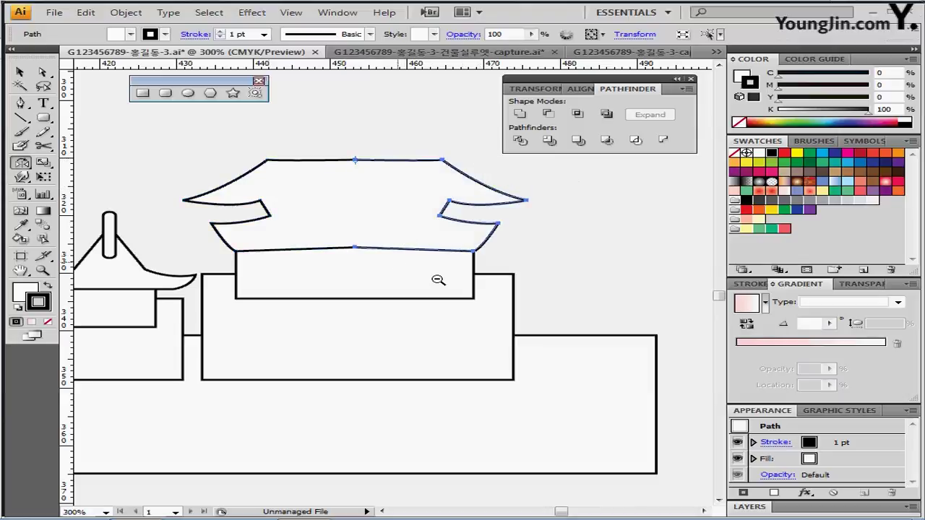
- Select all the skyline building shapes and unite them into a single silhouette
left_click(397, 262, "ctrl+alt")
left_click(434, 287, "ctrl+alt")
left_click(397, 326, "ctrl+alt")
left_click(394, 323, "ctrl+alt")
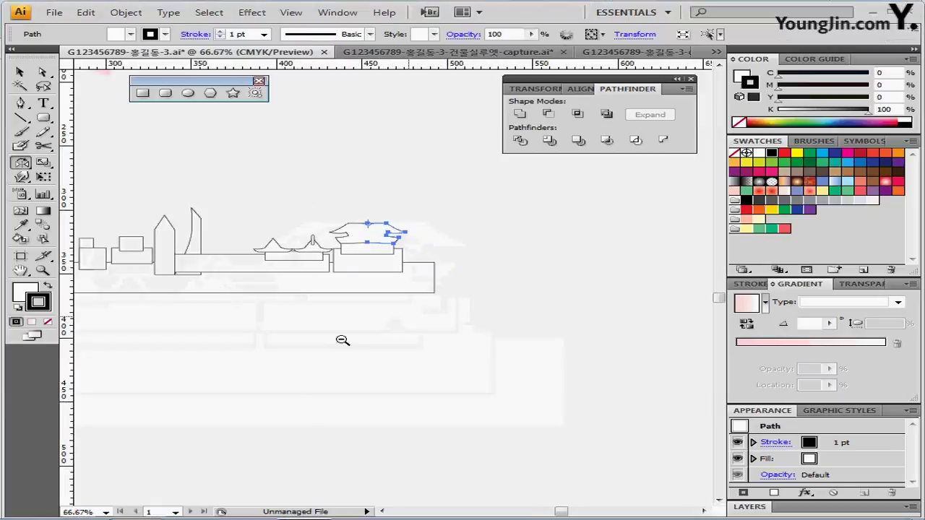
left_click_drag(377, 318, 587, 299)
left_click_drag(347, 273, 277, 279)
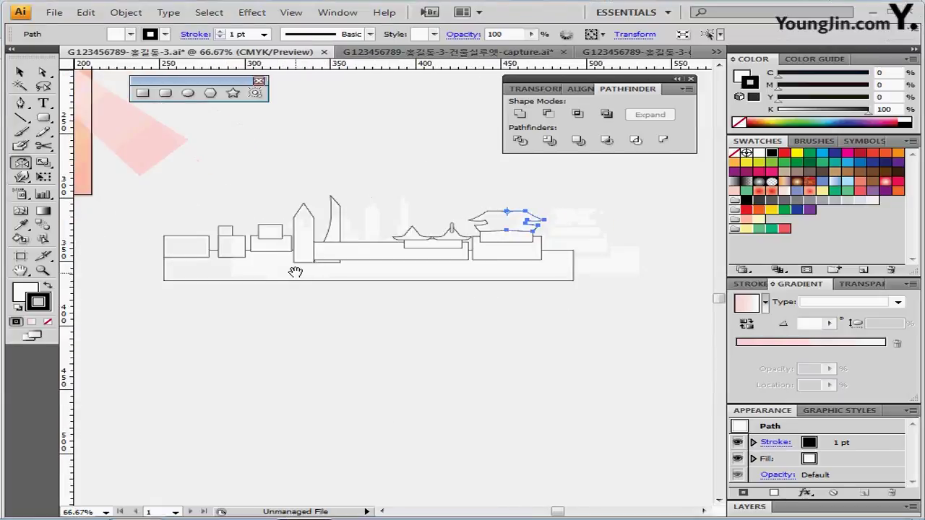
key("v")
left_click_drag(145, 196, 648, 307)
left_click_drag(130, 196, 531, 319)
left_click_drag(380, 324, 543, 313)
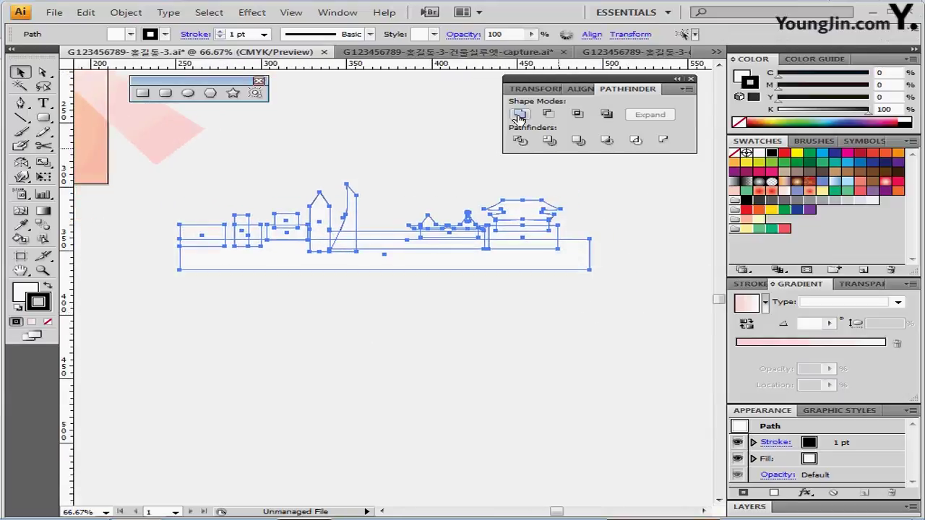
left_click(519, 115)
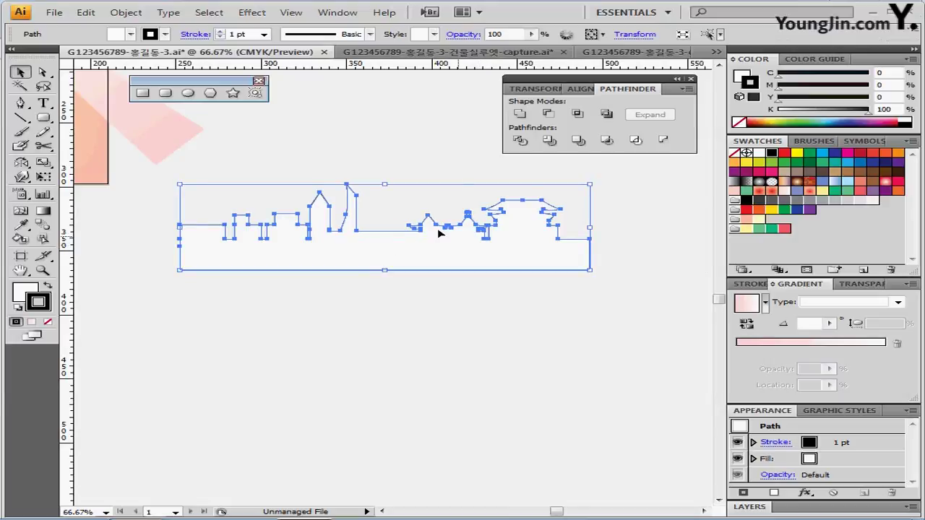
- Fill the united skyline with the CMYK colour C 40, M 60, Y 0, K 10
left_click(741, 78)
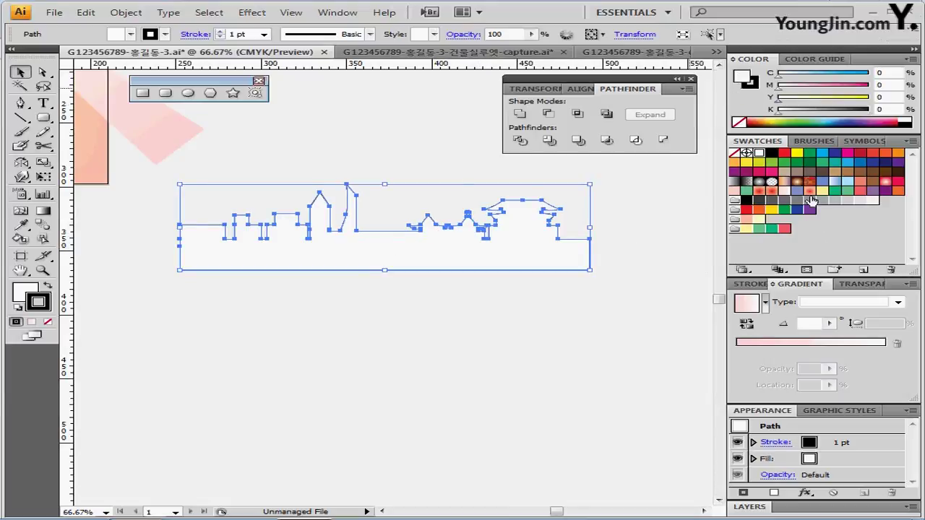
left_click(811, 211)
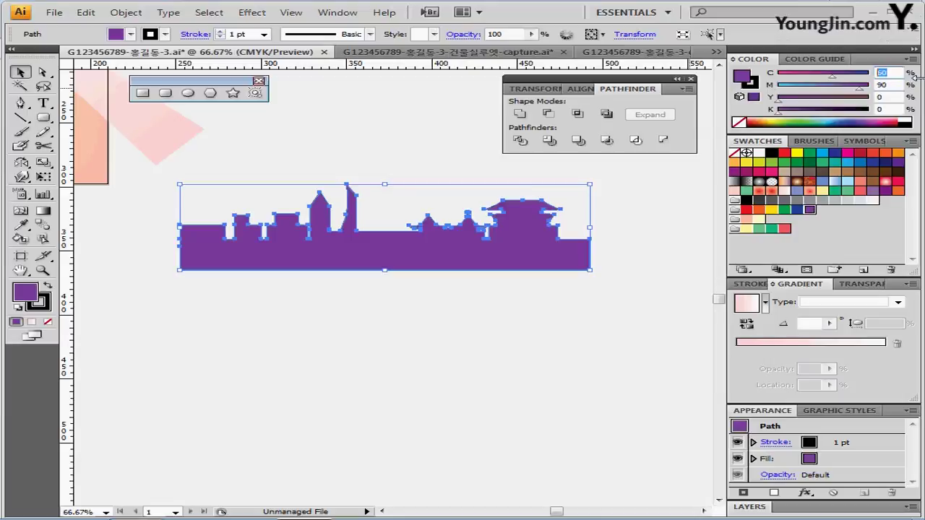
key("Tab")
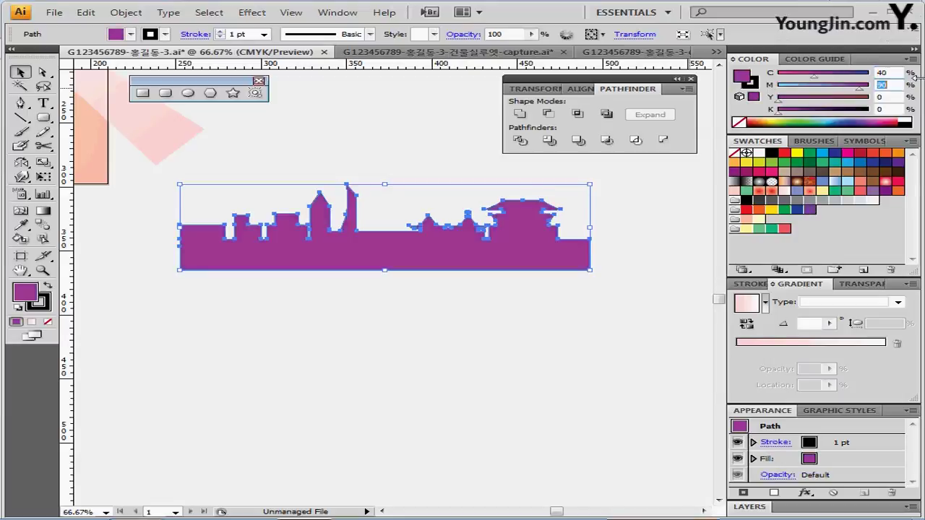
type("60")
key("Tab")
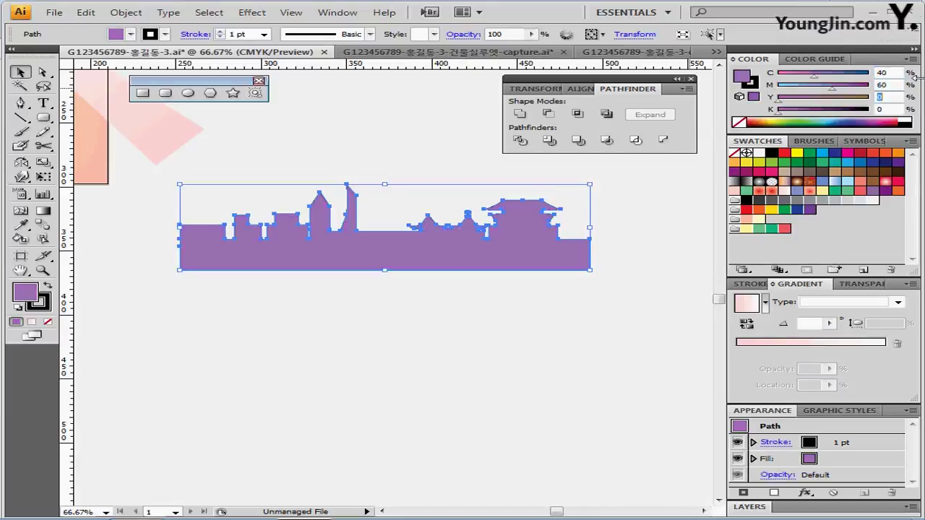
key("Tab")
type("10")
key("Return")
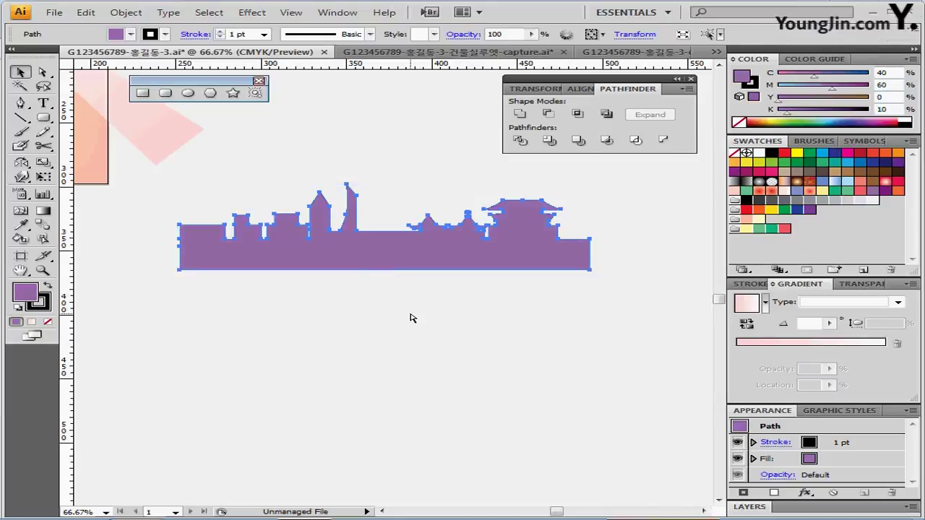
- Remove the stroke from the skyline silhouette and deselect it
left_click(413, 318)
left_click(373, 254, "ctrl")
left_click(378, 272)
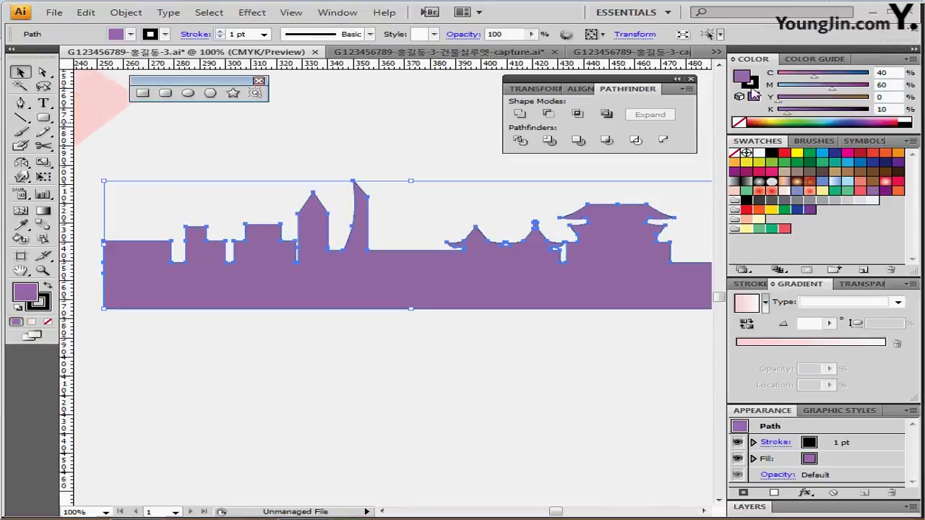
left_click(754, 84)
left_click(739, 122)
left_click(246, 144)
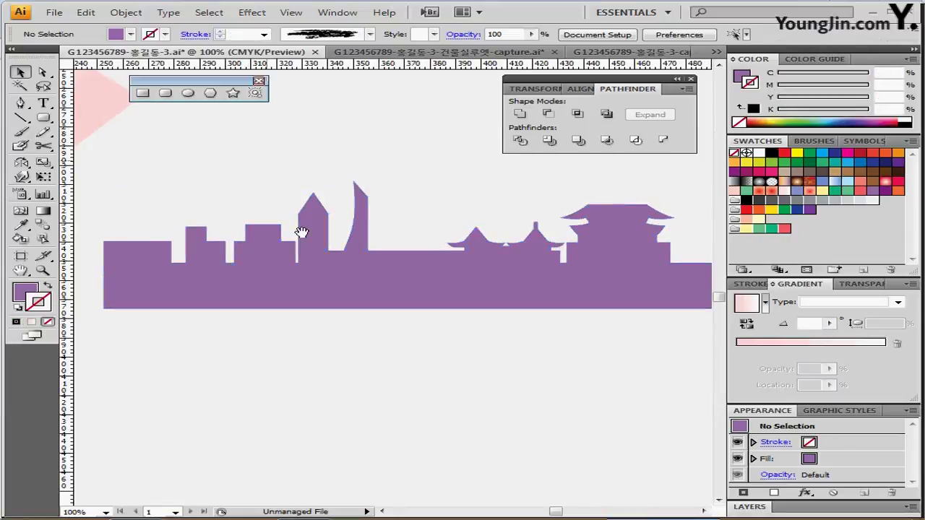
left_click_drag(287, 230, 302, 191)
left_click_drag(184, 240, 211, 261)
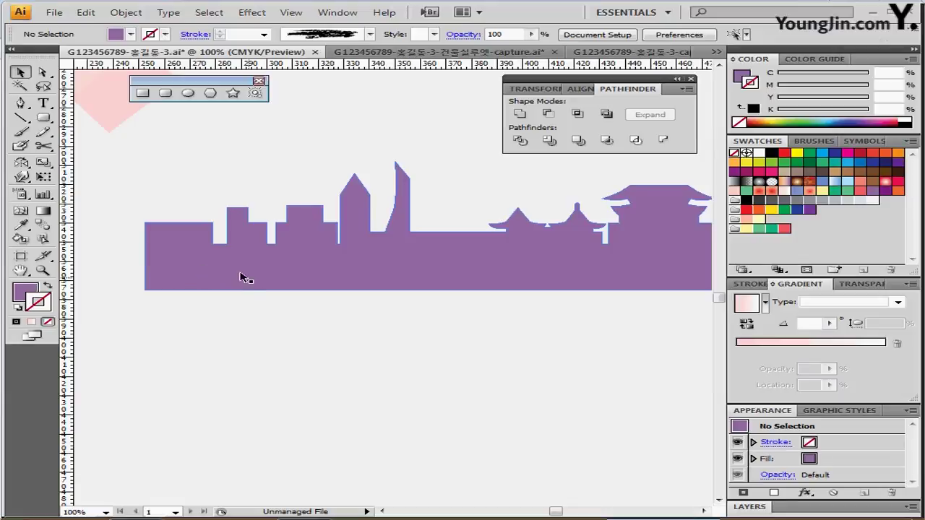
left_click(306, 283, "ctrl+alt")
left_click(306, 284, "ctrl+alt")
left_click_drag(303, 271, 385, 297)
left_click(535, 307)
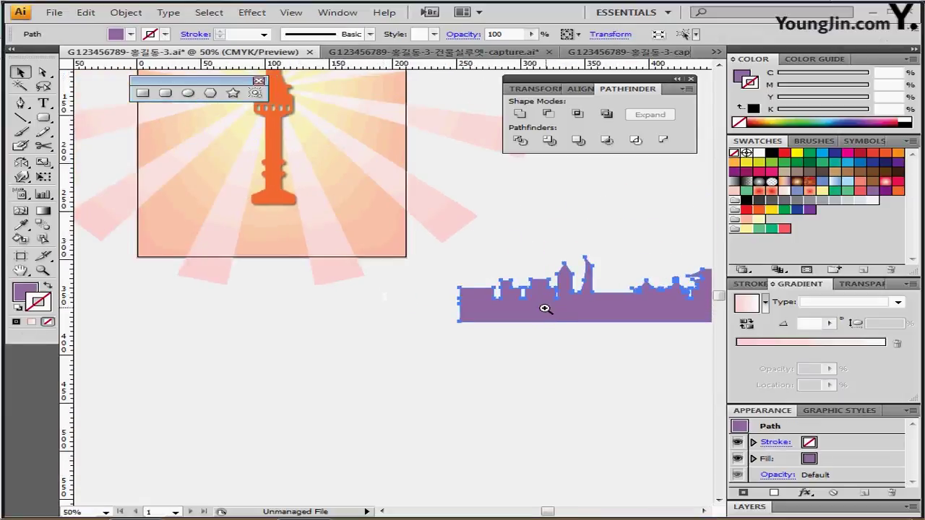
left_click(545, 307, "ctrl")
left_click(545, 307, "ctrl")
left_click_drag(292, 266, 417, 292)
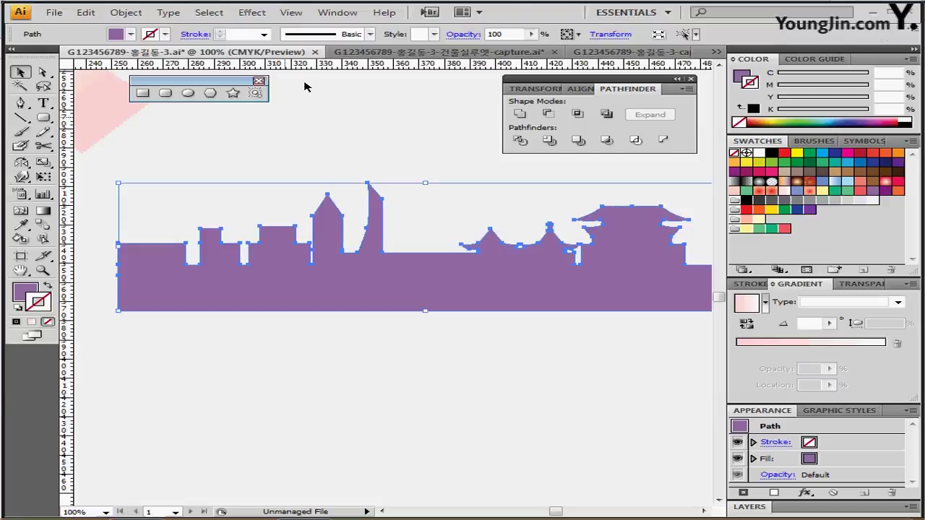
- Draw four small rectangular windows on the left-hand buildings in the default white fill and black stroke, and subtract them from the skyline
left_click(142, 93)
left_click(194, 143, "ctrl")
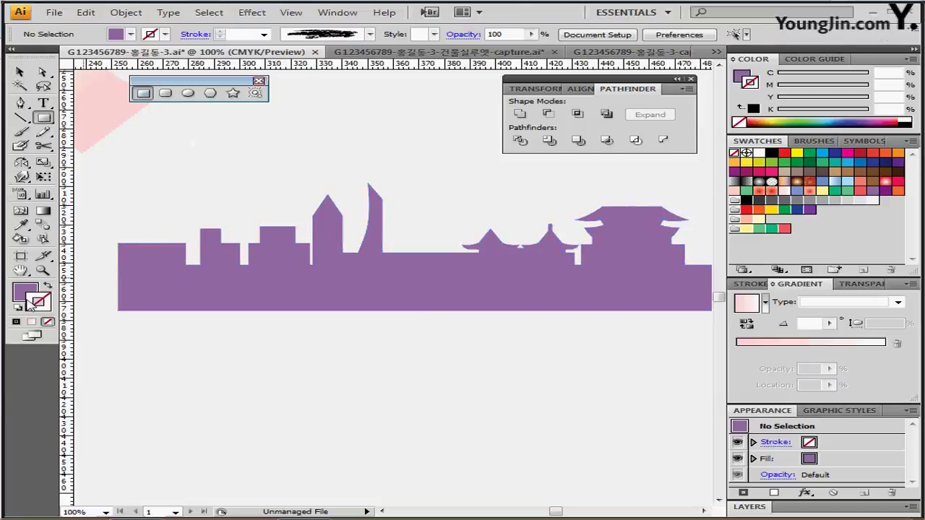
left_click(18, 307)
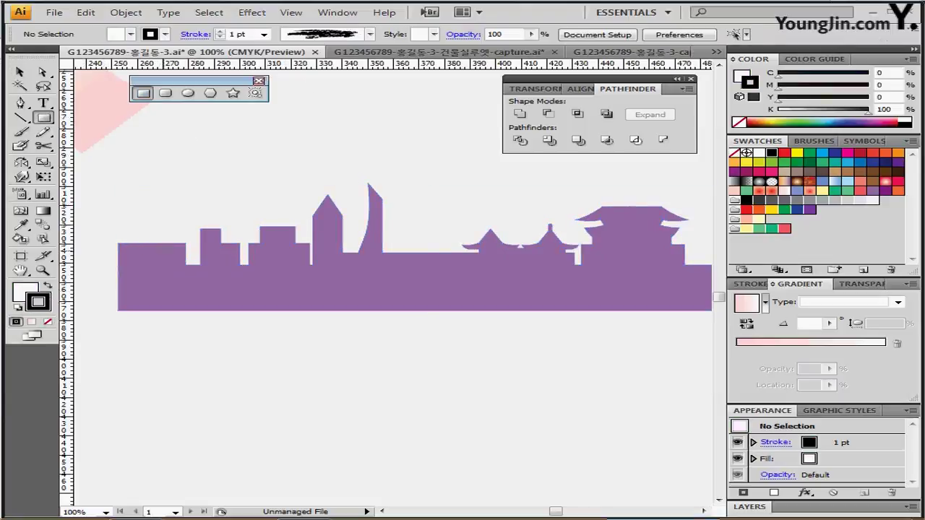
left_click_drag(167, 246, 176, 258)
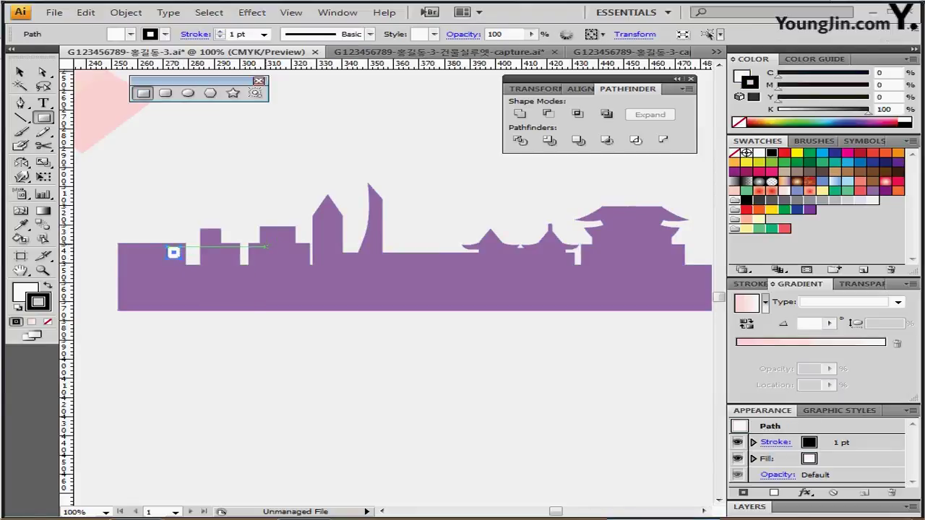
left_click_drag(269, 246, 298, 252)
left_click_drag(327, 217, 337, 262)
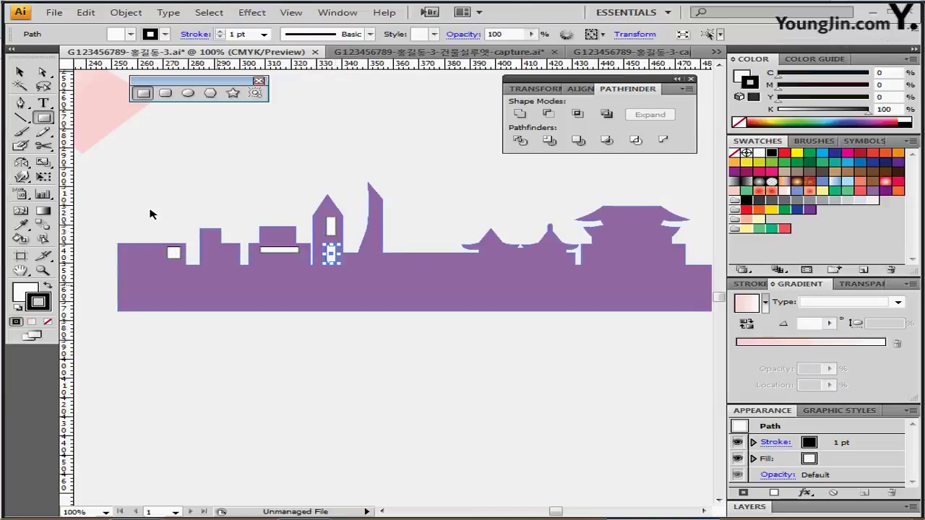
key("ctrl+a")
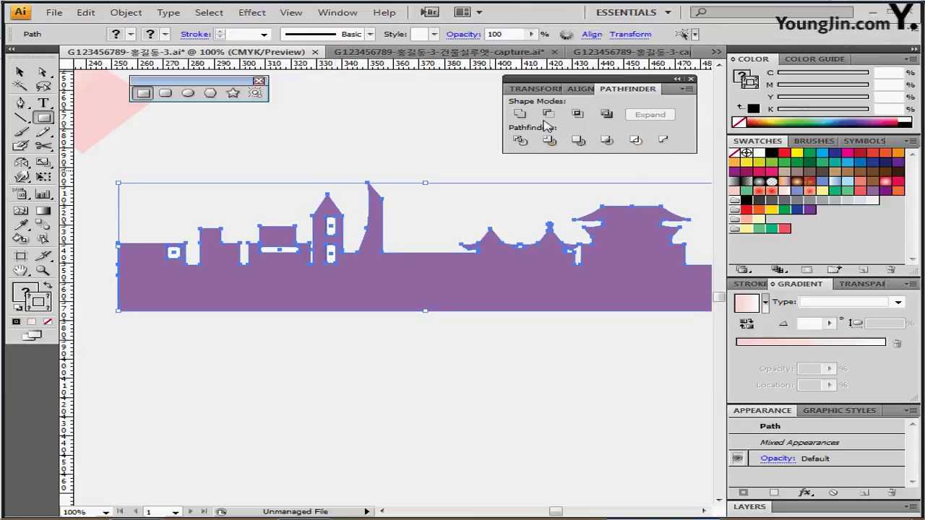
left_click(547, 113)
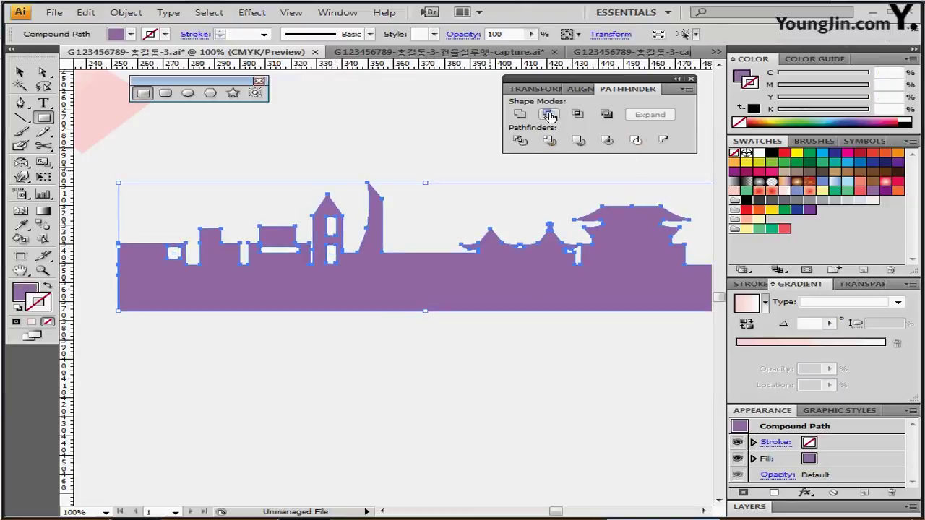
- Show the guides and release the skyline-shaped guide along the poster's lower edge into a regular path
left_click(320, 283, "ctrl+alt")
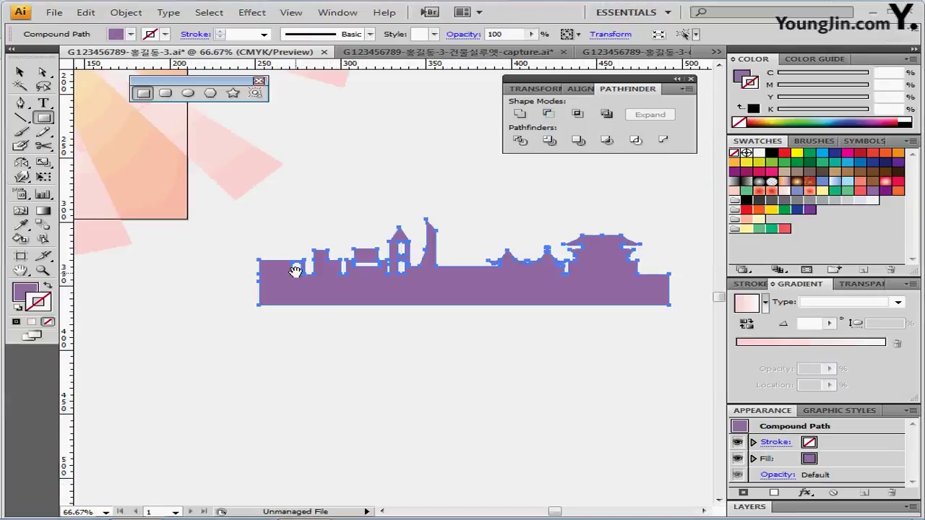
left_click_drag(278, 271, 295, 292)
left_click_drag(352, 309, 449, 294)
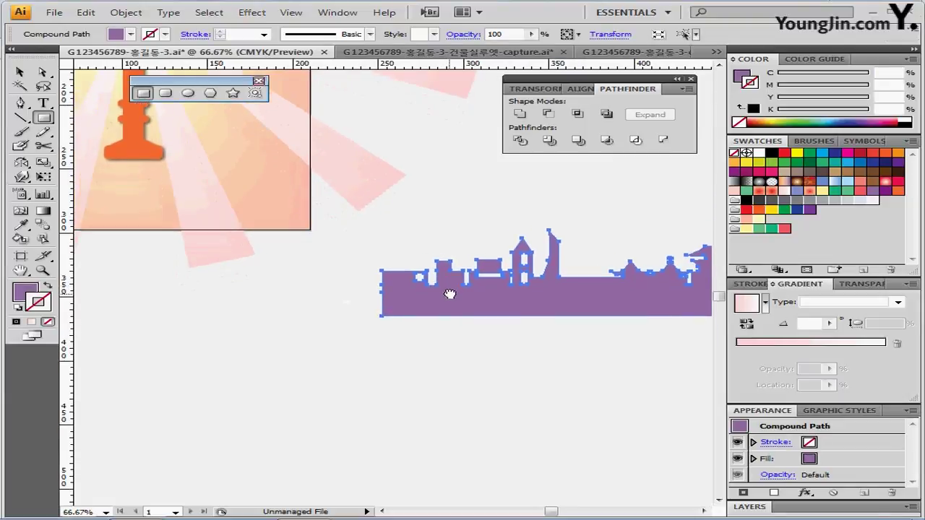
left_click_drag(441, 286, 571, 354)
key("ctrl+;")
left_click_drag(328, 342, 418, 356)
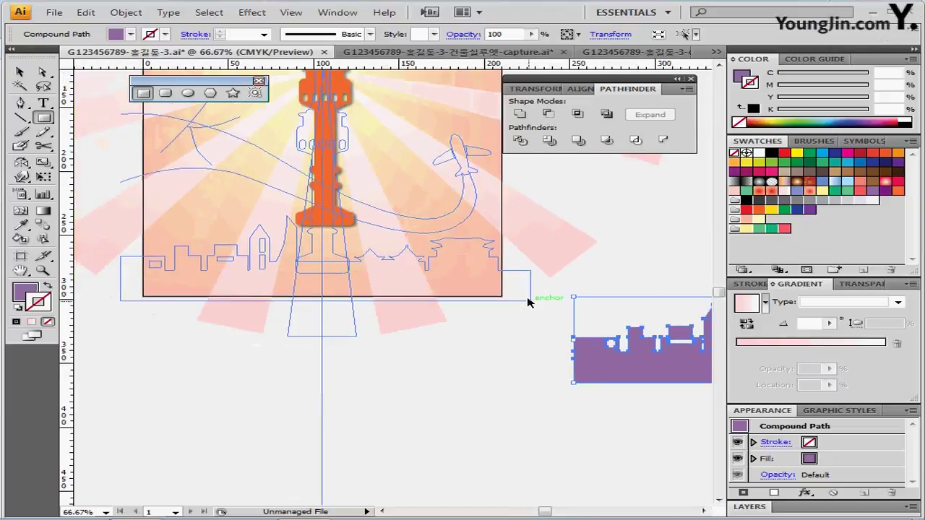
left_click(484, 302)
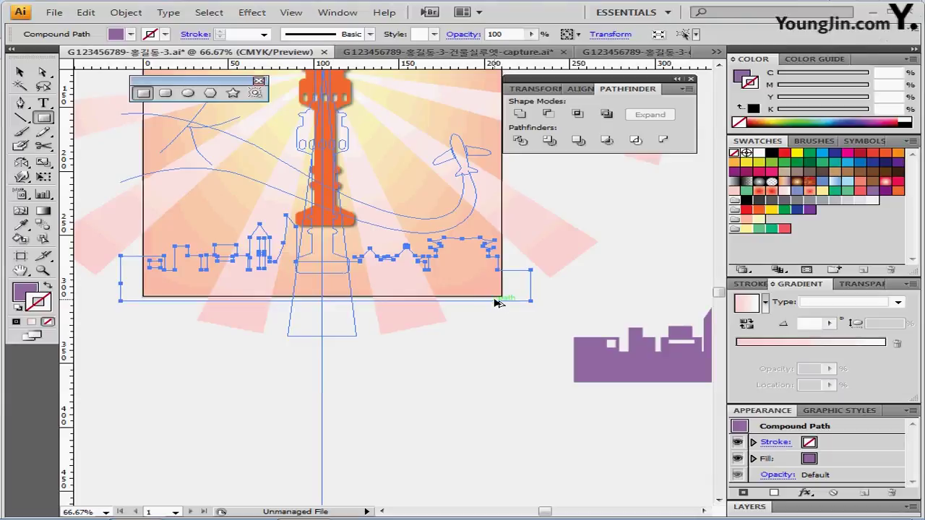
key("ctrl+alt+5")
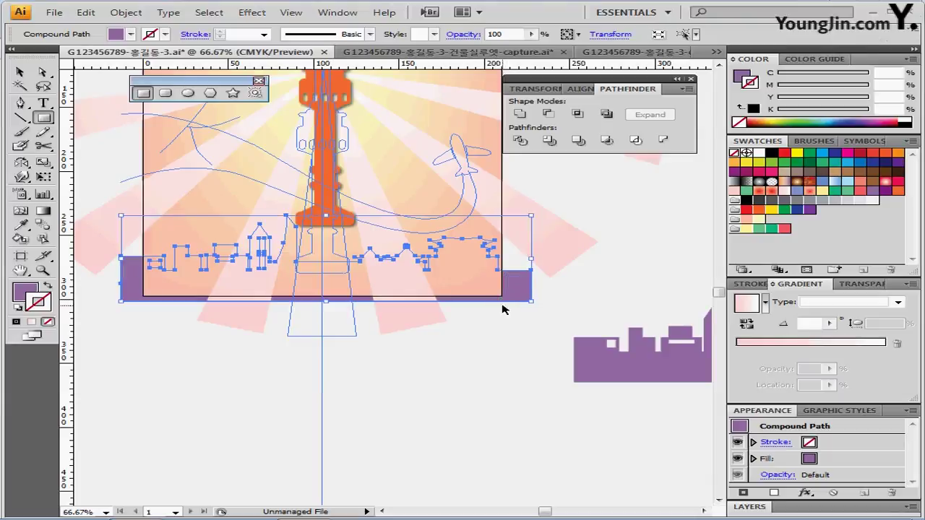
- Bring the released purple skyline to the front of the poster artwork
key("ctrl+alt+bracketright")
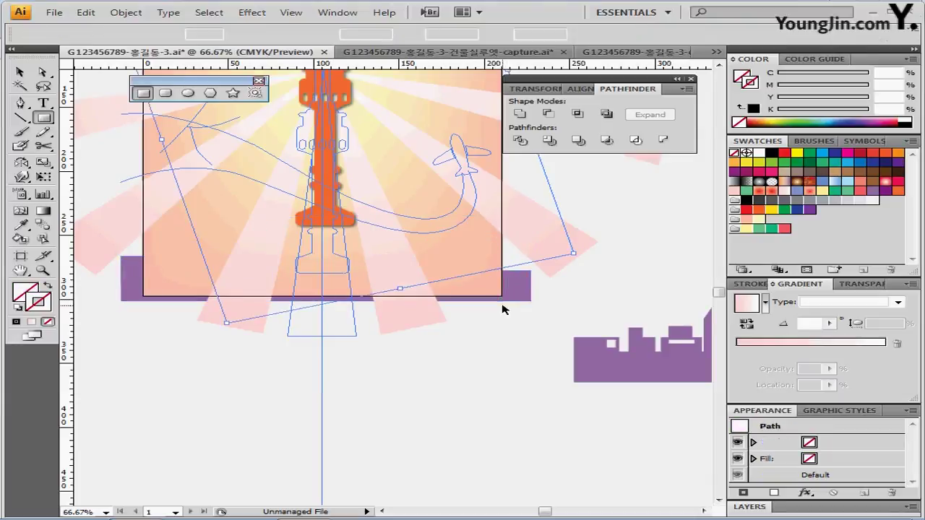
left_click(511, 298)
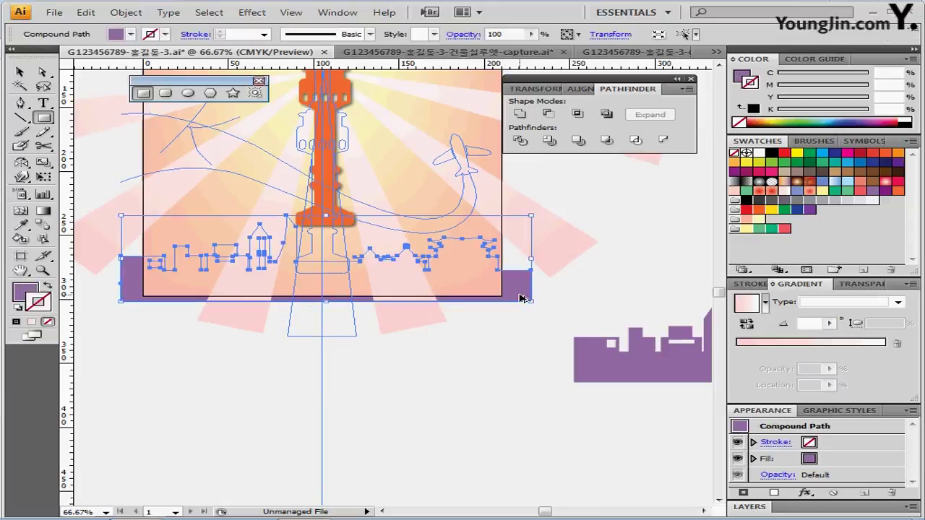
key("ctrl+alt+bracketright")
key("ctrl+alt+bracketleft")
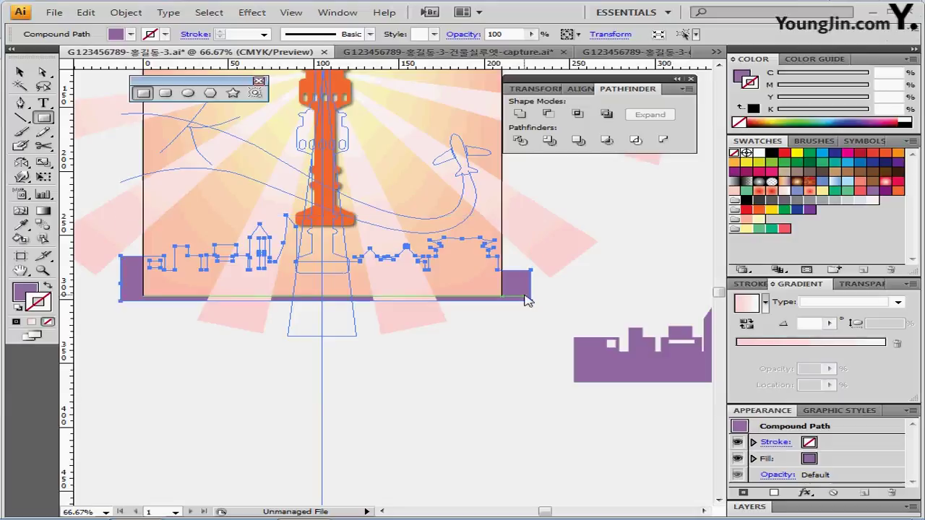
right_click(526, 299)
mouse_move(588, 388)
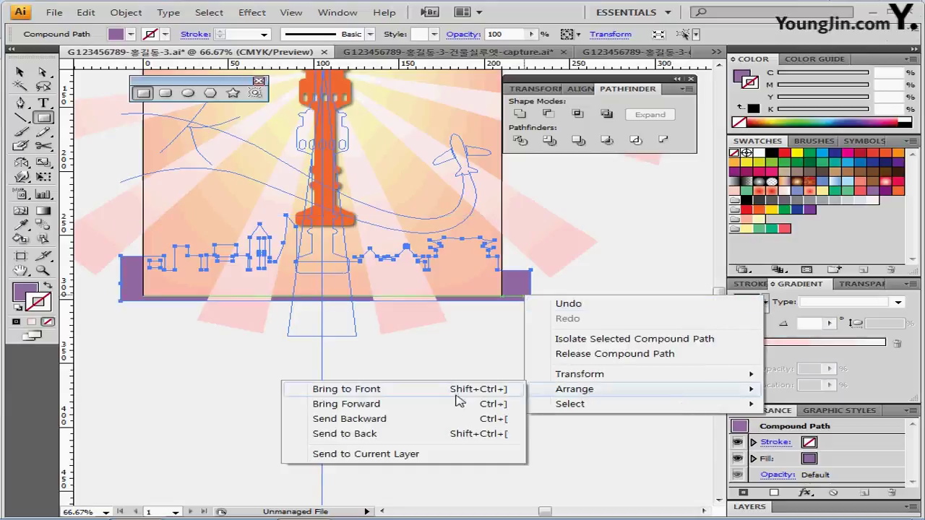
left_click(419, 394)
- Move the orange tower straight down to its guide outline so its base meets the purple skyline
left_click(462, 334)
left_click_drag(457, 334, 418, 395)
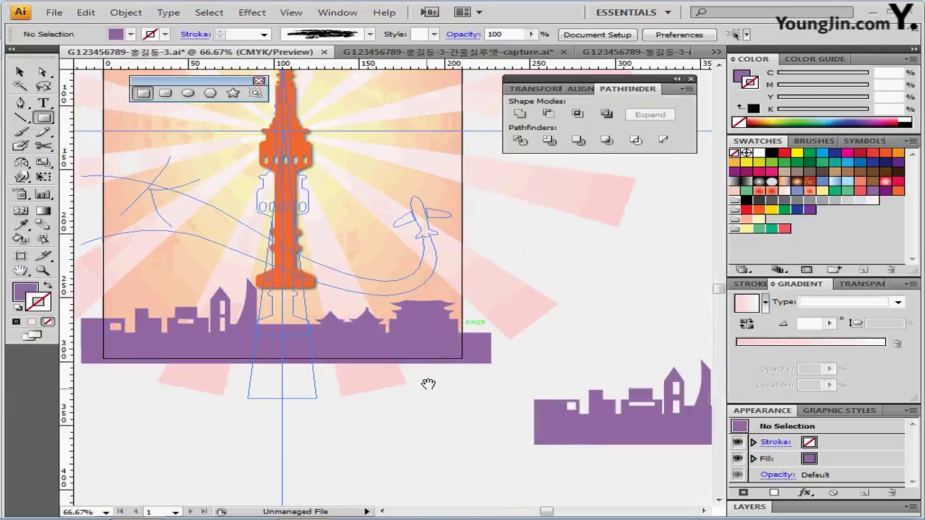
left_click_drag(264, 191, 274, 221)
left_click_drag(302, 192, 308, 227)
left_click(628, 383, "ctrl")
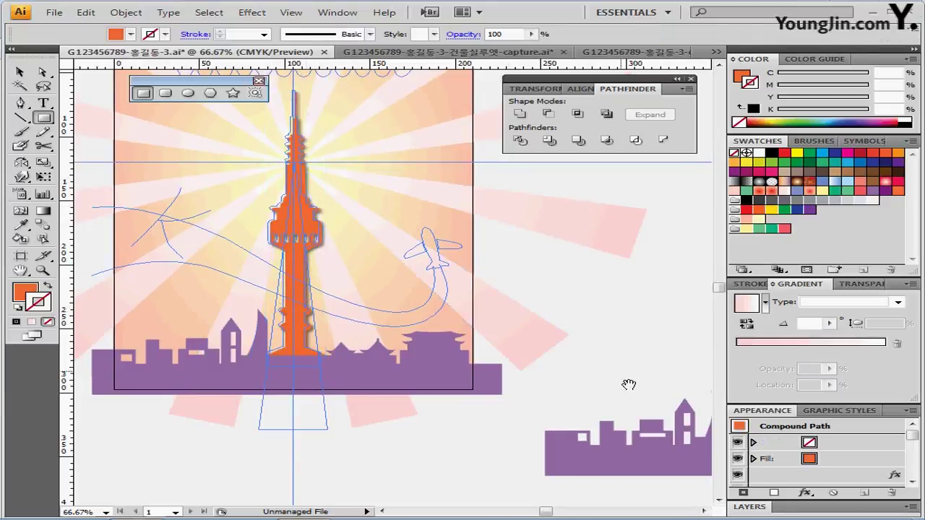
- Delete the spare purple skyline copy lying outside the poster
left_click_drag(628, 384, 568, 349)
left_click(605, 402, "ctrl")
key("Delete")
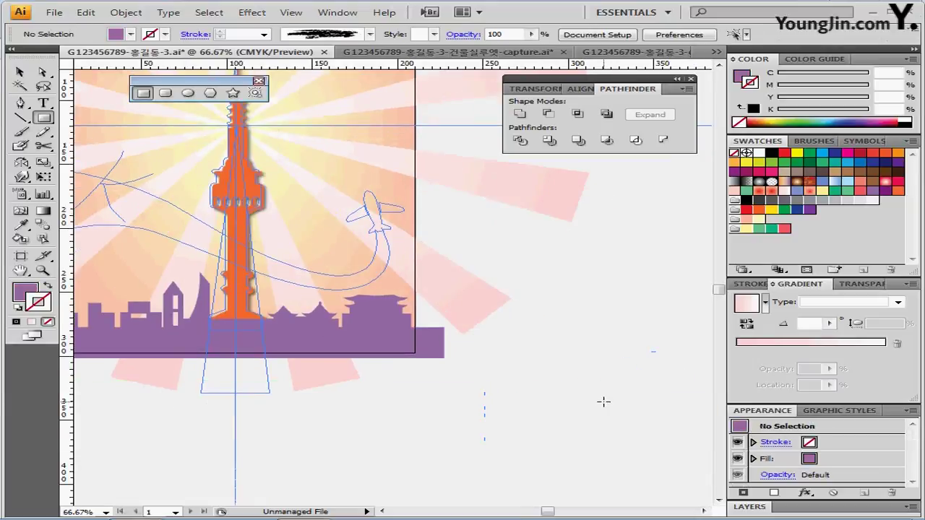
left_click_drag(325, 368, 433, 407)
left_click_drag(418, 344, 428, 331)
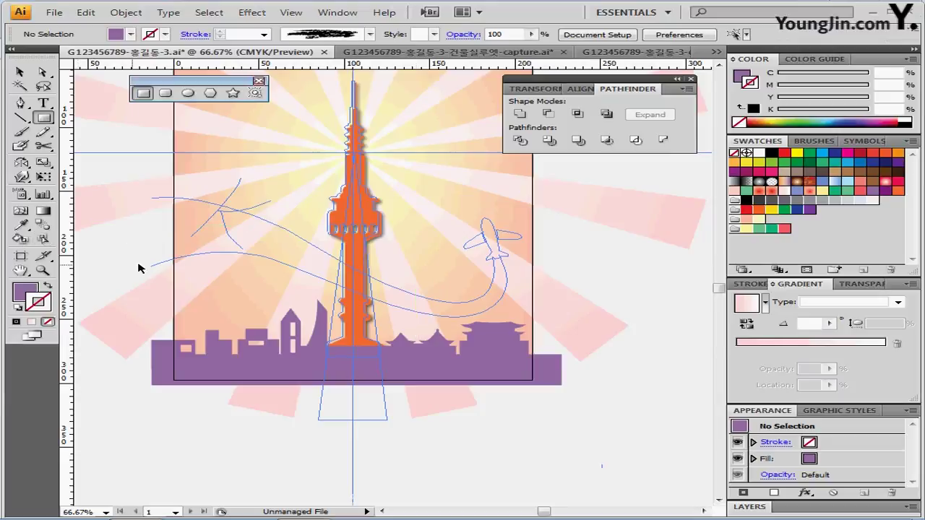
- Release the lower wavy guide curve that trails from the airplane into a regular path
left_click(162, 263)
left_click(164, 197)
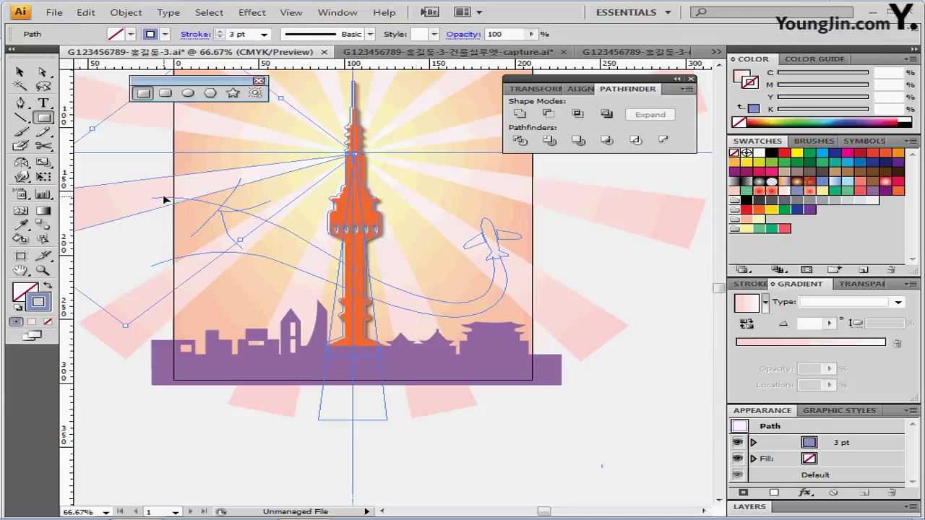
double_click(165, 200)
left_click(155, 268)
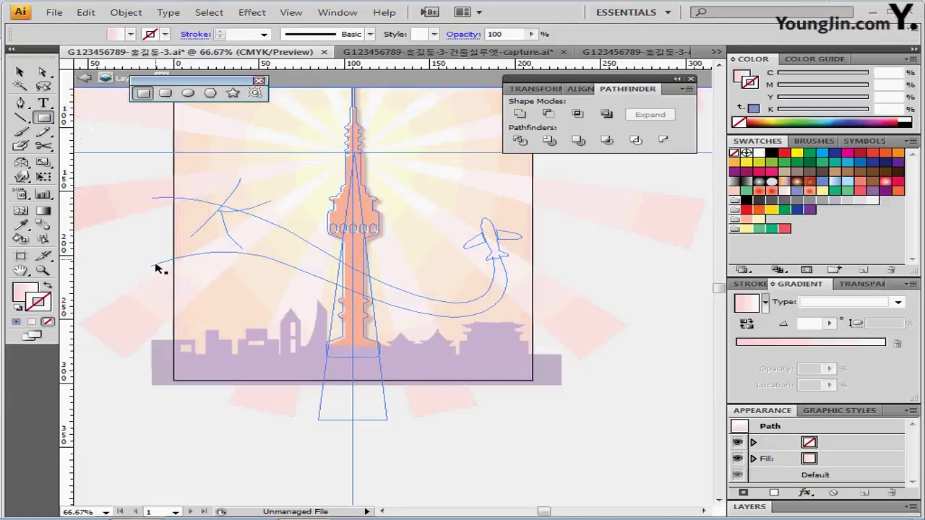
double_click(156, 268, "ctrl")
left_click(155, 266, "ctrl")
left_click(176, 200, "ctrl+shift")
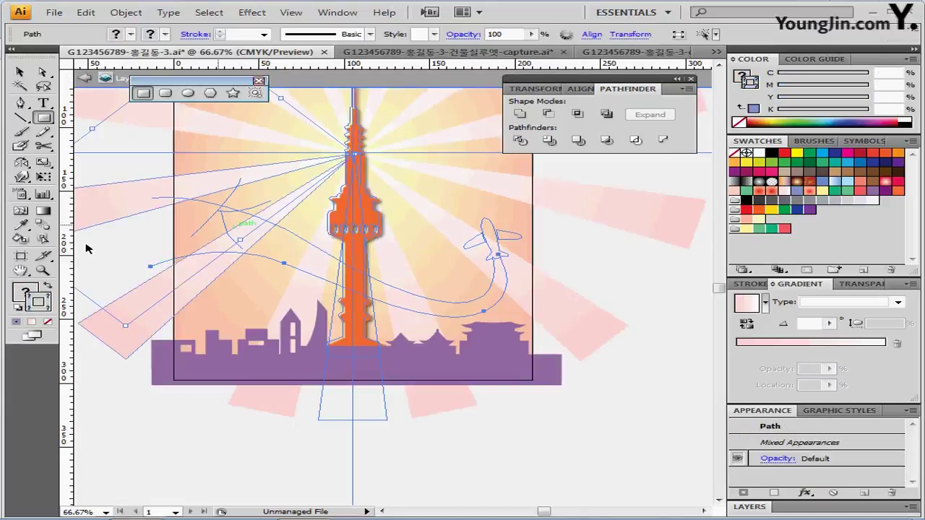
- Release the upper wavy guide curve behind the airplane into a regular path
left_click(144, 213)
left_click(142, 205, "ctrl")
left_click(184, 213, "ctrl")
left_click(186, 201, "ctrl")
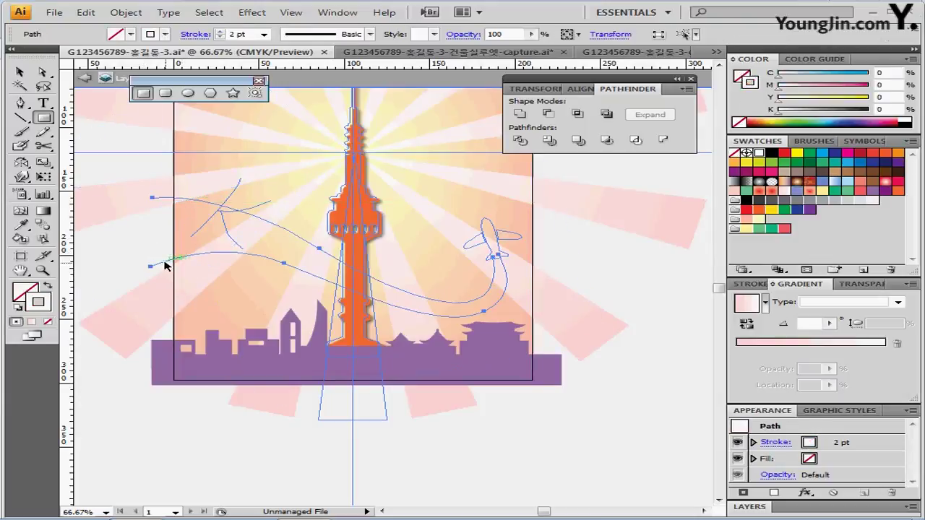
- Select both released wavy curves and bring them to the front of the artwork
left_click(166, 260, "shift")
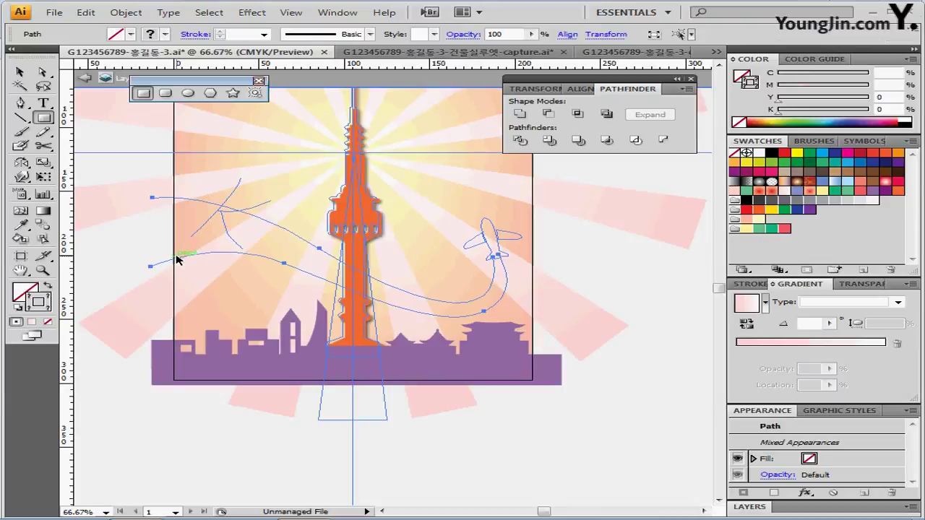
key("v")
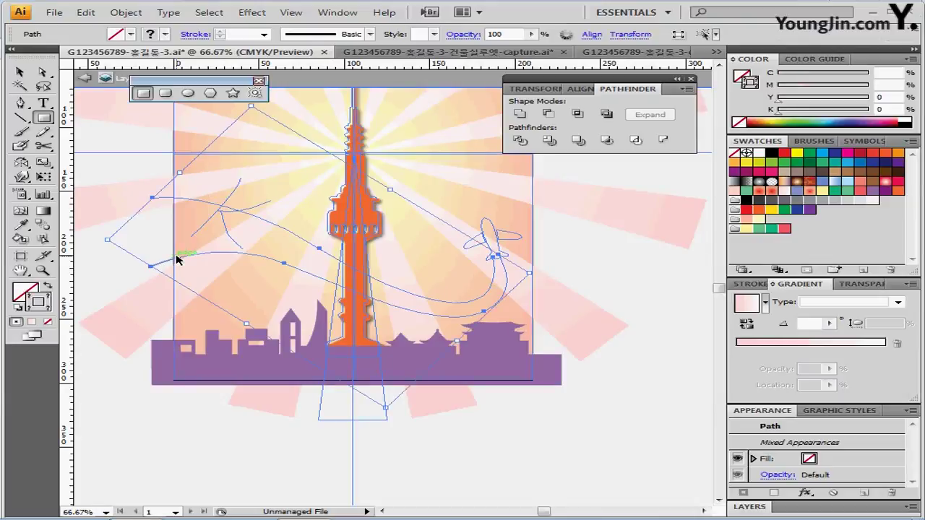
right_click(146, 233)
mouse_move(207, 408)
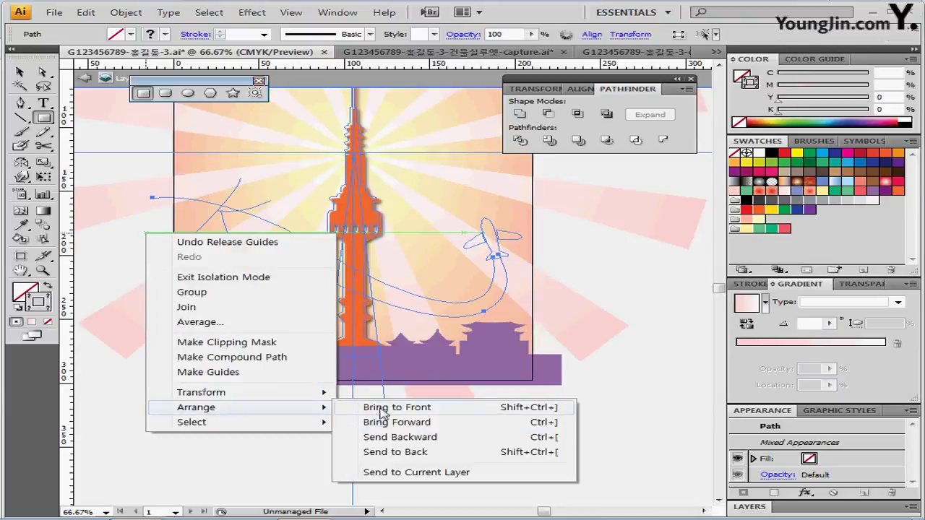
left_click(373, 422)
- Leave isolation mode and examine the stroke colour and weight of the upper and lower wavy curves
left_click(159, 207)
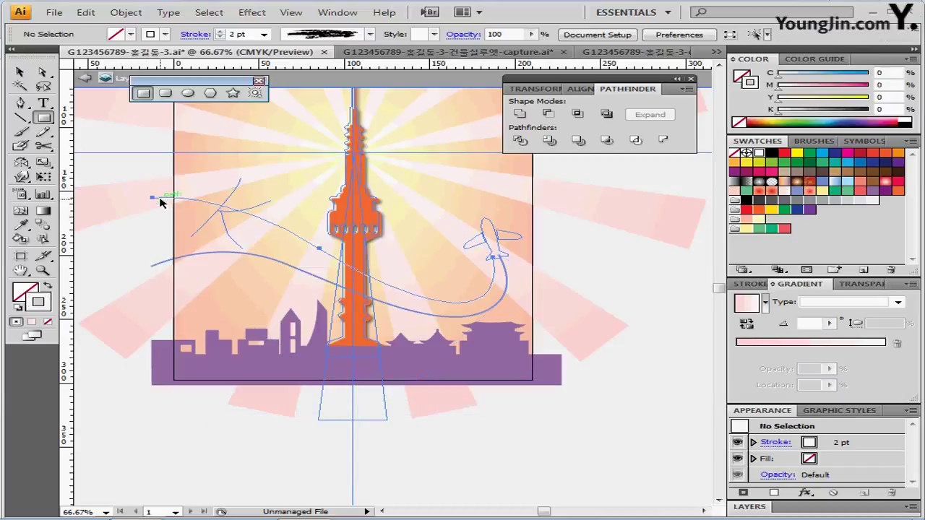
left_click(160, 202)
left_click(148, 241)
left_click(186, 201)
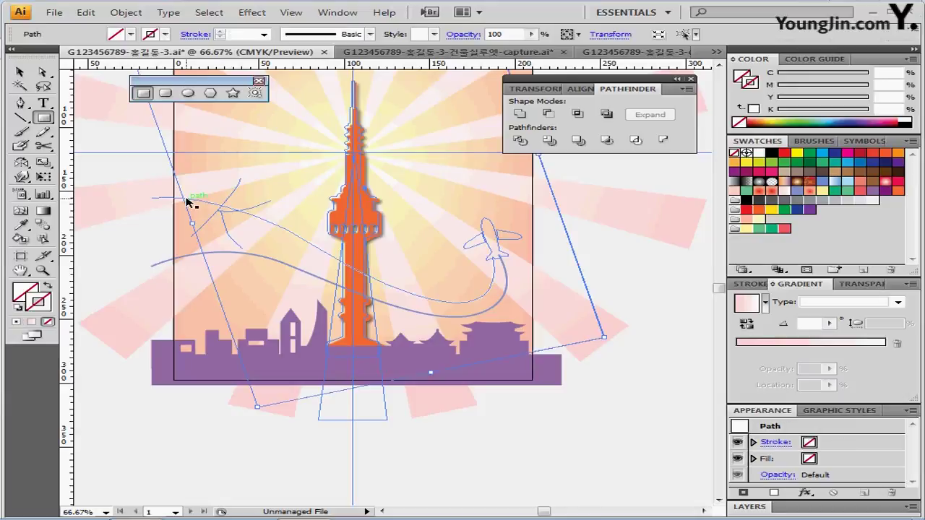
left_click(451, 302)
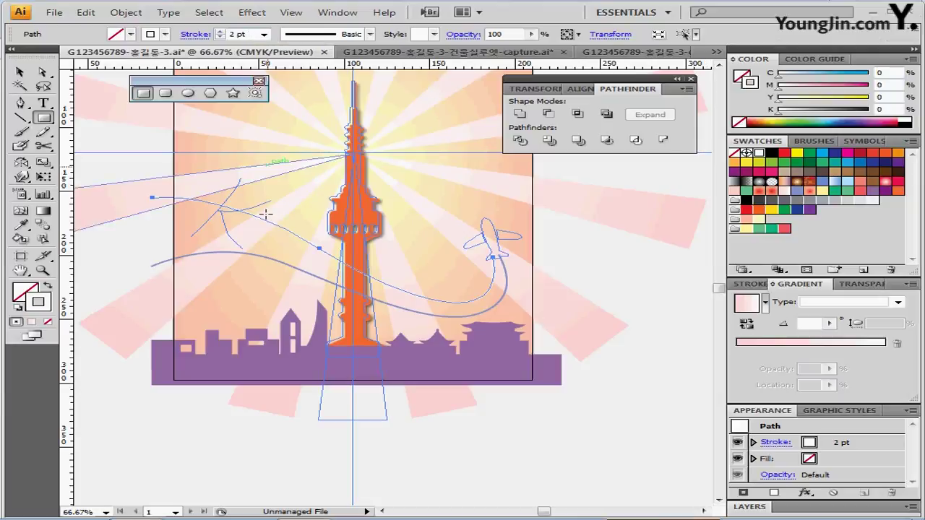
key("v")
left_click(152, 265)
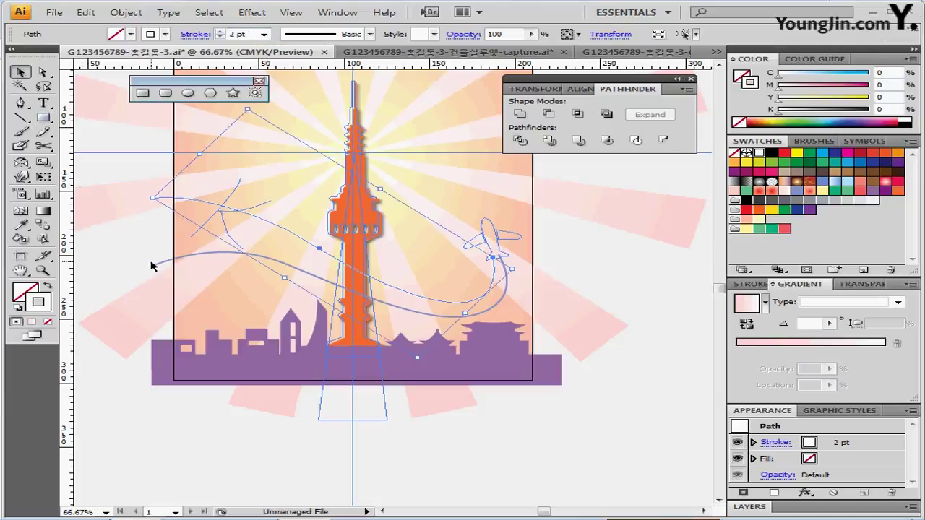
left_click(151, 266)
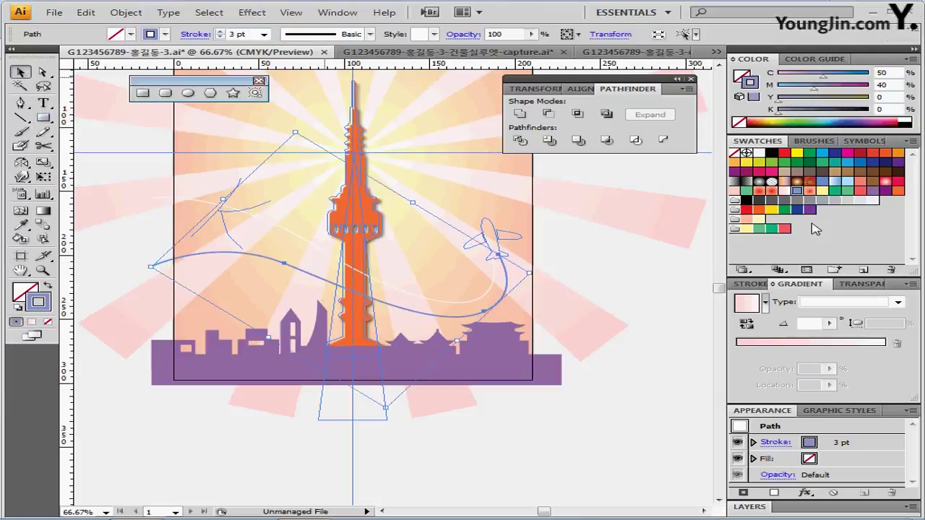
left_click(894, 84)
left_click(895, 85)
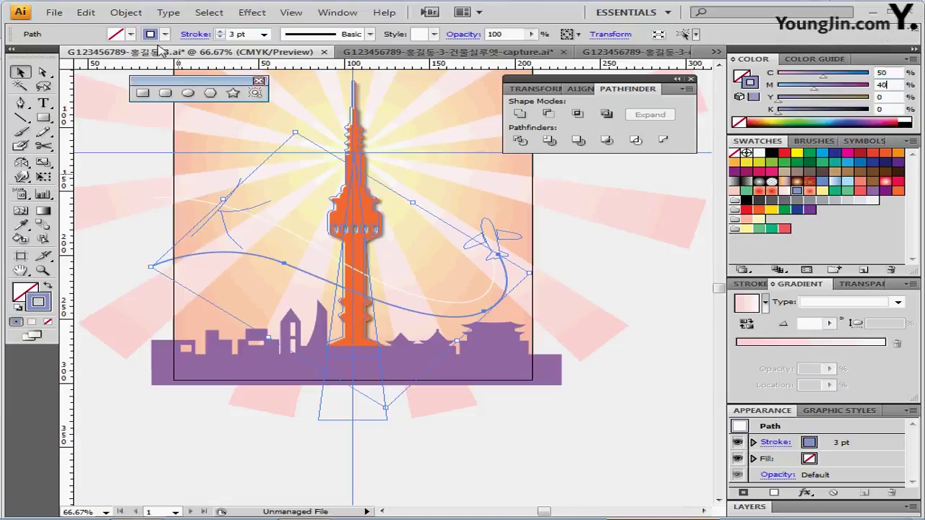
left_click(252, 34)
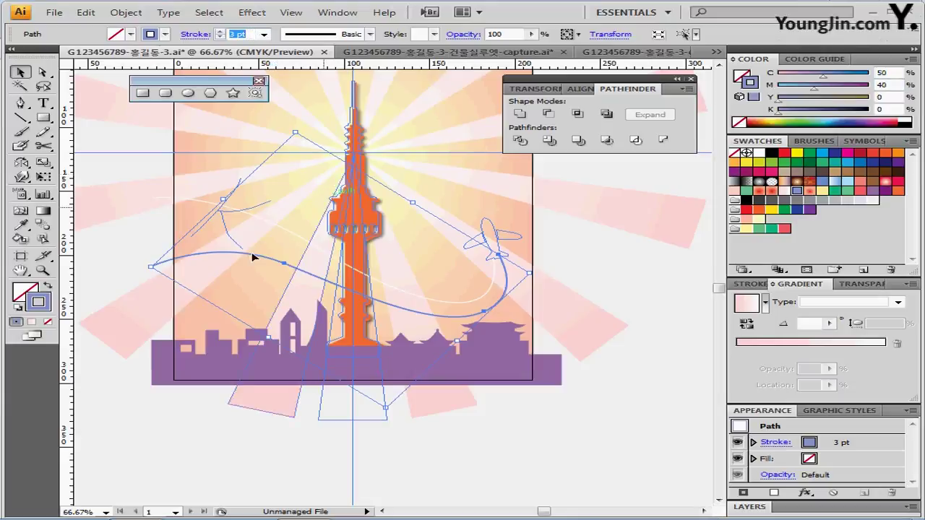
- Make a blend between the upper white curve and the lower blue curve
left_click(204, 206, "shift")
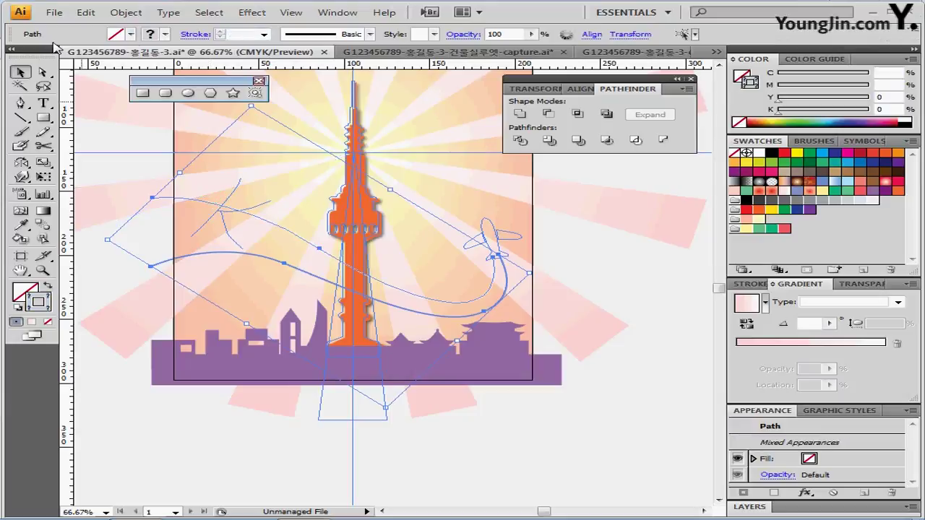
left_click(126, 12)
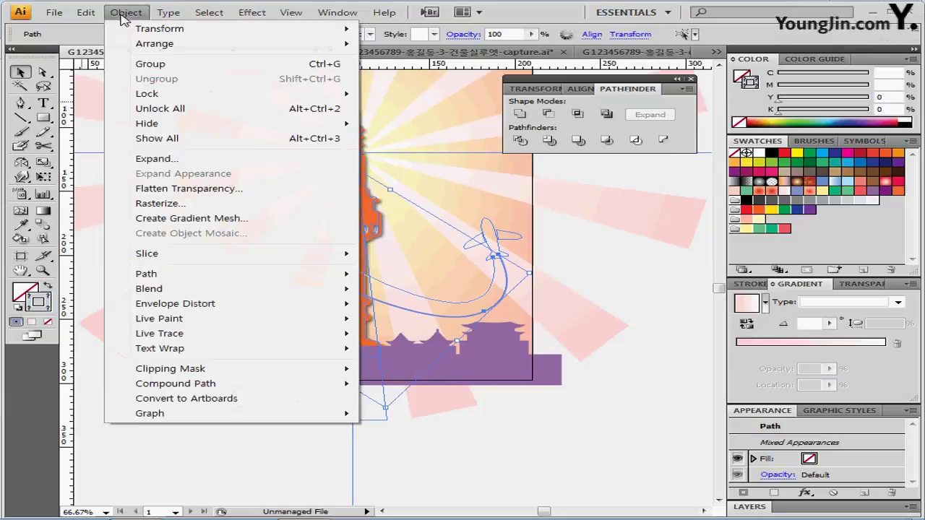
mouse_move(157, 289)
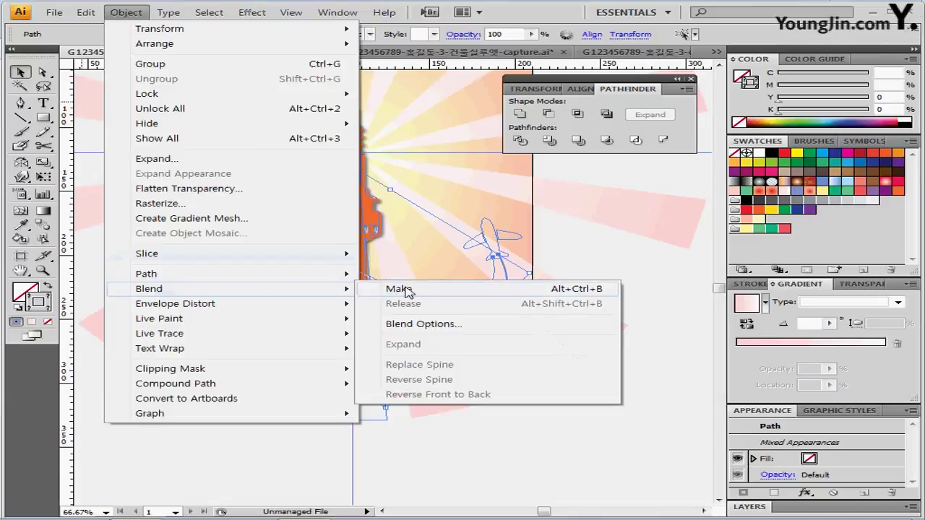
left_click(400, 290)
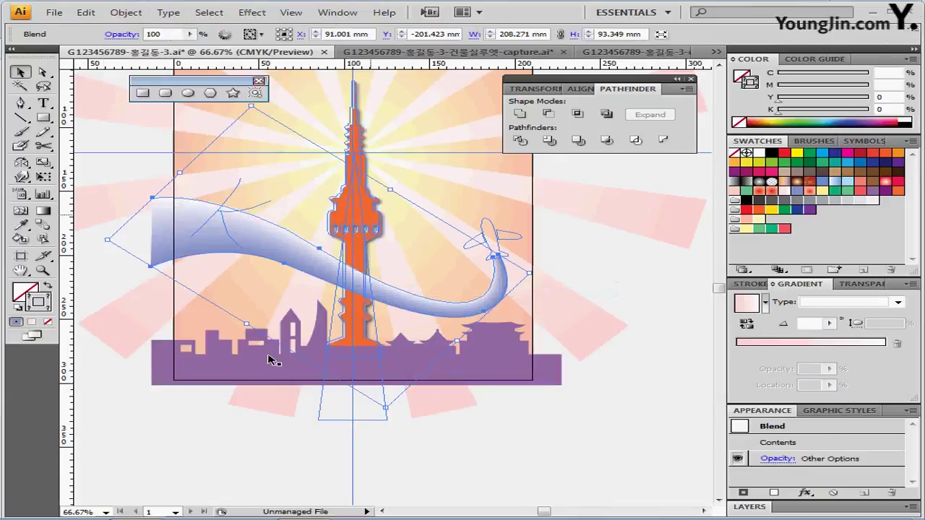
- Set the curve blend's spacing to Specified Steps with 10 steps, with the preview on
double_click(42, 227)
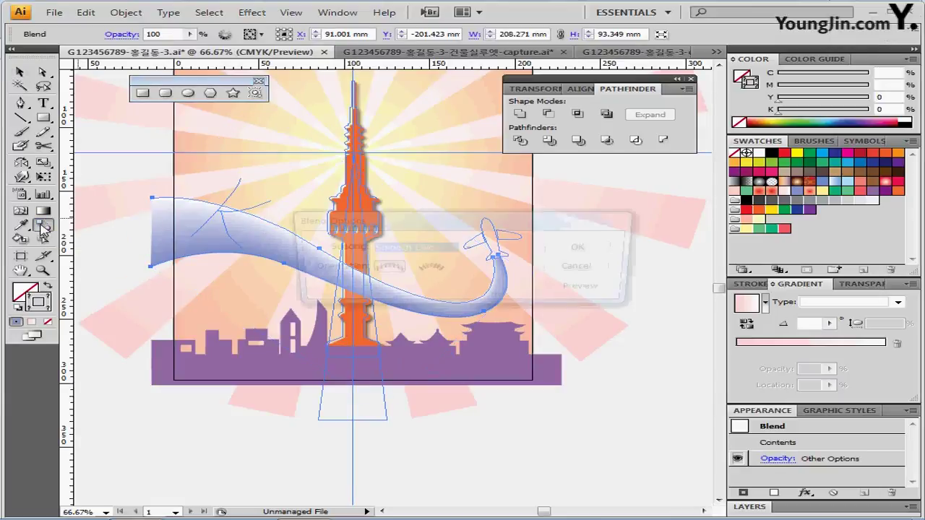
left_click_drag(295, 220, 184, 207)
left_click(452, 277)
left_click_drag(347, 220, 524, 219)
left_click(498, 234)
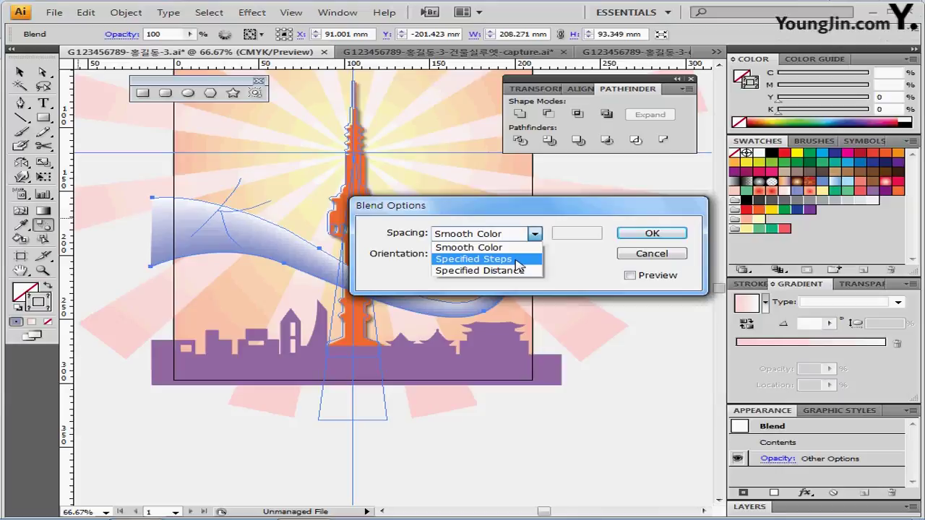
left_click(516, 261)
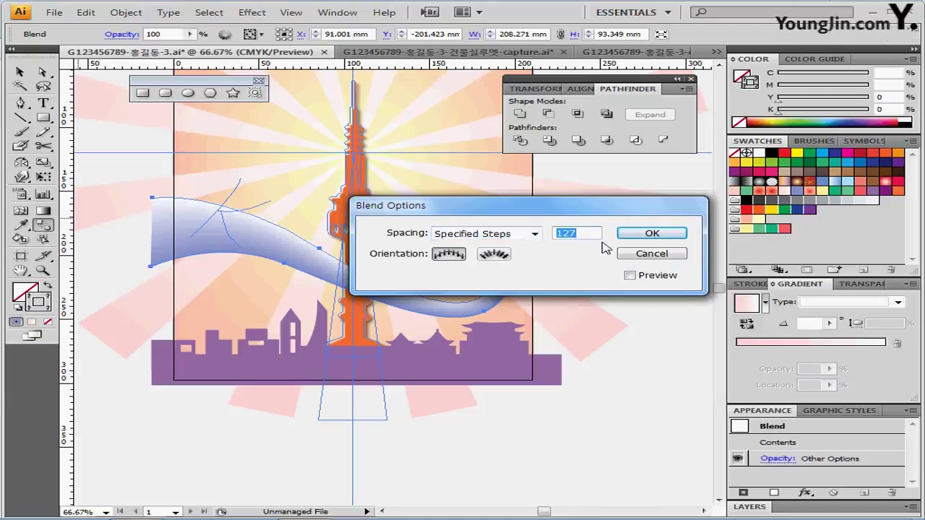
type("10")
left_click(629, 275)
left_click_drag(555, 215, 587, 163)
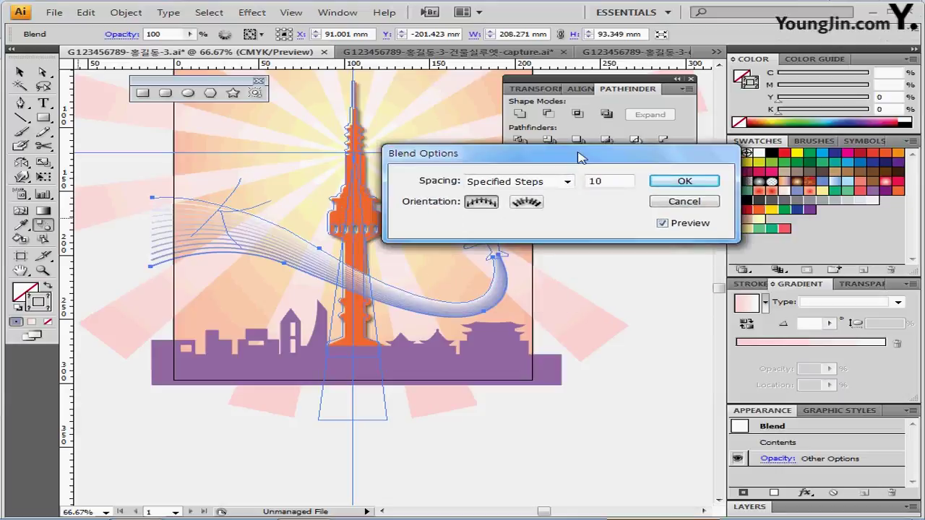
left_click(686, 185)
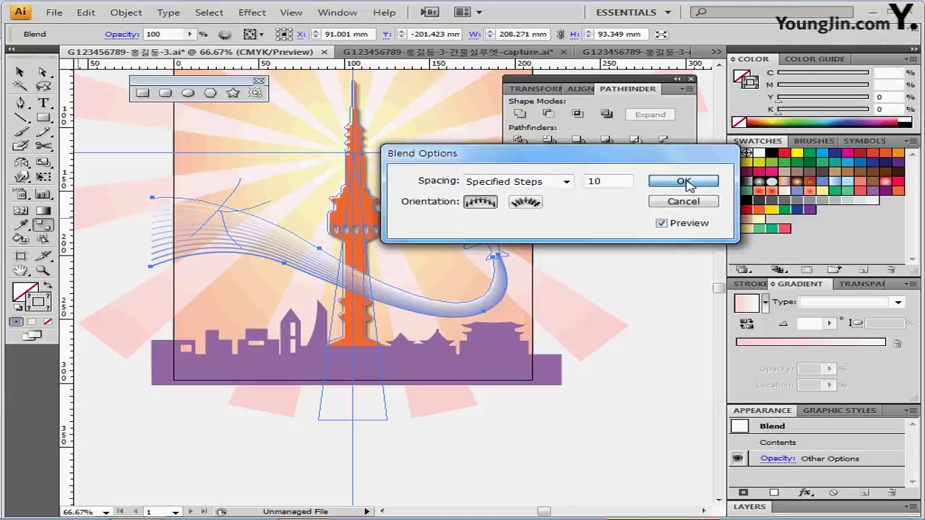
left_click(687, 185)
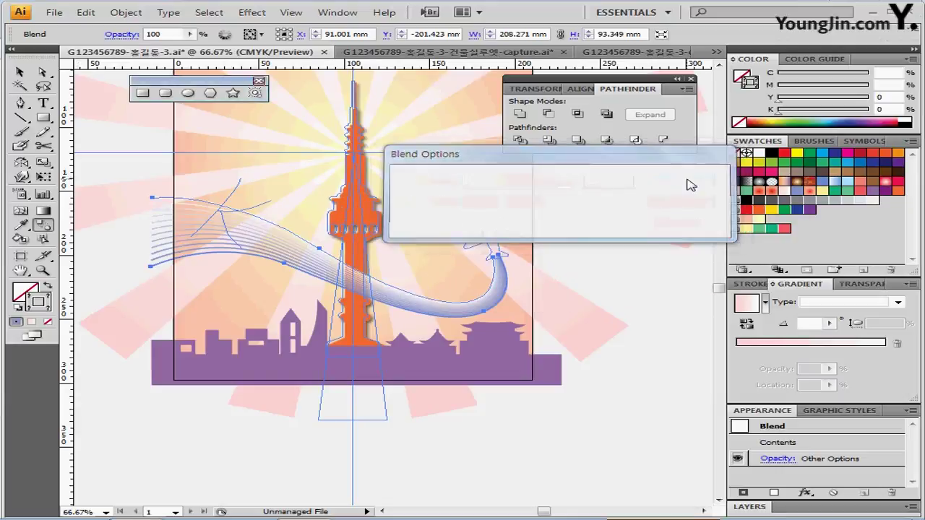
- Draw a rectangle 7 mm wide and about 18 mm tall beside the poster, with the default white fill and black stroke
left_click_drag(436, 237, 393, 306)
left_click_drag(367, 268, 352, 310)
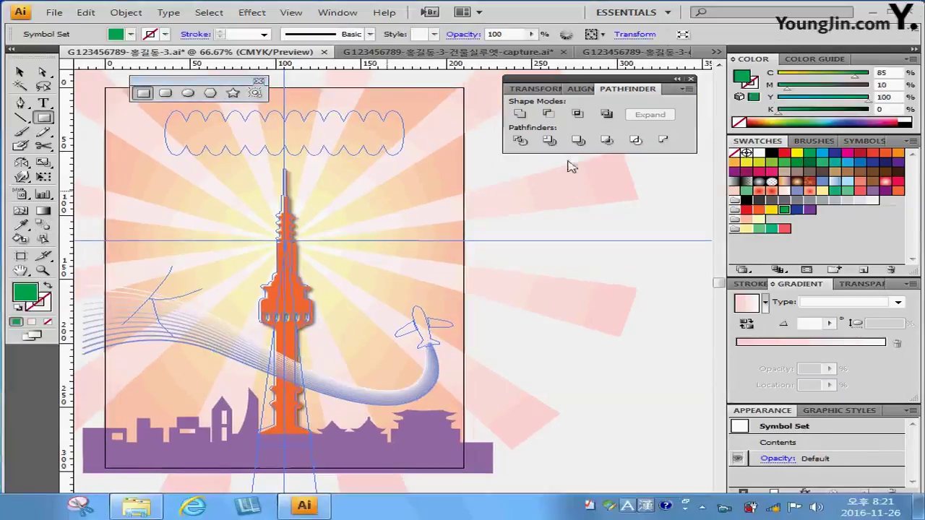
key("m")
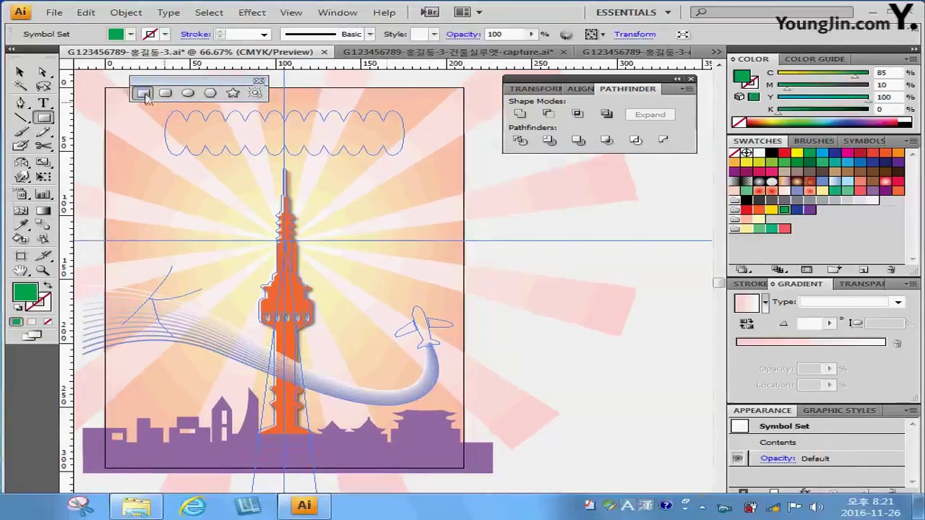
left_click(498, 199)
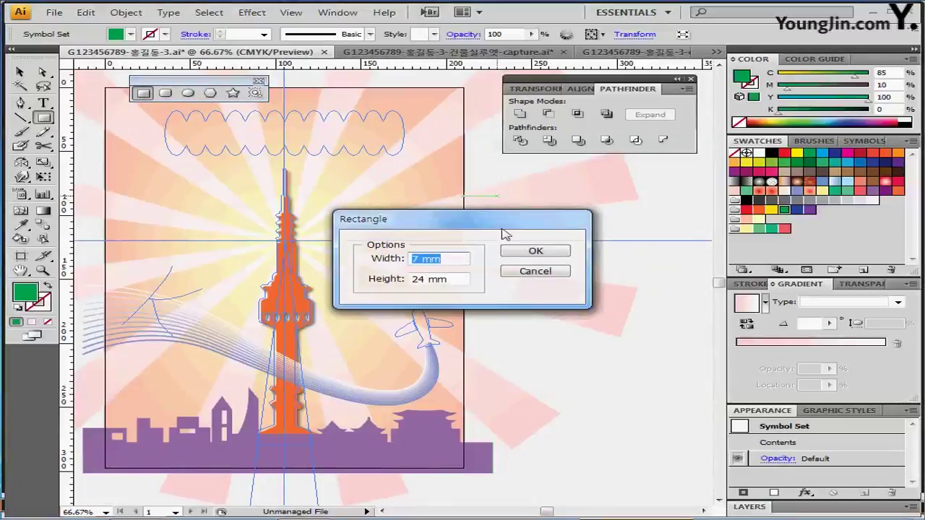
left_click(455, 278)
left_click(526, 254)
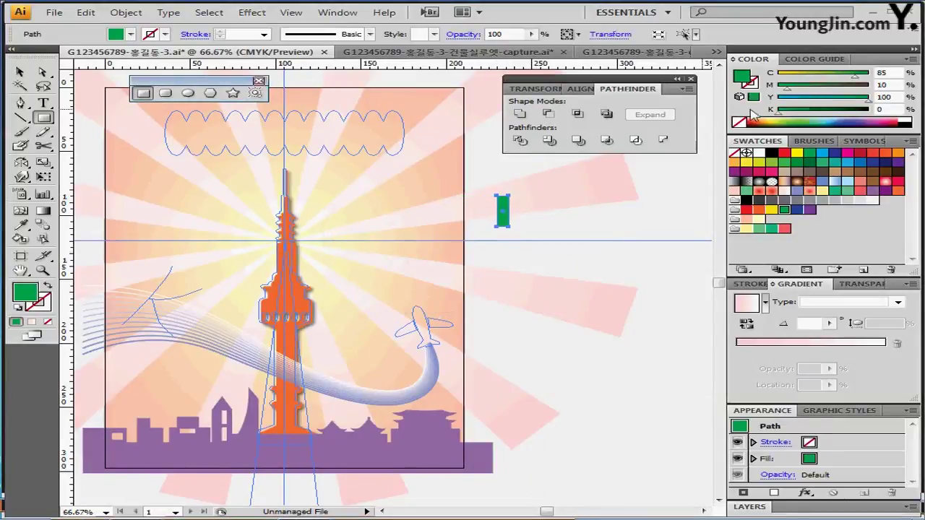
left_click(32, 305)
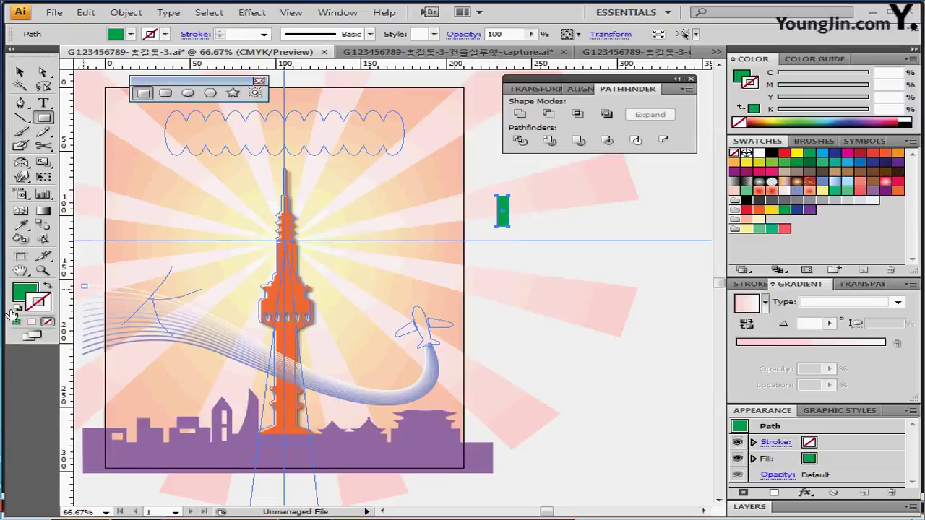
left_click(18, 309)
- Move the white rectangle farther away from the poster onto the empty canvas beyond the sunburst rays
left_click(519, 252, "ctrl")
left_click(498, 247, "ctrl")
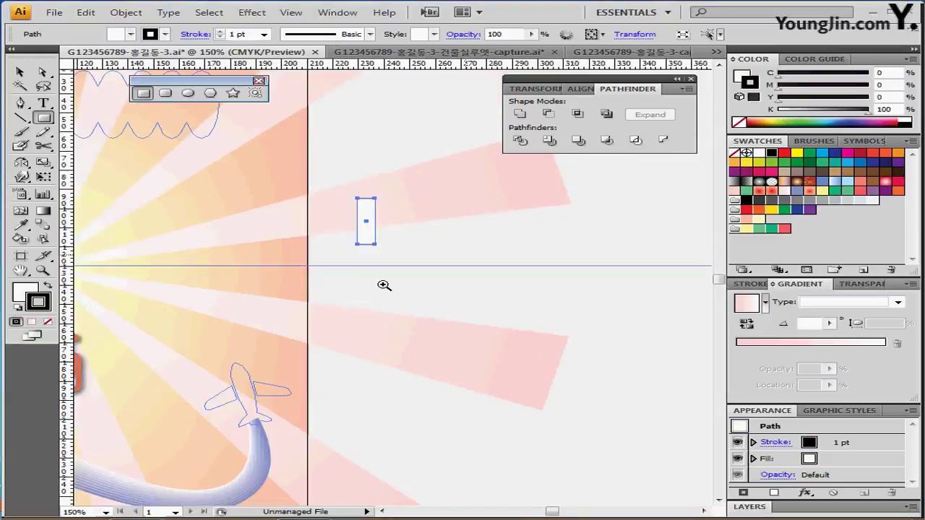
left_click(384, 284, "ctrl")
left_click_drag(138, 239, 615, 287)
left_click_drag(548, 339, 118, 386)
left_click_drag(184, 332, 395, 231)
left_click_drag(393, 246, 330, 254)
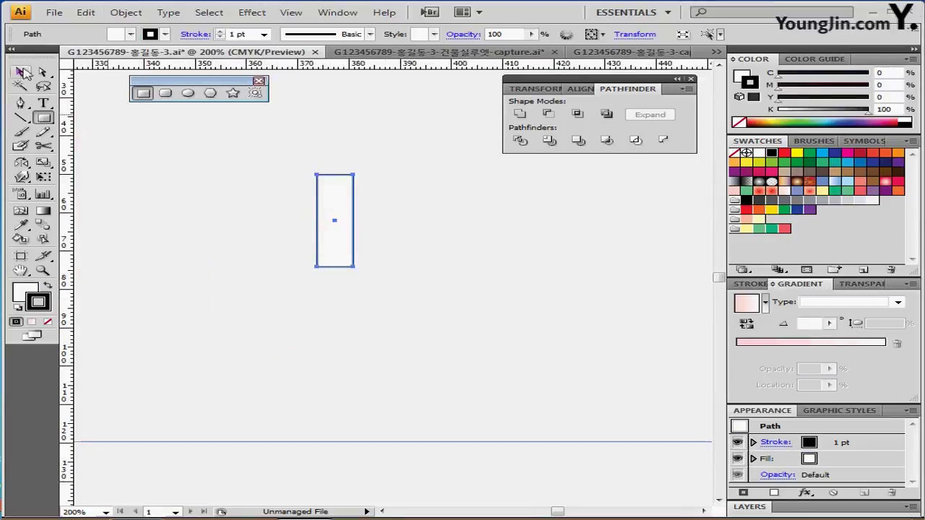
- Add anchor points to the white rectangle and raise the midpoint of its upper edge into a pointed nose
left_click(124, 12)
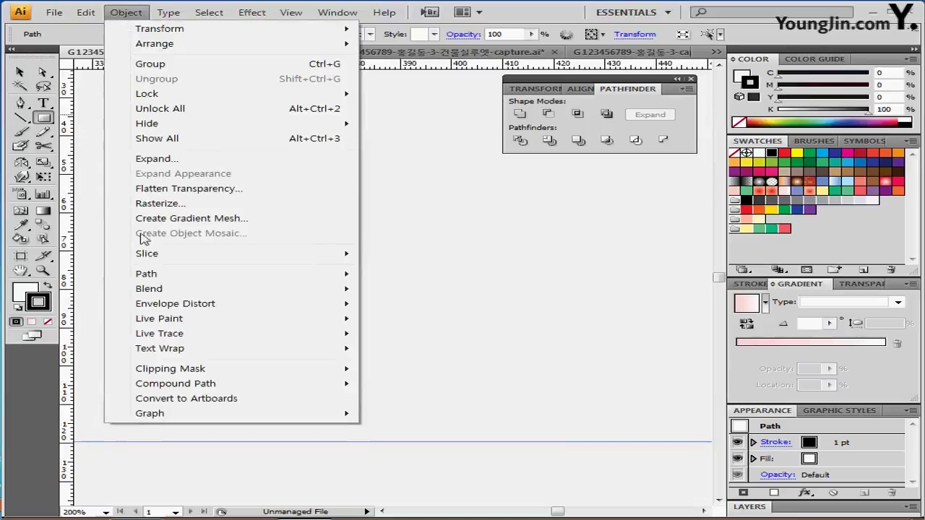
mouse_move(206, 273)
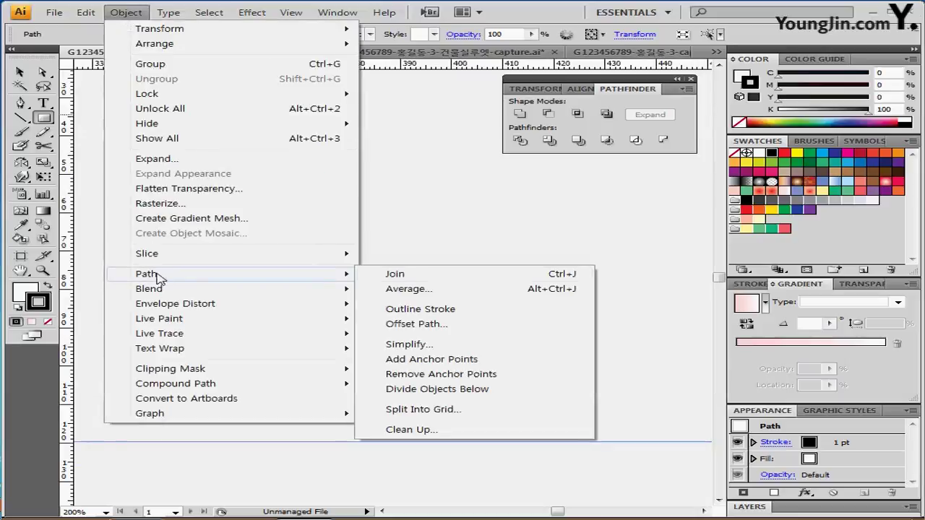
left_click(459, 362)
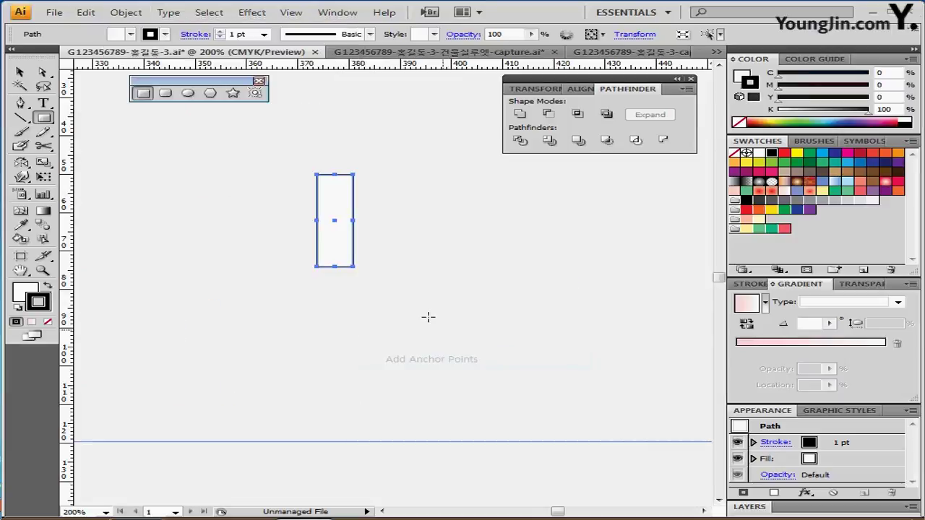
left_click(42, 73)
mouse_move(325, 150)
left_mouse_down()
mouse_move(337, 188)
mouse_move(338, 149)
left_mouse_up()
- Scale the fuselage's lower-edge anchor points inward so the body tapers toward the tail end
left_click_drag(275, 246, 374, 299)
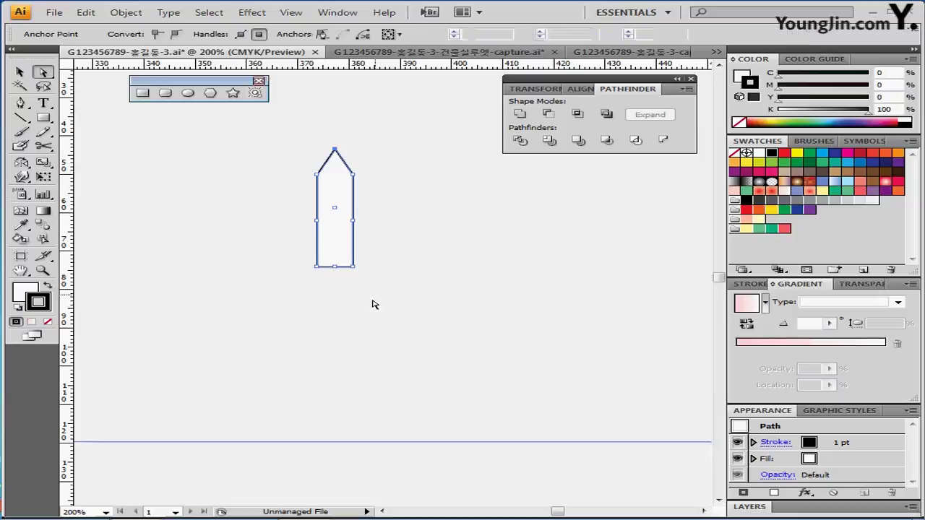
double_click(43, 163)
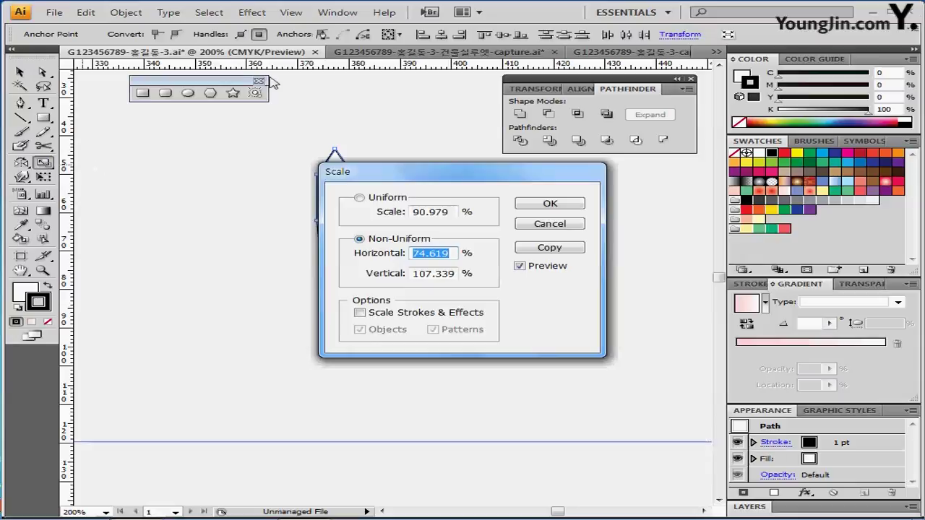
key("Escape")
left_click_drag(202, 266, 243, 262)
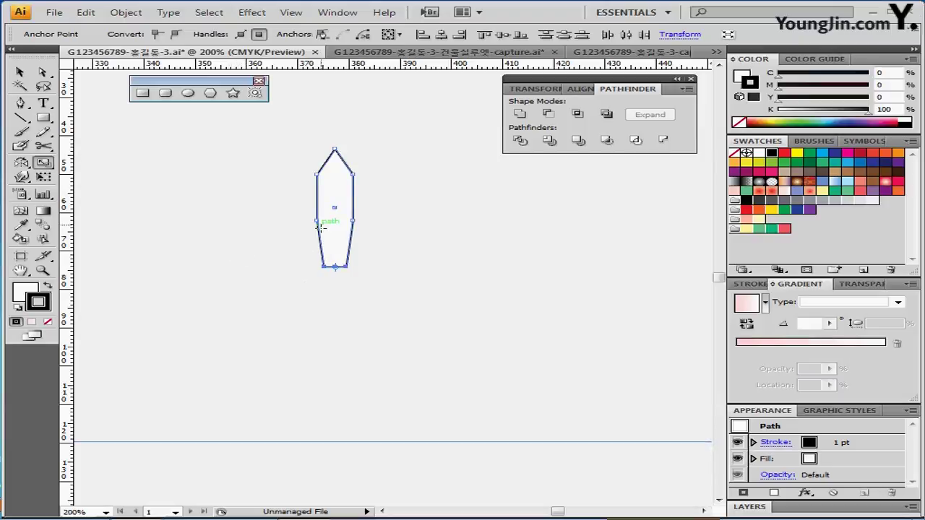
- Draw a rectangle about 33 mm wide and 4 mm tall centred across the fuselage's lower half, and add anchor points to it
left_click(144, 93)
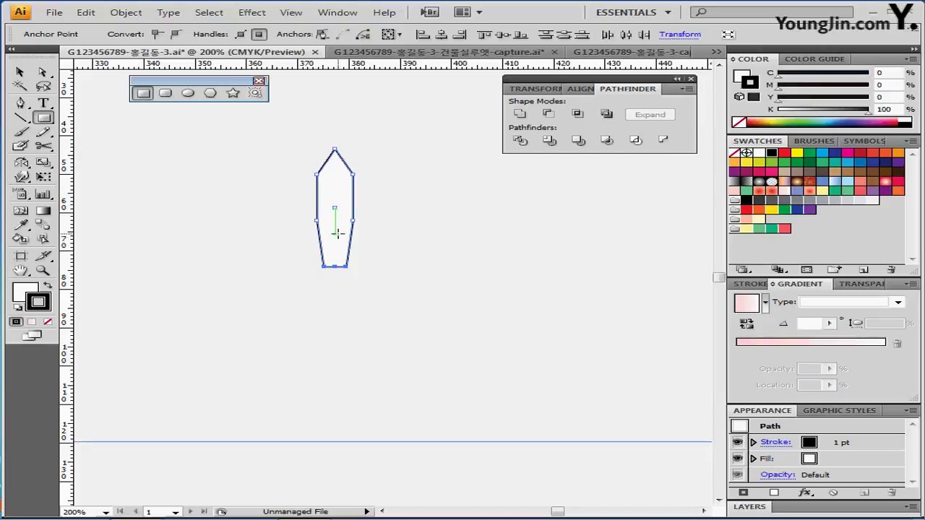
left_click_drag(337, 238, 422, 246)
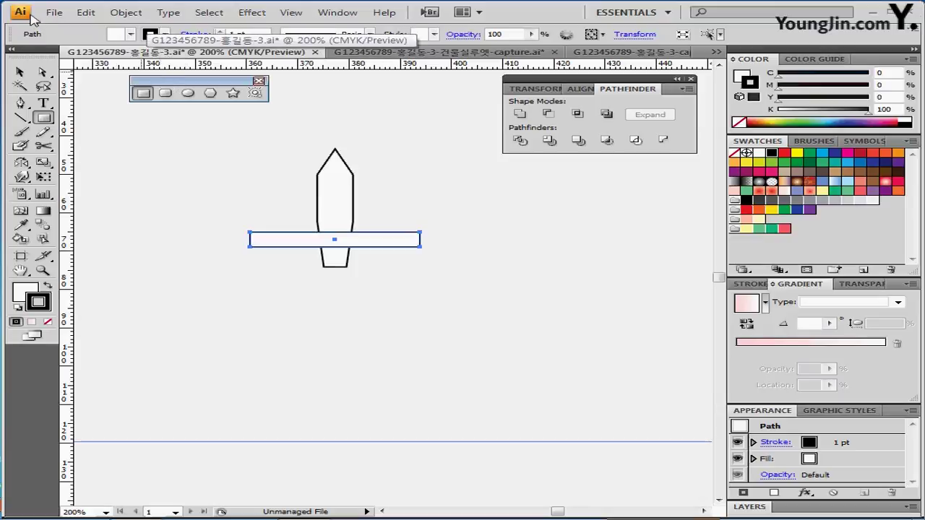
left_click(120, 13)
mouse_move(174, 281)
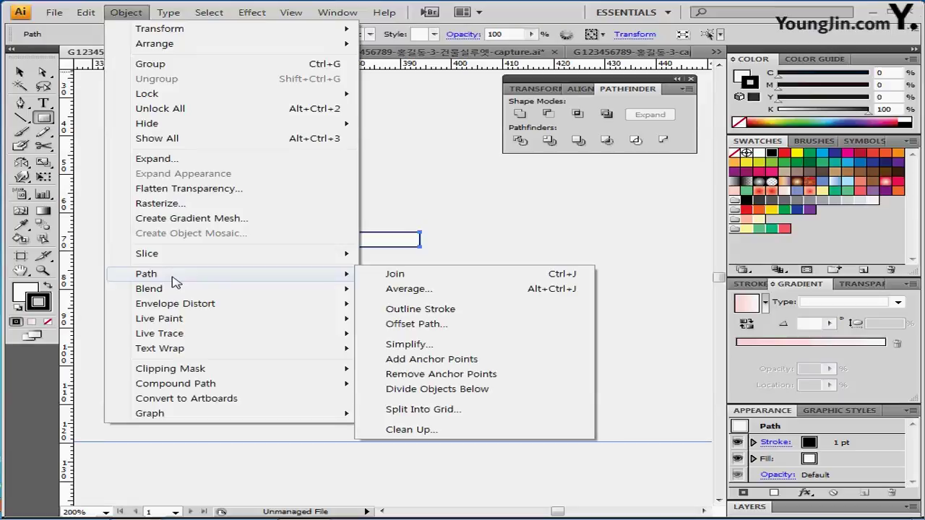
left_click(432, 359)
key("a")
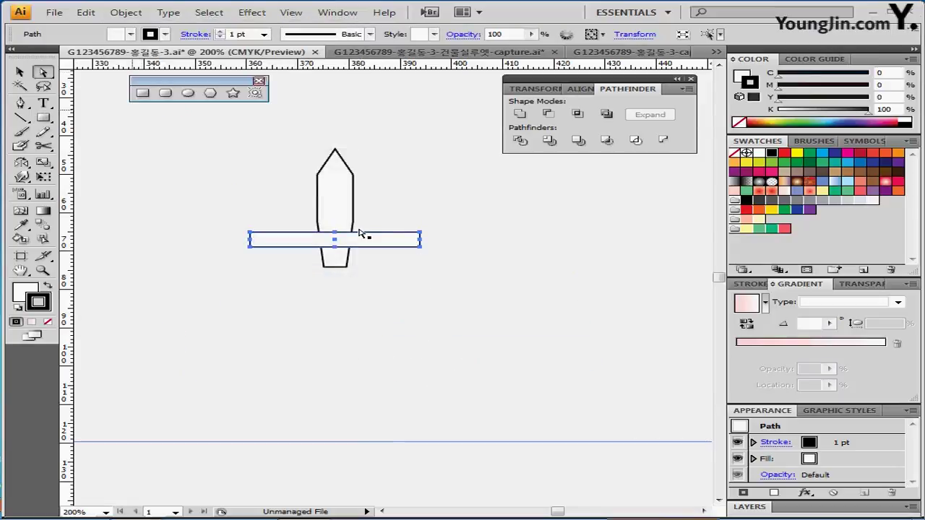
- Raise the midpoint of the crossbar's upper edge by about 8 mm and its lower midpoint slightly, forming swept-back wings
left_click(336, 234)
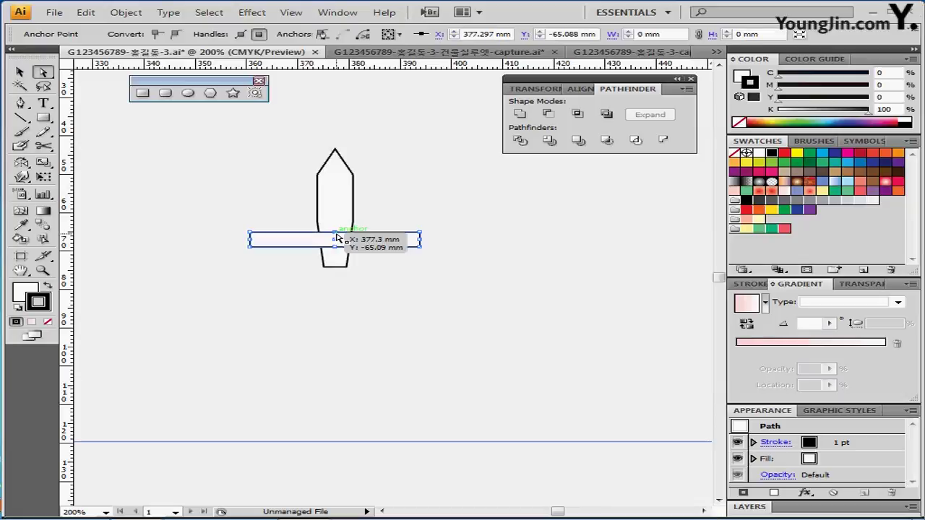
left_click_drag(336, 235, 338, 201)
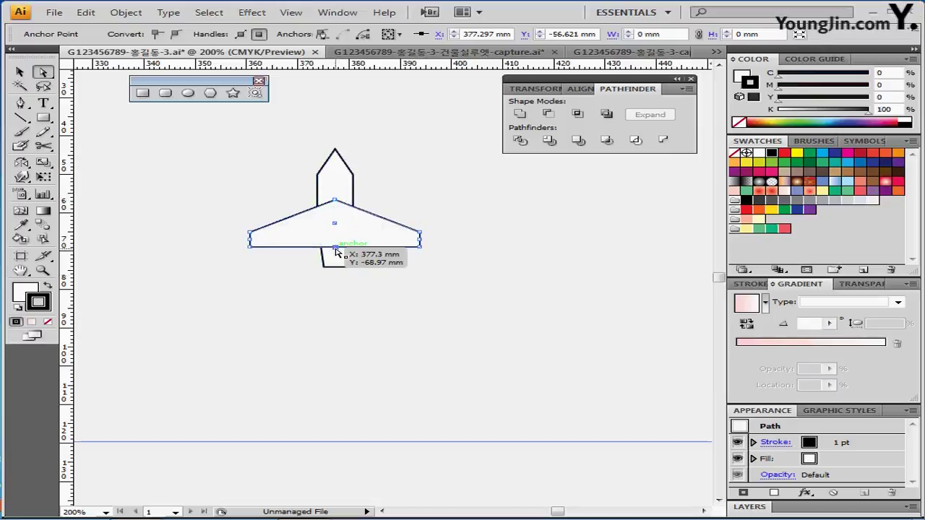
left_click_drag(336, 248, 336, 234)
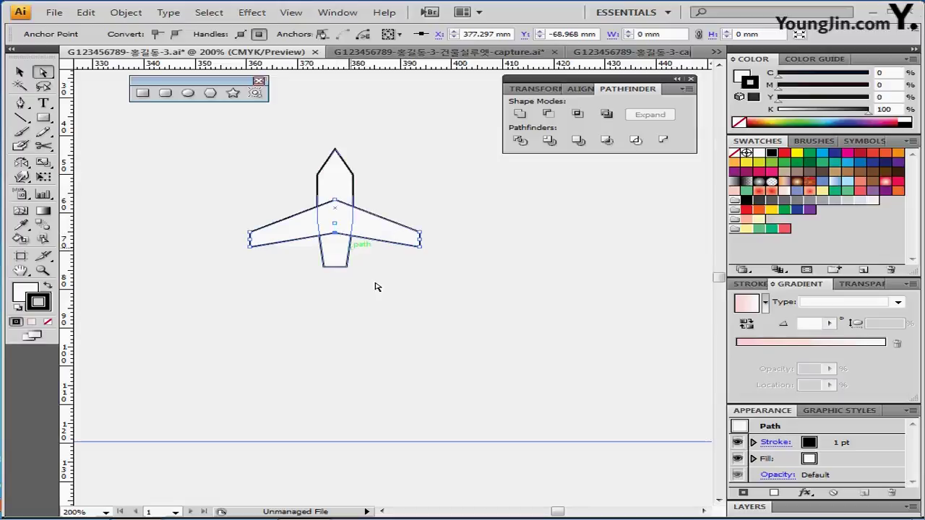
left_click(422, 303)
- Make a non-uniformly scaled copy of the wing shape at 40% horizontal and 60% vertical
left_click(345, 230)
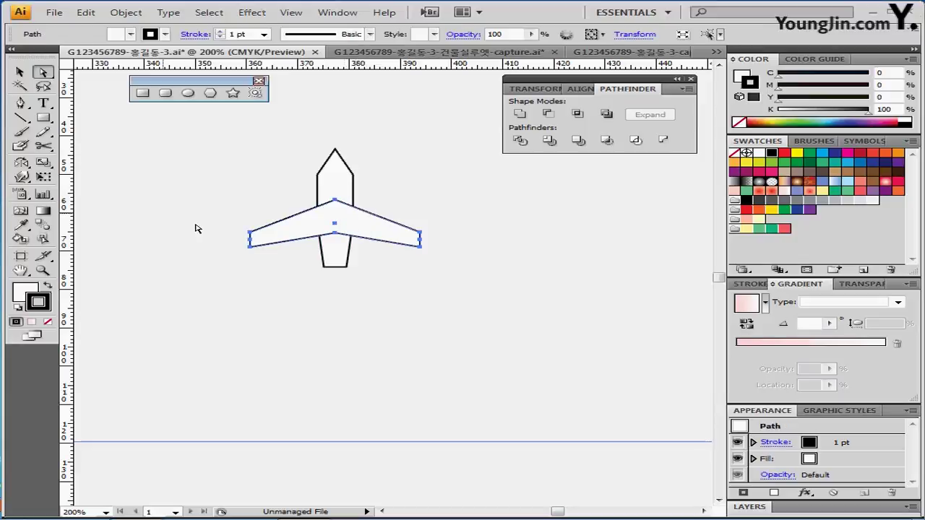
double_click(43, 164)
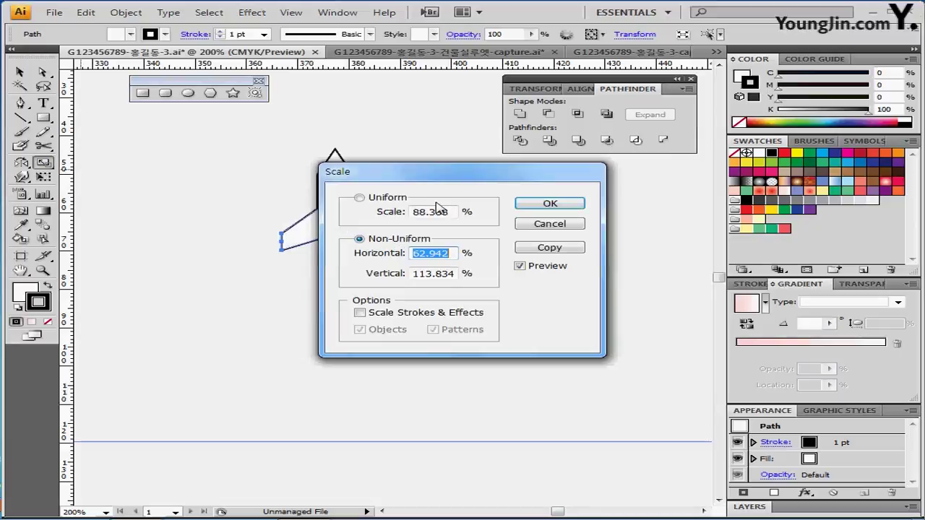
left_click_drag(490, 167, 543, 147)
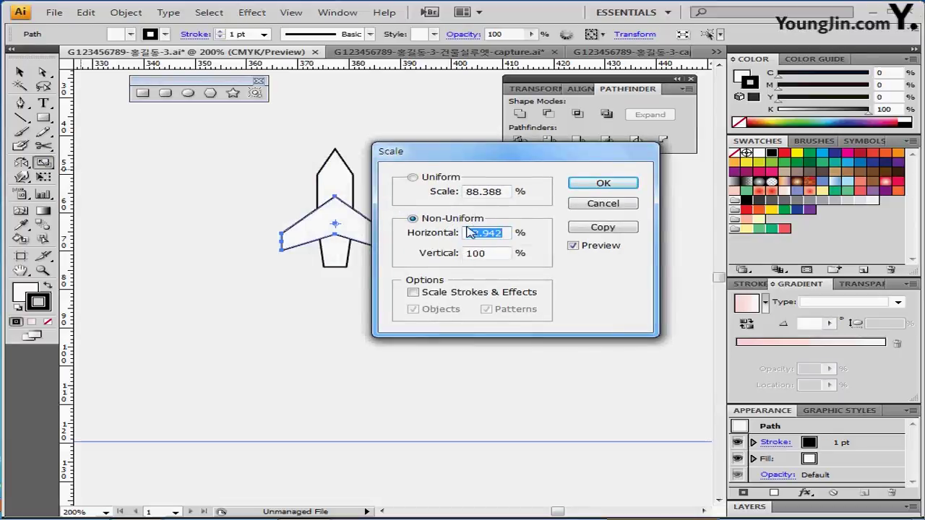
type("40")
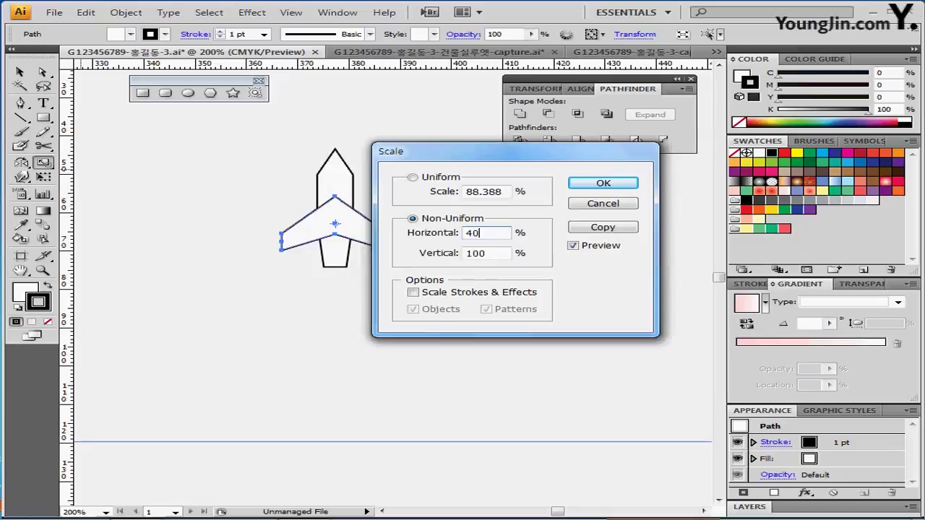
key("Tab")
type("60")
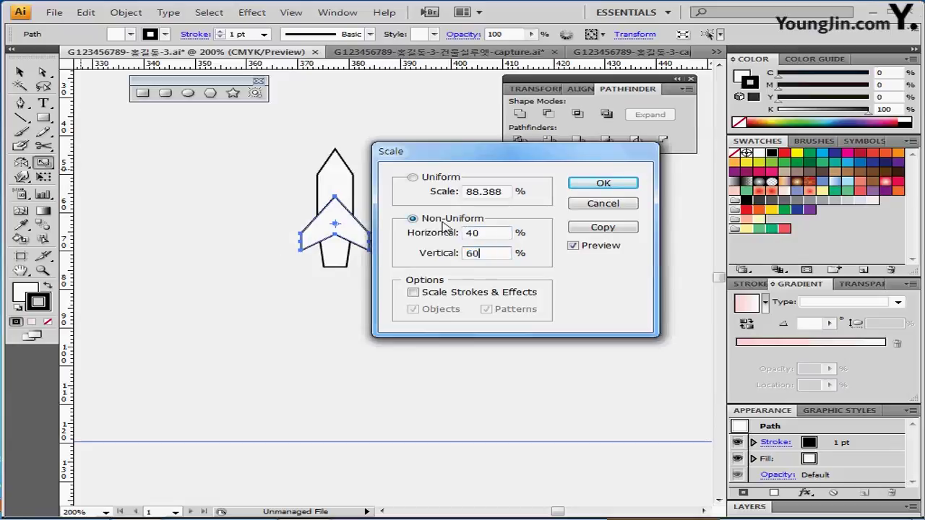
left_click(595, 230)
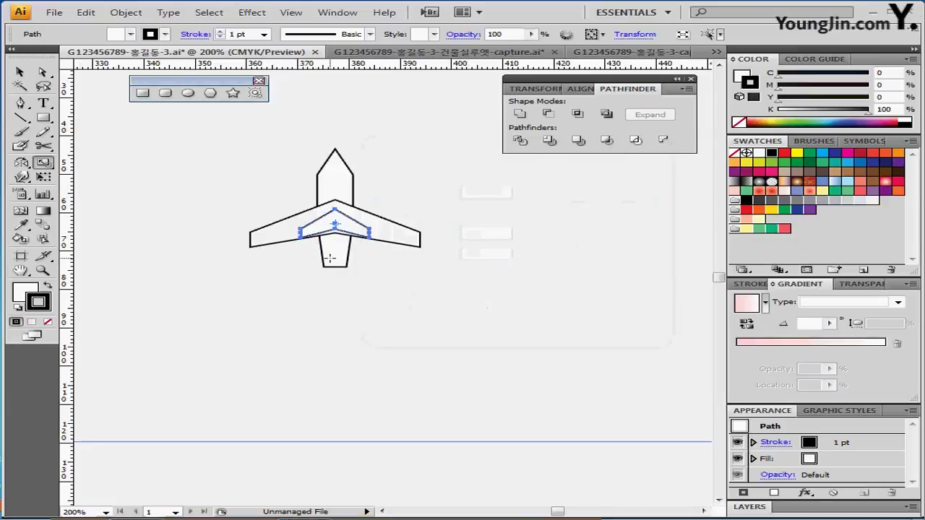
- Move the small wing copy straight down to the fuselage's lower end as the tail wing
left_click_drag(354, 225, 350, 265)
key("Down")
key("Down")
key("Down")
key("Down")
key("Down")
key("Down")
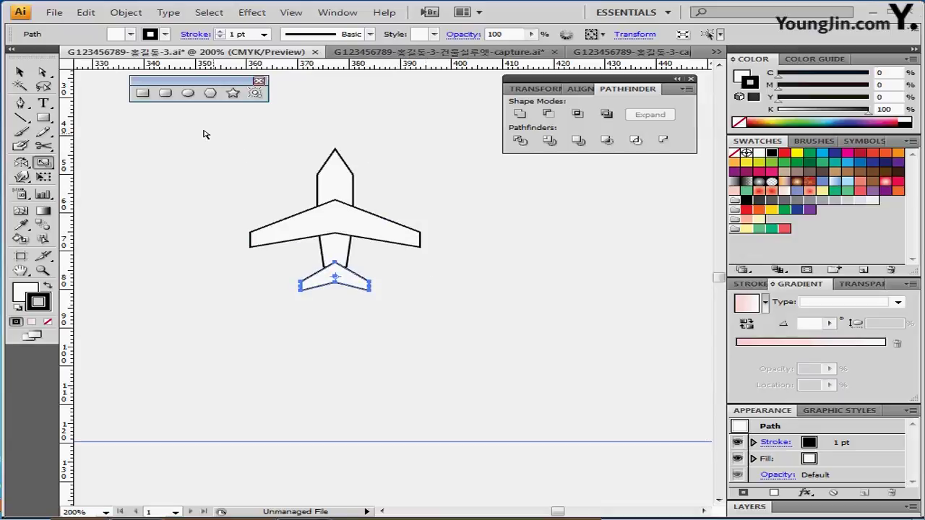
- Apply the Round Corners effect with a 2.5 mm radius to the fuselage, wings and tail together
left_click_drag(191, 127, 475, 347)
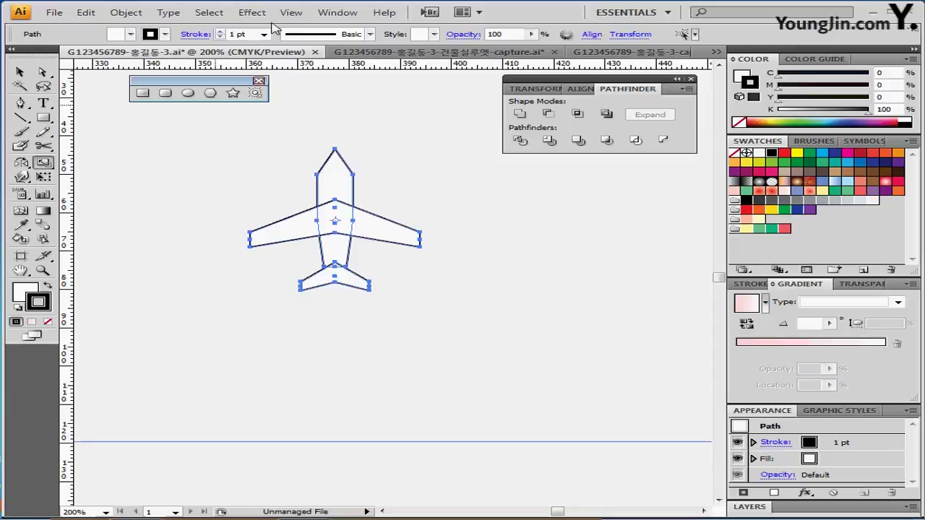
left_click(250, 13)
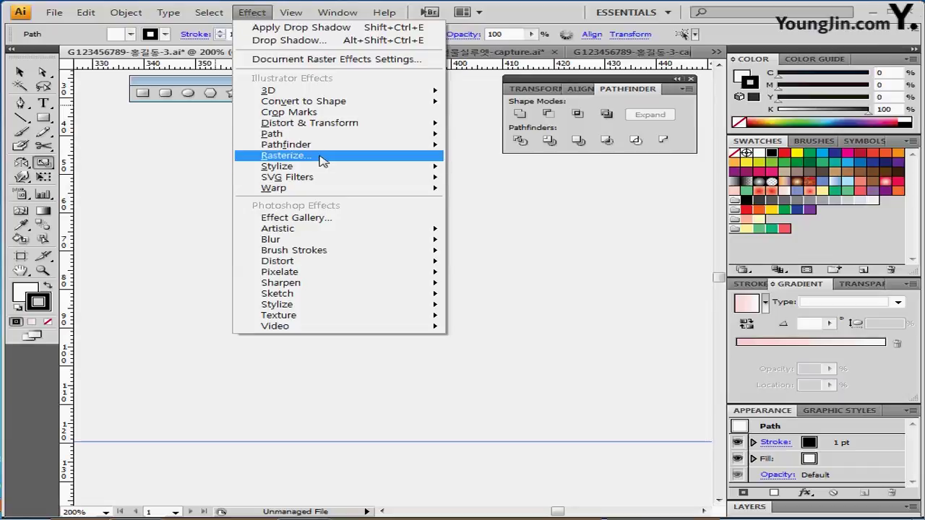
mouse_move(318, 167)
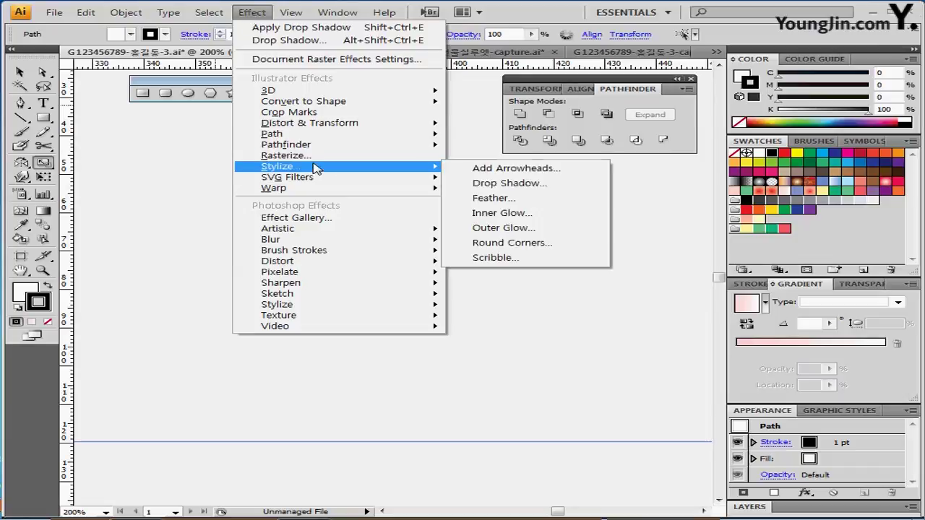
left_click(512, 243)
left_click(466, 266)
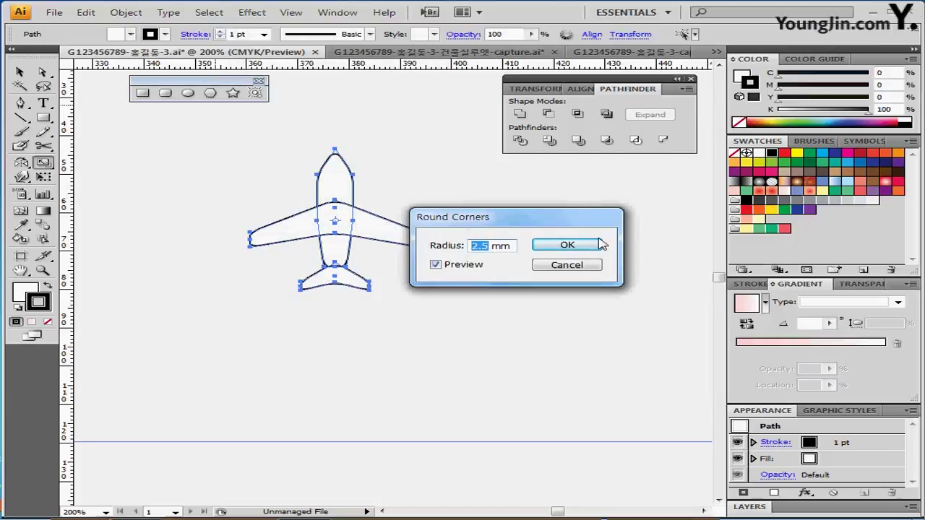
left_click(567, 245)
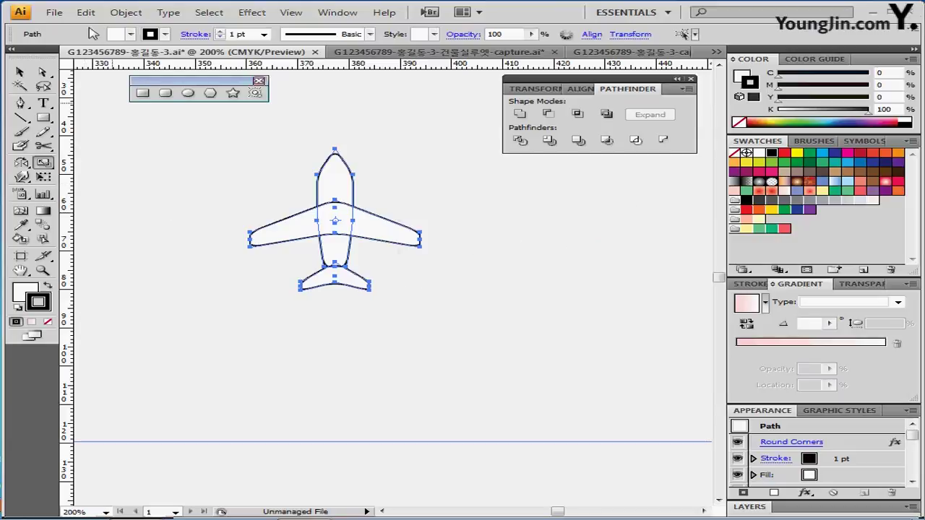
- Expand the appearance of the rounded airplane shapes and shift the whole airplane slightly downward
left_click(126, 12)
left_click(200, 181)
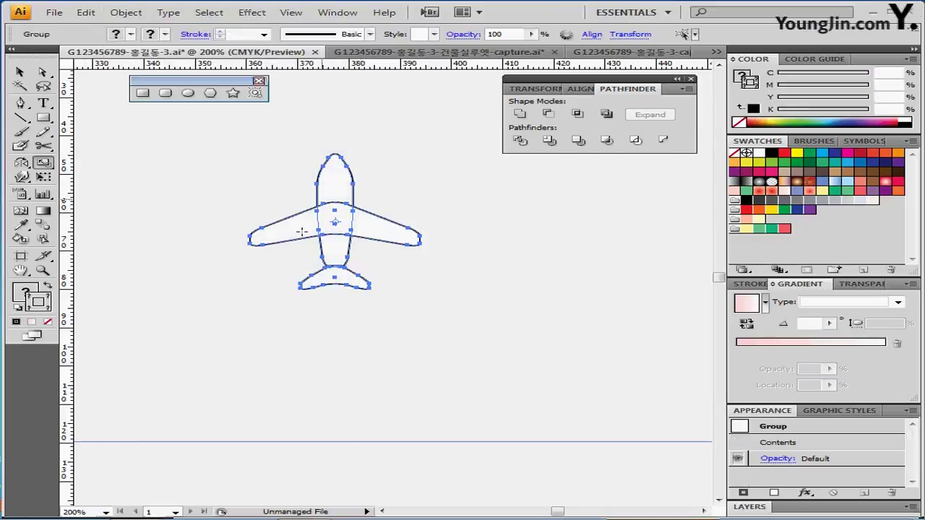
left_click_drag(332, 275, 334, 279)
left_click(370, 323)
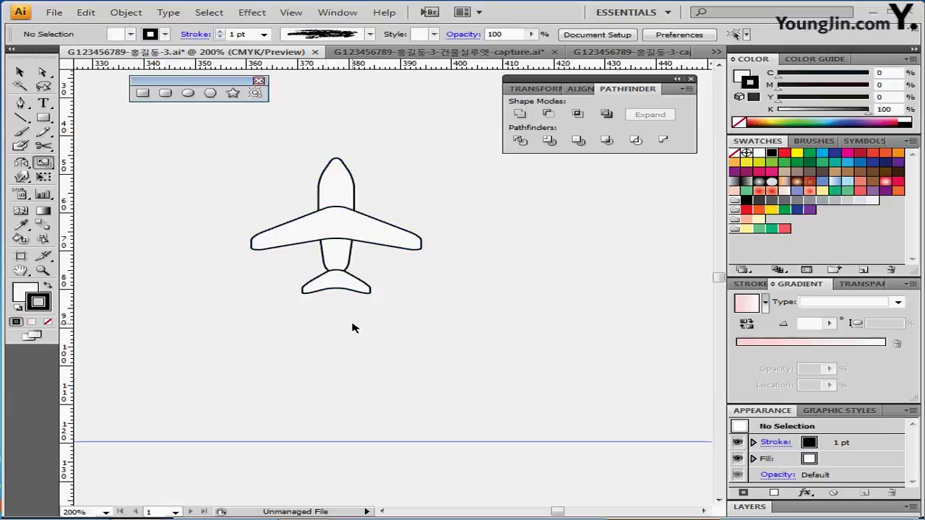
- Draw a small unfilled rectangle with a black 1 pt stroke over the middle of the tail wing's lower edge
left_click(353, 289, "ctrl")
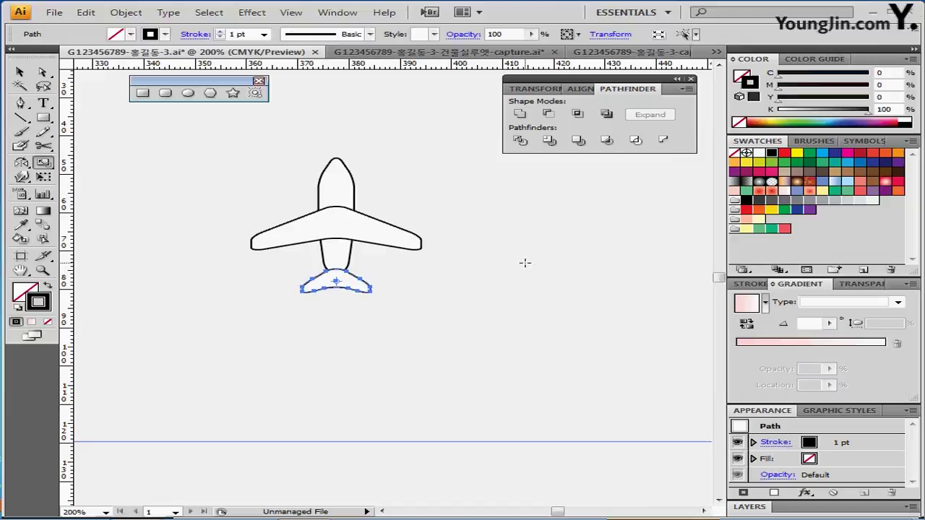
left_click(233, 268)
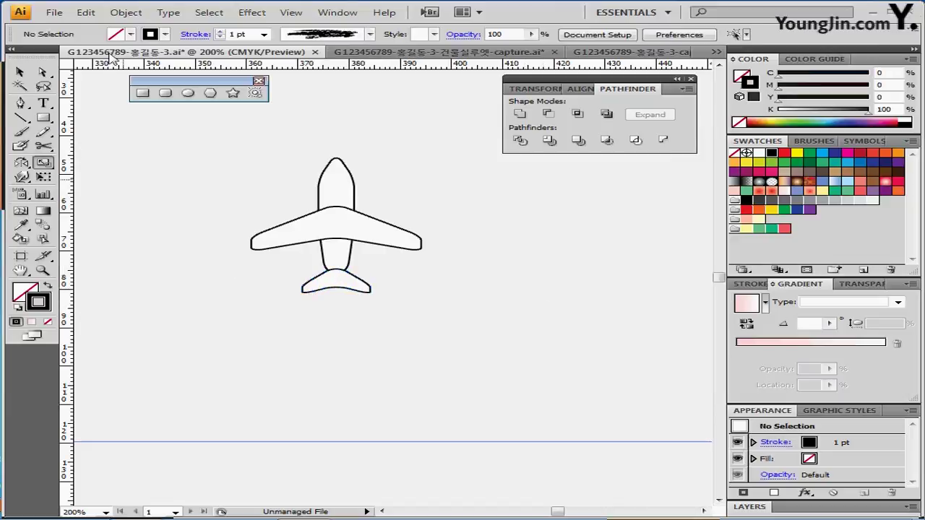
left_click(143, 93)
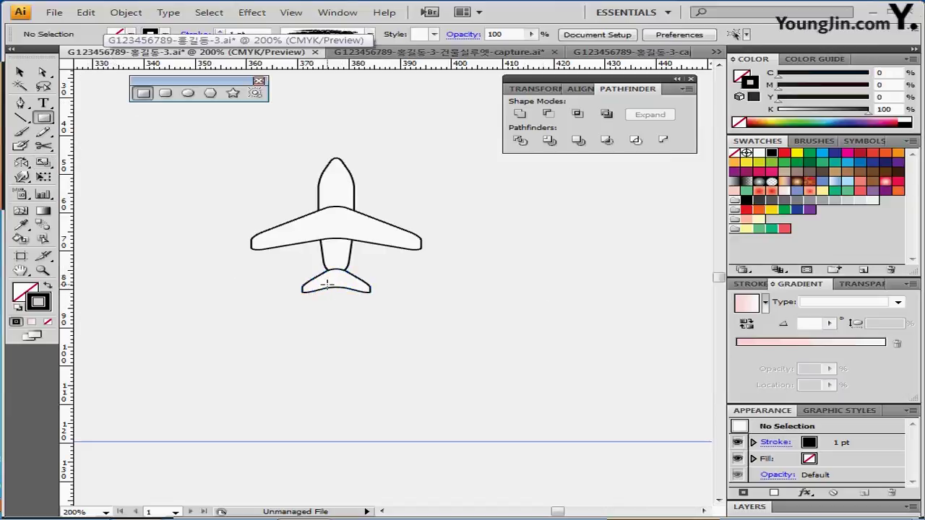
left_click_drag(331, 282, 348, 293)
left_click(370, 289, "ctrl+shift")
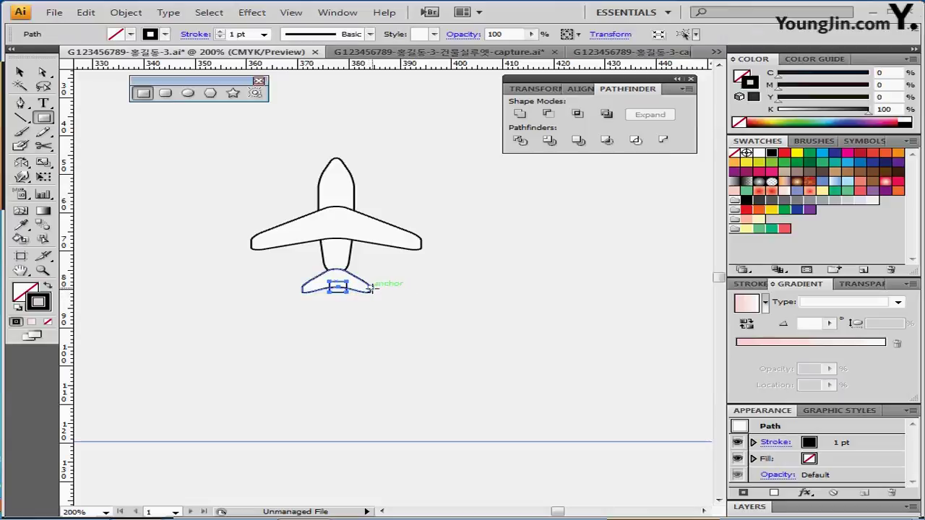
left_click(379, 296, "ctrl")
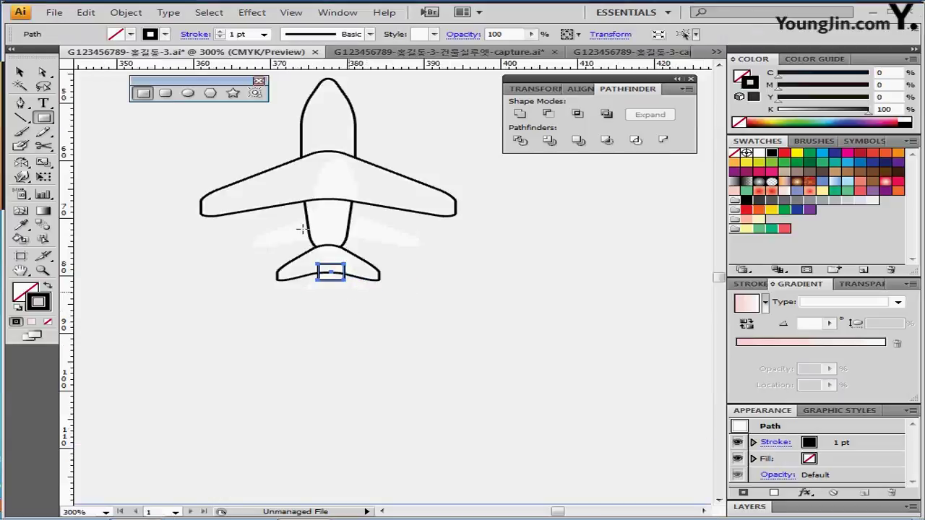
- Align all airplane parts and the small tail rectangle to their horizontal center
left_click(20, 72)
left_click_drag(234, 128, 409, 309)
left_click(581, 88)
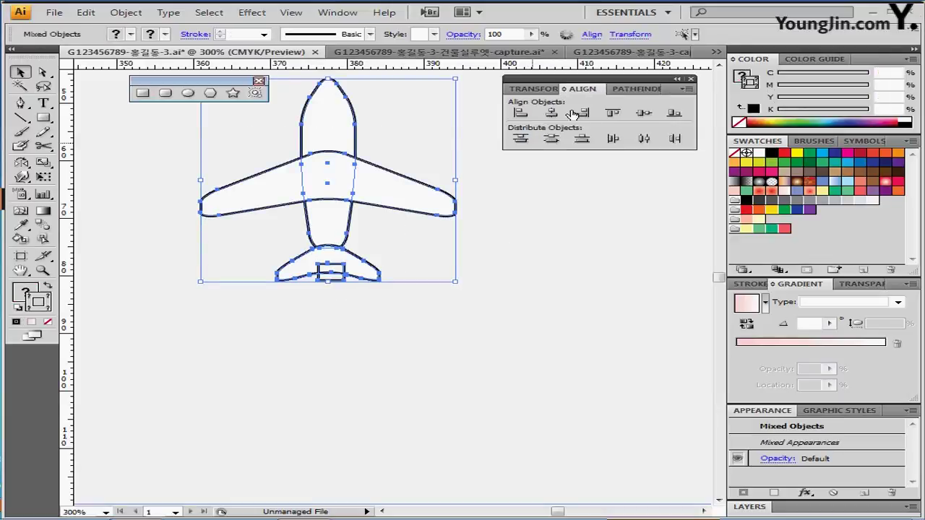
left_click(553, 115)
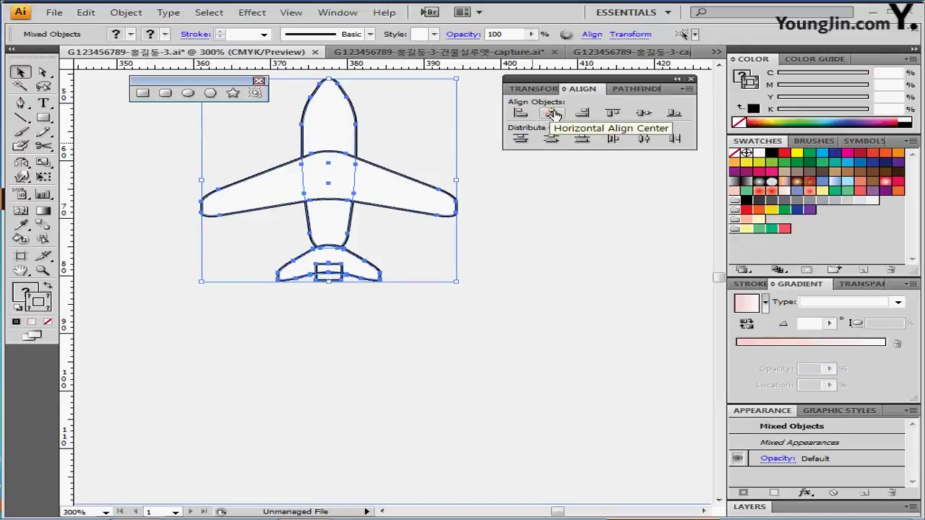
scroll(378, 258, "up", 2)
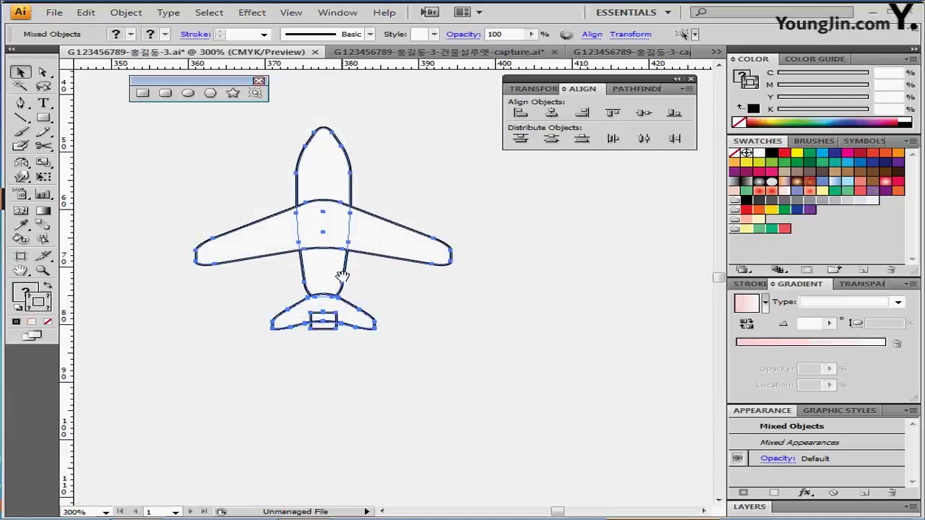
- Try to unite all airplane parts into one shape and undo the merge
left_click(643, 89)
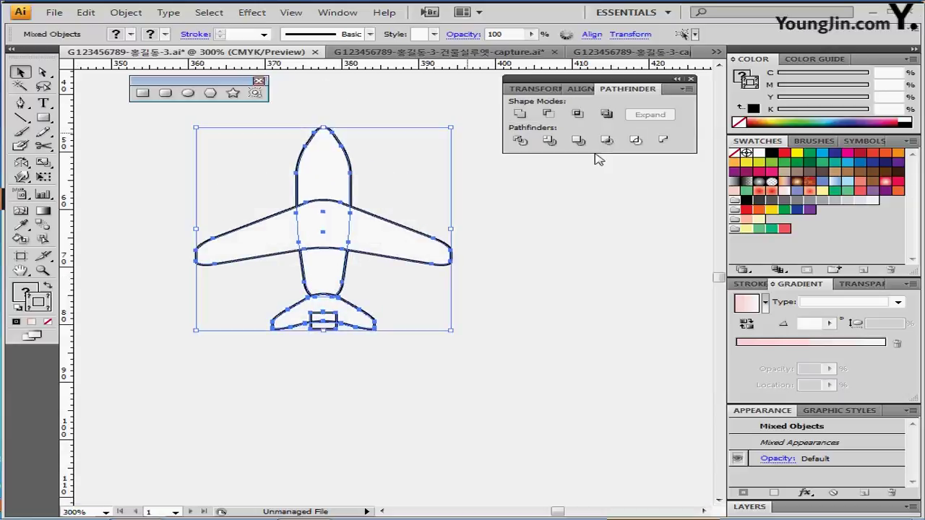
left_click(518, 115)
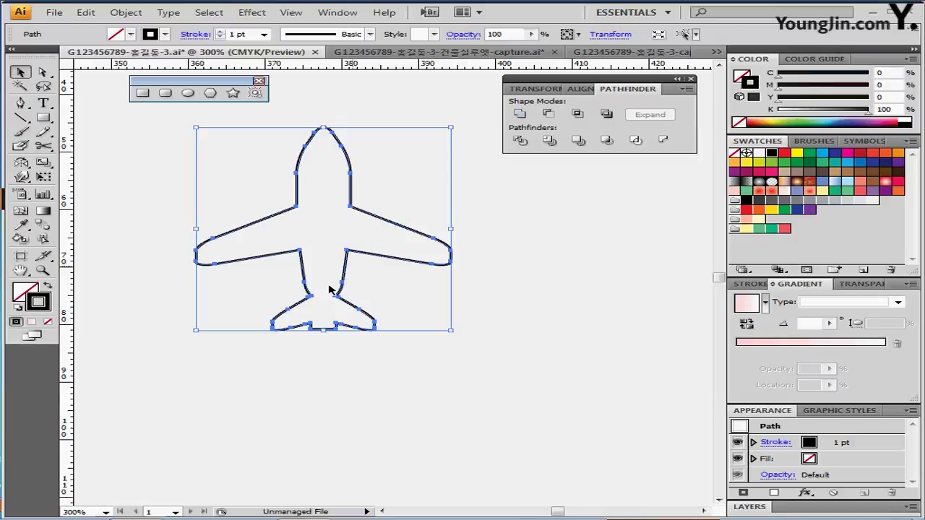
key("ctrl+z")
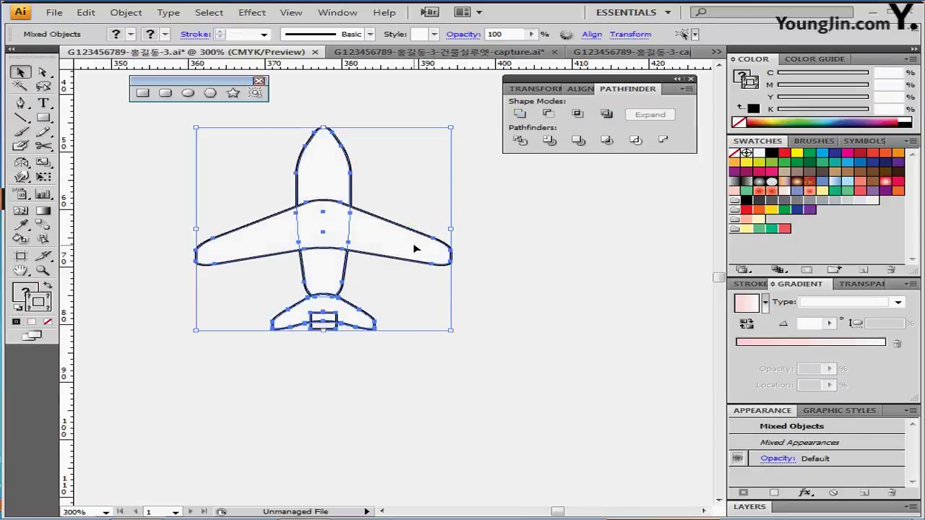
- Unite the fuselage, tail wing and small tail rectangle into one shape, leaving the main wings separate
left_click(391, 242, "shift")
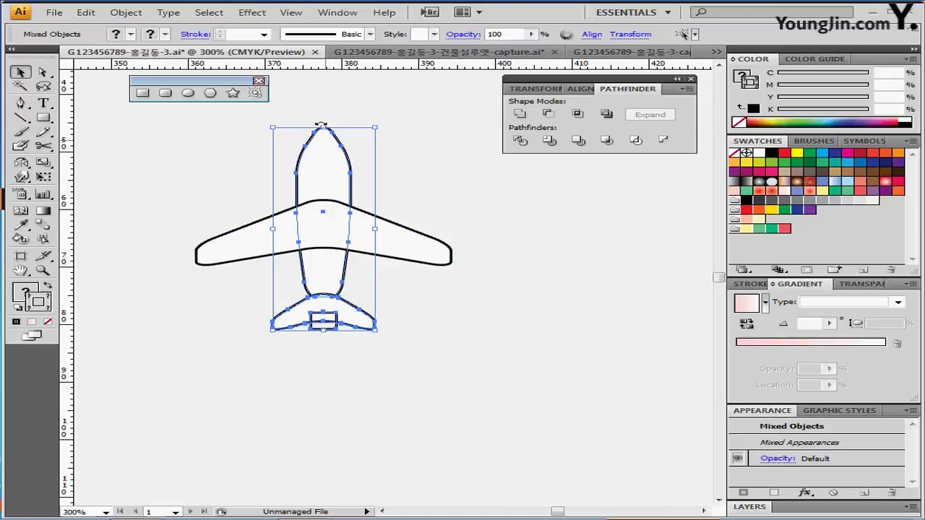
left_click(519, 115)
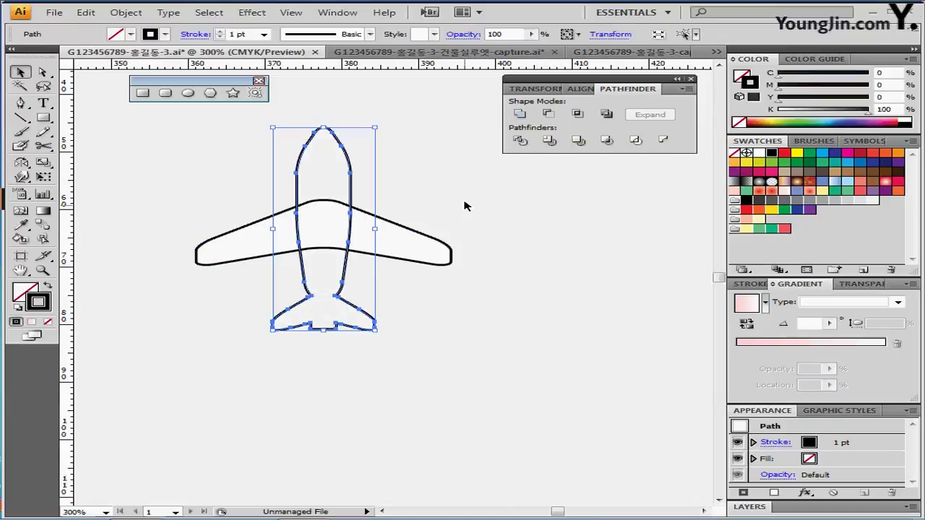
left_click(479, 301)
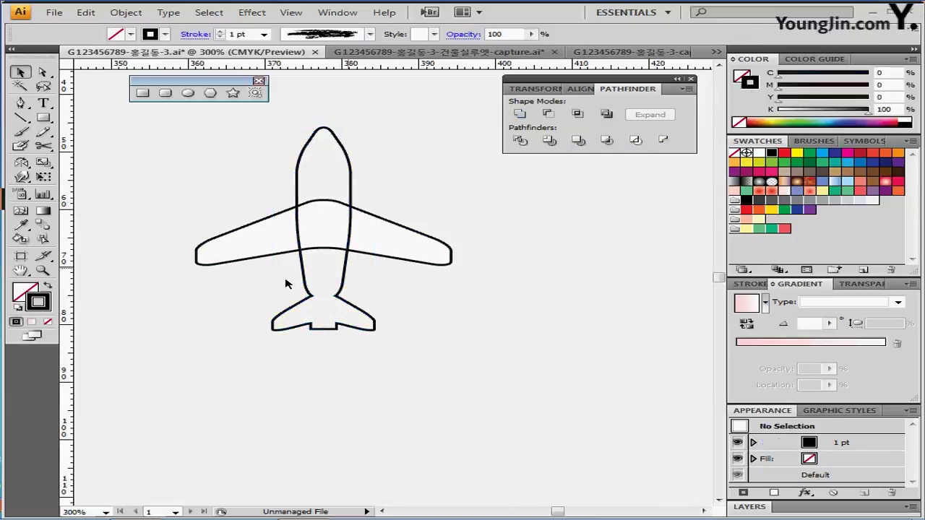
- Divide the airplane body and main wings where their outlines overlap
key("ctrl+a")
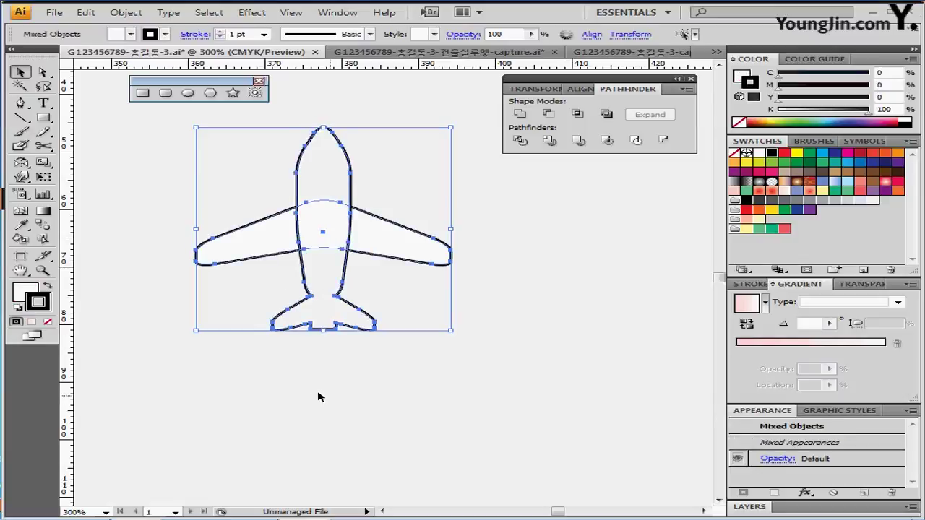
left_click(318, 397)
left_click_drag(215, 159, 364, 277)
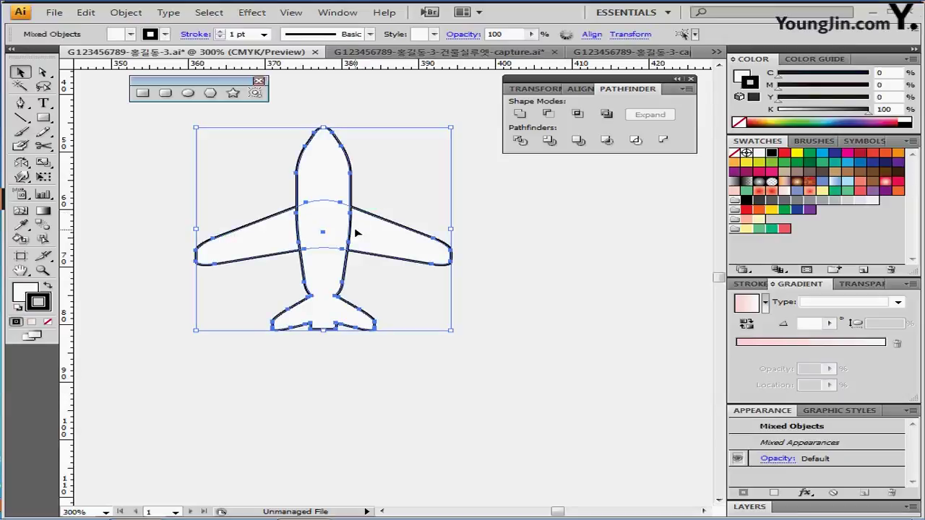
left_click(520, 142)
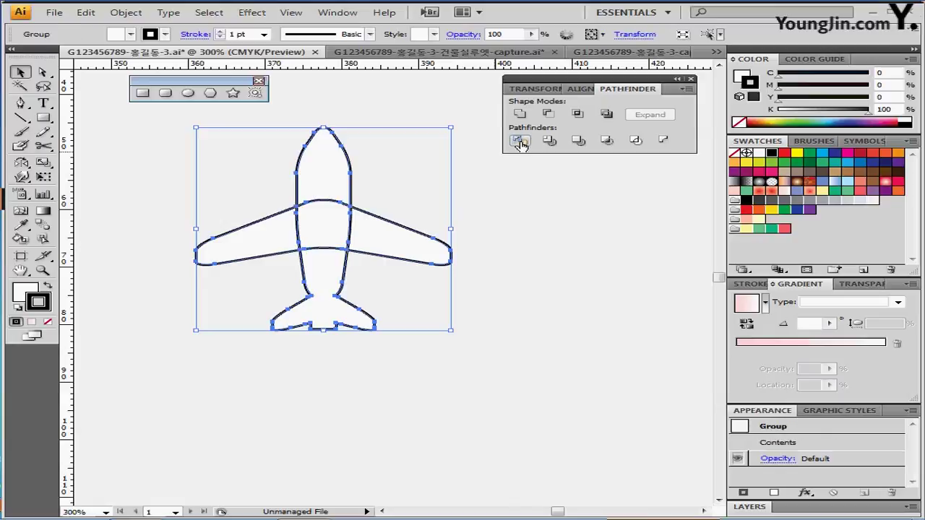
- Isolate the divided airplane group and nudge each main wing slightly outward, away from the fuselage
double_click(329, 240)
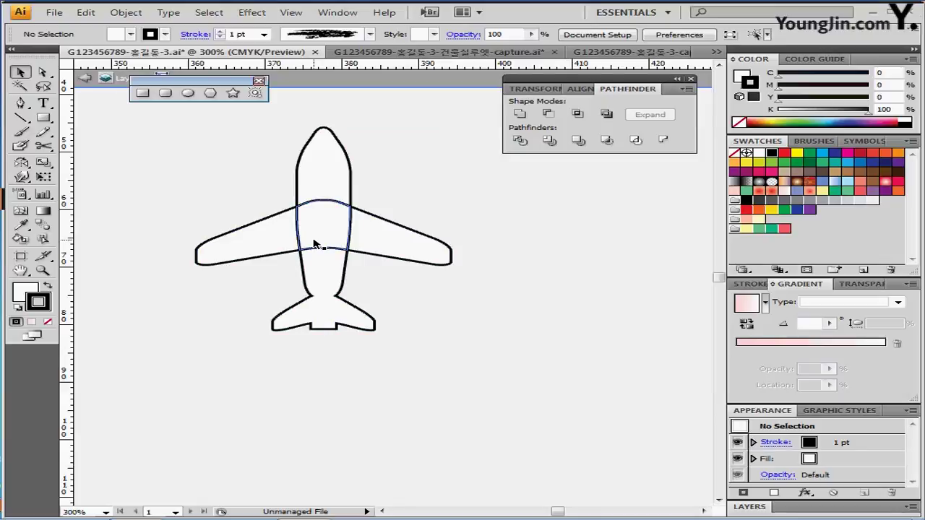
left_click(249, 242)
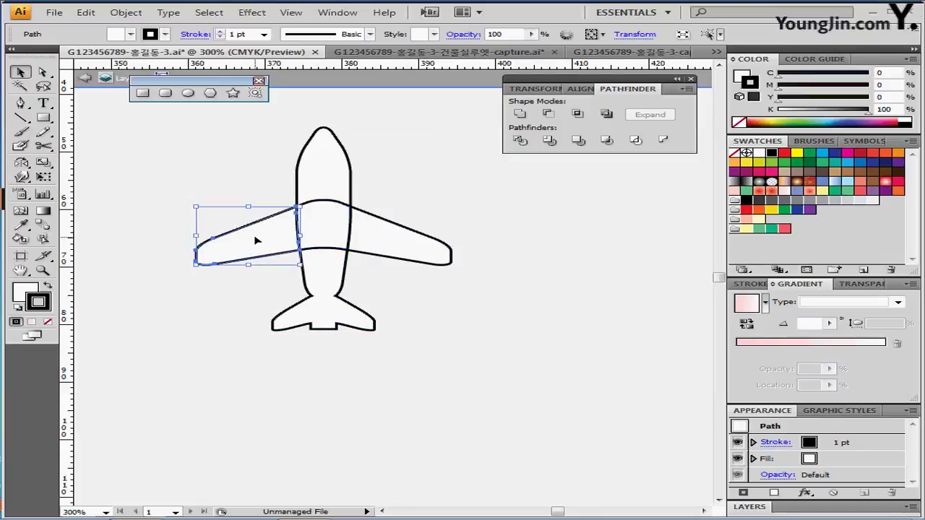
key("Left")
key("Left")
key("Left")
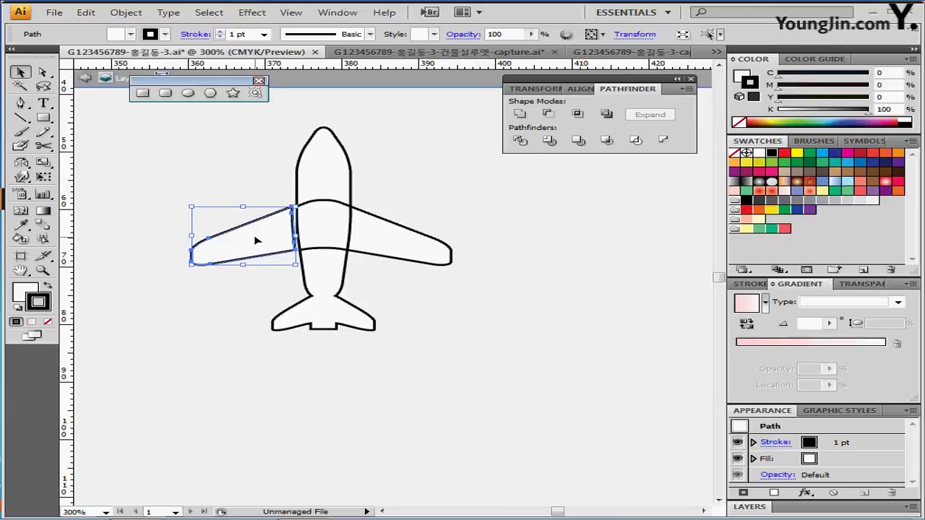
left_click(373, 230)
key("Right")
key("Right")
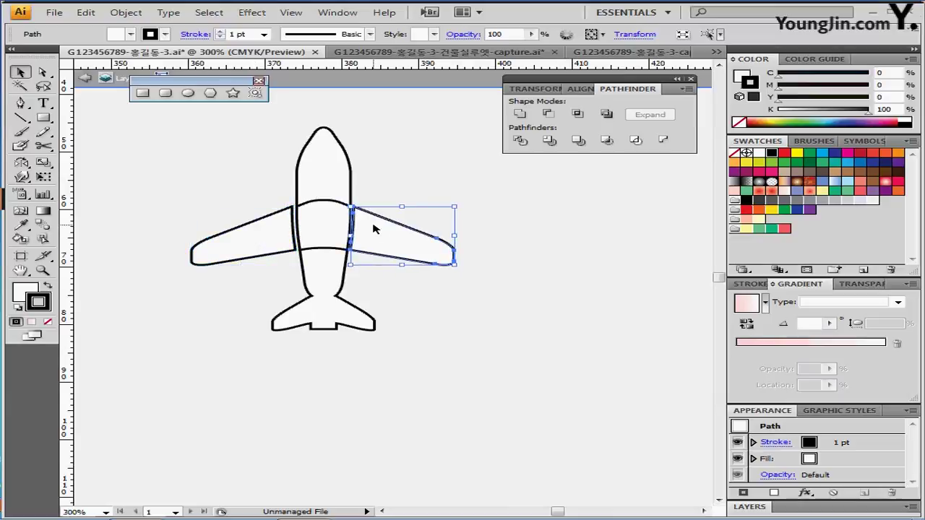
- Unite the divided fuselage sections and tail into one shape between the separated wings
left_click(397, 189)
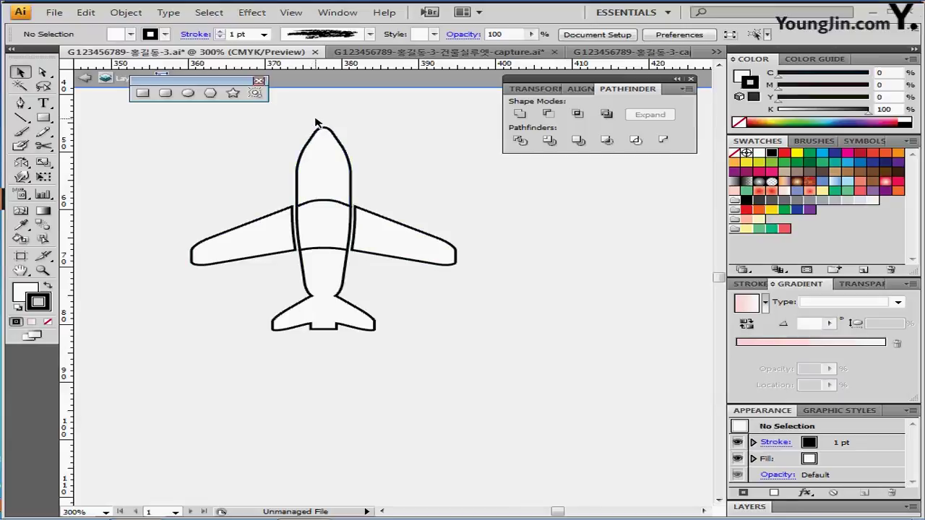
left_click(330, 262)
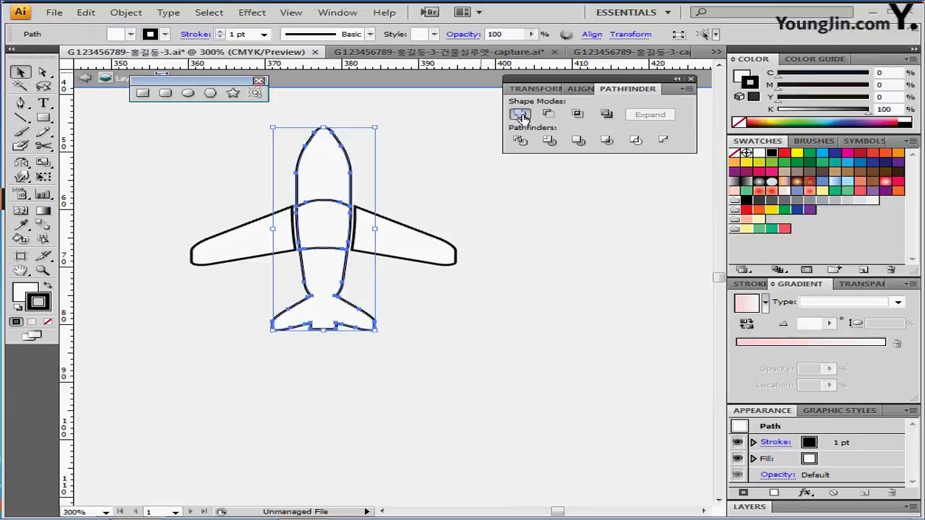
left_click(520, 114)
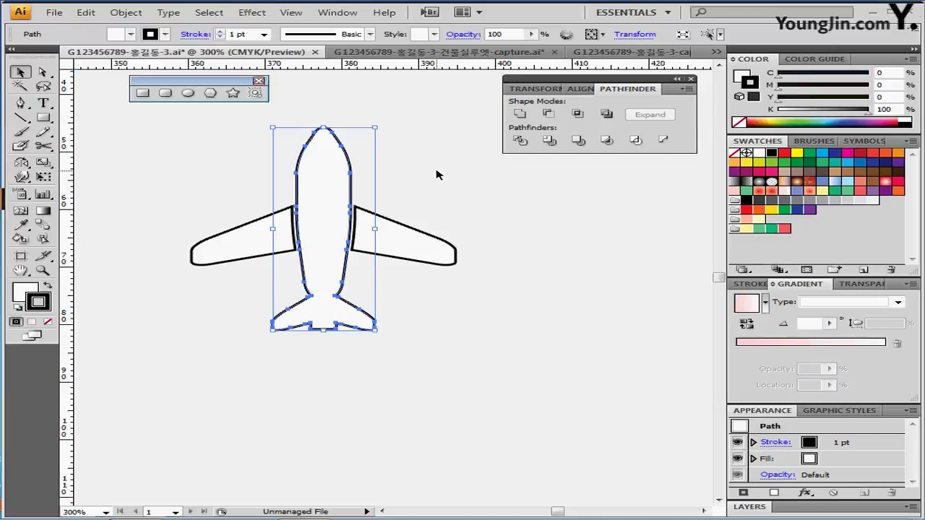
- Remove the stroke from the whole airplane group and fill it with the purple swatch
left_click_drag(437, 174, 282, 234)
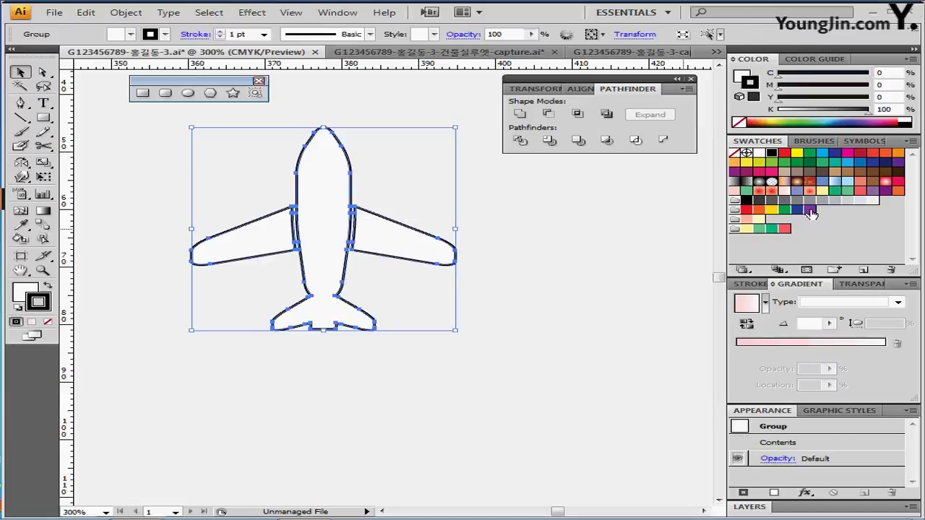
left_click(48, 322)
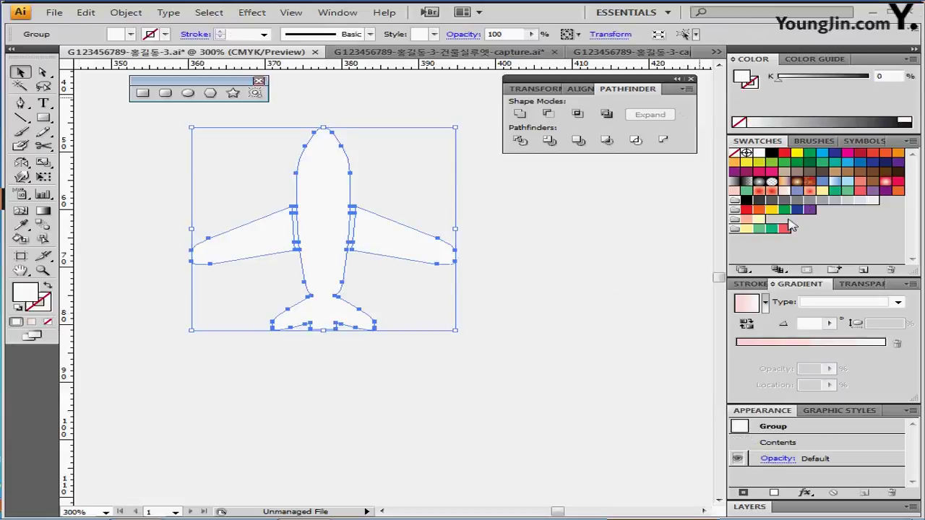
left_click(810, 209)
- Set the airplane's fill color to C 50, M 100, Y 0, K 10
left_click(883, 72)
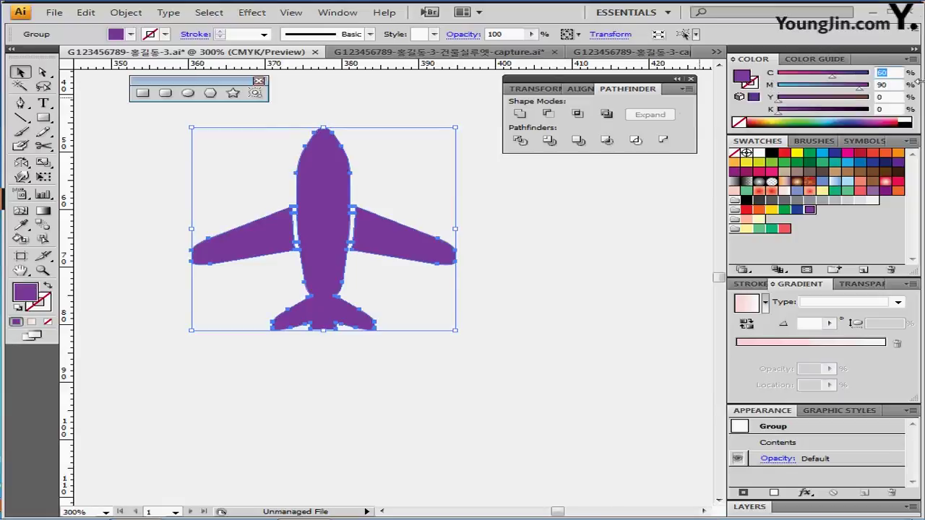
key("Tab")
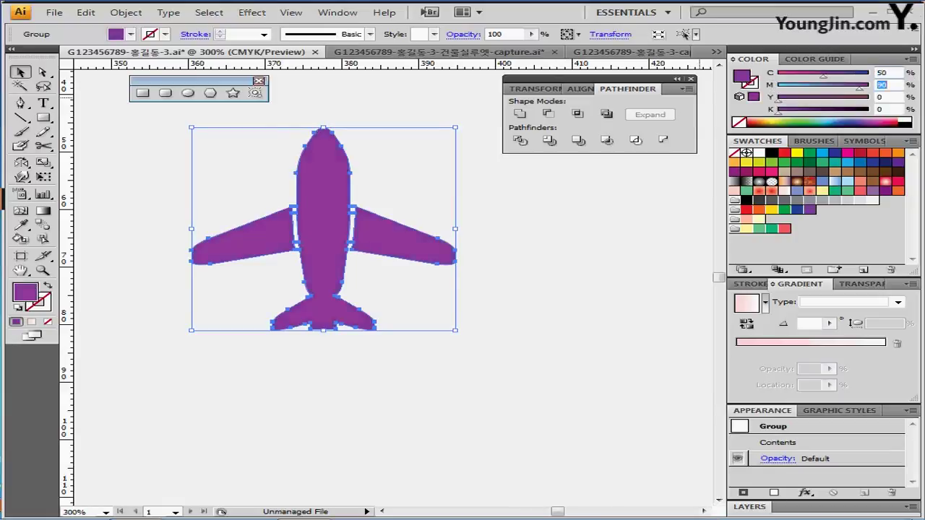
type("10")
key("Tab")
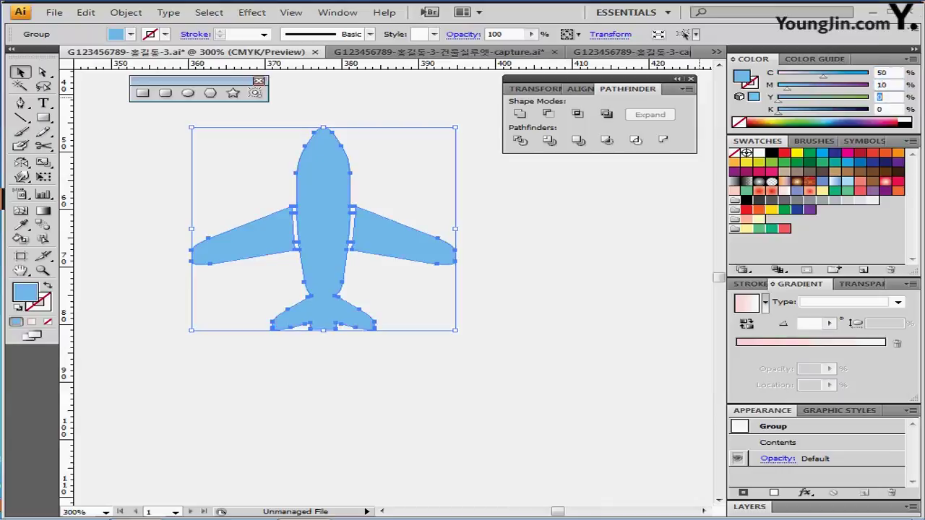
key("shift+Tab")
type("1000")
key("Tab")
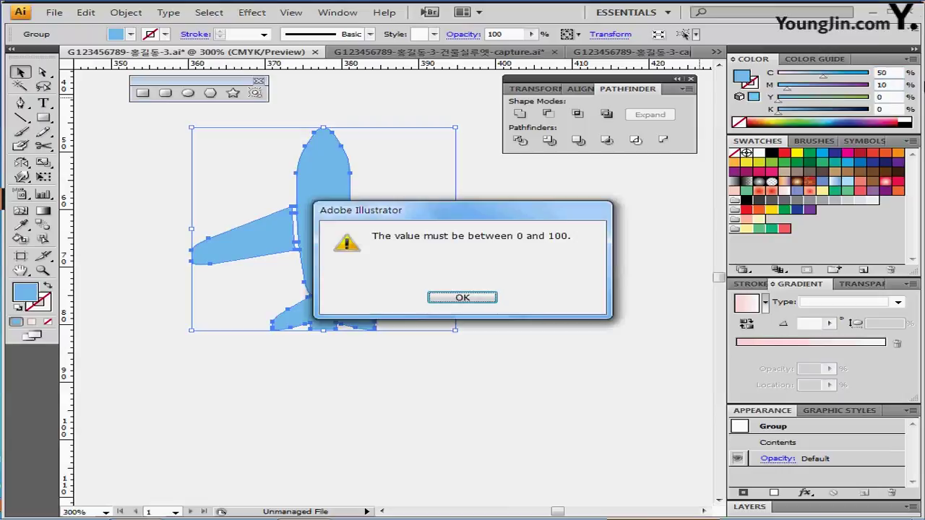
key("Return")
type("100")
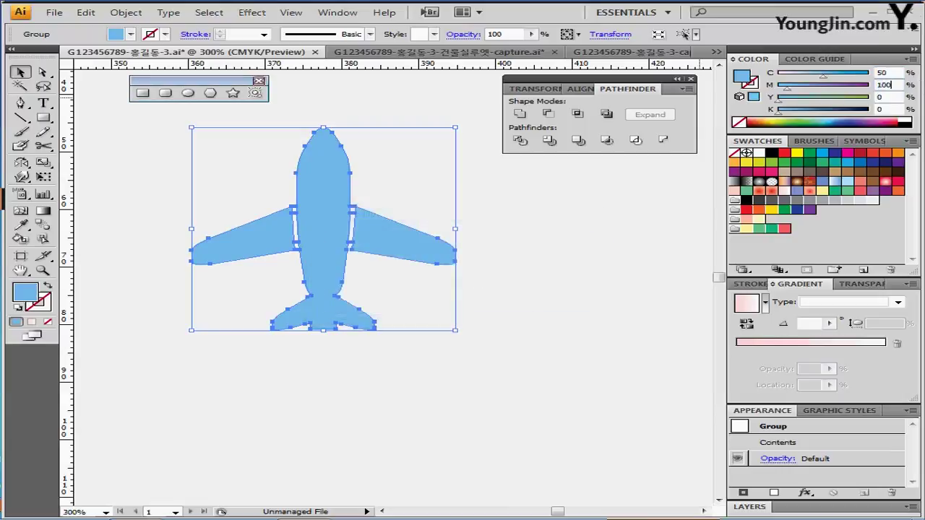
key("Tab")
key("Tab")
type("10")
key("Return")
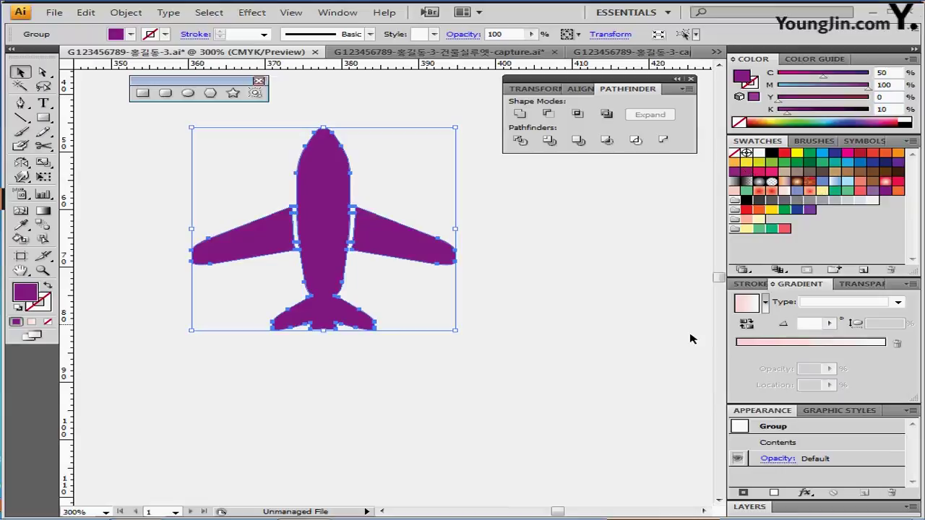
- Move the purple airplane onto the poster at the end of the curved blended trail
key("ctrl+alt+space")
left_click(359, 367, "ctrl+alt")
left_click(360, 365, "ctrl+alt")
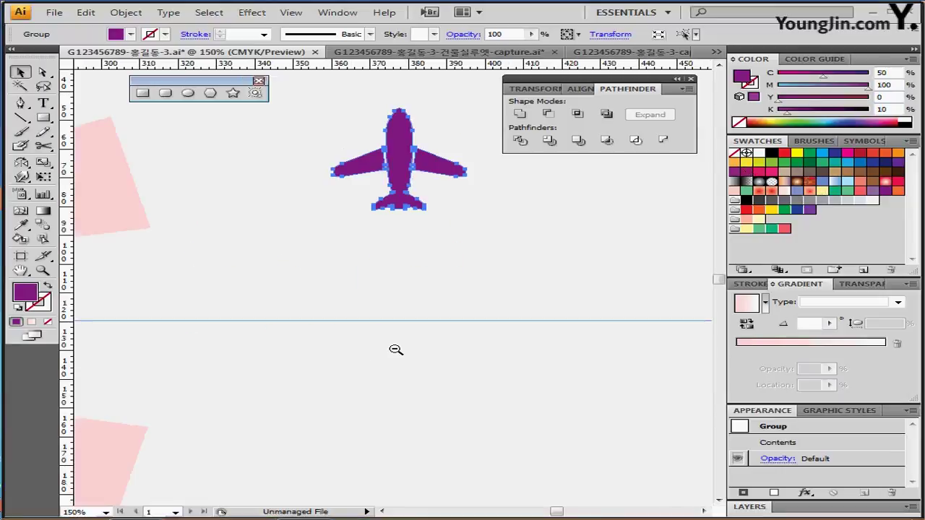
left_click(359, 362, "ctrl+alt")
left_click_drag(261, 250, 510, 289)
left_click_drag(657, 215, 180, 446)
- Rotate the airplane slightly counterclockwise to match the sketched outline and nudge it up to the tip of the trail
key("ctrl+space")
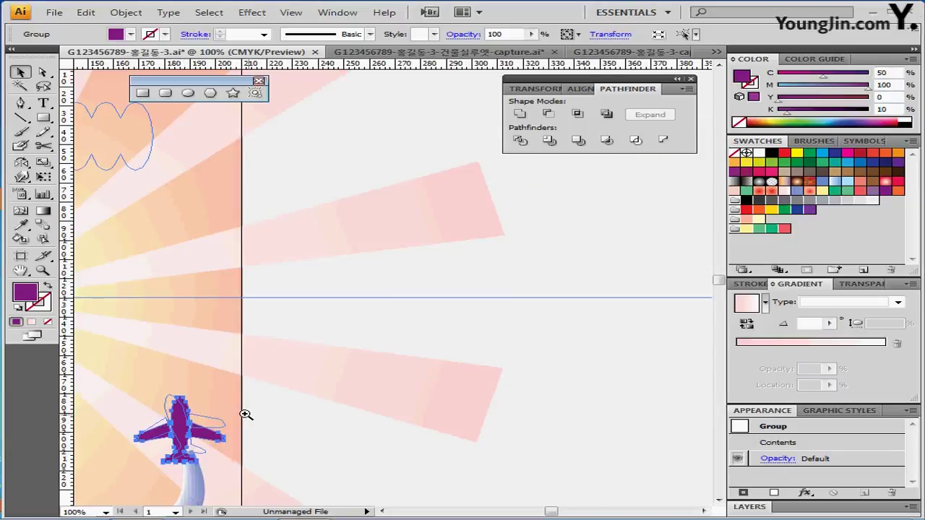
left_click(246, 413, "ctrl")
left_click_drag(287, 430, 335, 408)
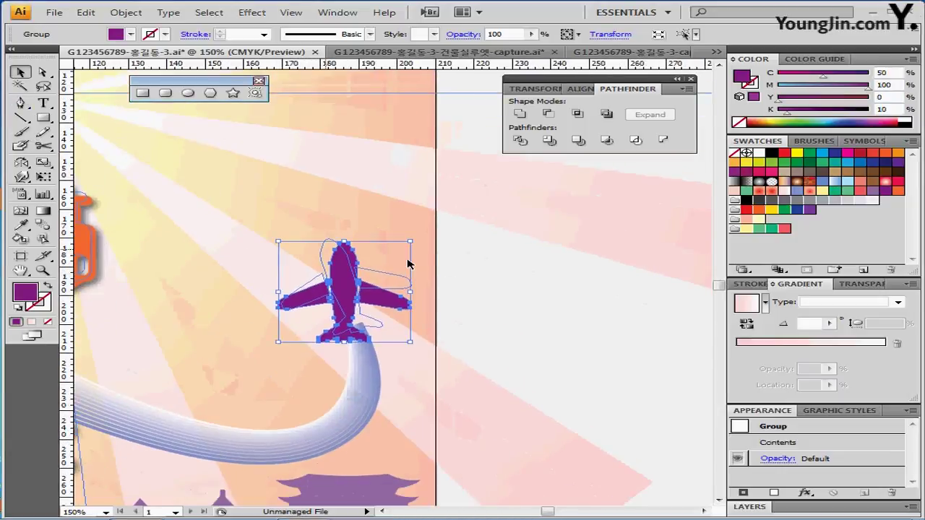
left_click_drag(414, 241, 401, 230)
left_click_drag(338, 285, 337, 286)
key("Up")
key("Up")
key("Up")
key("Up")
key("Up")
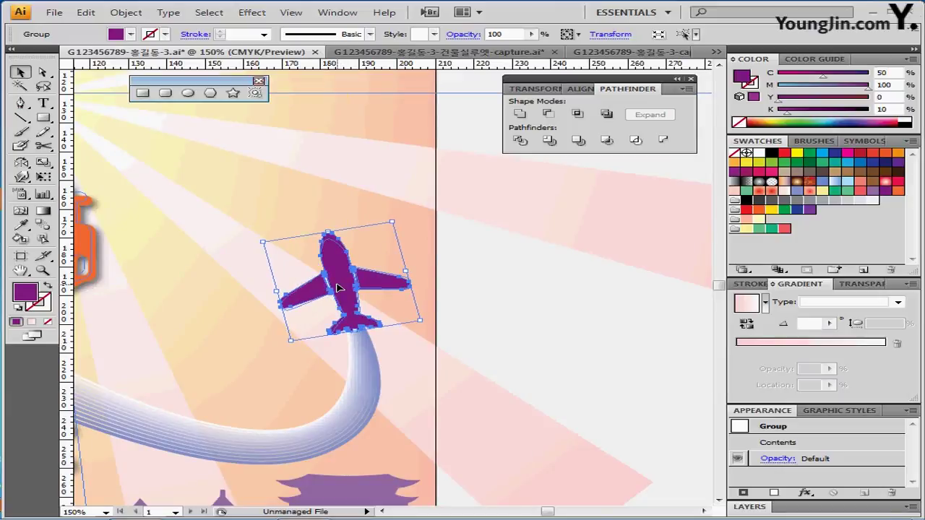
left_click(516, 331)
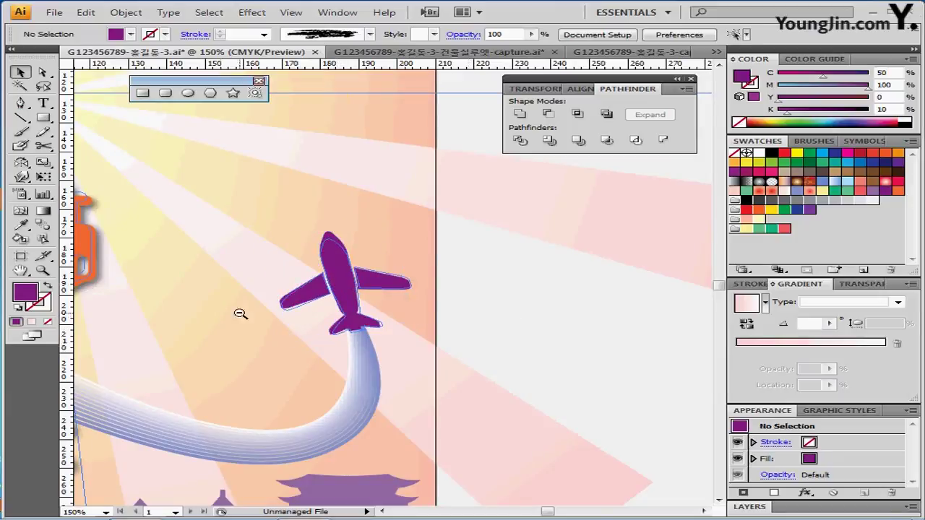
- Display the document's symbols and tear off the Symbol Sprayer tool group as a floating set over the artwork
key("ctrl+minus")
left_click_drag(299, 314, 379, 346)
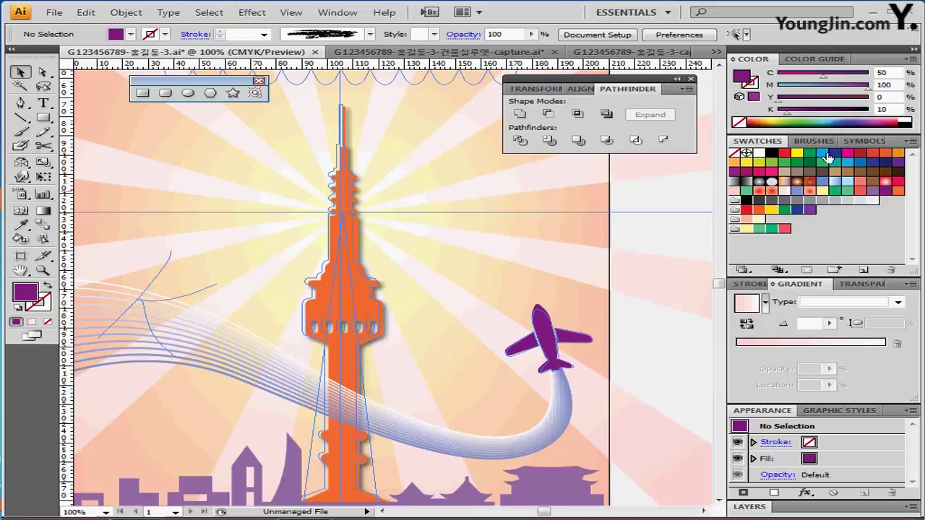
left_click(866, 141)
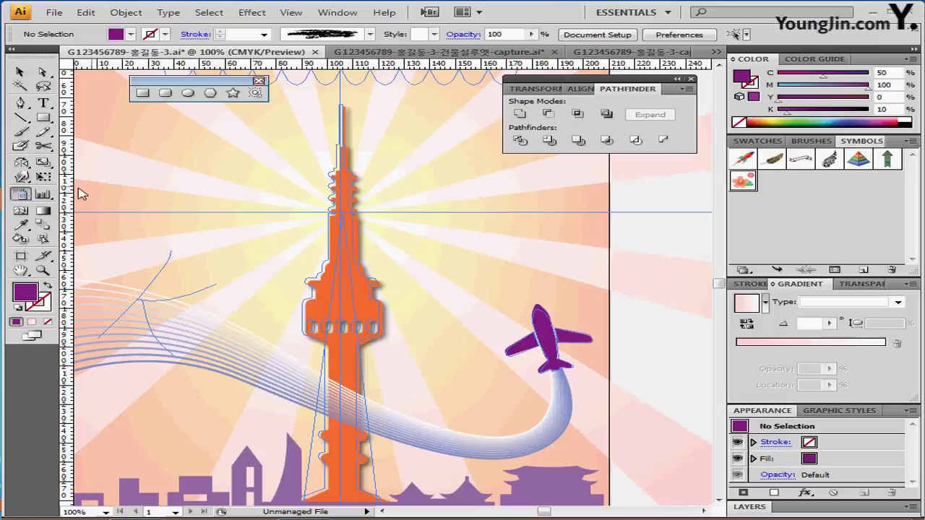
left_click(22, 195)
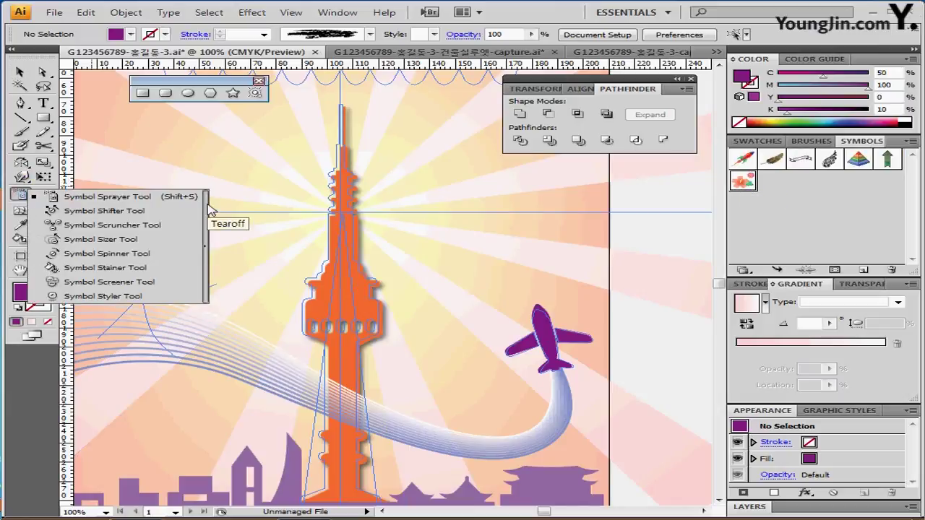
left_click(207, 210)
left_click_drag(181, 194, 611, 174)
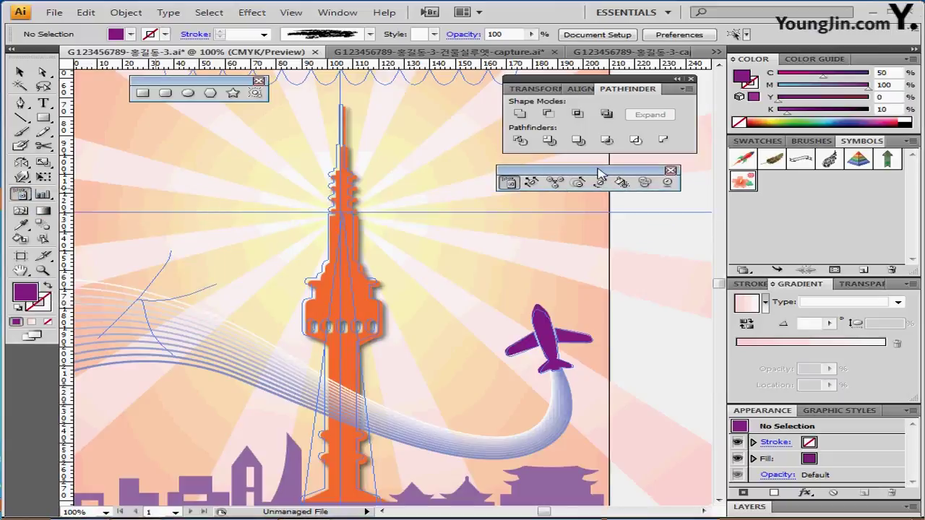
- Spray the hibiscus flower symbol on both sides of the tower, two on the left and three on the right
left_click(401, 252, "ctrl+alt")
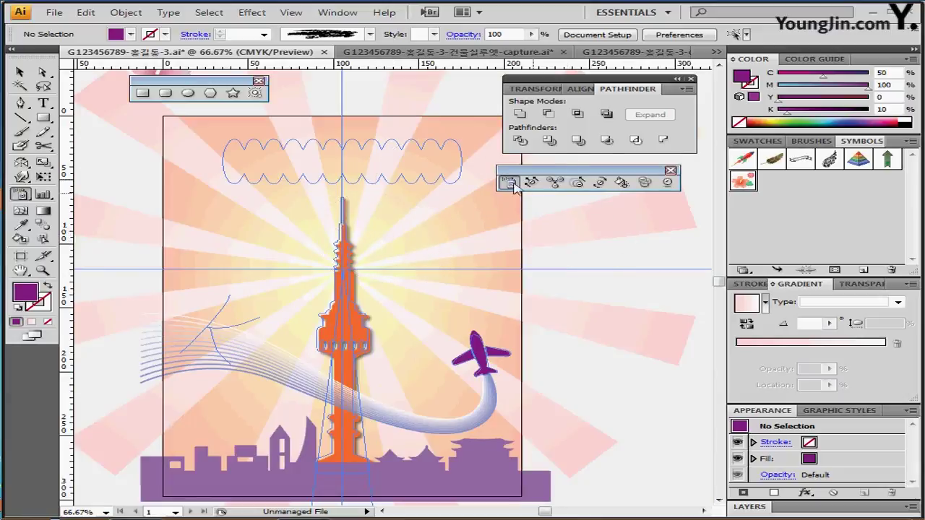
left_click_drag(252, 240, 224, 332)
mouse_move(417, 201)
left_mouse_down()
mouse_move(434, 222)
mouse_move(438, 353)
mouse_move(417, 367)
left_mouse_up()
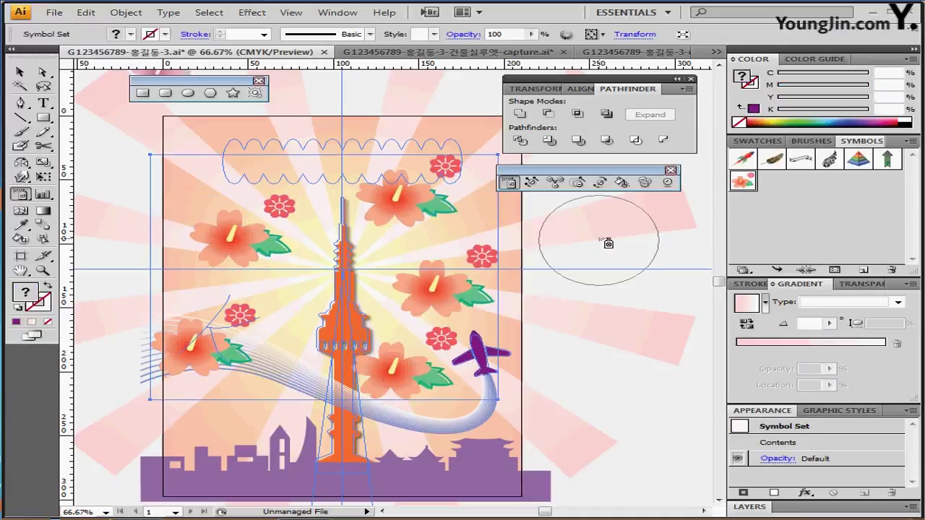
- Shrink the upper-right, lower-left and lower-right hibiscus flowers with the Symbol Sizer, leaving the other two flowers large
left_click(531, 182)
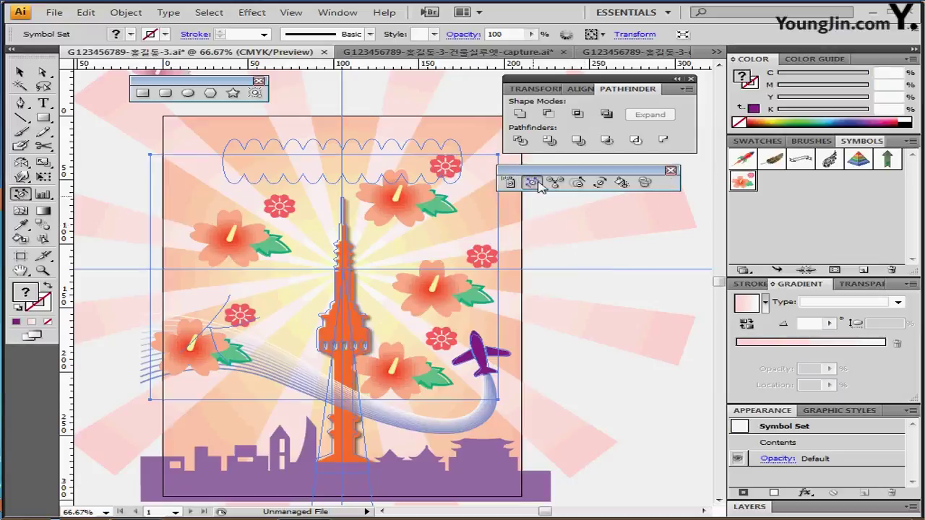
left_click(580, 184)
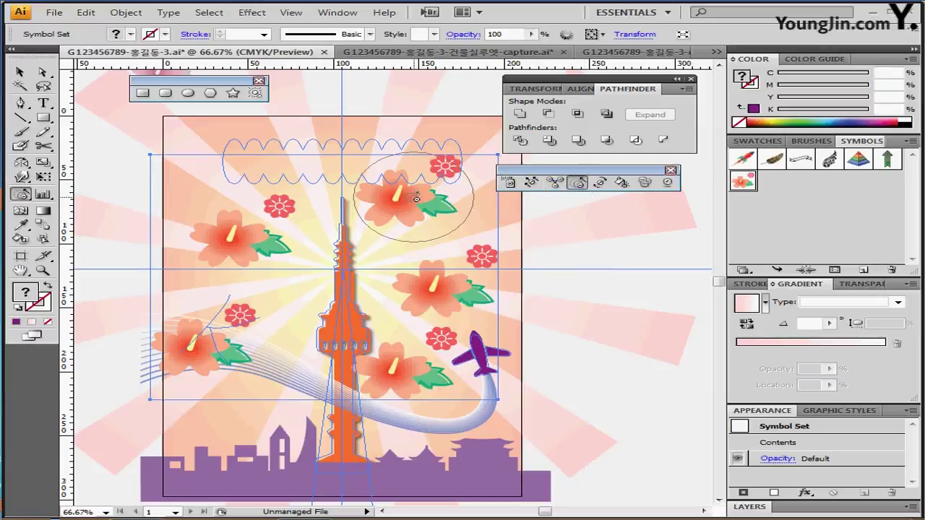
left_click(404, 207, "alt")
left_click_drag(405, 206, 405, 207)
left_click(405, 206, "alt")
left_click(205, 346, "alt")
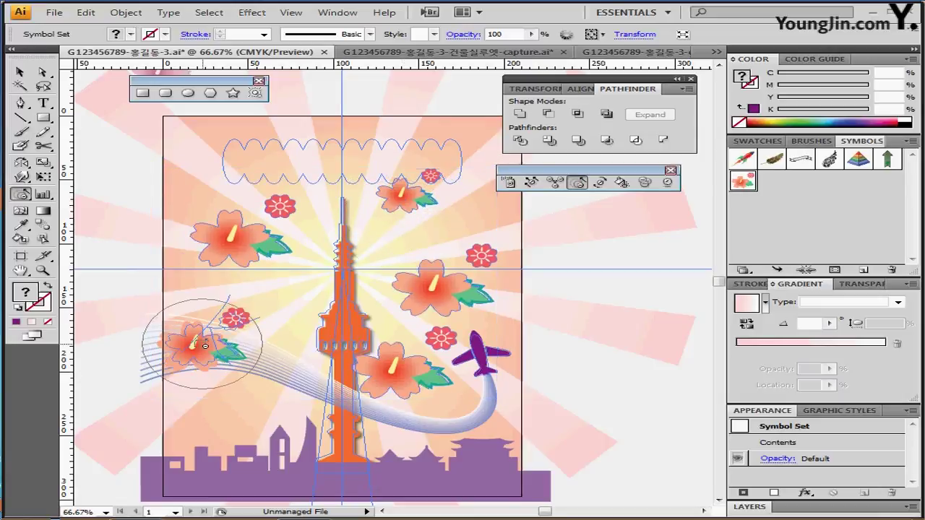
left_click_drag(205, 346, 205, 346)
left_click_drag(409, 378, 408, 377)
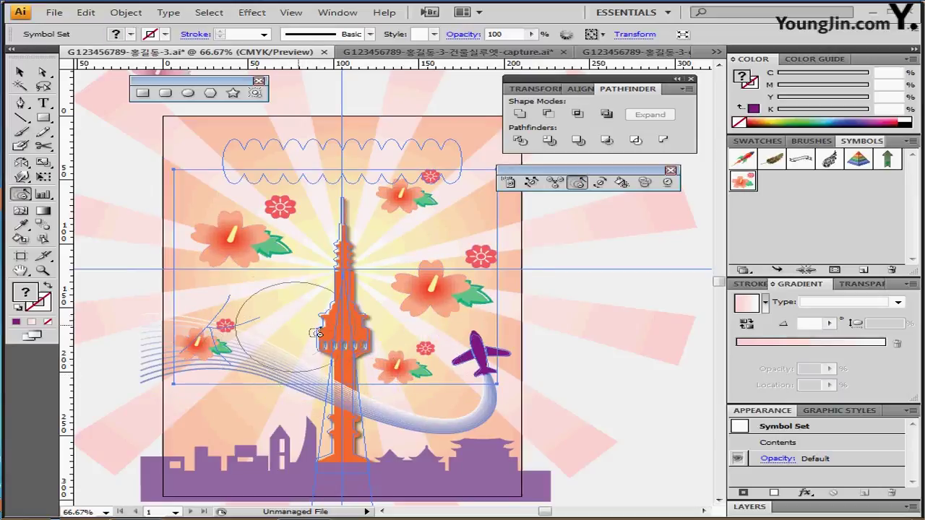
left_click_drag(208, 349, 209, 349)
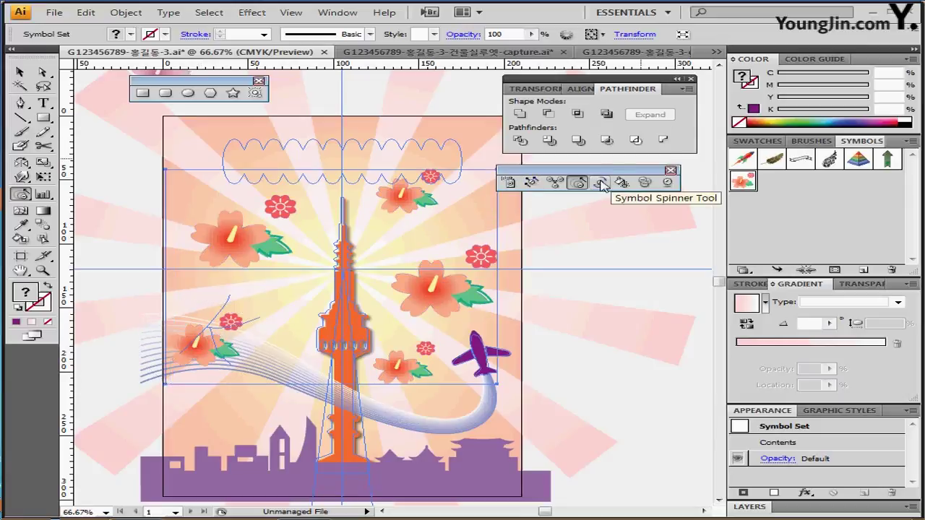
- Spin the middle-right flower counterclockwise and the upper-left flower clockwise with the Symbol Spinner
left_click(600, 183)
mouse_move(418, 295)
left_mouse_down()
mouse_move(459, 274)
mouse_move(429, 282)
left_mouse_up()
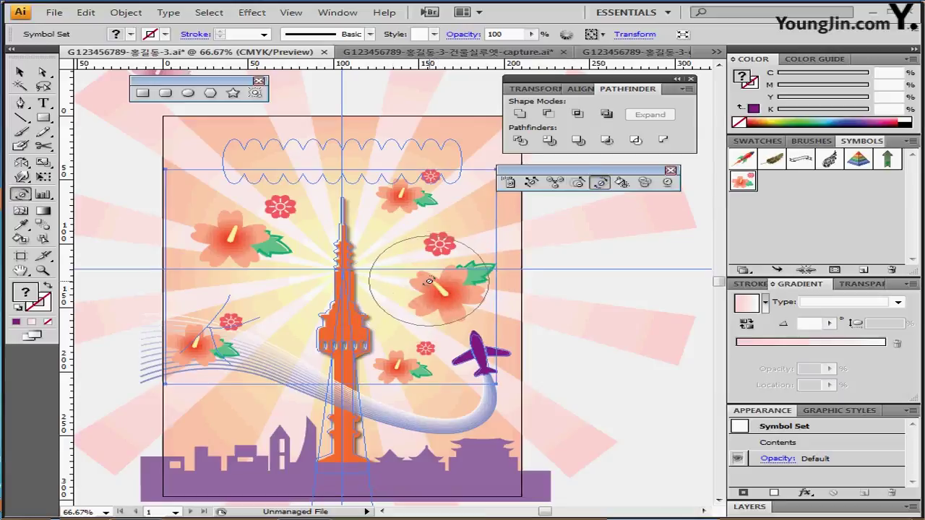
left_click_drag(229, 224, 256, 232)
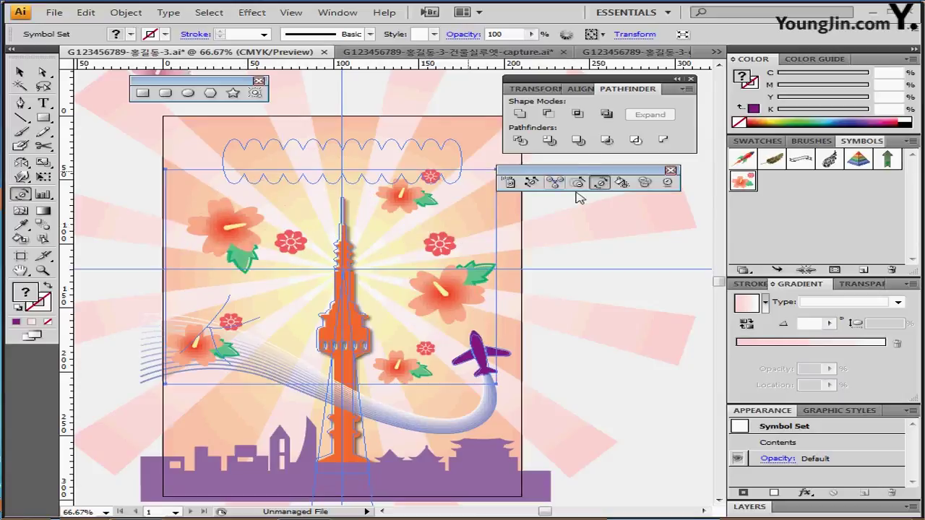
- Fade the lower-left and lower-right flowers to partial transparency with the Symbol Screener
left_click(647, 184)
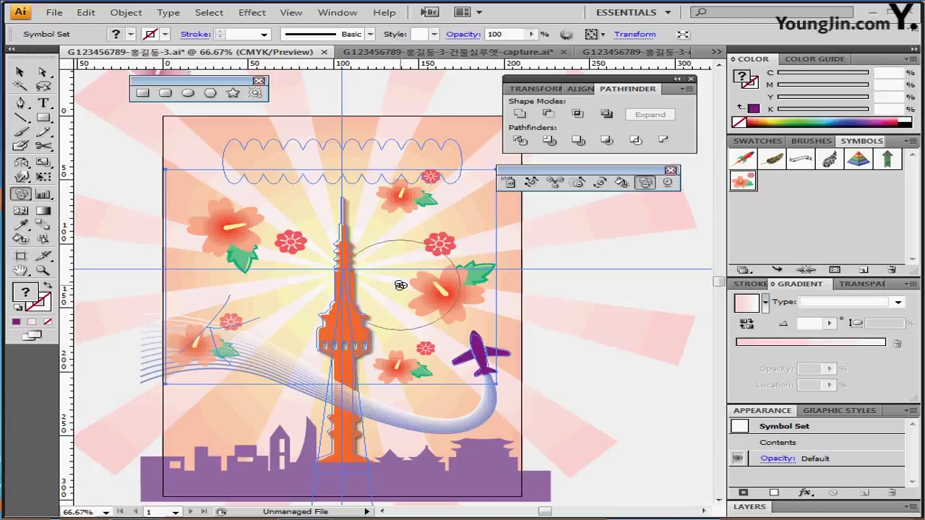
left_click_drag(413, 368, 462, 365)
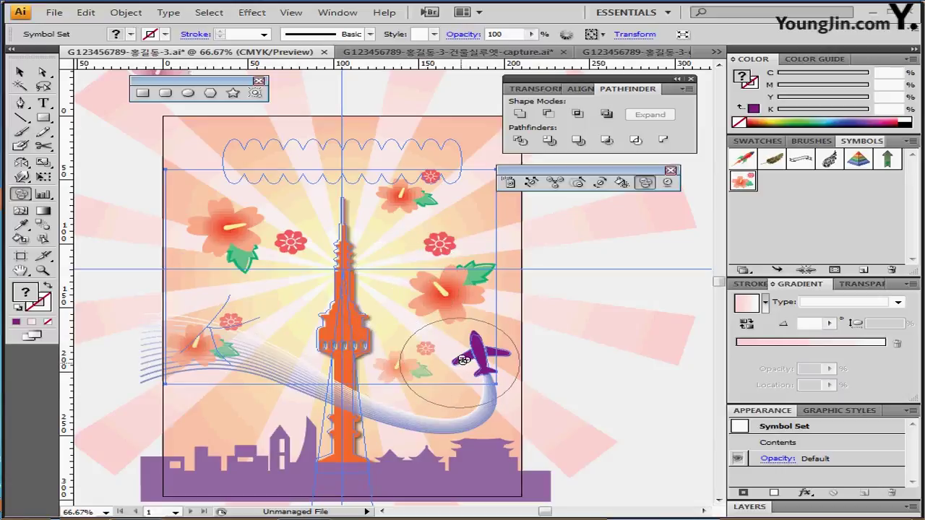
key("ctrl+z")
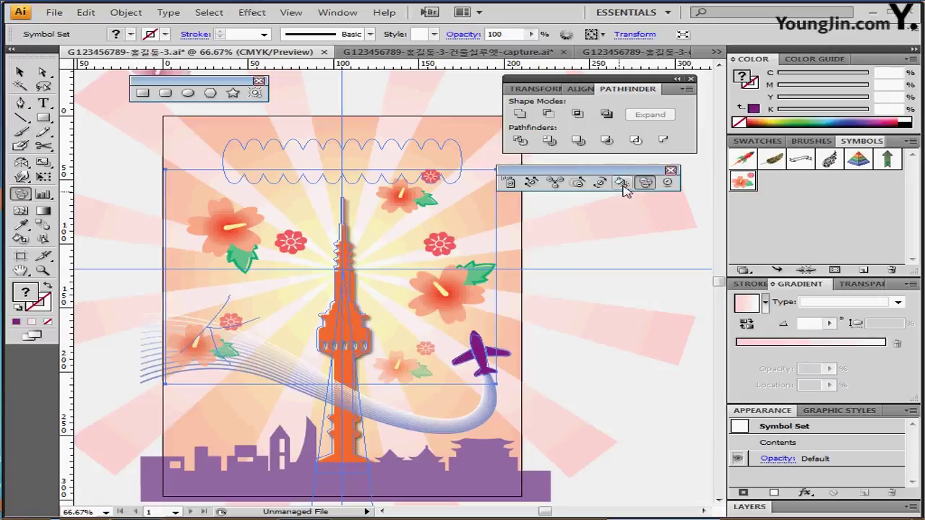
- Stain the upper-right flower strongly and the lower-right flower lightly with the violet swatch (C 75, M 100, Y 0)
left_click(625, 185)
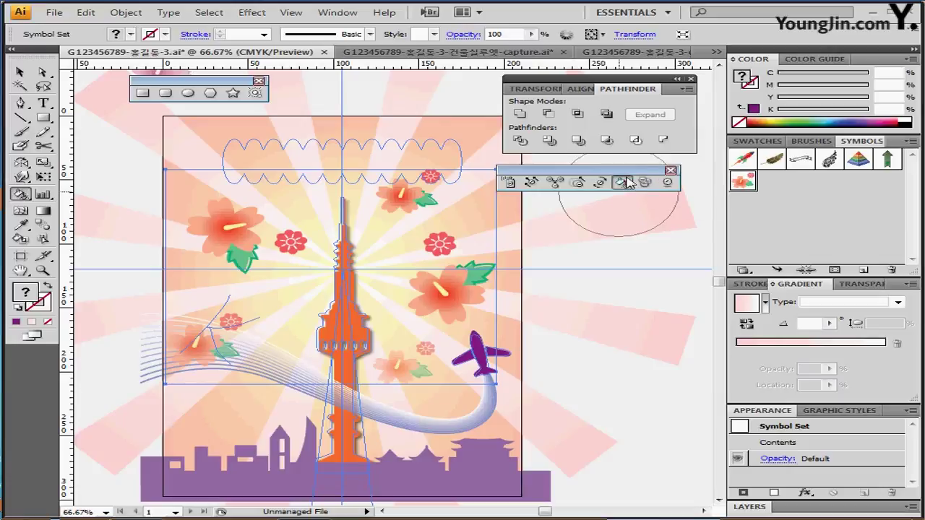
left_click(758, 141)
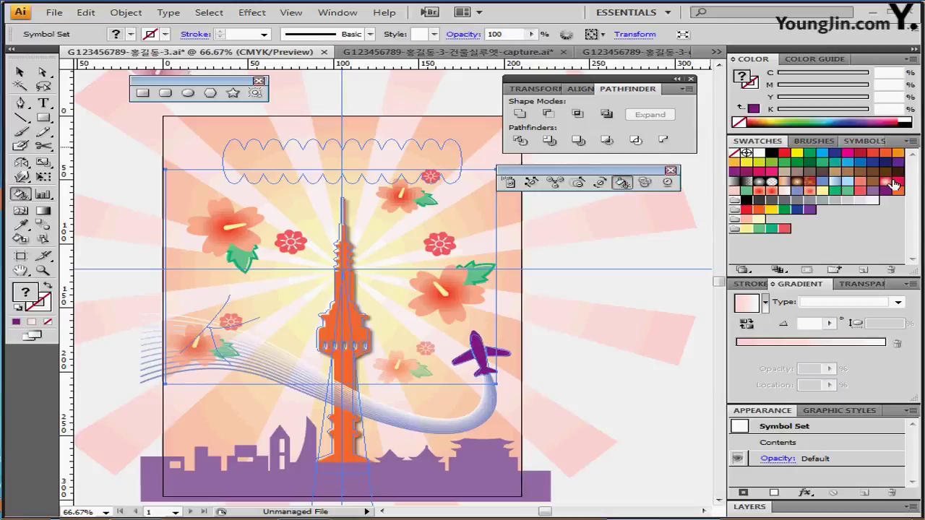
left_click(896, 165)
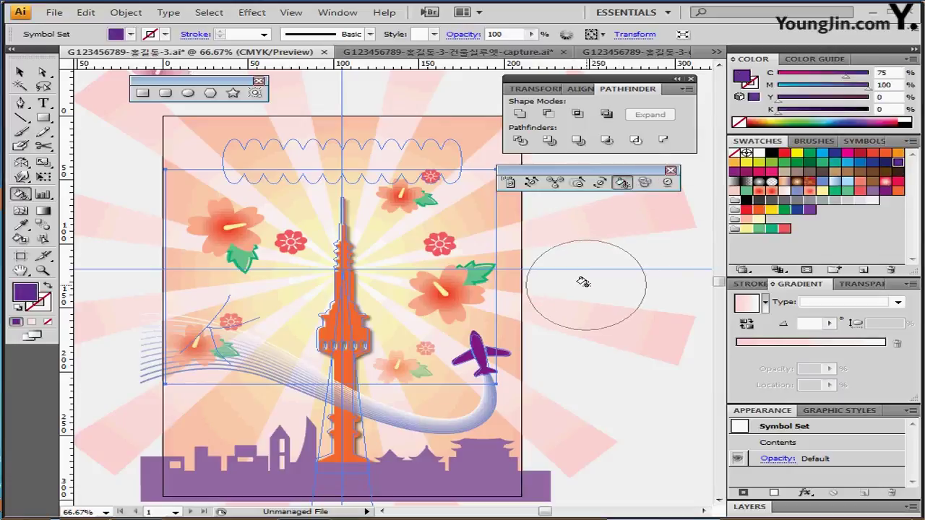
mouse_move(396, 194)
left_mouse_down()
mouse_move(426, 199)
mouse_move(402, 197)
left_mouse_up()
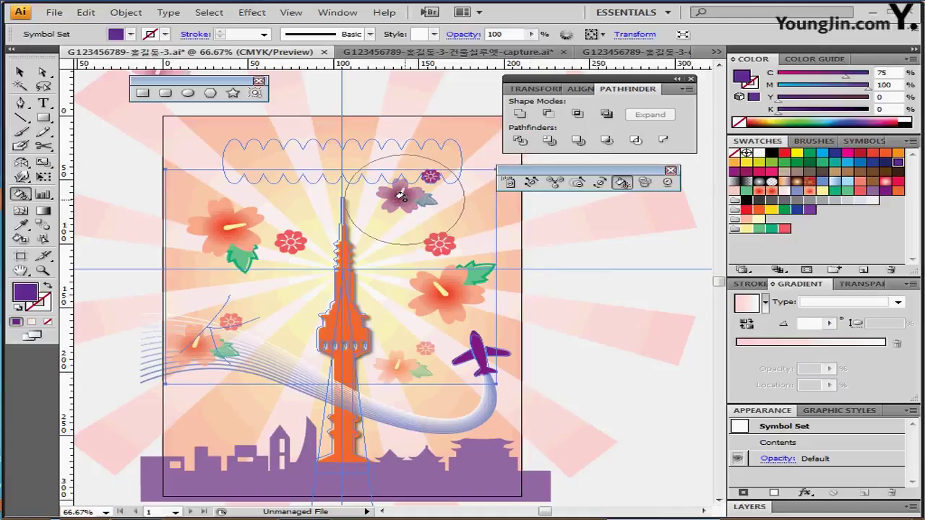
left_click(402, 371)
left_click(404, 188)
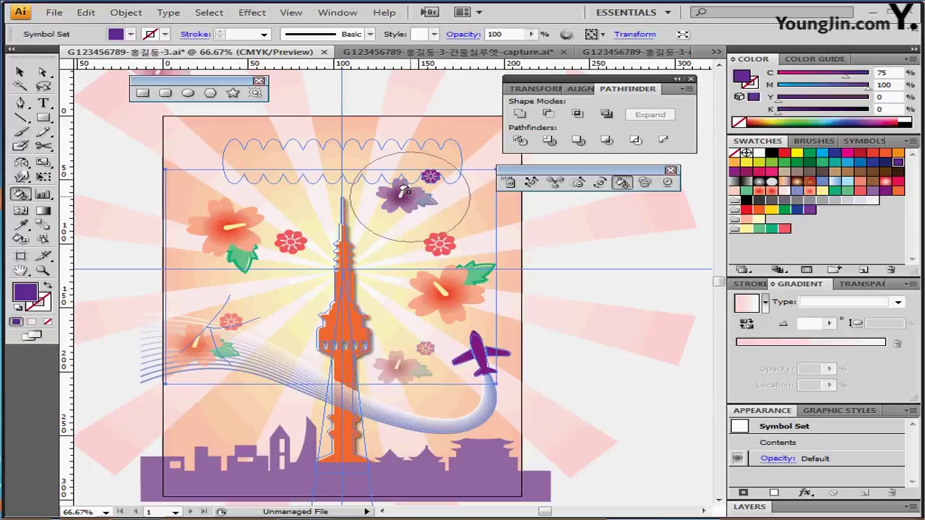
- Shift the flowers around the tower, raising the lower-left one above the trail and moving the violet one farther right
left_click(531, 182)
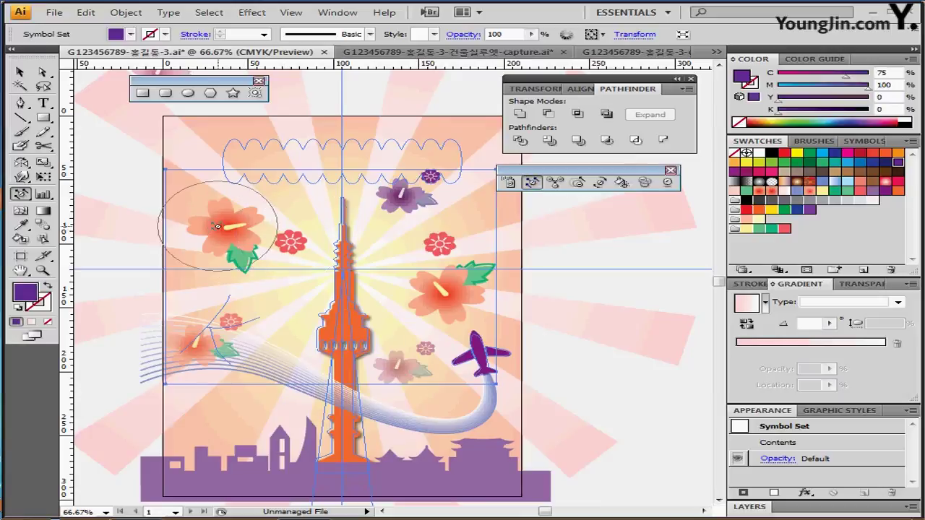
left_click_drag(225, 225, 278, 239)
left_click_drag(206, 336, 281, 308)
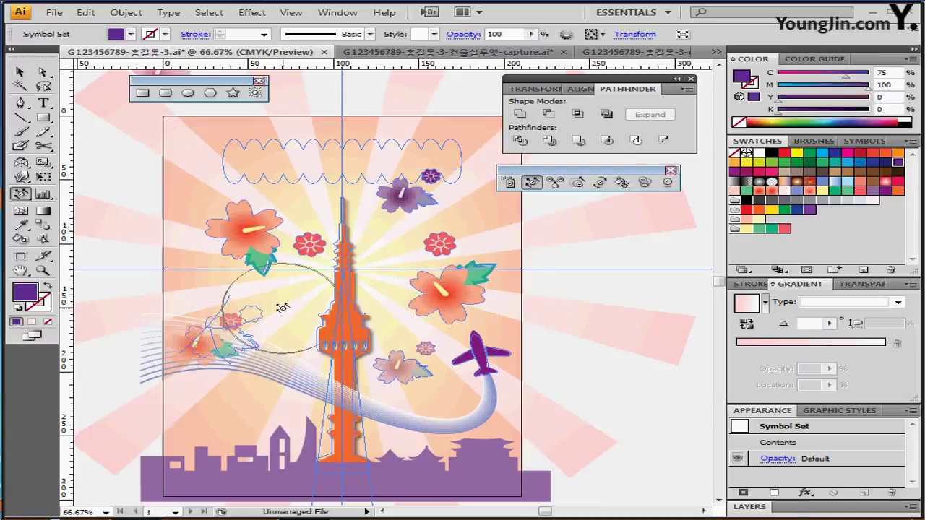
mouse_move(233, 344)
left_mouse_down()
mouse_move(292, 326)
mouse_move(275, 326)
mouse_move(265, 240)
mouse_move(234, 241)
left_mouse_up()
left_click_drag(405, 196, 446, 196)
left_click_drag(454, 285, 426, 260)
left_click_drag(402, 368, 415, 376)
mouse_move(297, 310)
left_mouse_down()
mouse_move(300, 289)
mouse_move(296, 300)
mouse_move(285, 270)
left_mouse_up()
- Rotate the middle-right flower slightly counterclockwise, nudge the whole flower symbol set down a little and deselect it
left_click(601, 182)
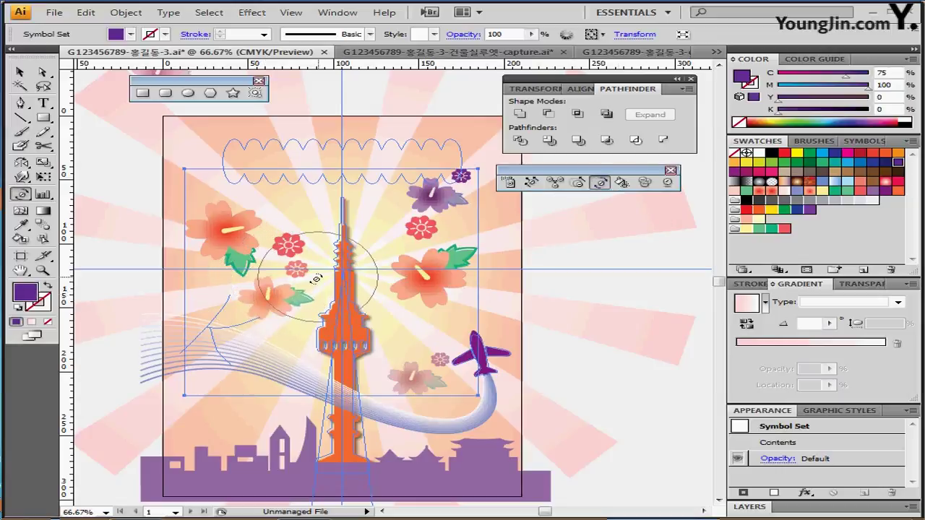
mouse_move(424, 268)
left_mouse_down()
mouse_move(445, 283)
mouse_move(448, 269)
mouse_move(426, 266)
left_mouse_up()
left_click(531, 182)
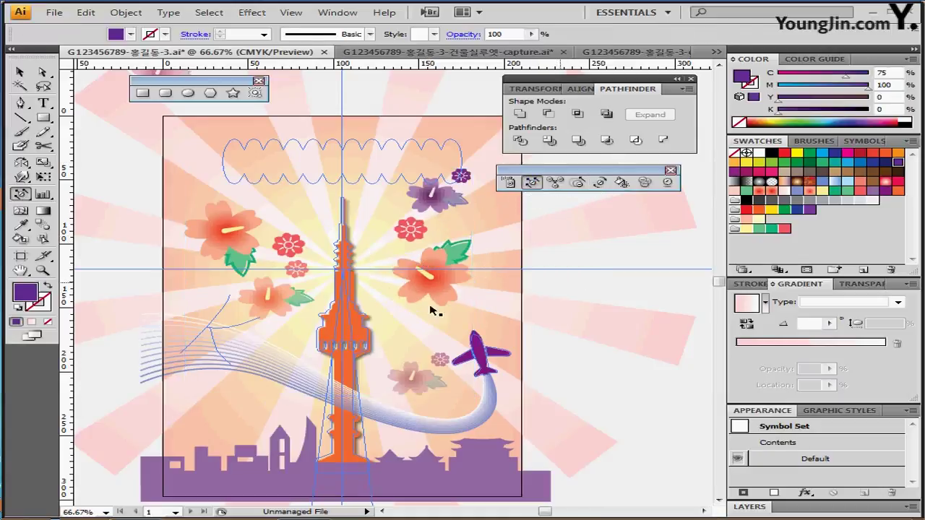
key("ctrl+shift+a")
left_click_drag(432, 291, 433, 294)
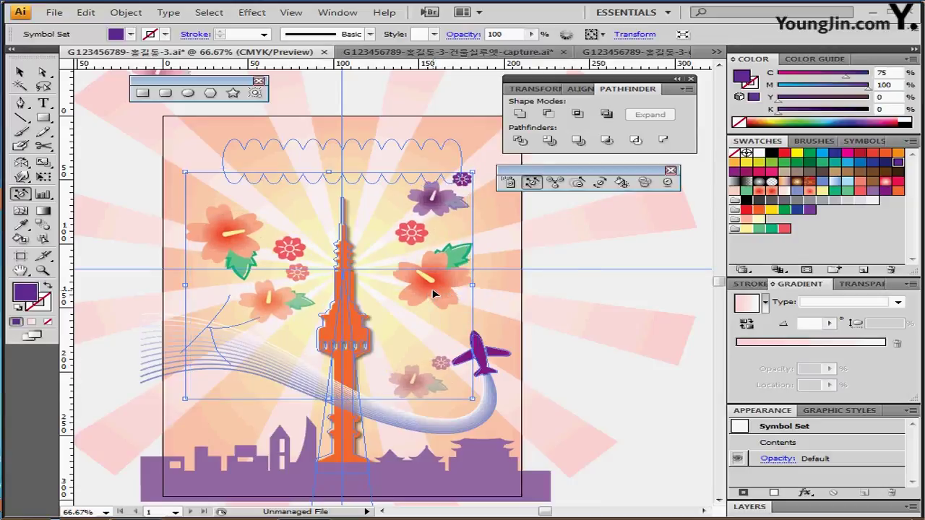
left_click(585, 253, "ctrl")
- Activate the Paintbrush tool and load the Artistic_ChalkCharcoalPencil brush library, with the sketched figure beside the trail viewed at 100%
left_click_drag(330, 363, 227, 306)
left_click(285, 304, "ctrl")
left_click(285, 305, "ctrl")
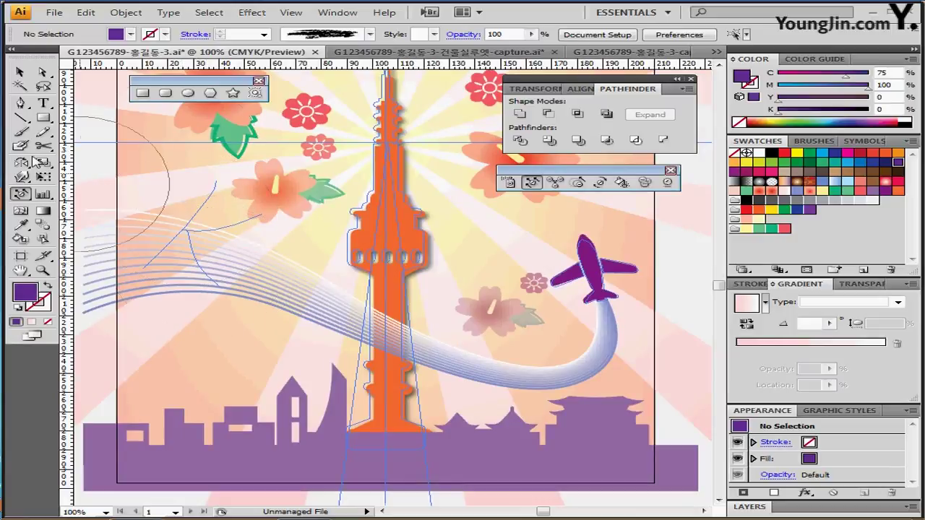
left_click(20, 136)
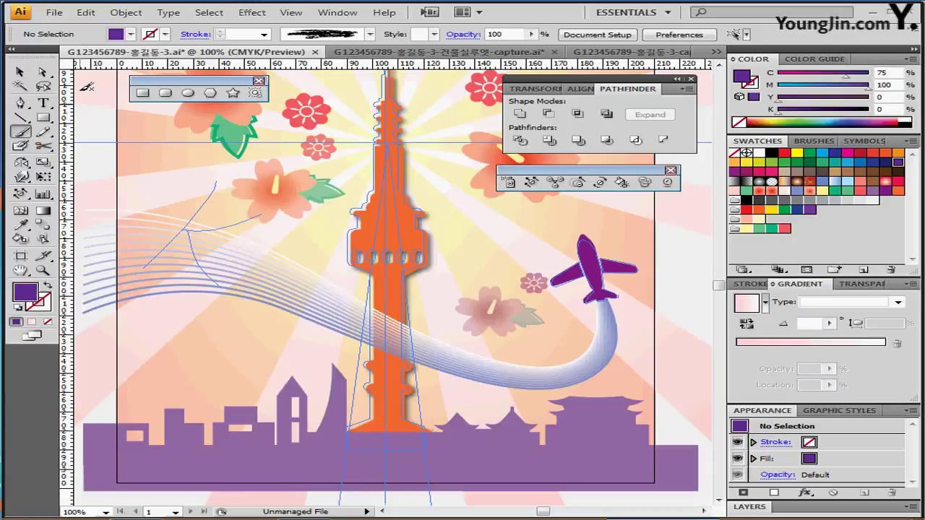
left_click(369, 34)
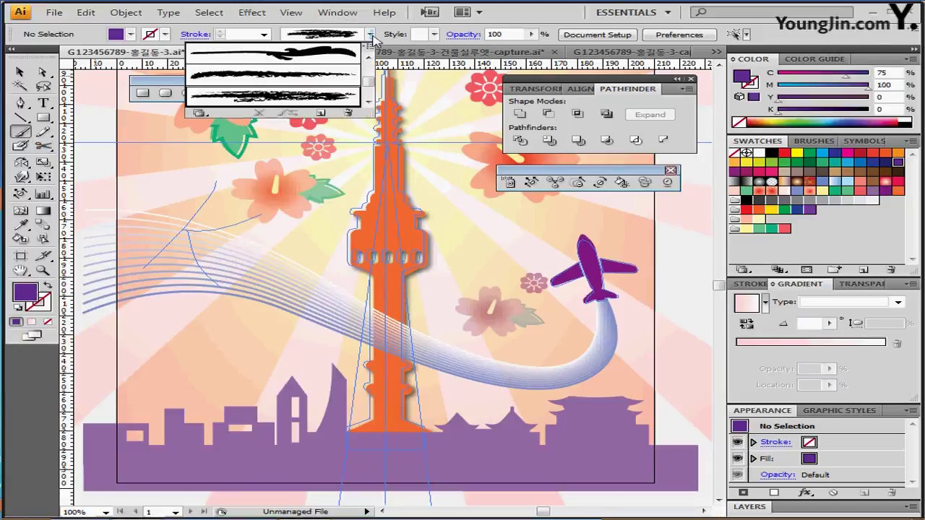
left_click(200, 114)
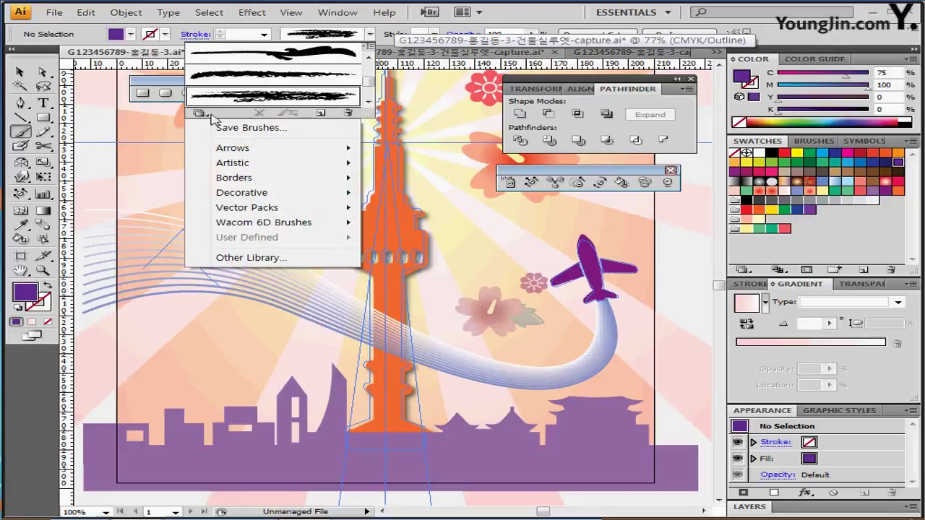
mouse_move(250, 166)
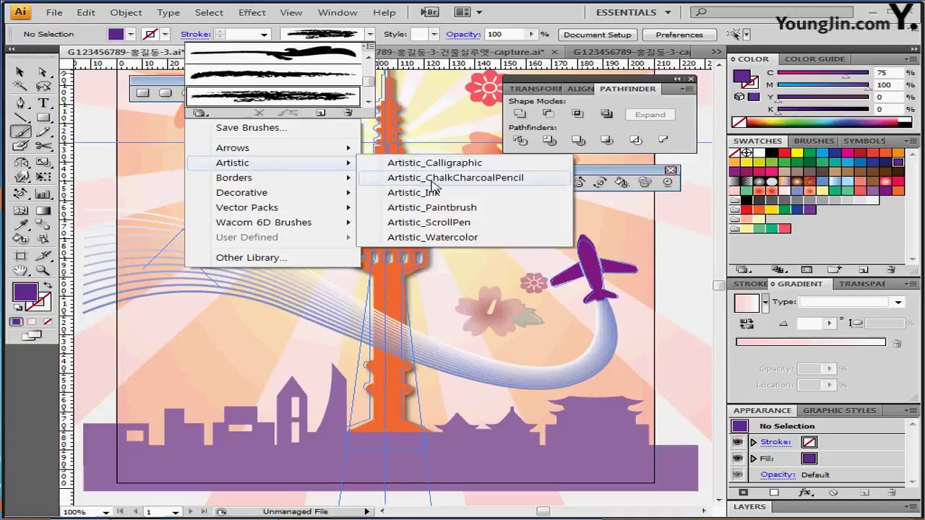
left_click(434, 180)
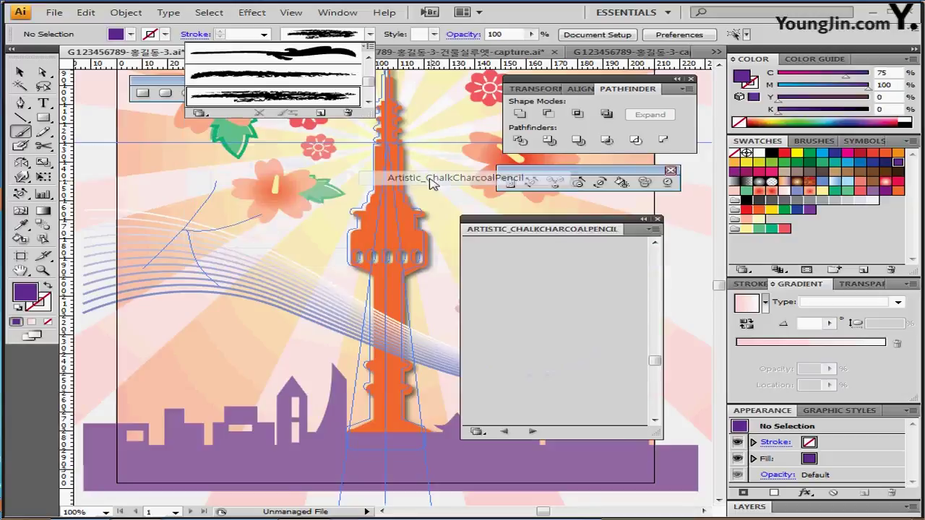
- Choose the Chalk - Scribble brush from the chalk, charcoal and pencil brush library
left_click_drag(535, 225, 480, 200)
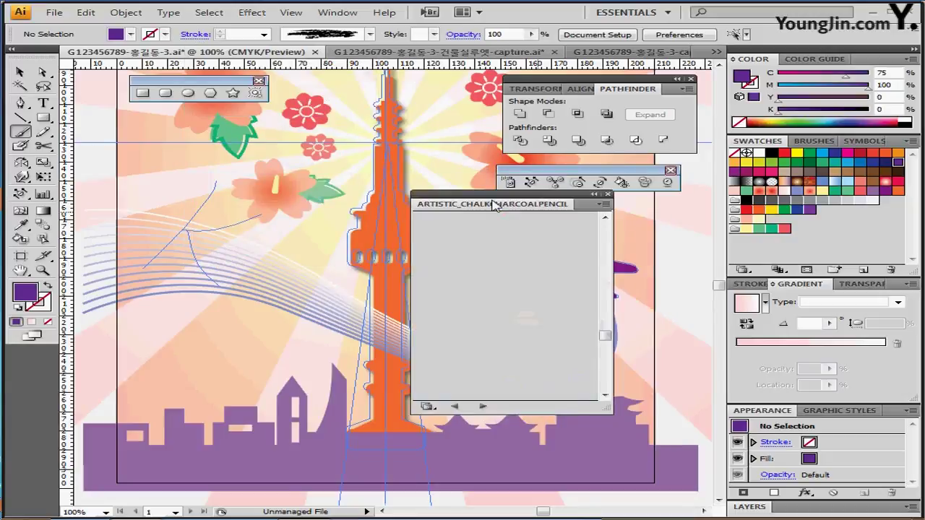
scroll(614, 382, "down", 2)
mouse_move(613, 375)
left_mouse_down()
mouse_move(612, 385)
mouse_move(607, 298)
mouse_move(609, 330)
left_mouse_up()
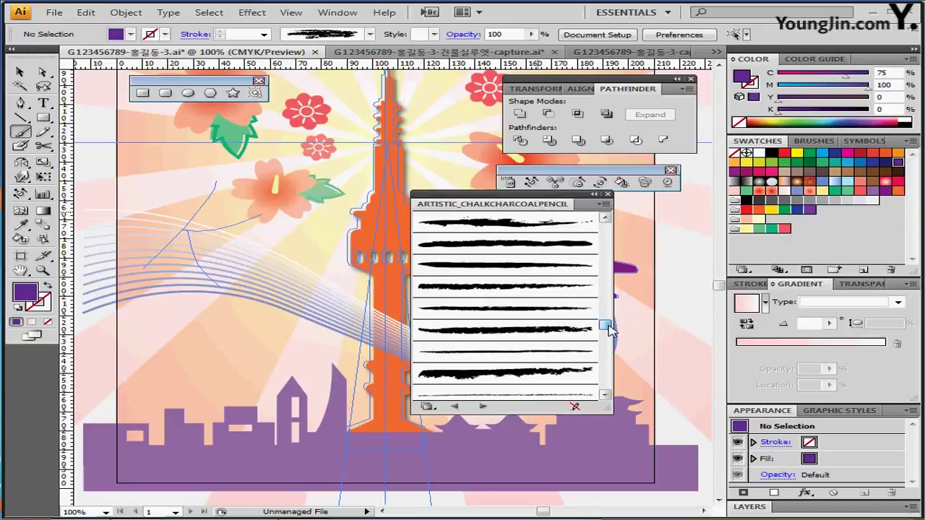
left_click(369, 34)
mouse_move(609, 330)
left_mouse_down()
mouse_move(603, 243)
mouse_move(597, 248)
left_mouse_up()
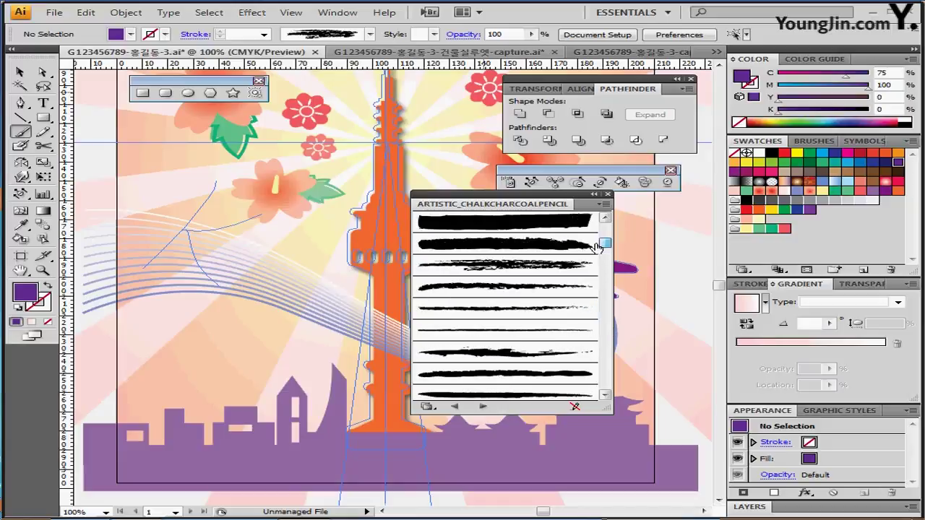
left_click(493, 272)
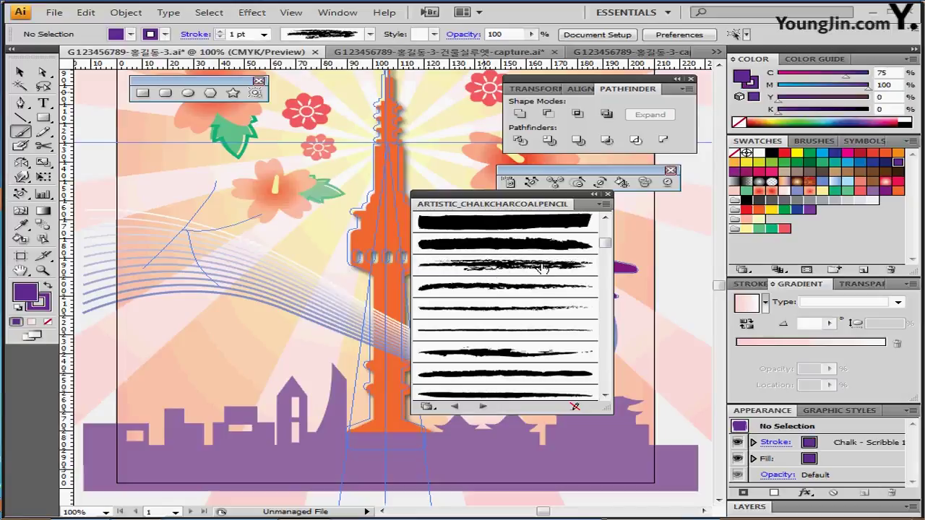
- Show the brush library as a list of names and move it clear of the tower
mouse_move(587, 199)
left_mouse_down()
mouse_move(614, 220)
mouse_move(625, 215)
left_mouse_up()
left_click(641, 220)
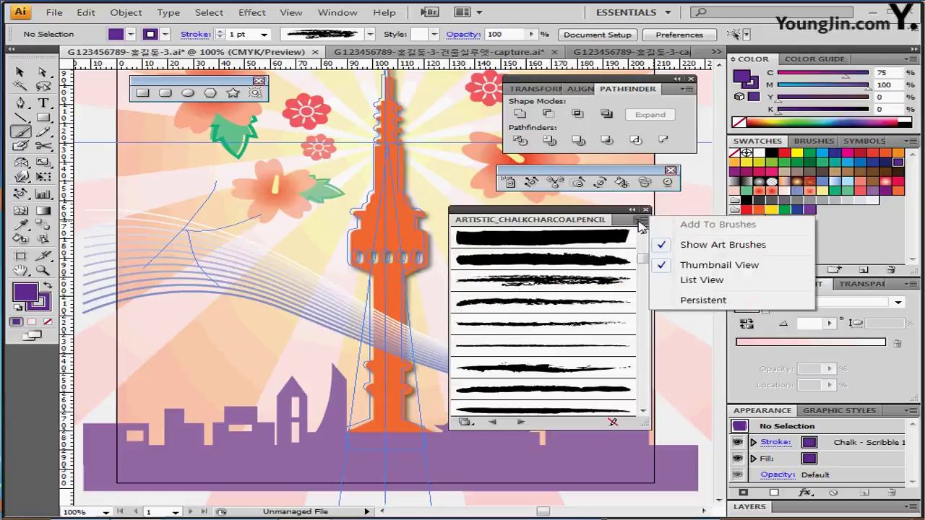
left_click(705, 281)
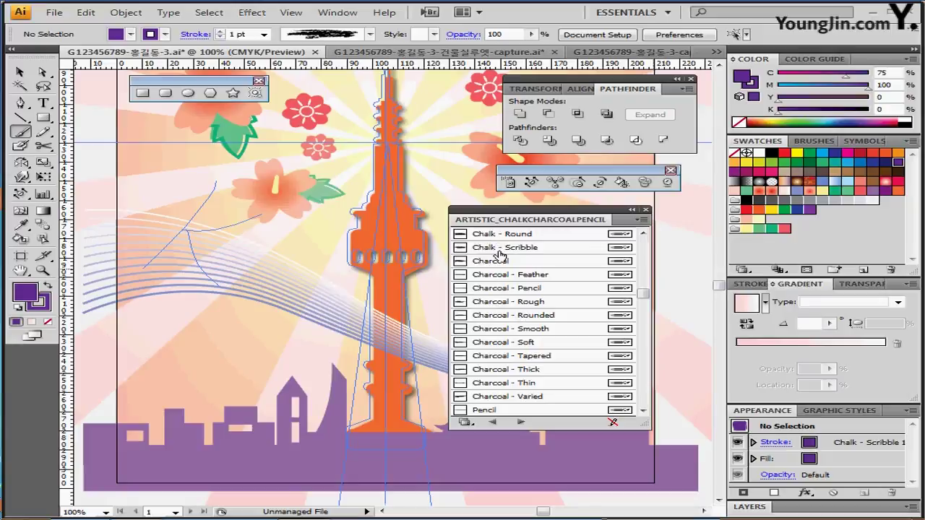
left_click_drag(547, 214, 586, 219)
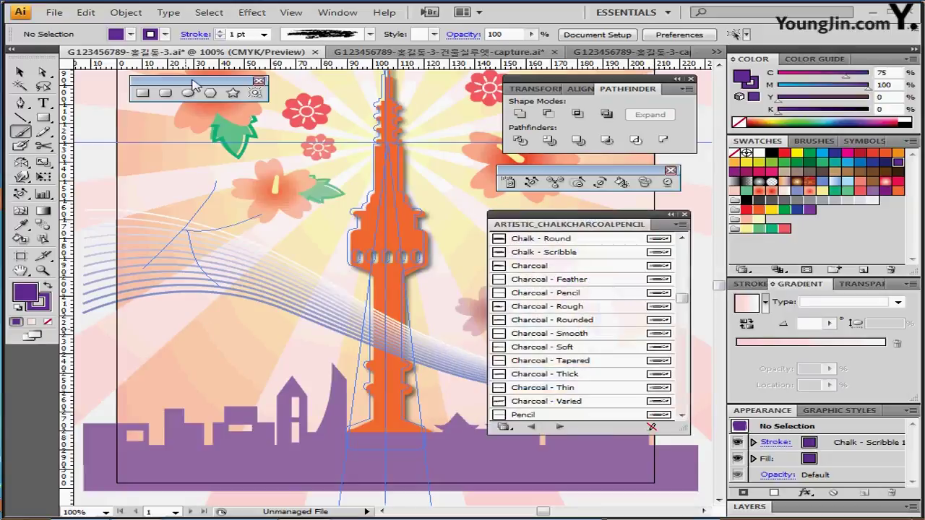
- Set the brush colours to no fill with a black stroke and close the chalk, charcoal and pencil brush library
left_click(131, 34)
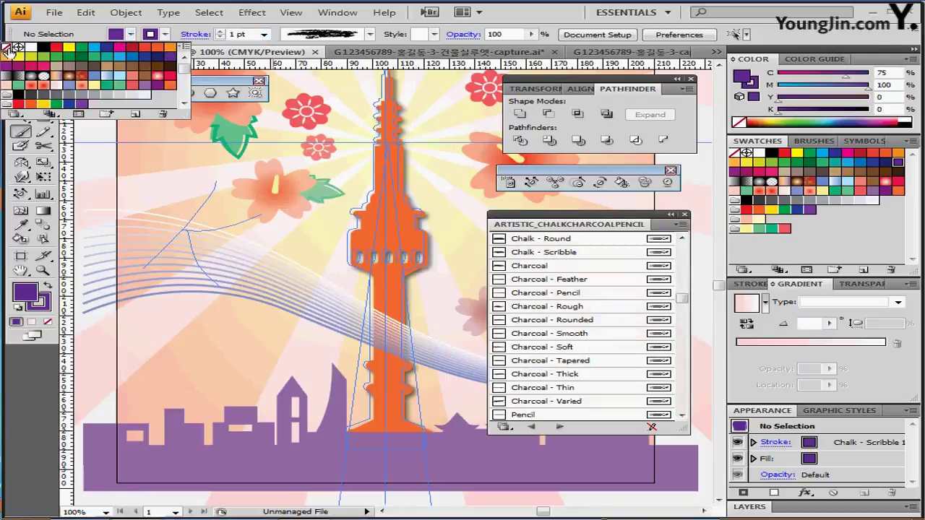
left_click(6, 48)
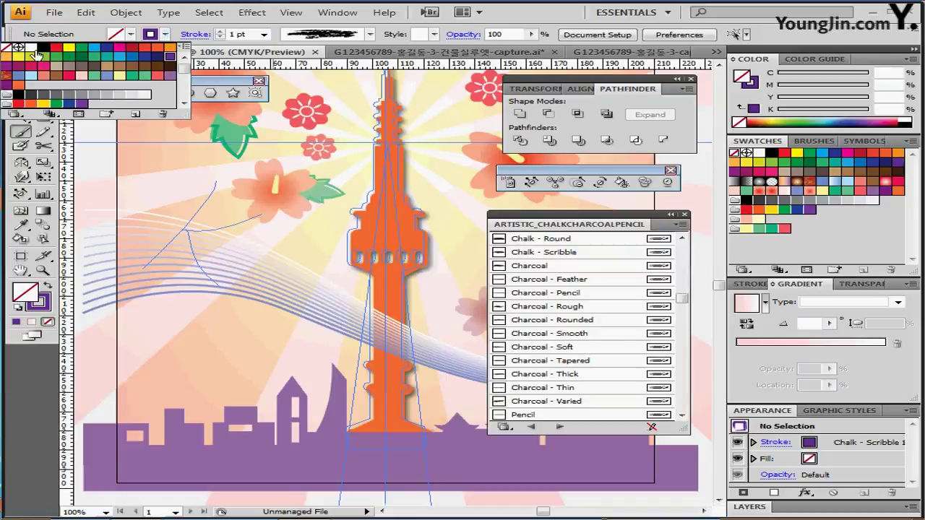
left_click(44, 48)
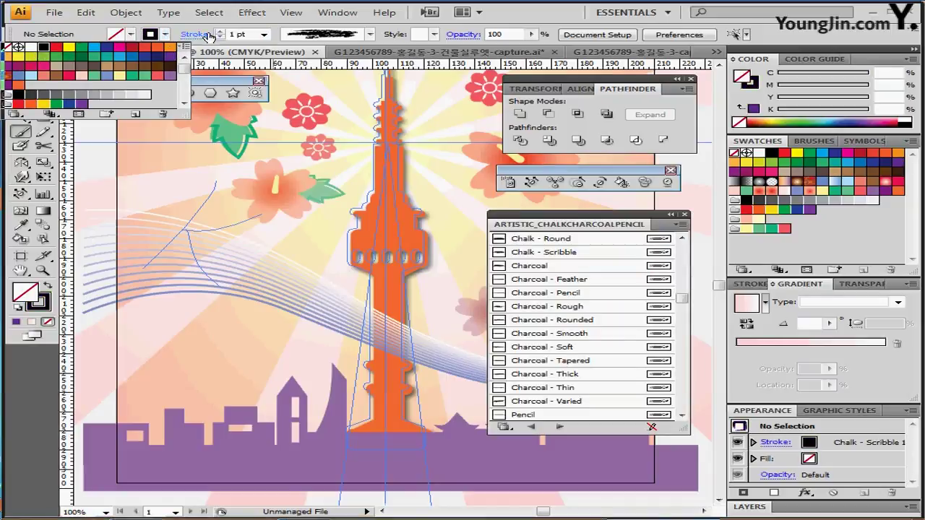
left_click(754, 84)
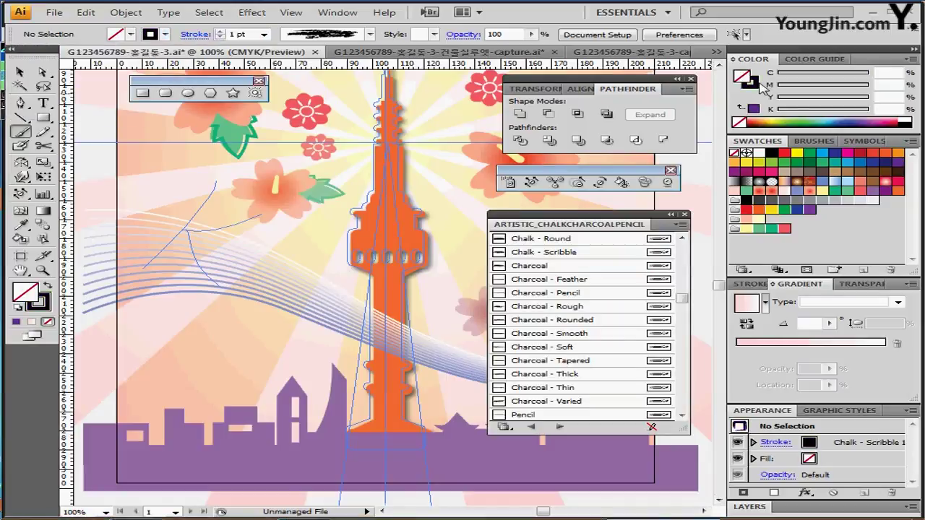
left_click(684, 217)
- Paint the K figure over the sketched lines with 1 pt black Chalk - Scribble strokes
left_click(265, 35)
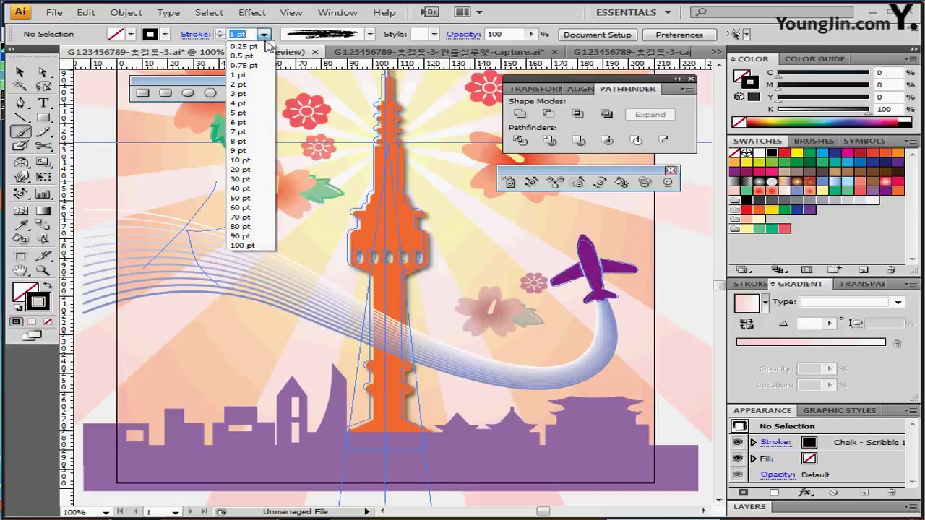
left_click(266, 35)
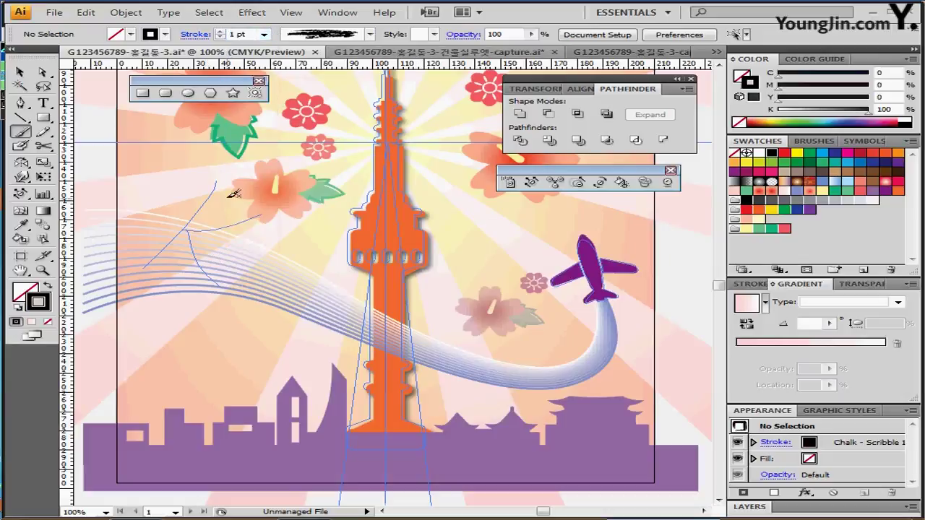
mouse_move(217, 185)
left_mouse_down()
mouse_move(184, 241)
mouse_move(134, 279)
left_mouse_up()
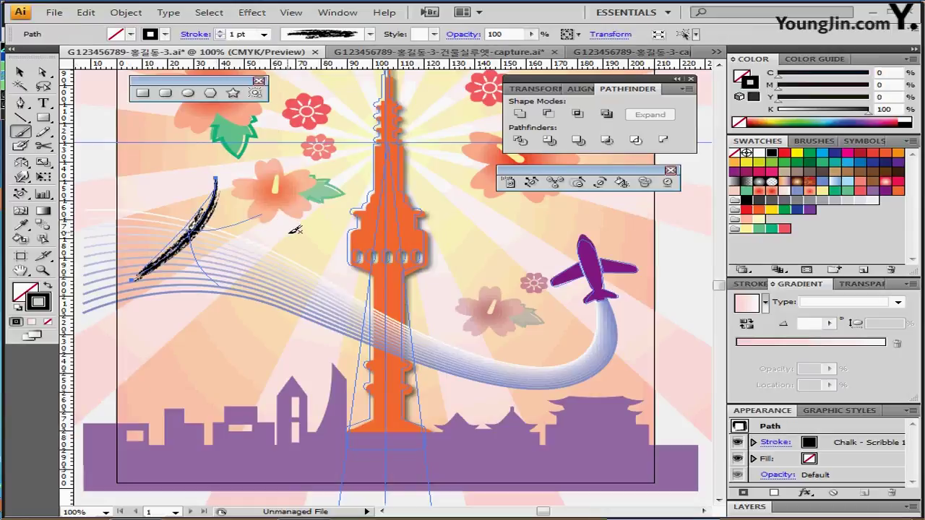
mouse_move(285, 206)
left_mouse_down()
mouse_move(195, 249)
mouse_move(240, 294)
left_mouse_up()
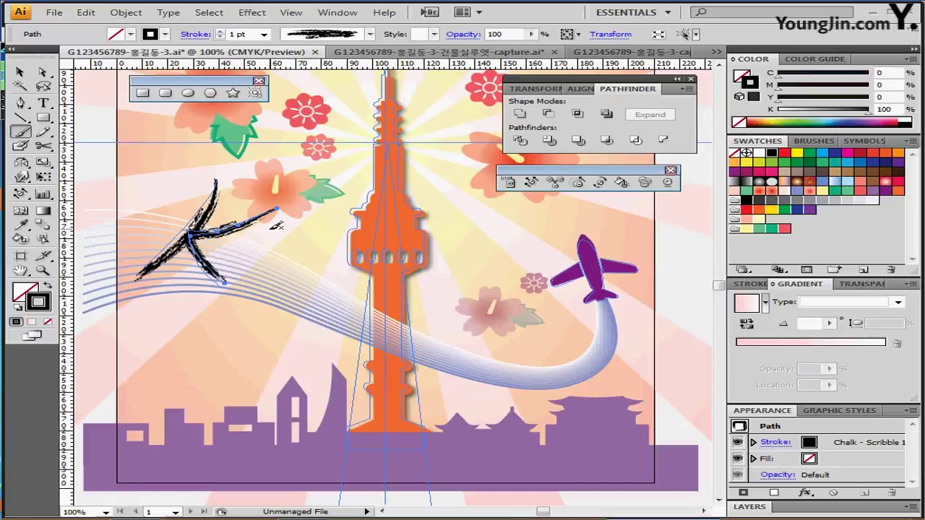
- Adjust the end anchor points of the painted K, at the tip of its upper arm and at its lower-right leg
left_click(42, 74)
left_click(210, 189)
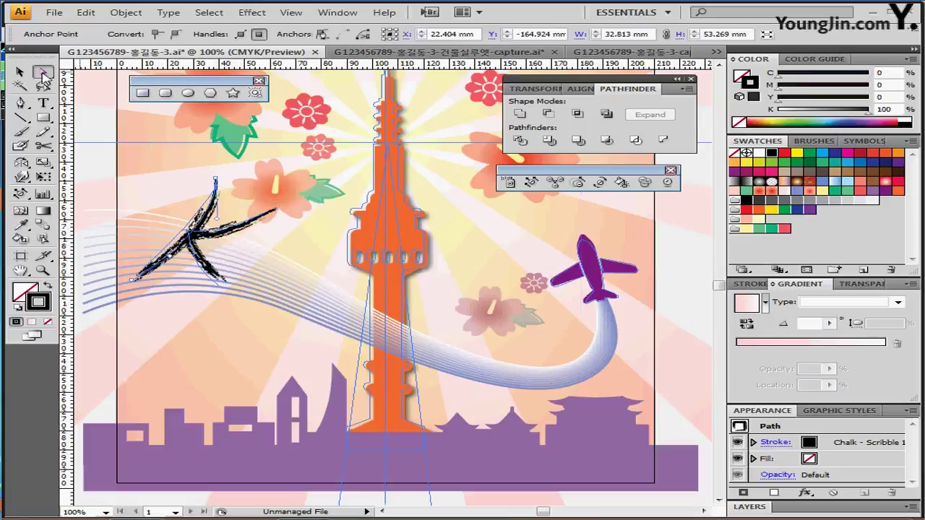
left_click_drag(217, 183, 216, 178)
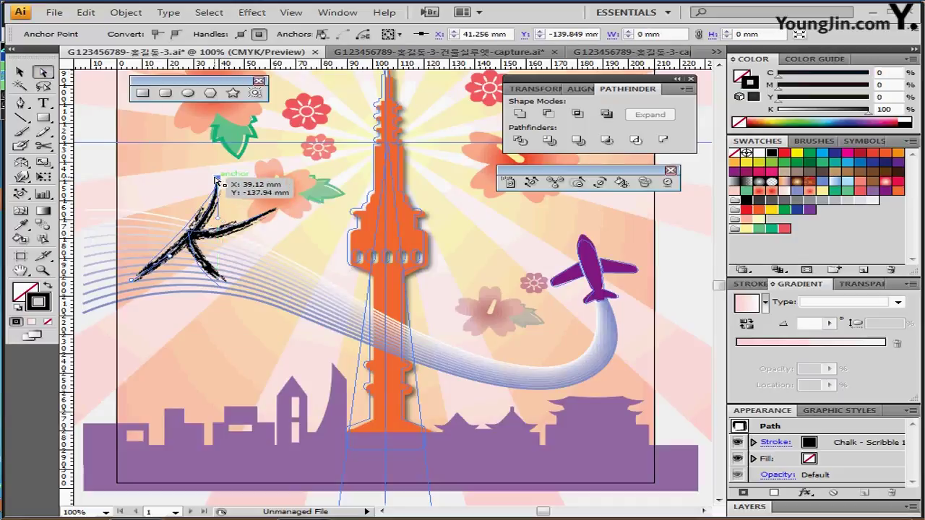
left_click(224, 286)
left_click_drag(224, 286, 220, 288)
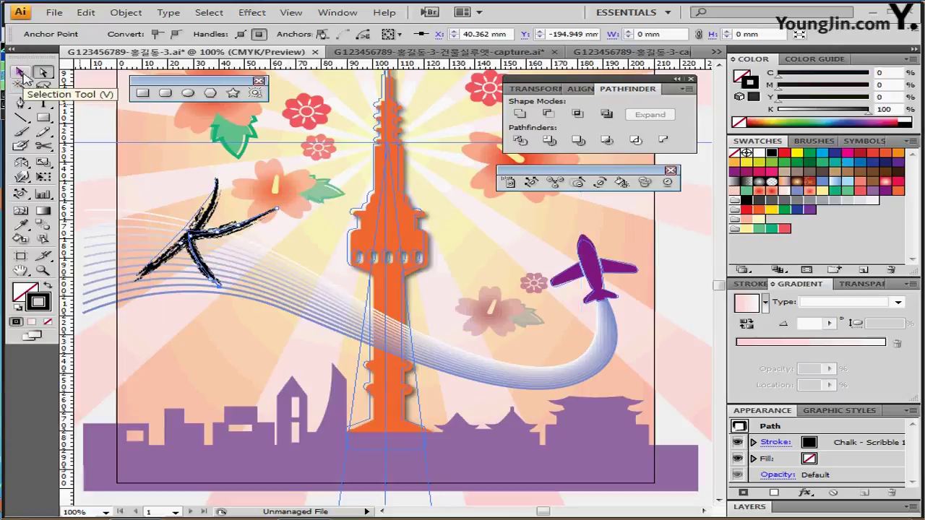
left_click(21, 73)
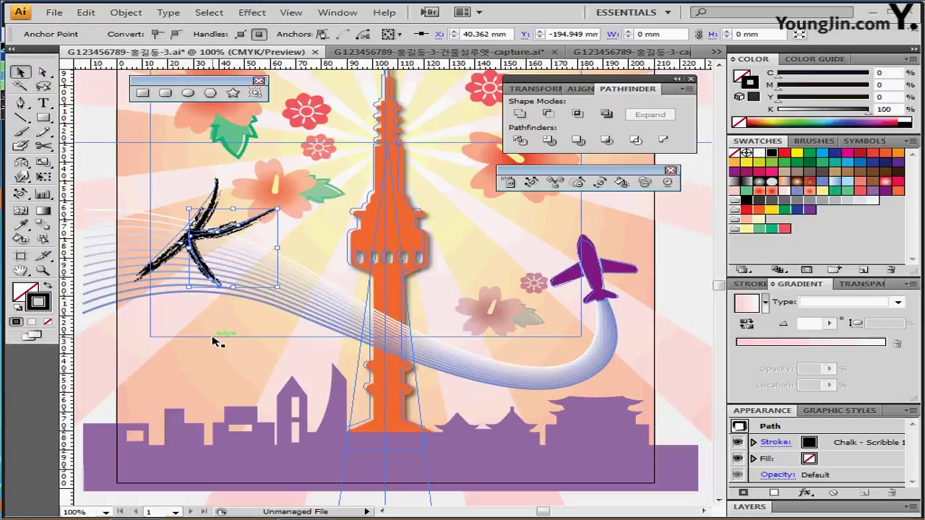
- Bring the Fair and EVENT TICKET text objects to the front of the artwork and deselect them
left_click(42, 105)
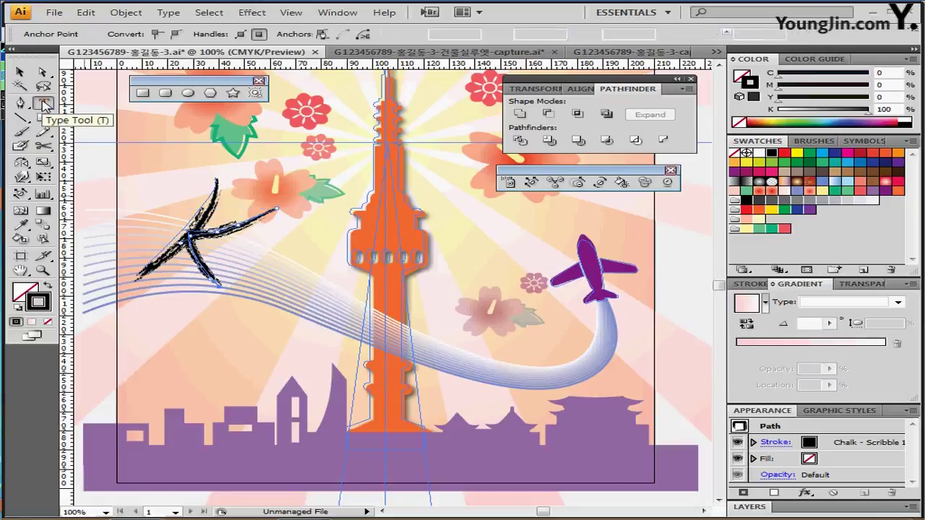
right_click(272, 284)
mouse_move(339, 411)
left_click(504, 412)
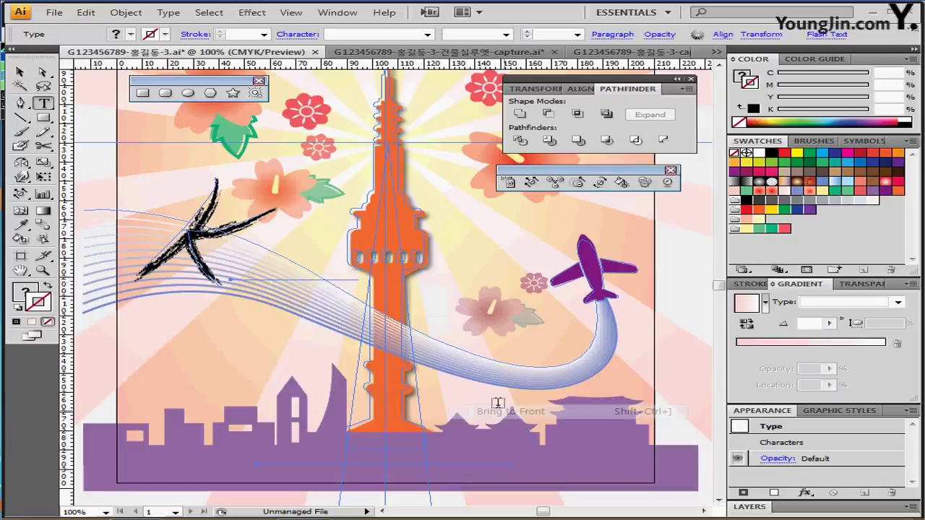
left_click(284, 287, "ctrl")
left_click_drag(284, 288, 280, 262)
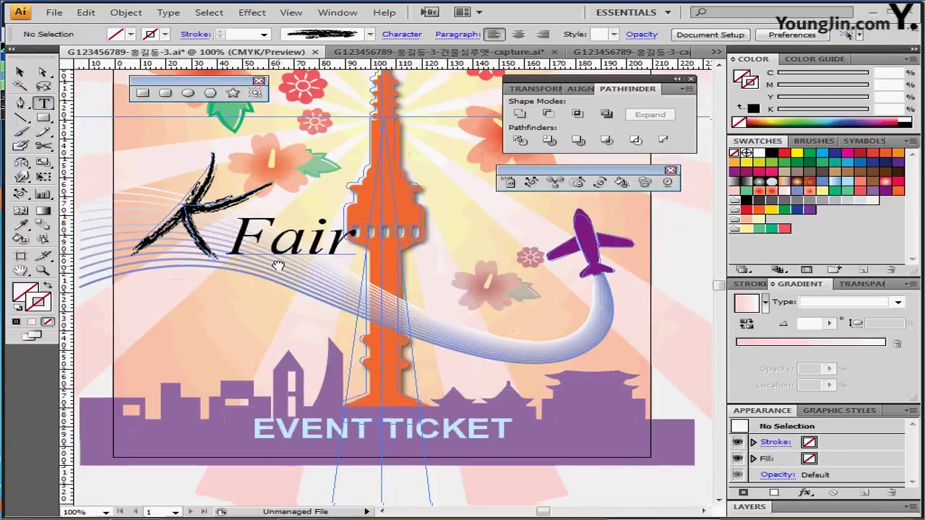
- Examine the font, style, size and fill colour of the word Fair
left_click(299, 251, "ctrl")
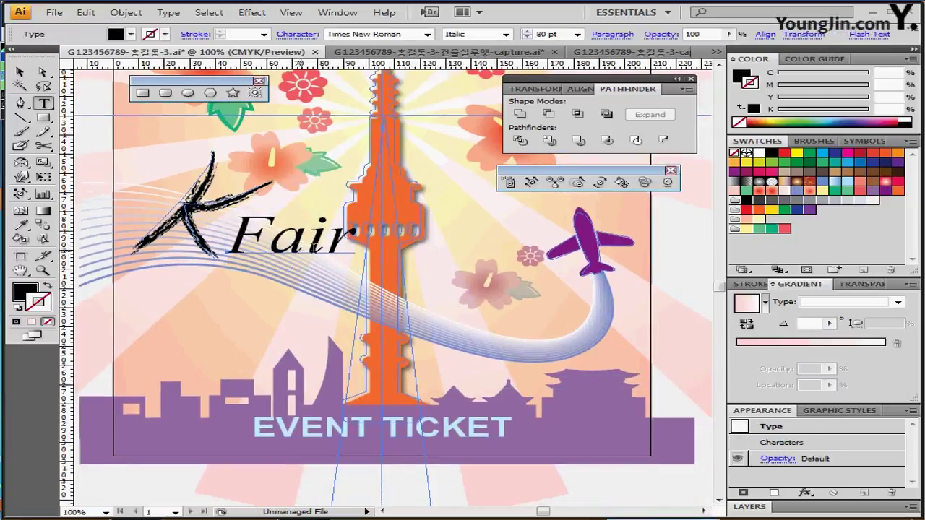
left_click_drag(230, 242, 354, 242)
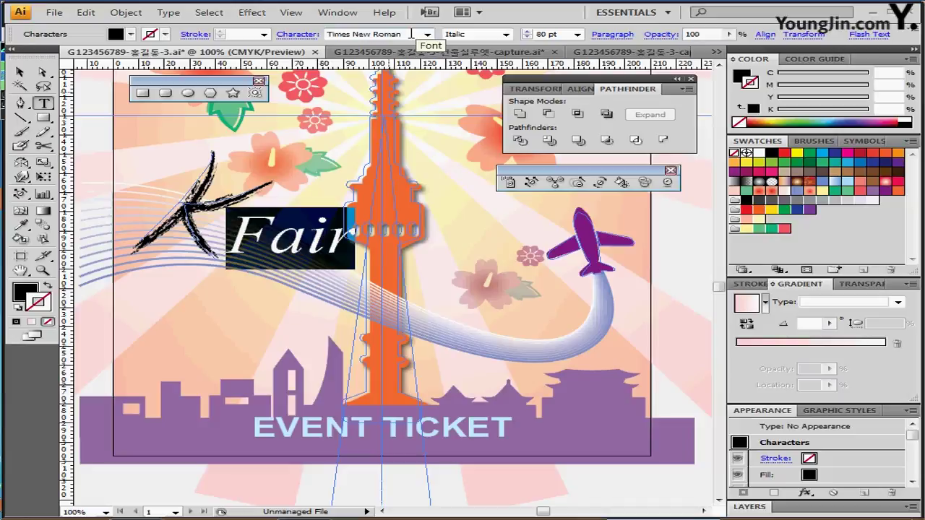
left_click(411, 34)
left_click(488, 34)
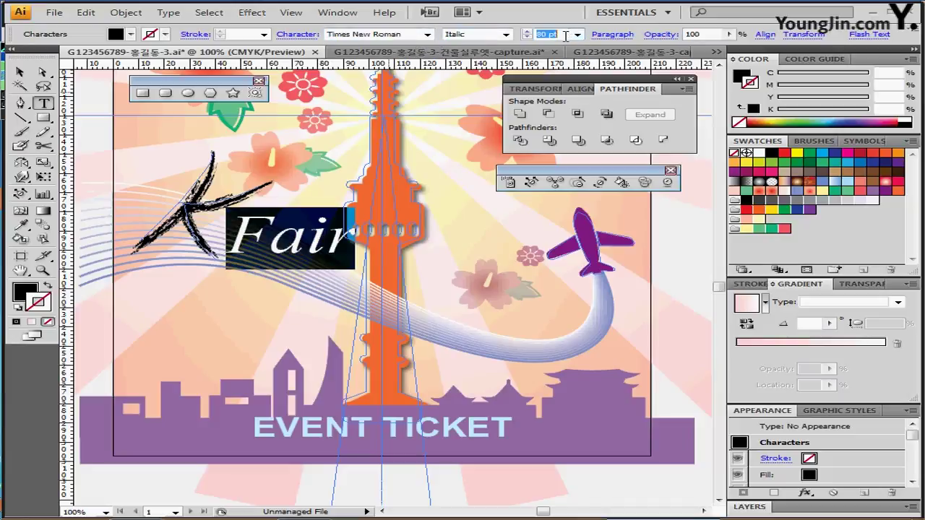
left_click(567, 34)
left_click(743, 76)
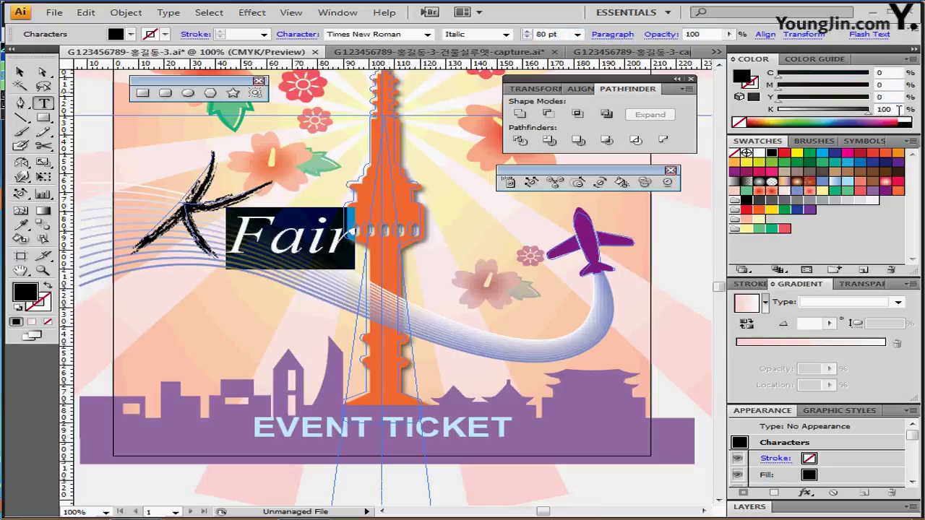
- Rotate the Fair text clockwise and move it down so it slopes along the airplane trail beside the K
left_click(21, 73)
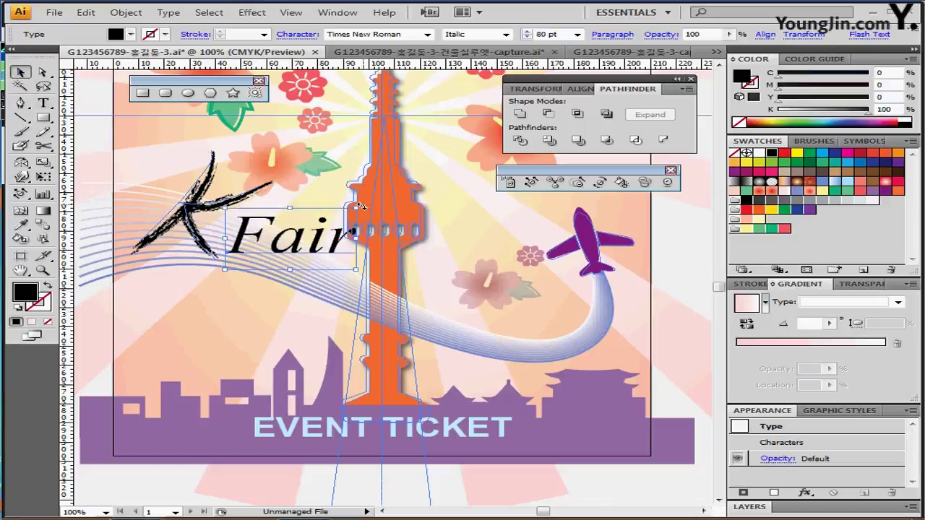
left_click_drag(360, 208, 366, 226)
left_click_drag(296, 244, 296, 262)
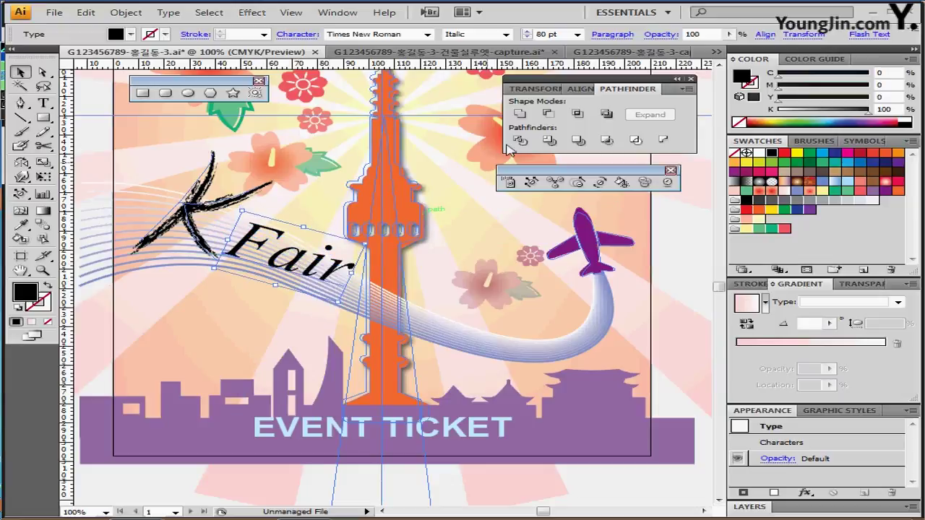
- Show the full set of character formatting options for the Fair text and place them beside the tower
key("ctrl+t")
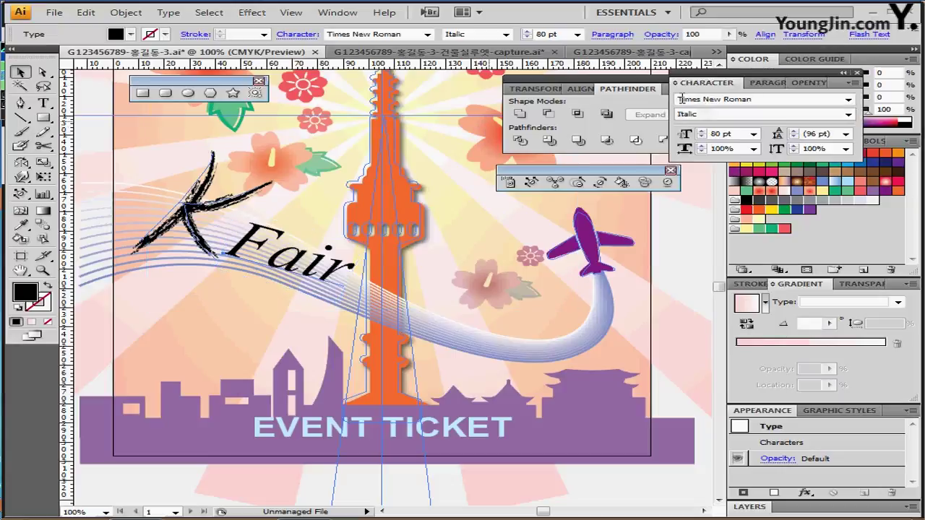
left_click_drag(702, 75, 496, 219)
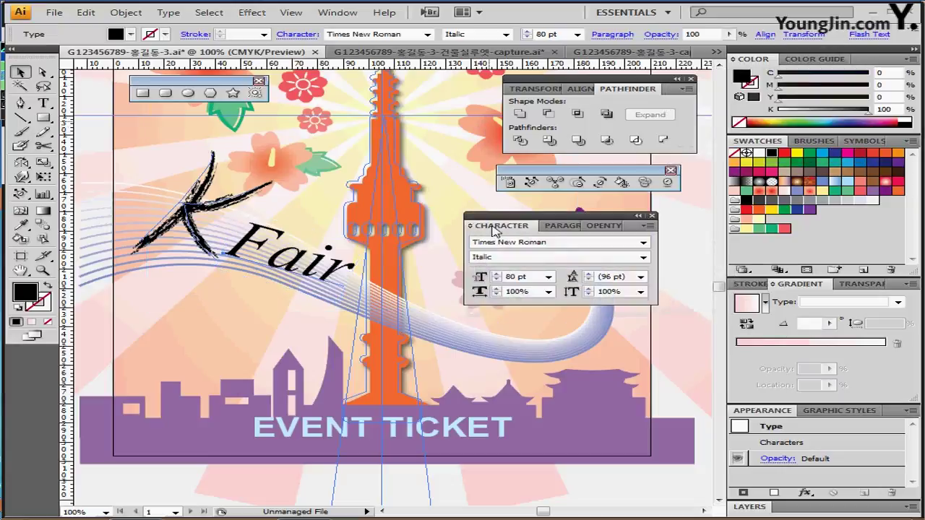
double_click(495, 227)
double_click(496, 226)
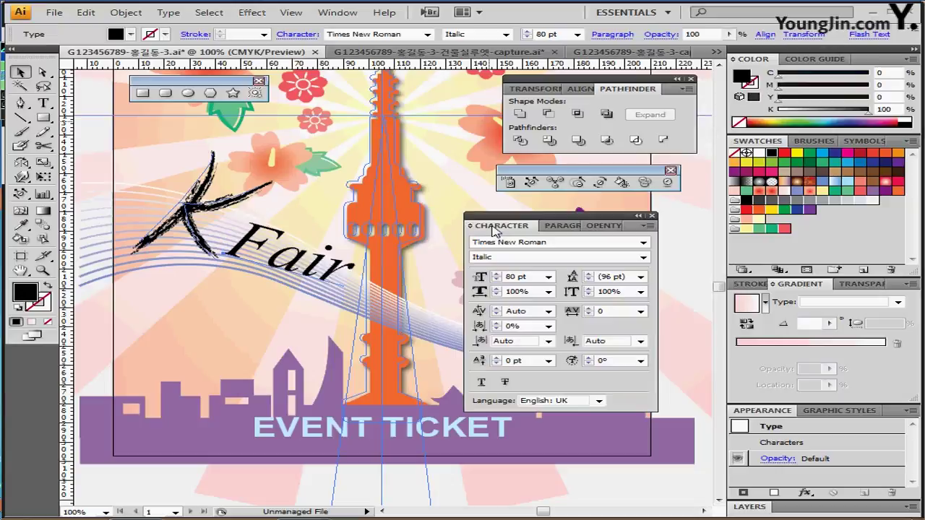
key("ctrl+t")
key("ctrl+t")
left_click_drag(492, 221, 487, 220)
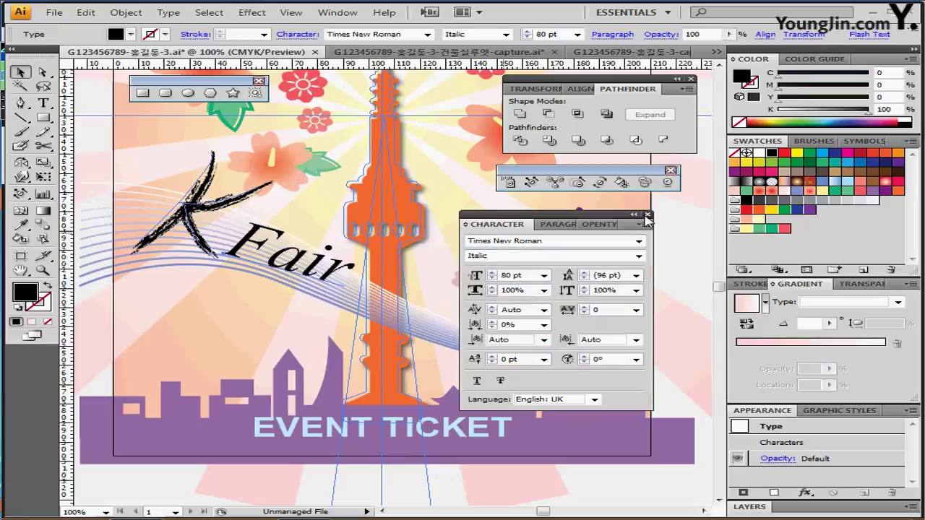
- Tidy the workspace by closing the floating symbolism tools, collapsing the Pathfinder options and moving the character options below them
left_click_drag(647, 217, 685, 209)
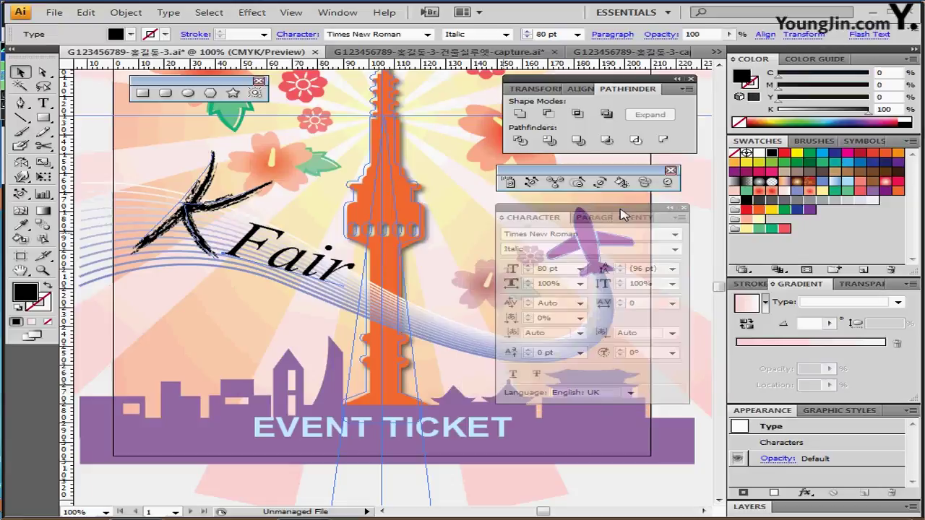
left_click(672, 173)
double_click(592, 78)
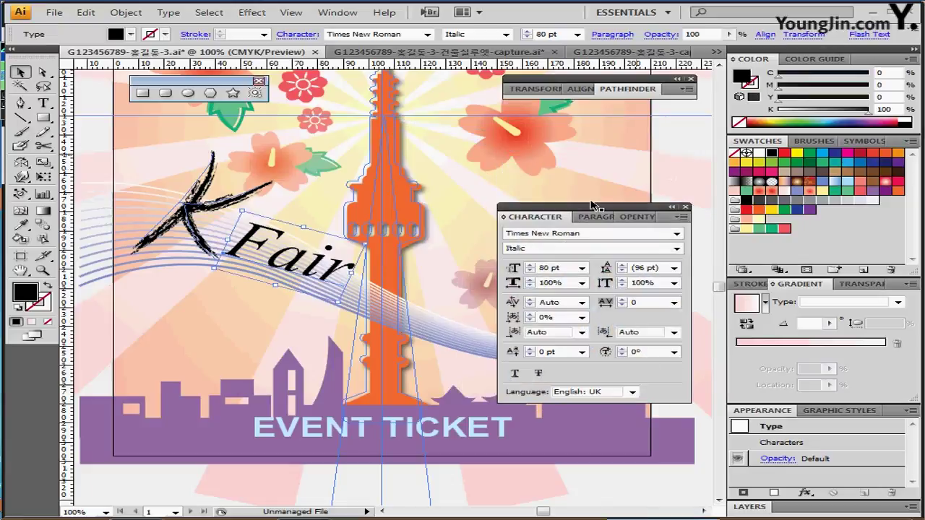
left_click_drag(593, 210, 601, 140)
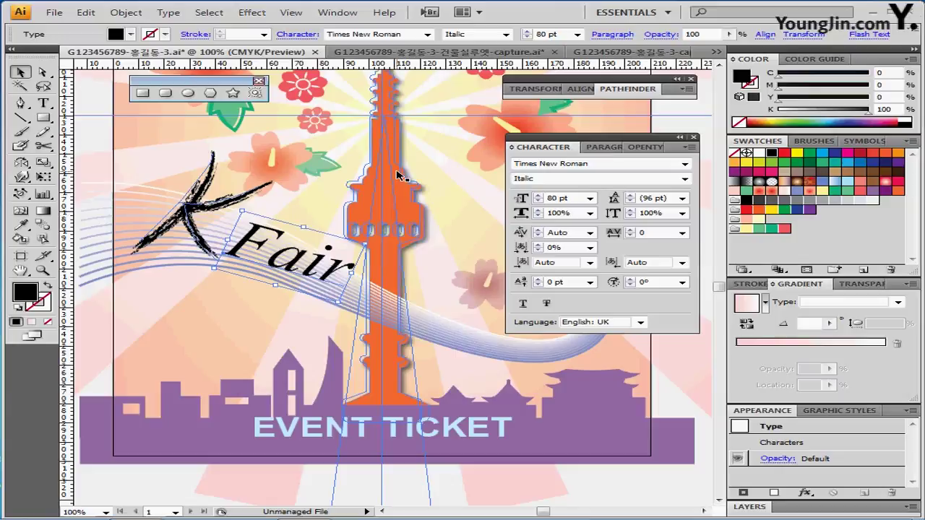
- Draw a tall ellipse about 13 mm wide over the first scallop of the outline above the tower, keeping the character options clear of it
left_click_drag(381, 160, 383, 301)
mouse_move(377, 230)
left_mouse_down()
mouse_move(347, 248)
mouse_move(367, 231)
left_mouse_up()
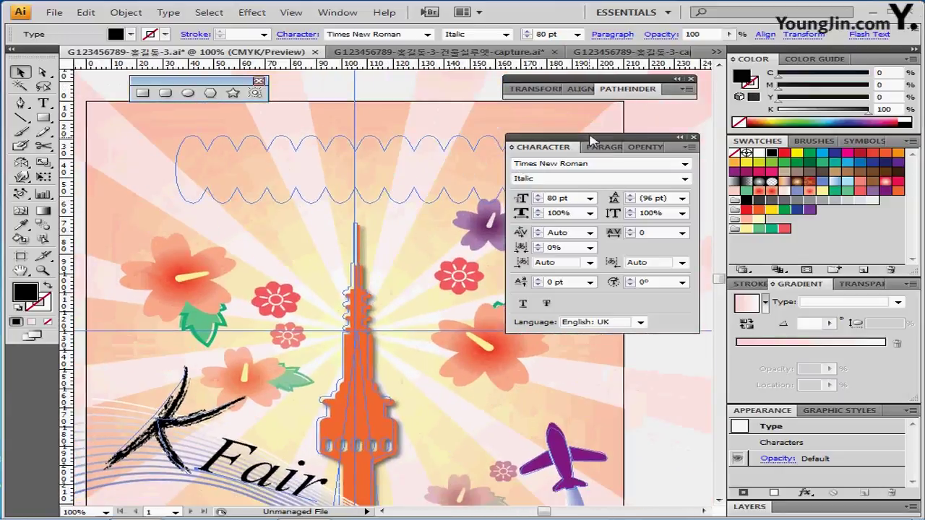
left_click_drag(592, 141, 593, 270)
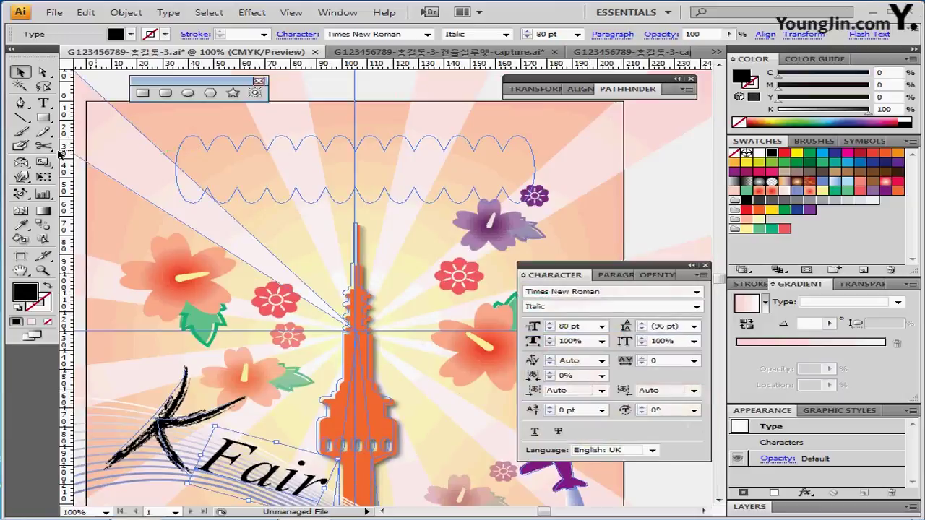
left_click(187, 93)
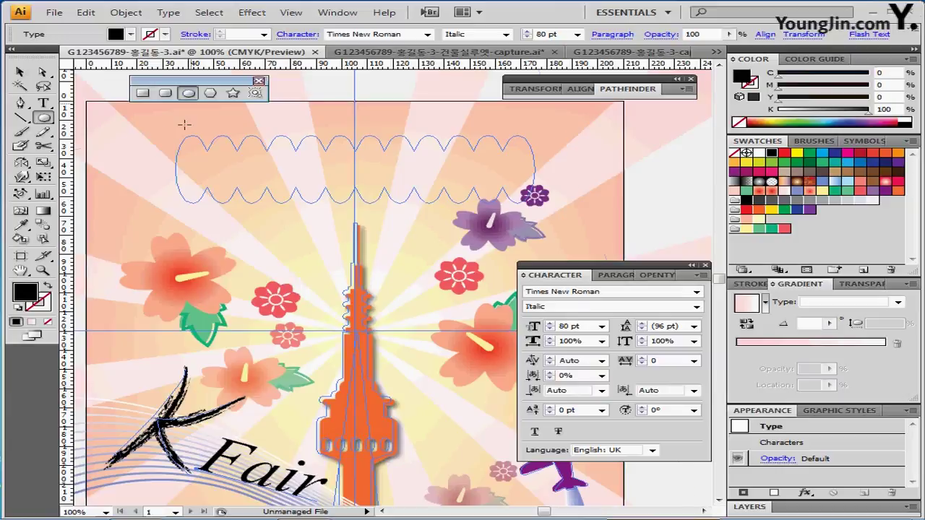
left_click_drag(179, 135, 209, 205)
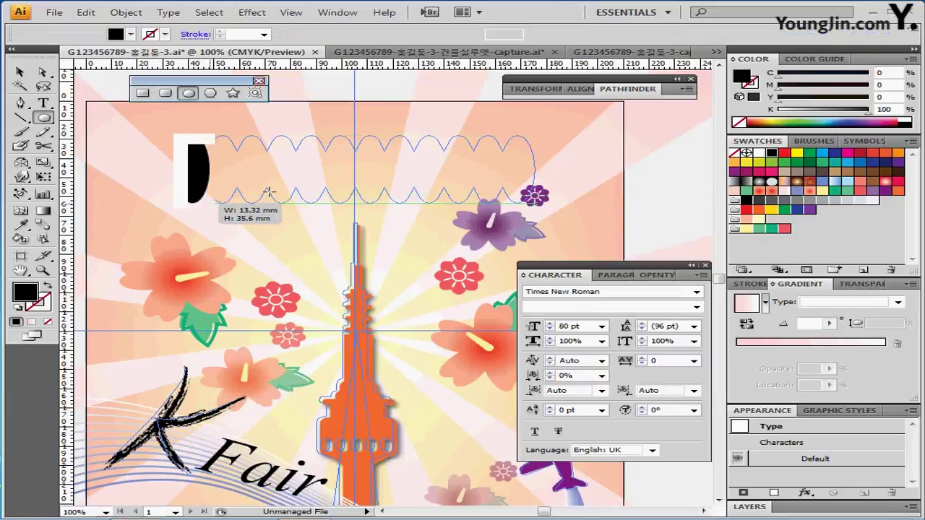
- Fill the new ellipse with the purple swatch C 60, M 90, Y 0, K 0
left_click(809, 210)
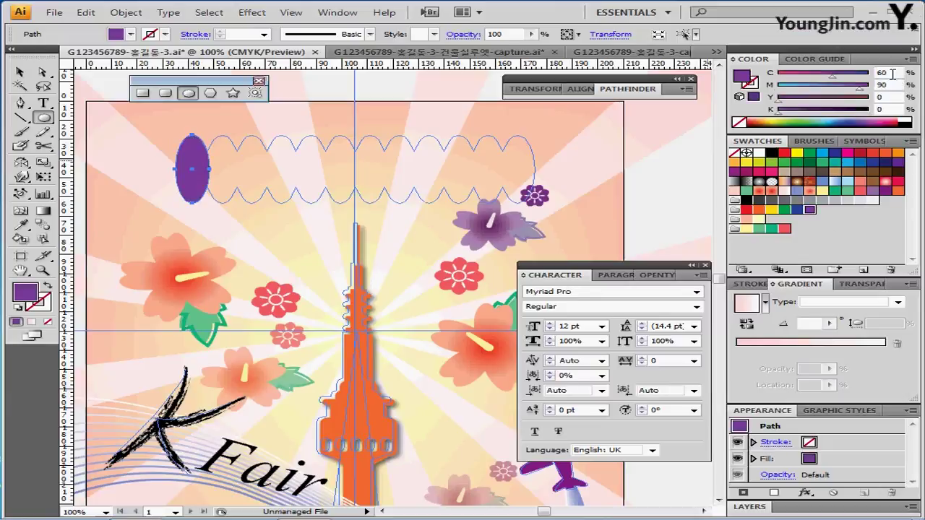
double_click(886, 73)
double_click(892, 84)
left_click(888, 85)
- Copy the purple ellipse horizontally about 11.6 mm onto the second scallop of the outline
key("ctrl")
left_click_drag(190, 182, 222, 183)
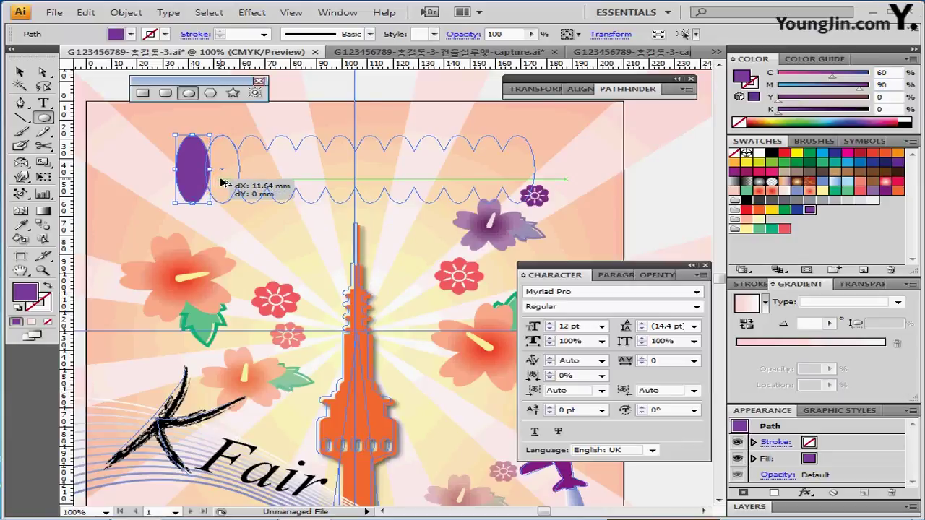
left_click_drag(221, 182, 240, 174)
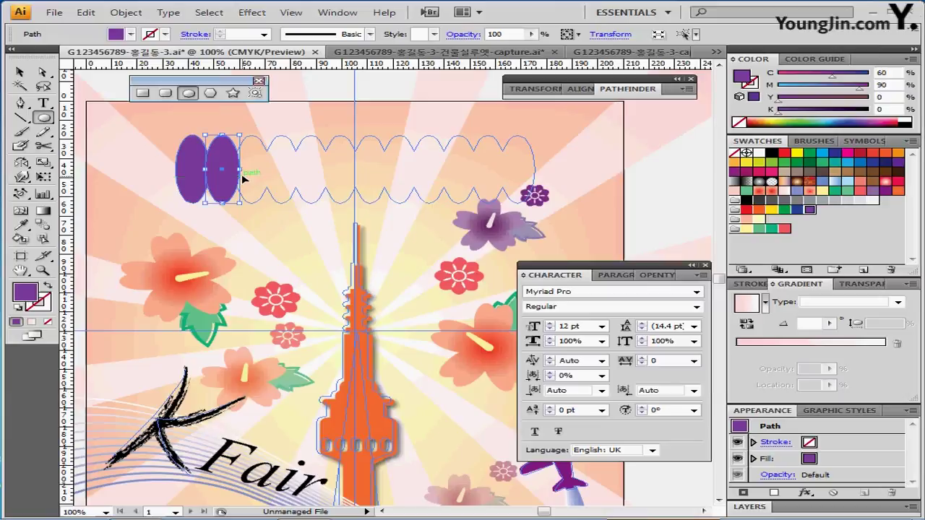
- Repeat the horizontal ellipse copy until all twelve scallops of the outline above the tower are covered
key("ctrl+d")
key("ctrl+d")
key("ctrl+d")
key("ctrl+d")
key("ctrl+d")
key("ctrl+d")
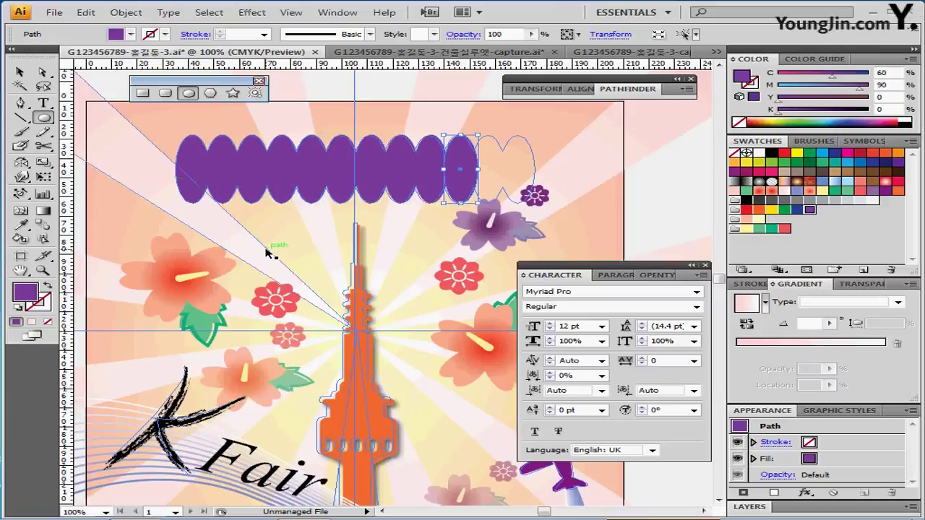
left_click_drag(389, 187, 403, 172)
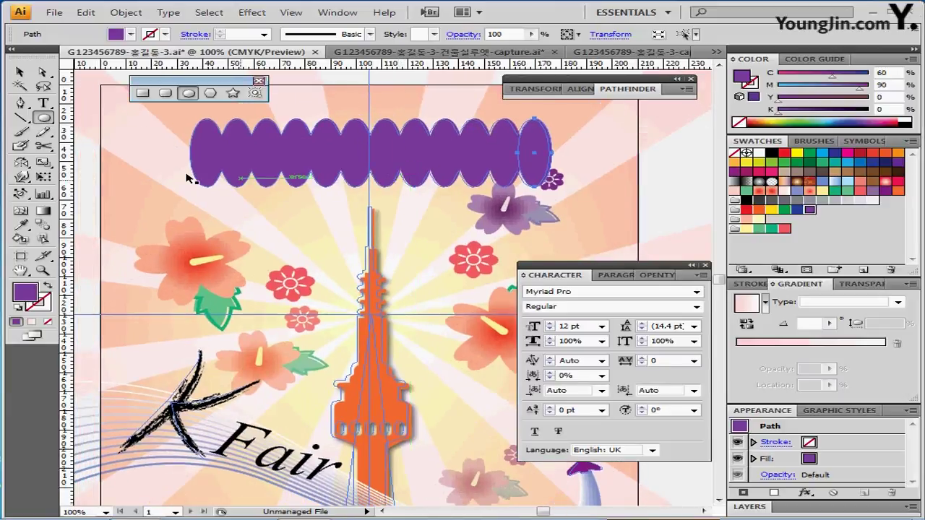
- Try to unite the row of purple ellipses into one shape with Pathfinder, then undo the result
left_click(122, 204)
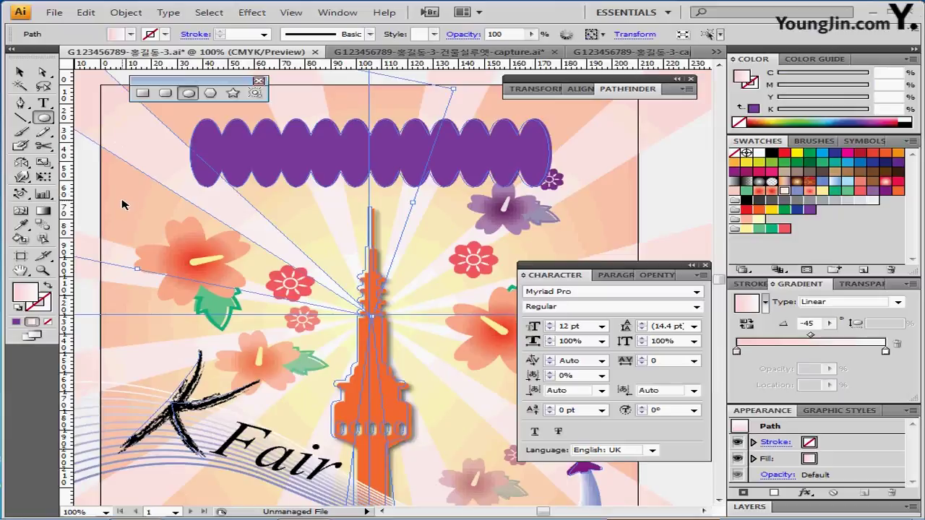
key("ctrl+shift+a")
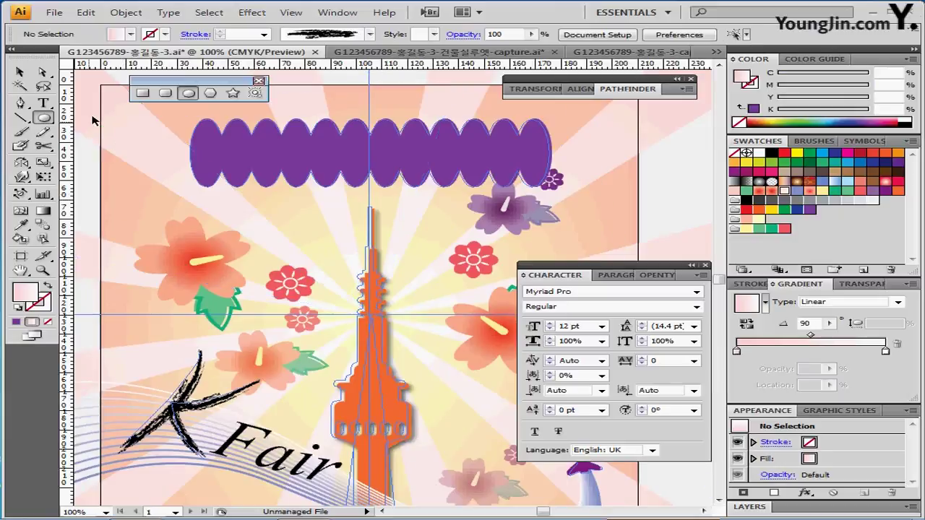
left_click_drag(362, 167, 570, 144)
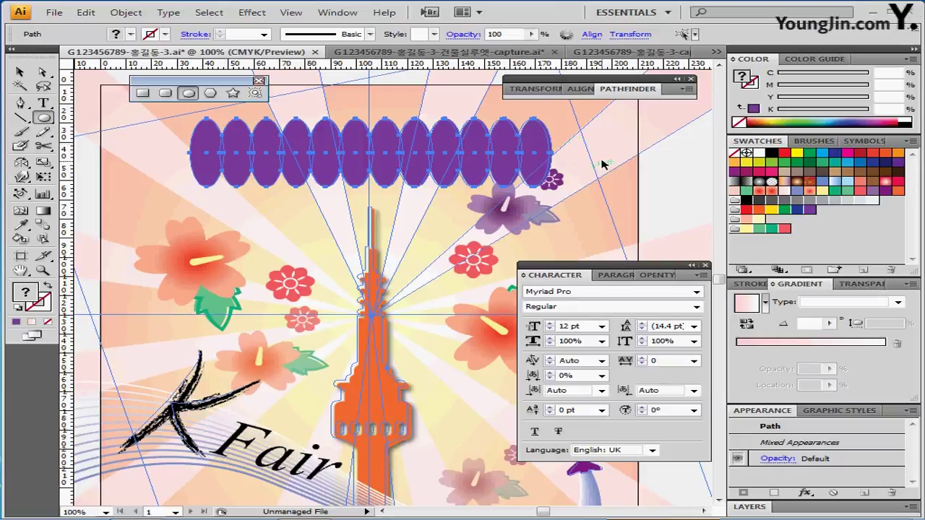
left_click(473, 107, "ctrl+shift")
left_click(329, 101, "ctrl+shift")
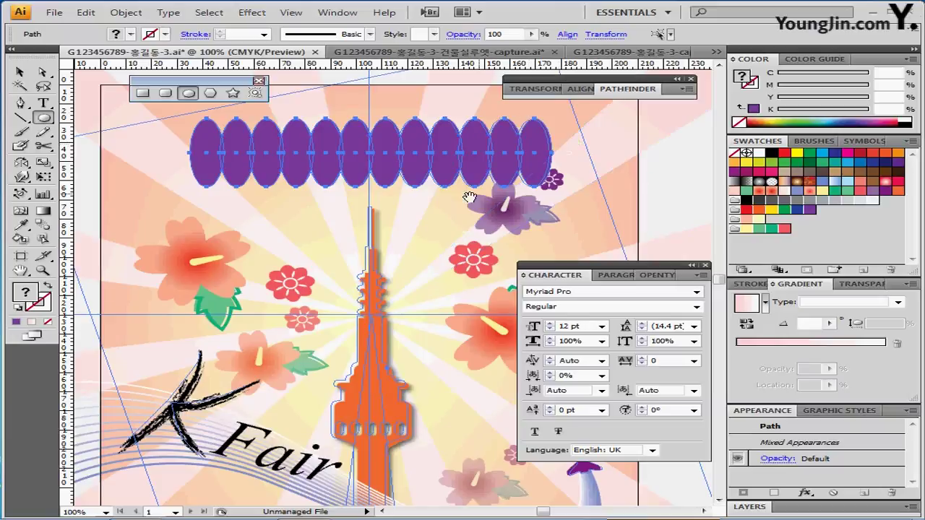
left_click_drag(467, 199, 454, 219)
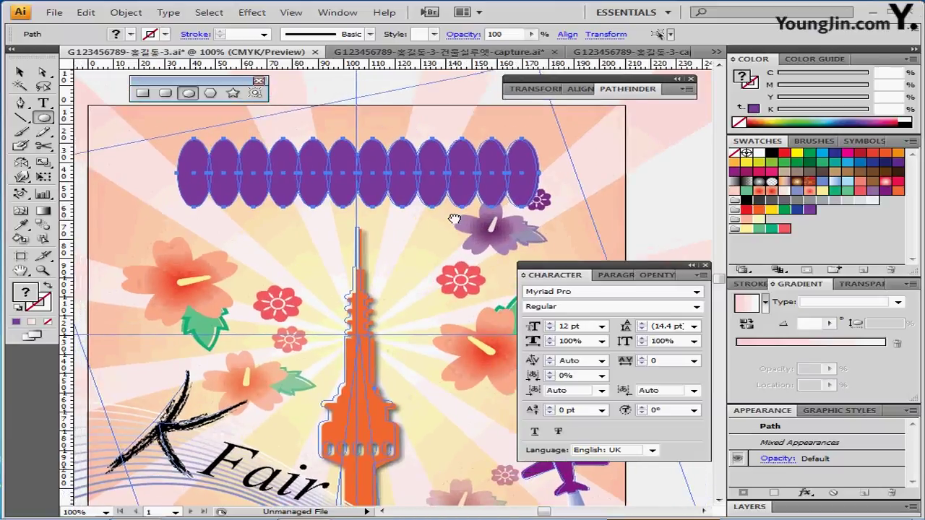
left_click(543, 88)
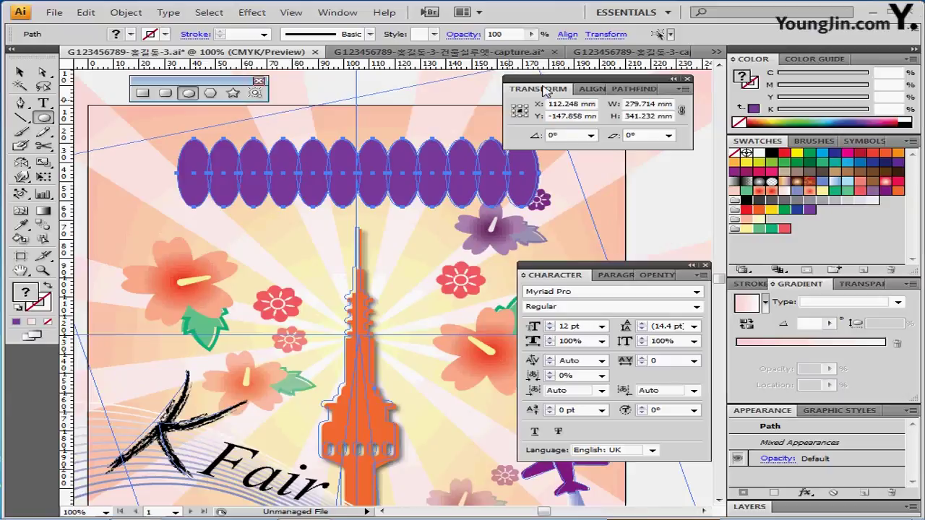
left_click(633, 88)
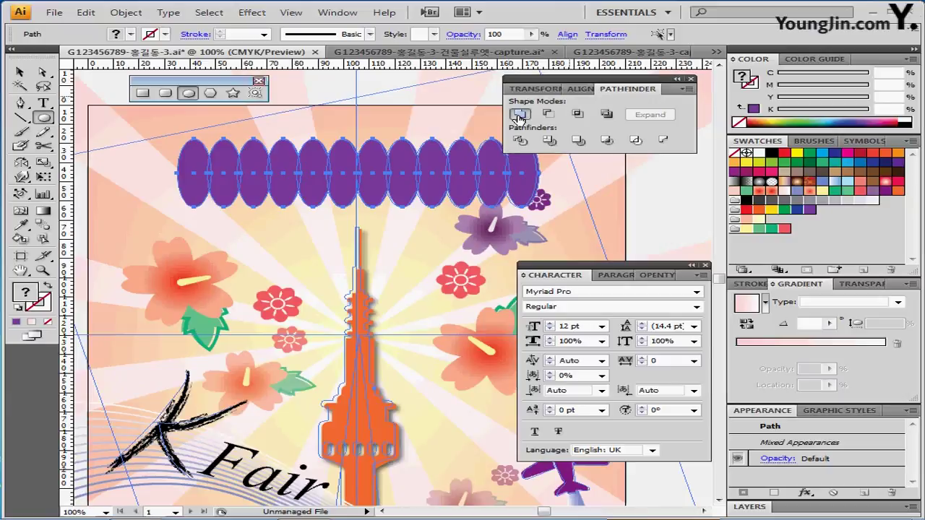
left_click(519, 115)
key("ctrl+z")
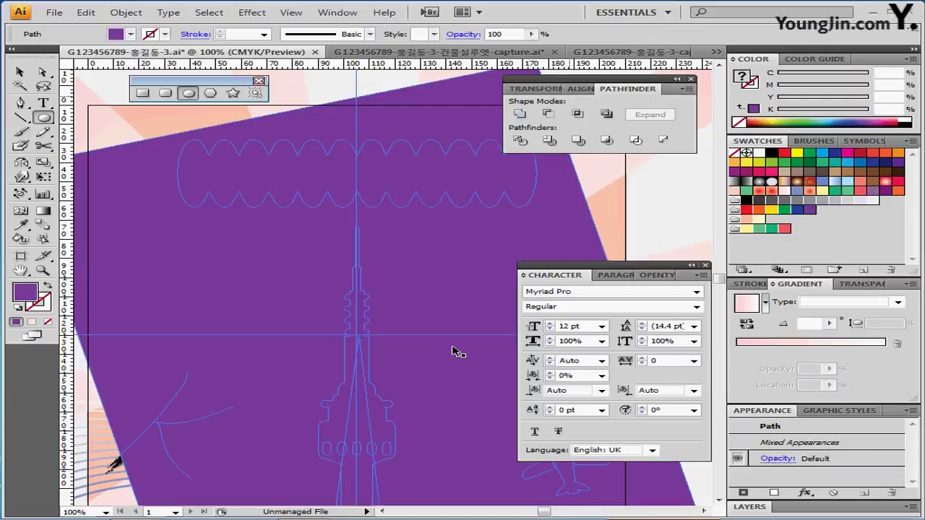
left_click(443, 381, "ctrl")
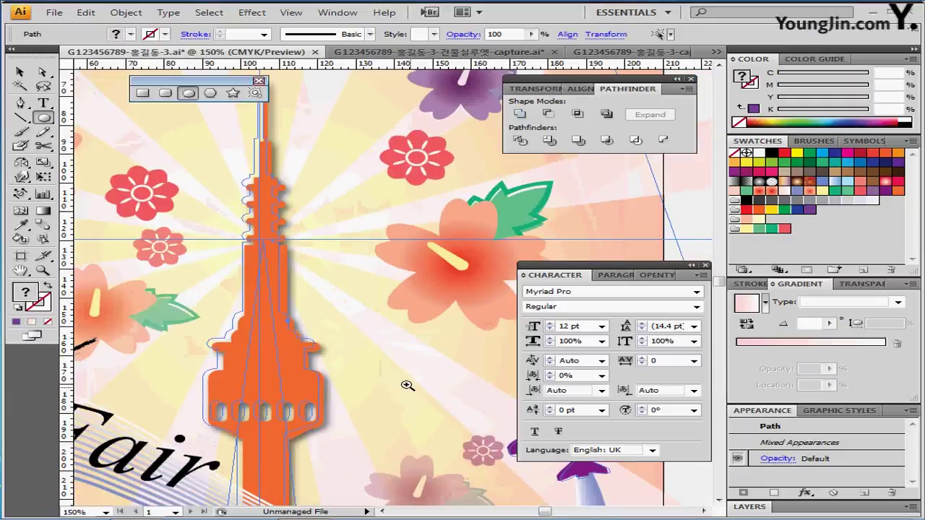
left_click(400, 279, "ctrl+alt")
left_click_drag(365, 250, 393, 369)
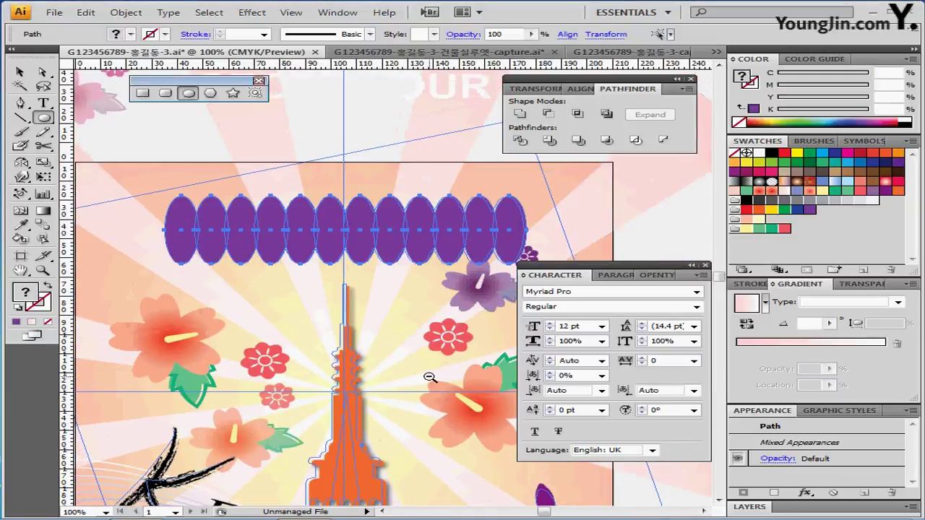
left_click(429, 377, "alt")
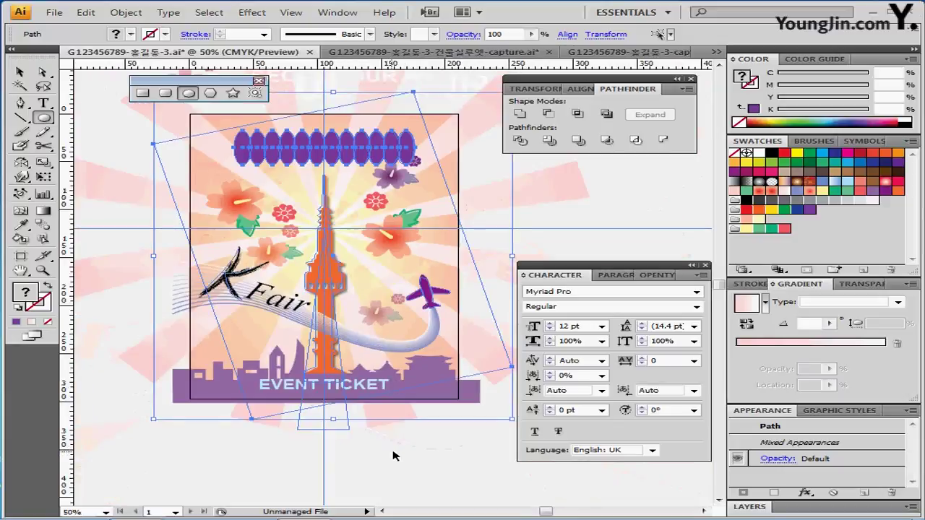
left_click(395, 456, "ctrl")
left_click_drag(118, 154, 277, 148)
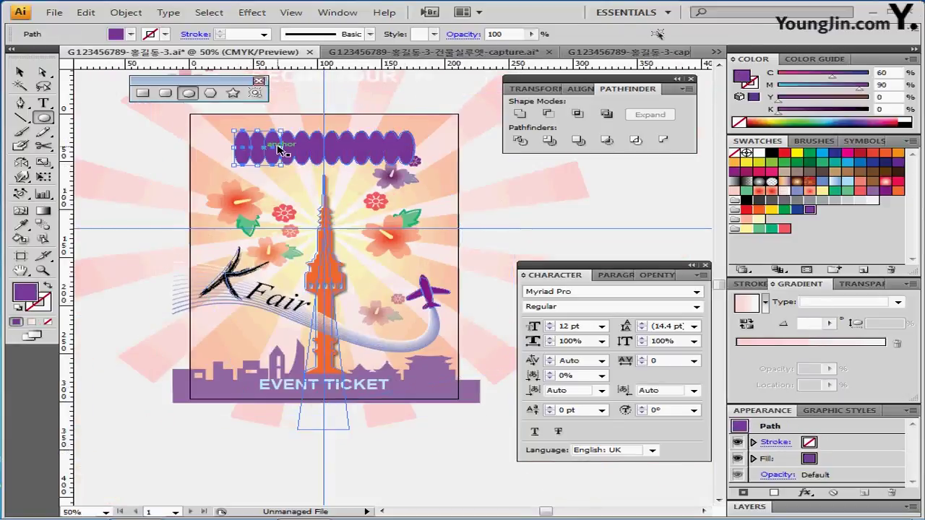
left_click(164, 169, "ctrl")
left_click_drag(151, 182, 473, 302)
key("ctrl+z")
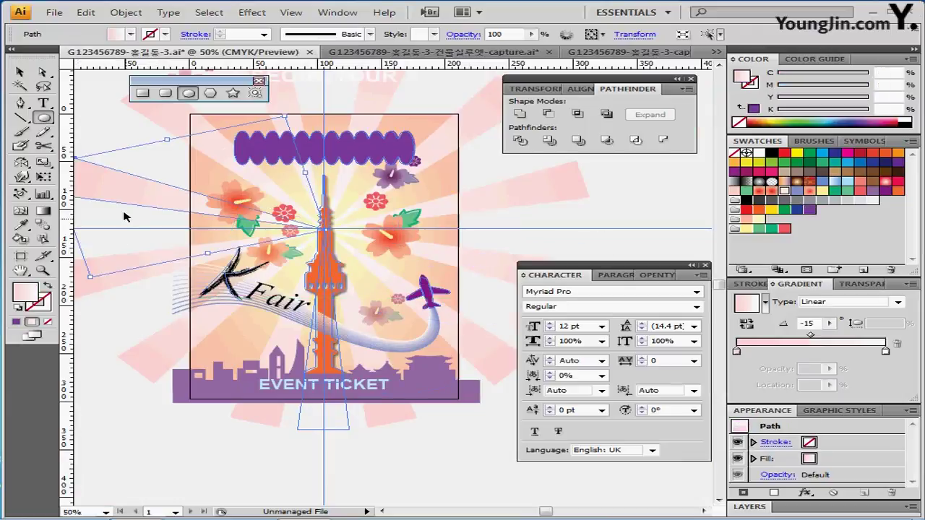
left_click_drag(150, 163, 455, 295)
left_click_drag(131, 458, 508, 177)
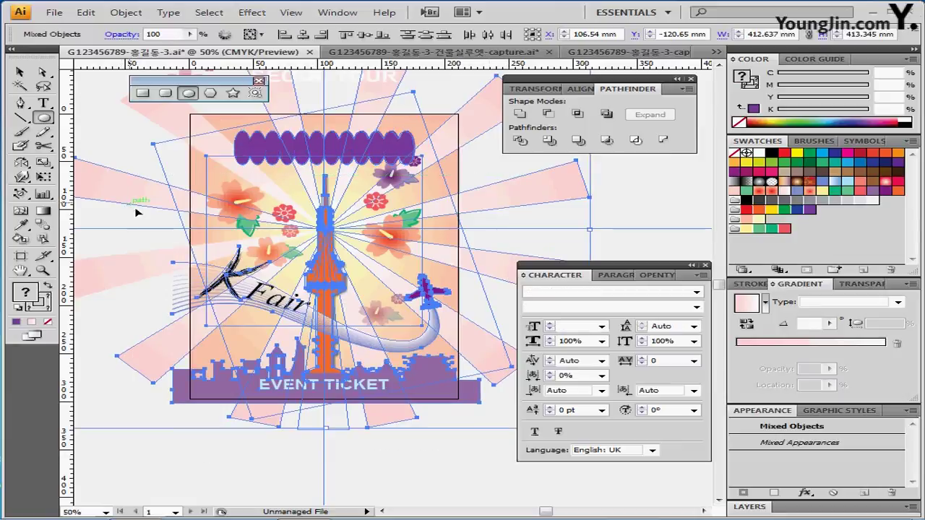
left_click(142, 324)
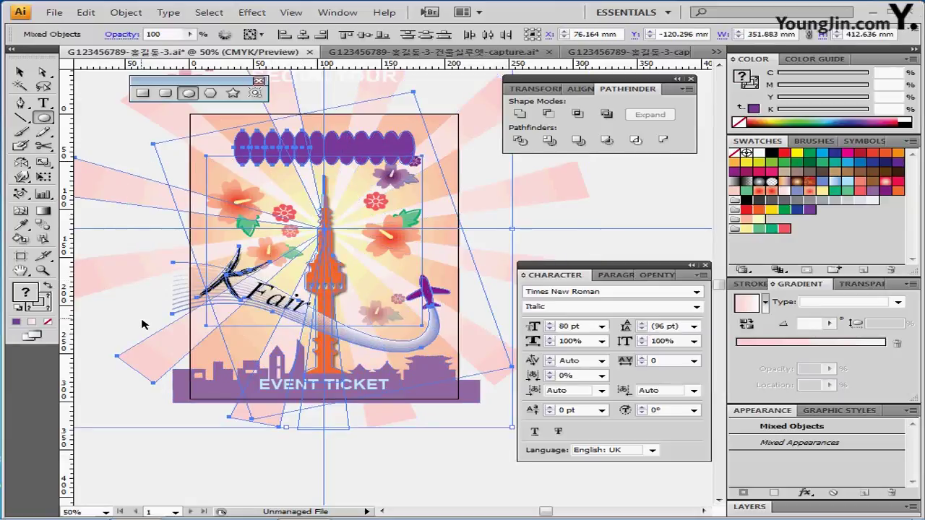
left_click(130, 169, "ctrl")
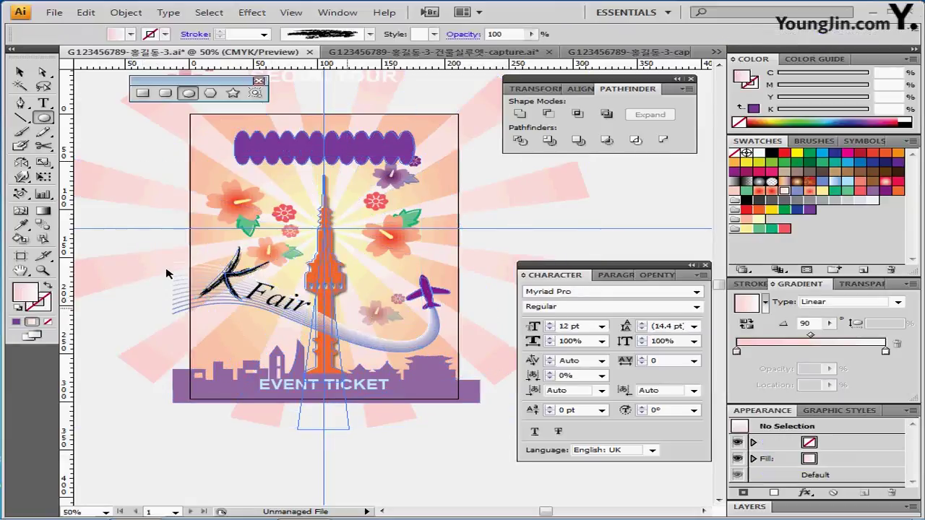
- Select the sunburst rays, tower, skyline, airplane and K Fair lettering without the purple ellipses, and lock them
key("ctrl+a")
left_click_drag(139, 167, 472, 368, "ctrl")
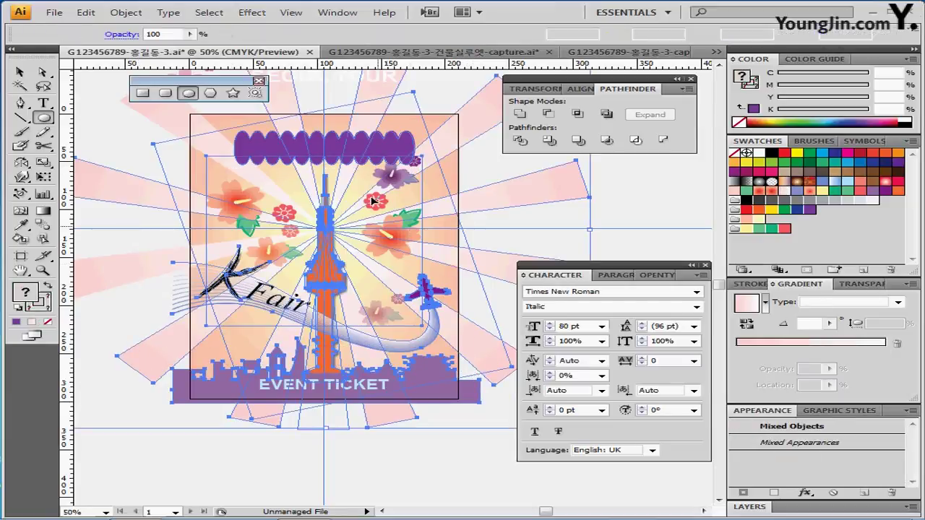
key("ctrl+2")
- Select all twelve purple ellipses and unite them into a single scalloped banner shape
left_click(341, 161, "ctrl")
left_click(339, 196, "ctrl")
left_click_drag(322, 245, 249, 118)
left_click_drag(256, 241, 227, 157)
left_click_drag(122, 148, 488, 220)
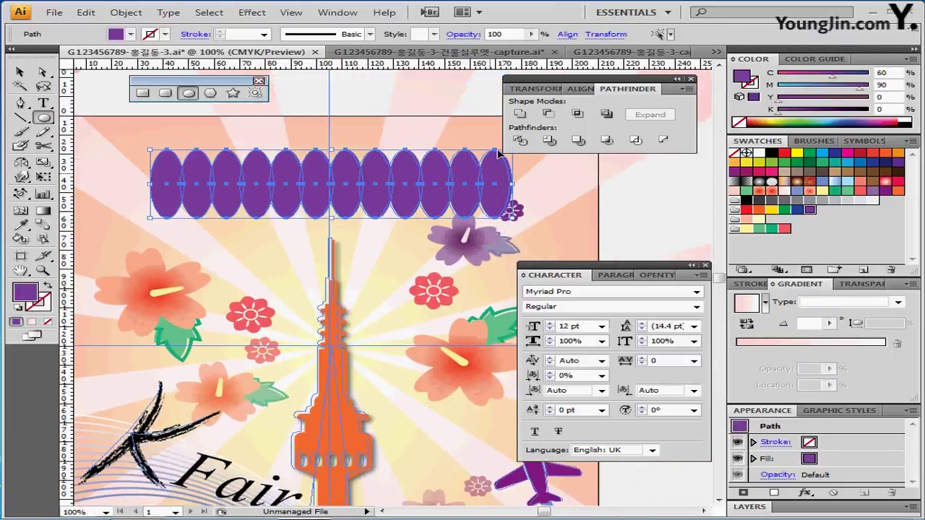
left_click(519, 114)
mouse_move(376, 238)
left_mouse_down()
mouse_move(343, 205)
mouse_move(339, 185)
left_mouse_up()
left_click(378, 244, "ctrl+alt")
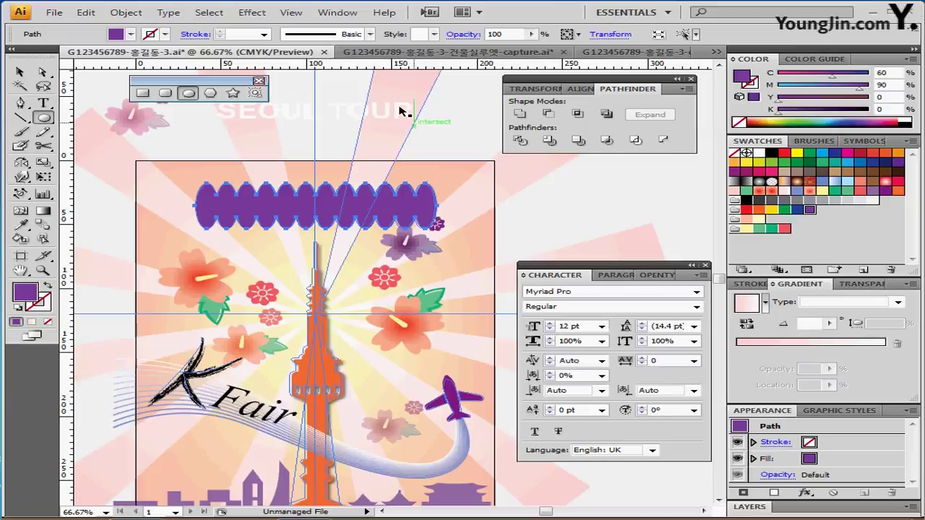
- Move the white SEOUL TOUR text from above the artboard onto the purple banner and bring it to the front
left_click_drag(351, 118, 355, 209)
right_click(355, 209)
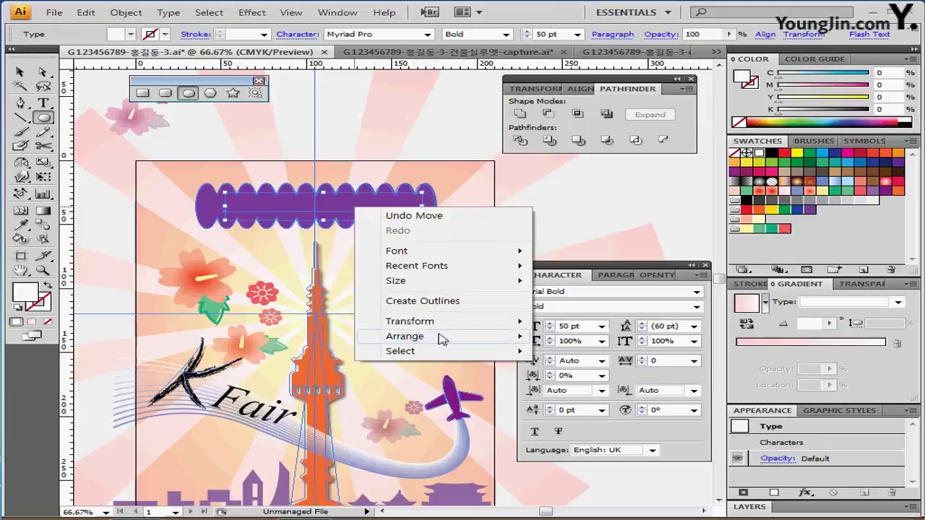
left_click(506, 287)
key("ctrl+plus")
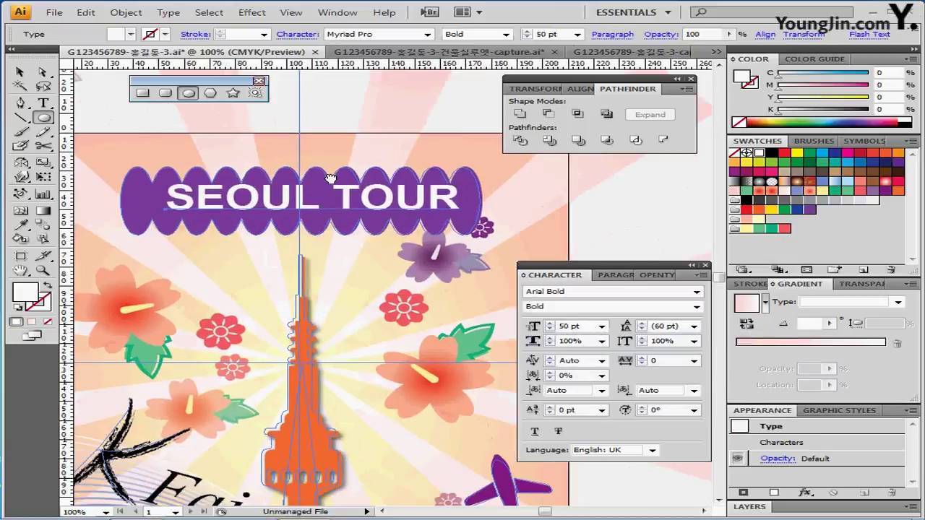
- Select the whole SEOUL TOUR title text and set its font to Arial Unicode MS Regular
left_click(43, 103)
left_click(169, 204)
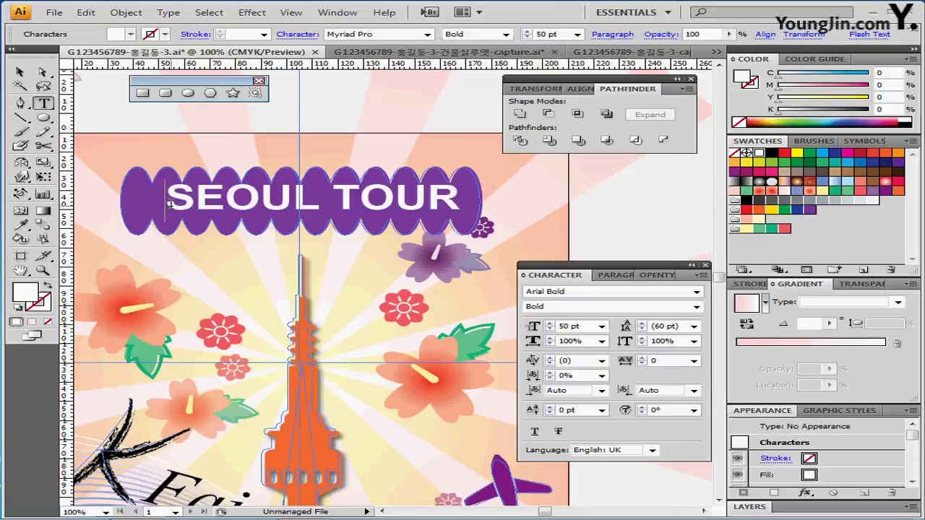
left_click_drag(170, 204, 453, 201)
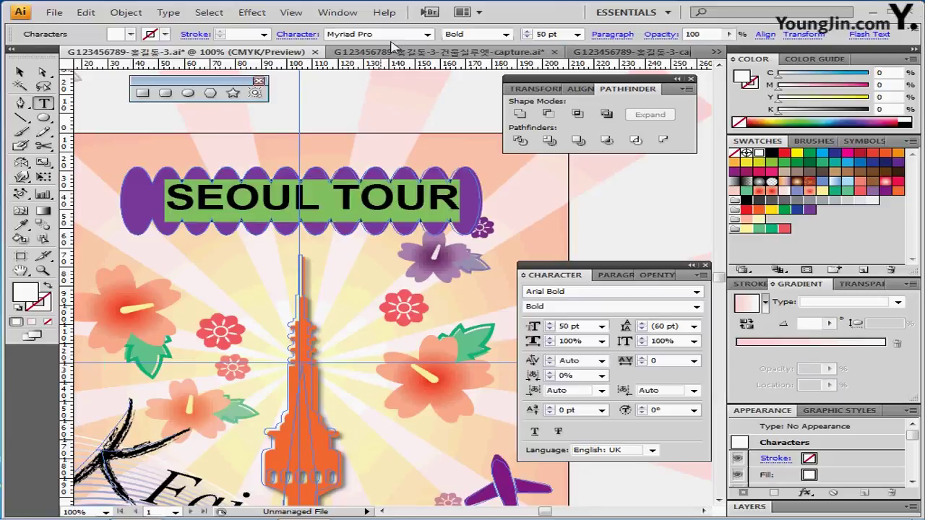
left_click(326, 204)
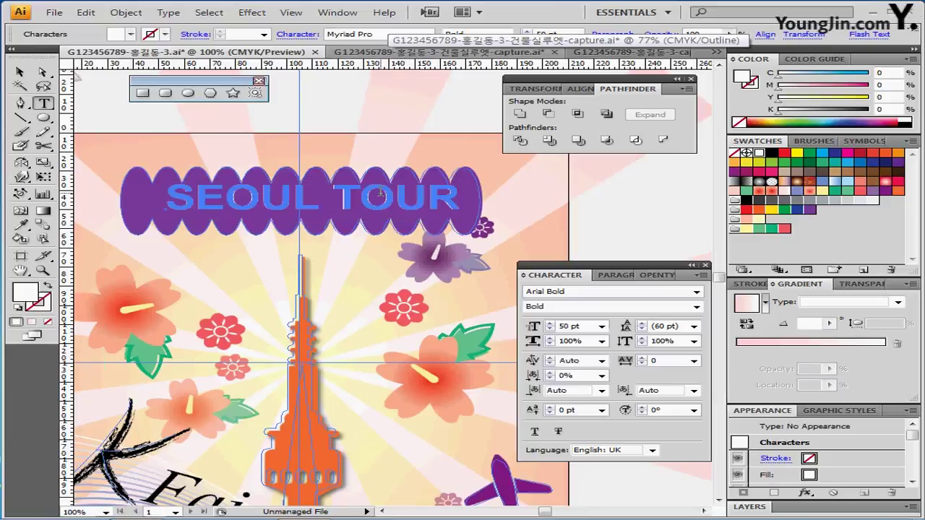
triple_click(266, 200)
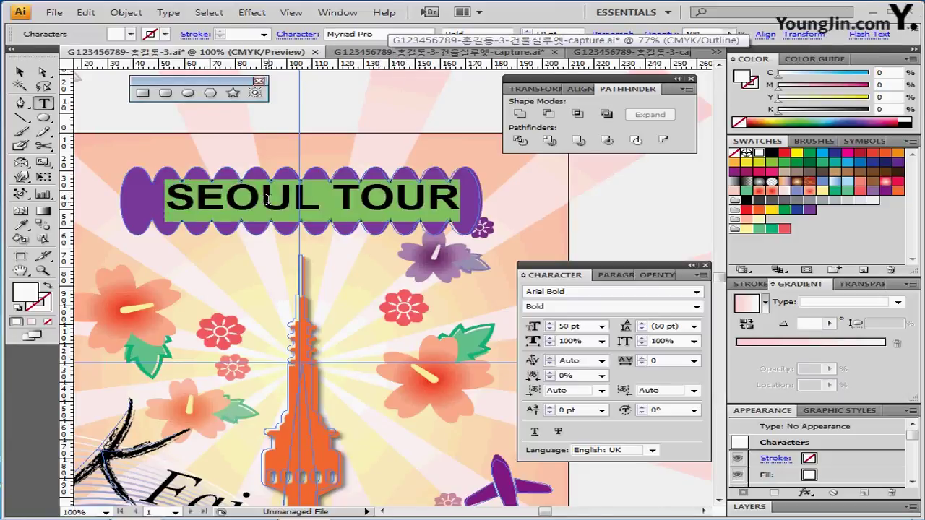
left_click(390, 34)
type("A")
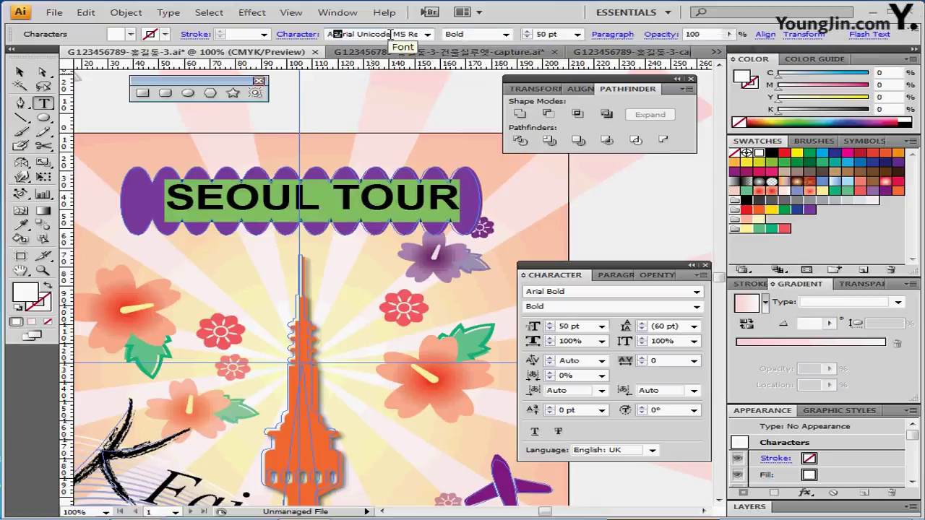
key("Return")
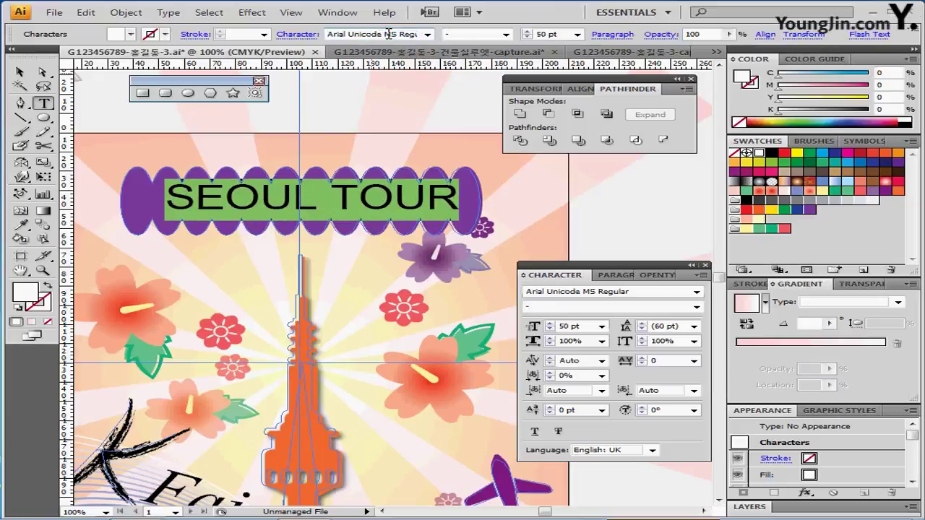
double_click(384, 34)
left_click(387, 34)
left_click(428, 34)
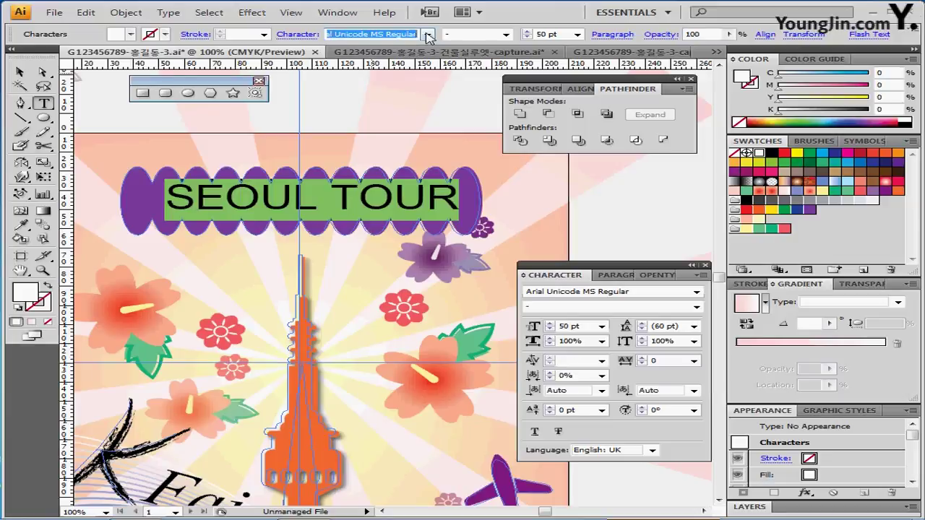
left_click(426, 34)
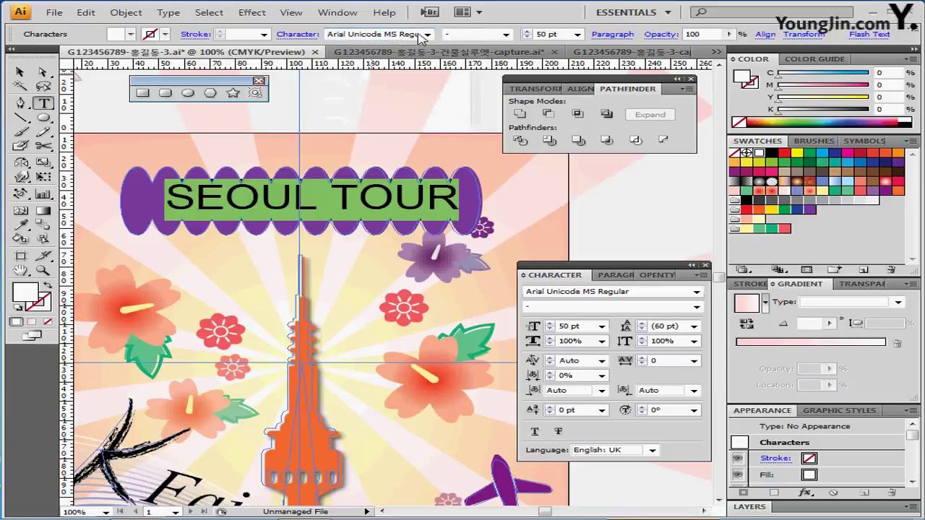
type("Aㄱ")
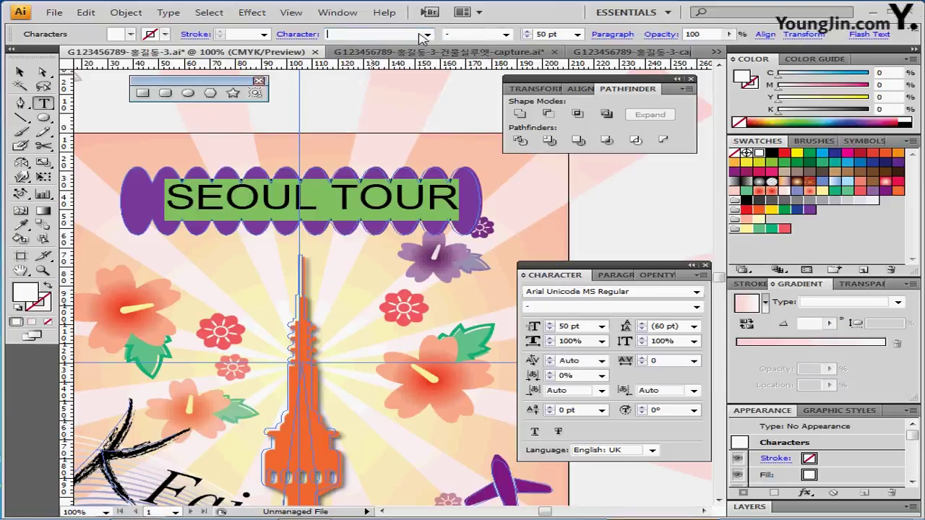
key("BackSpace")
double_click(415, 35)
left_click(423, 34)
left_click(423, 35)
left_click(424, 35)
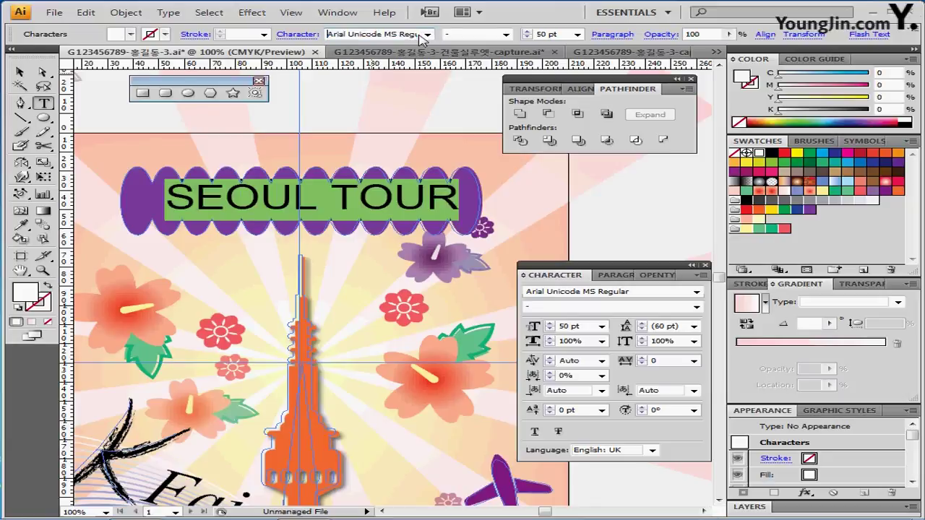
- Set the font of the selected SEOUL TOUR title text to Arial Regular
left_click(653, 293)
left_click(531, 292)
type("A")
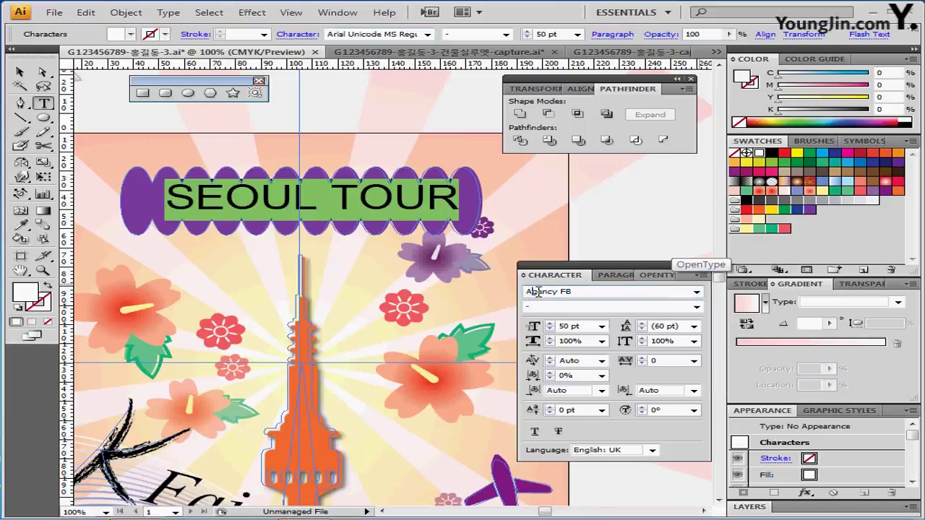
type("ri")
key("Return")
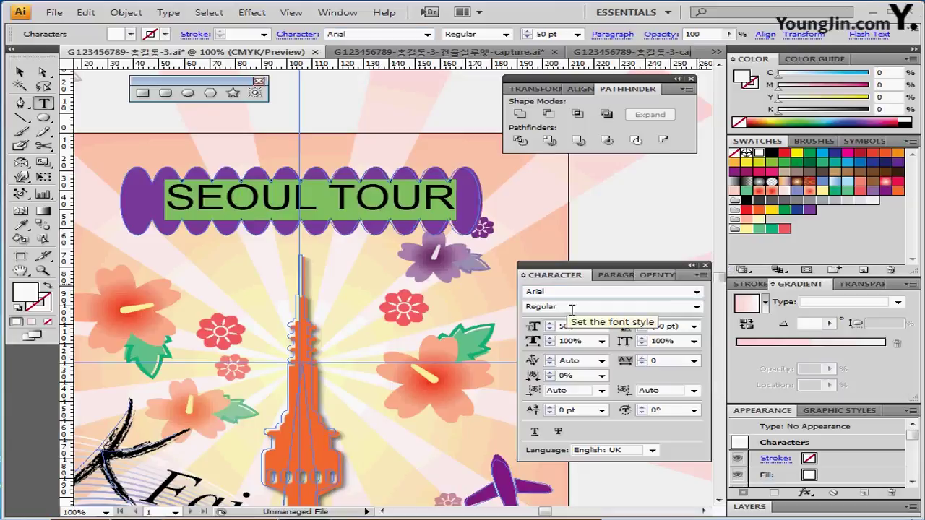
- Try the Arial Bold Italic style on the selected SEOUL TOUR title text, and undo the recent font changes
left_click(571, 308)
left_click(696, 306)
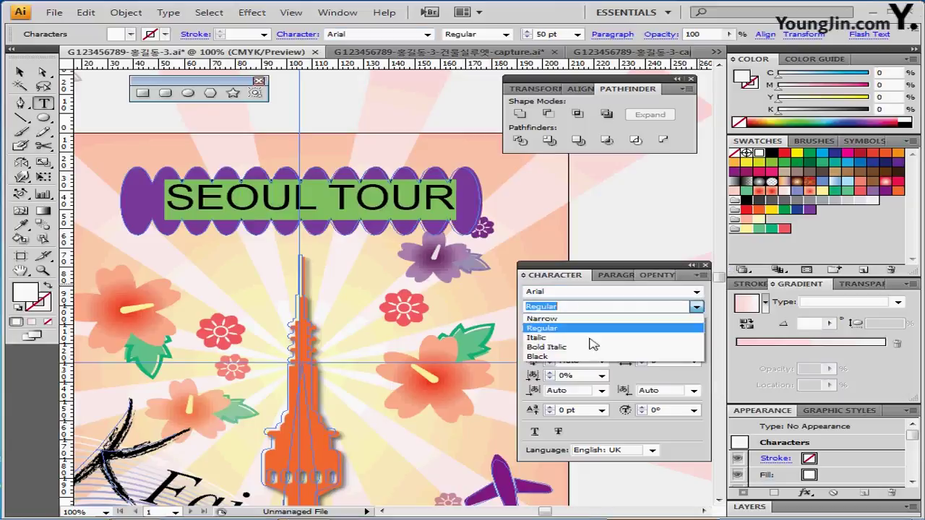
left_click(543, 349)
left_click_drag(562, 273, 571, 217)
left_click(603, 252)
left_click(707, 252)
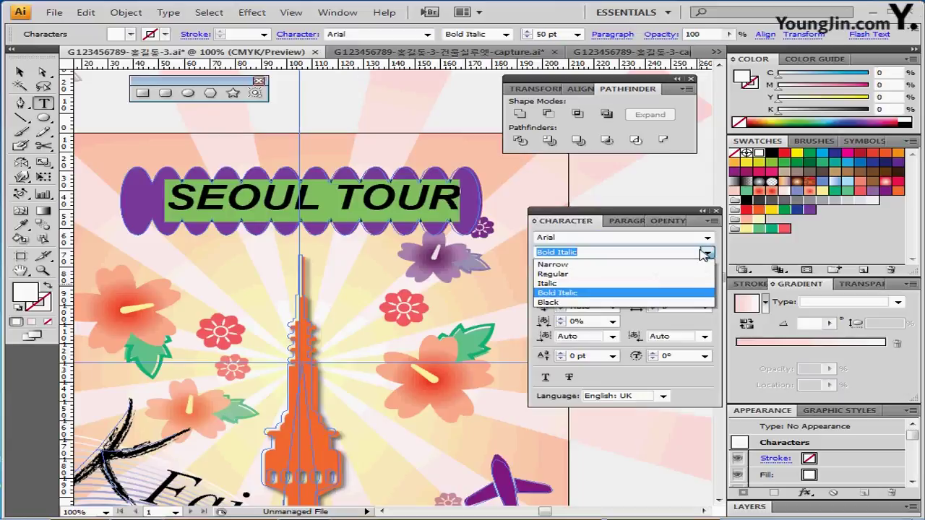
left_click(347, 225)
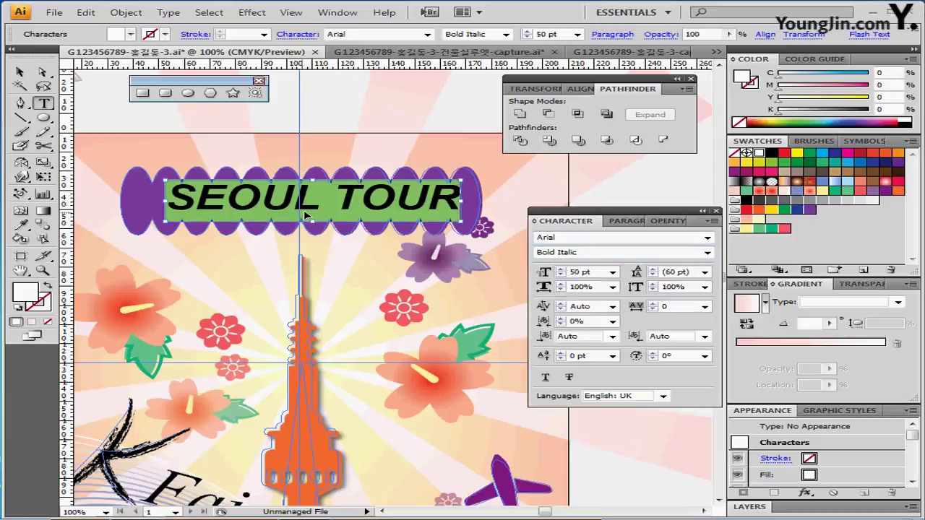
key("ctrl+z")
key("ctrl+z")
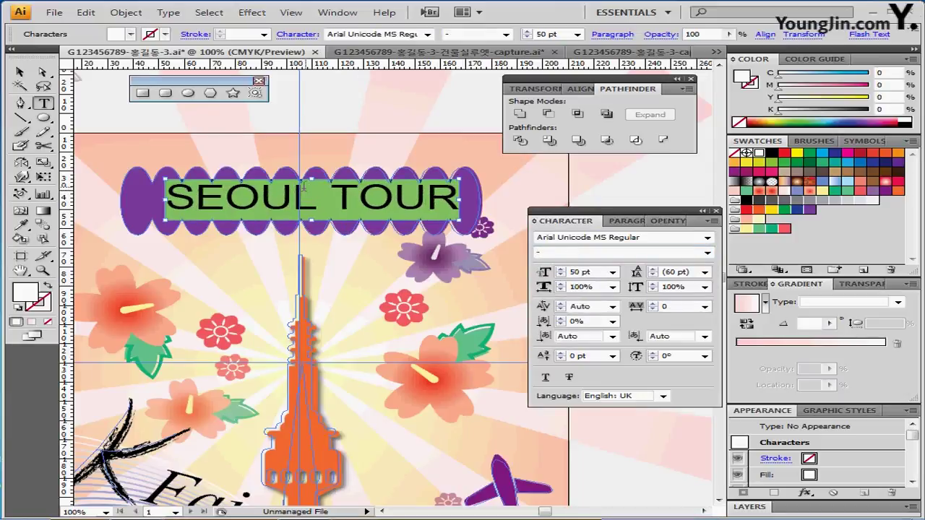
- Set the SEOUL TOUR title text to Arial Bold at 50 pt and close the character settings
key("ctrl+shift+z")
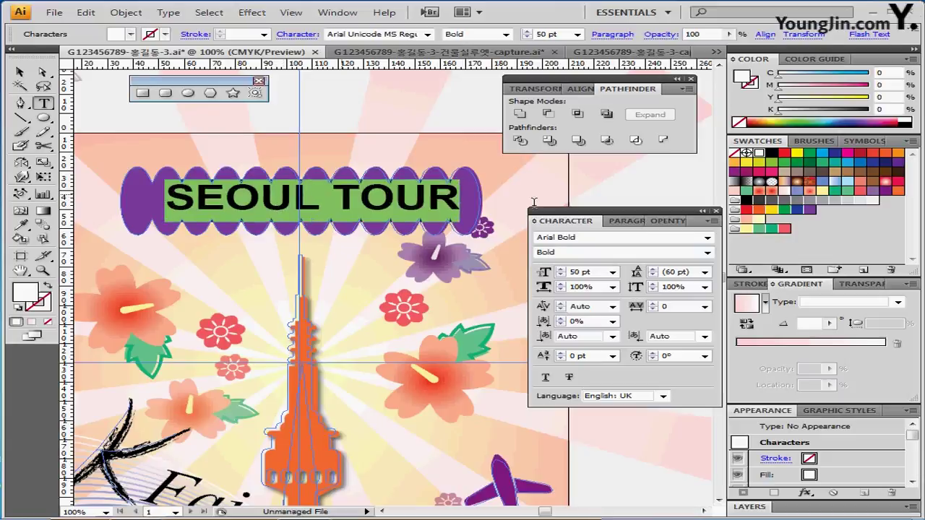
left_click_drag(552, 216, 557, 210)
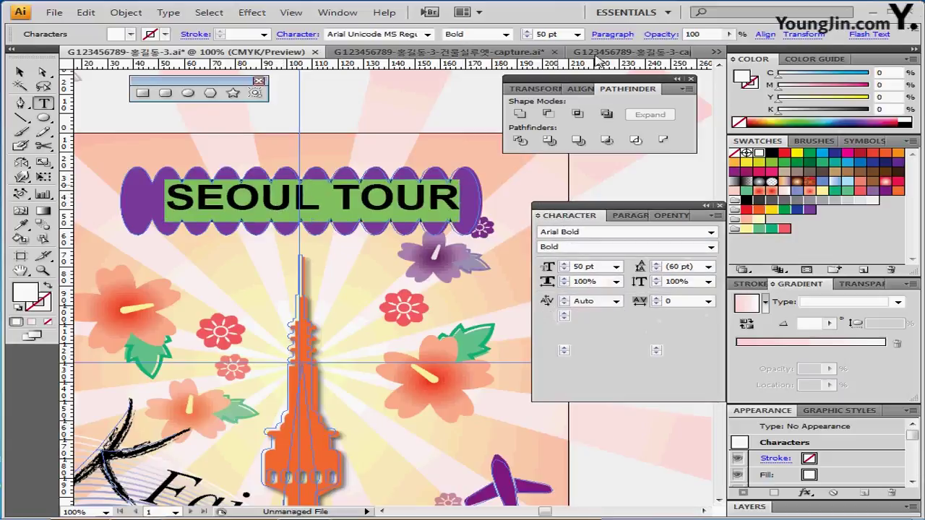
left_click(564, 34)
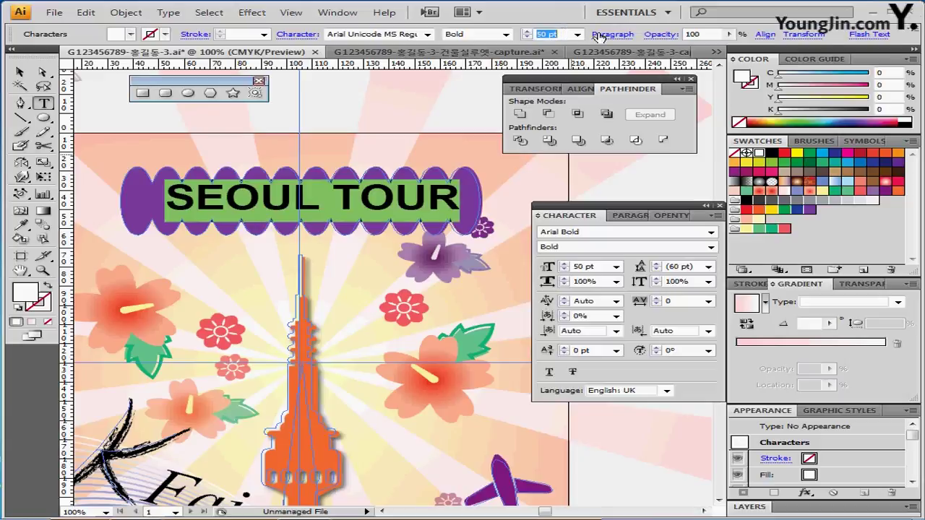
left_click(894, 74)
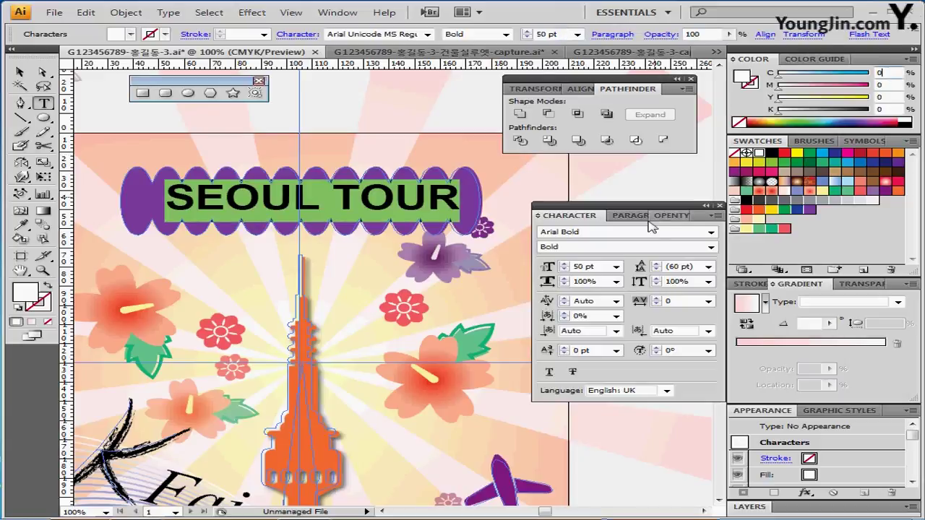
left_click(720, 205)
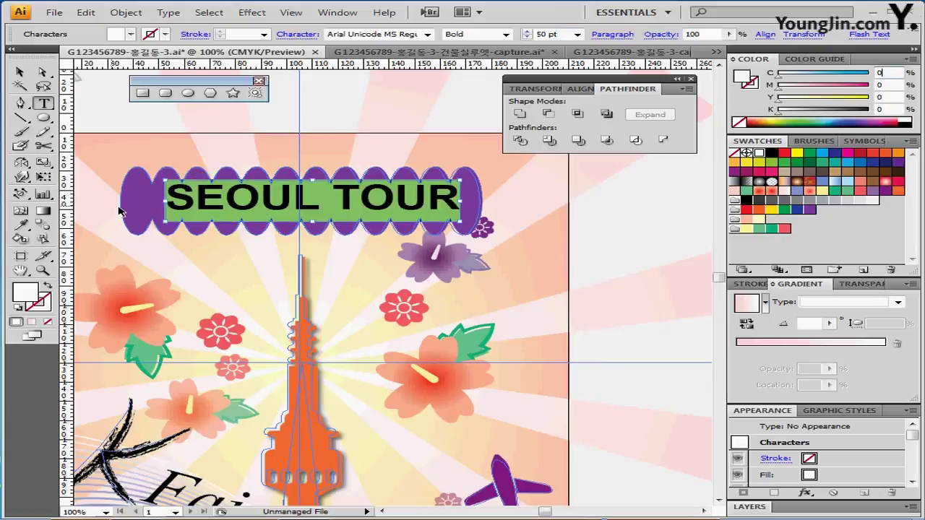
- Select the scalloped purple banner with the SEOUL TOUR title and align their centers horizontally and vertically
left_click(181, 193, "ctrl")
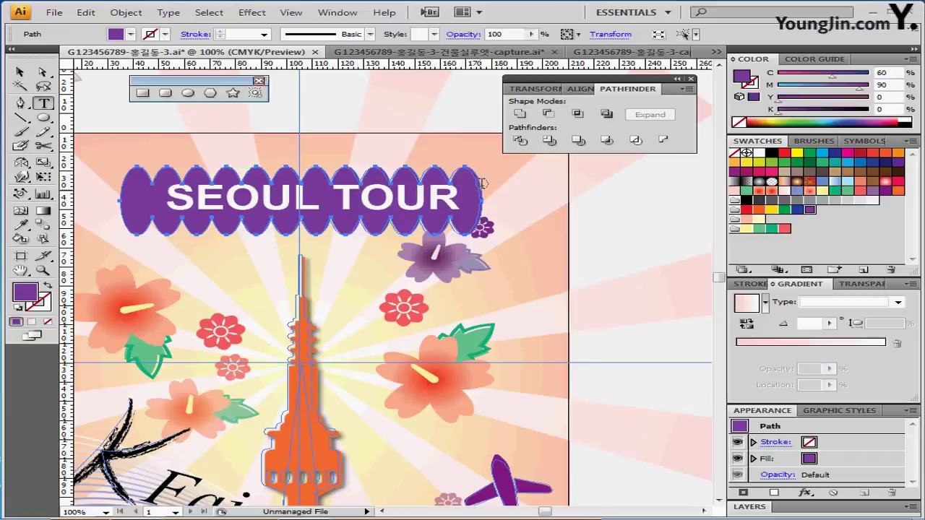
left_click(429, 207, "ctrl+shift")
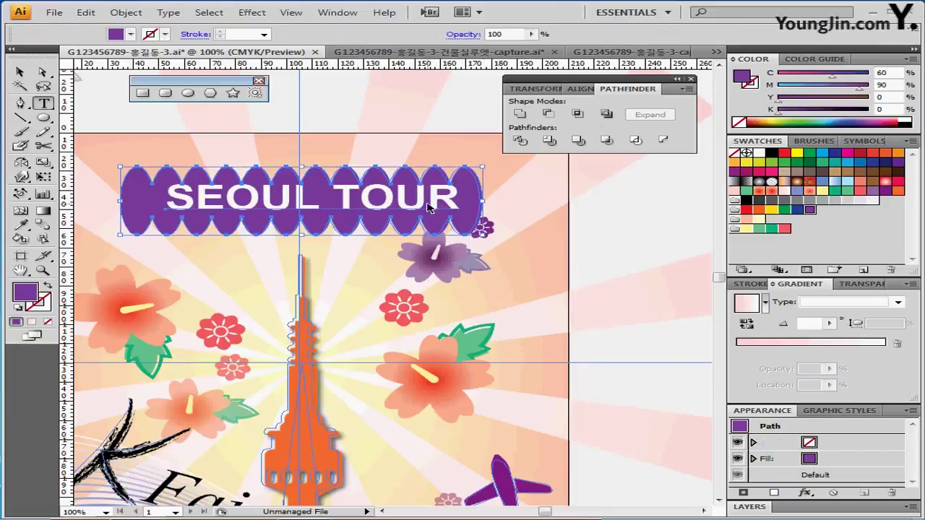
left_click(583, 90)
left_click(552, 113)
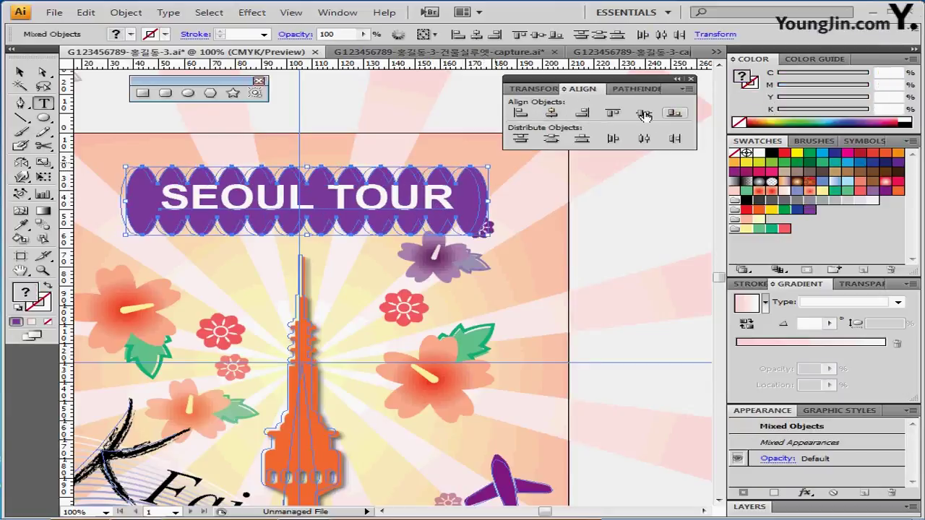
left_click(647, 113)
- Nudge the selected banner and SEOUL TOUR title together to the left so they sit centered on the vertical guide
left_click(630, 222, "ctrl")
left_click(304, 206, "ctrl")
left_click_drag(499, 188, 446, 205)
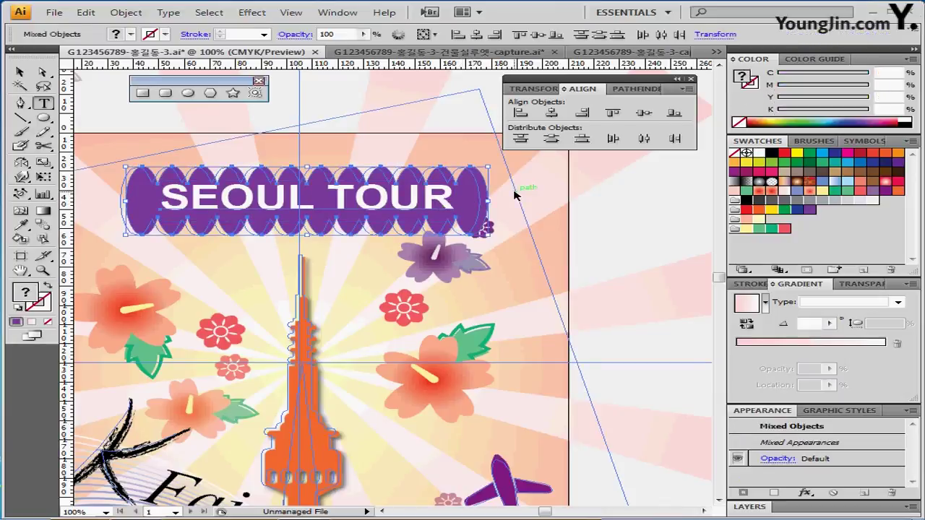
key("Left")
key("Left")
key("Left")
key("Left")
key("Left")
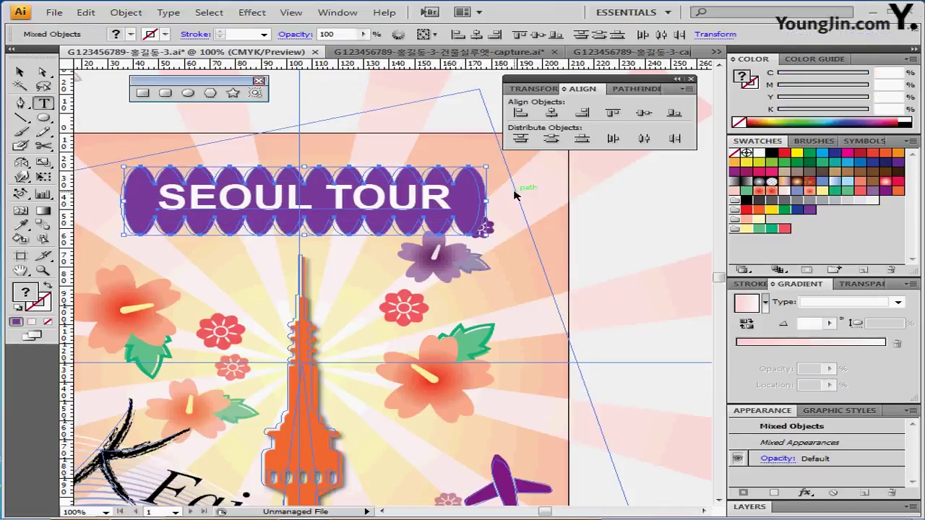
key("Left")
key("Left")
key("Left")
left_click(516, 193, "shift")
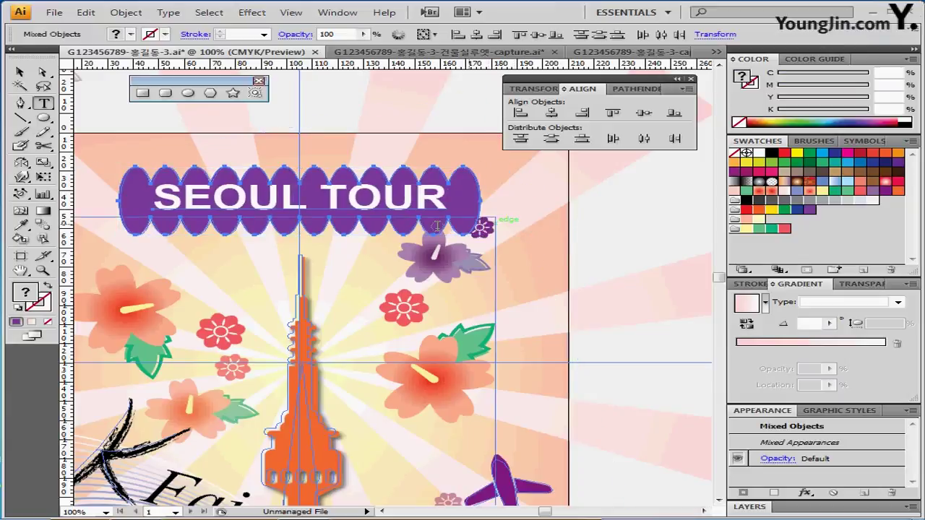
- Show the bounding box and apply a horizontal Arc envelope warp with 30% bend to the banner and SEOUL TOUR title
key("v")
key("ctrl+shift+b")
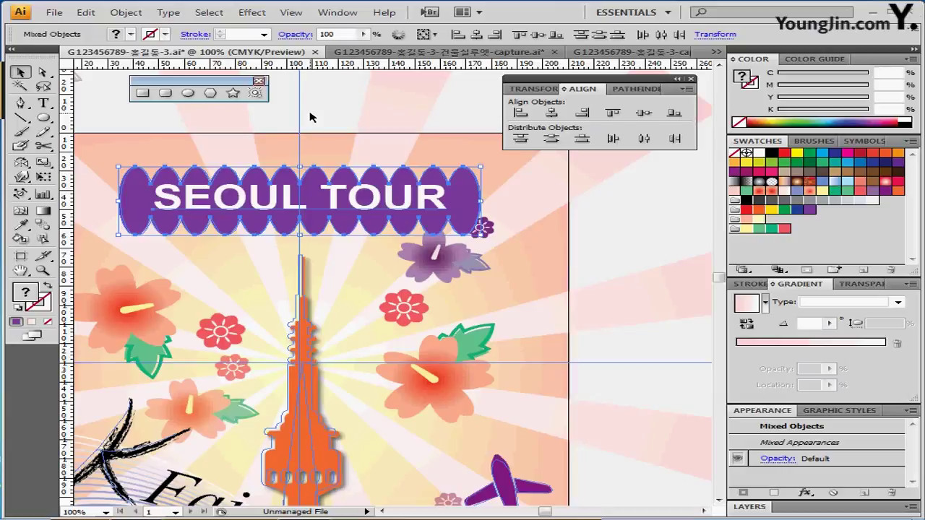
left_click(131, 13)
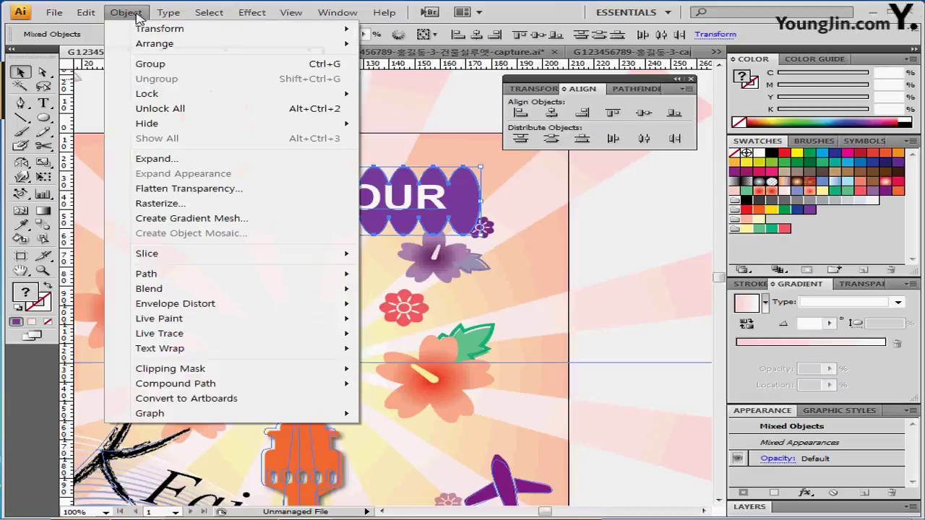
mouse_move(221, 309)
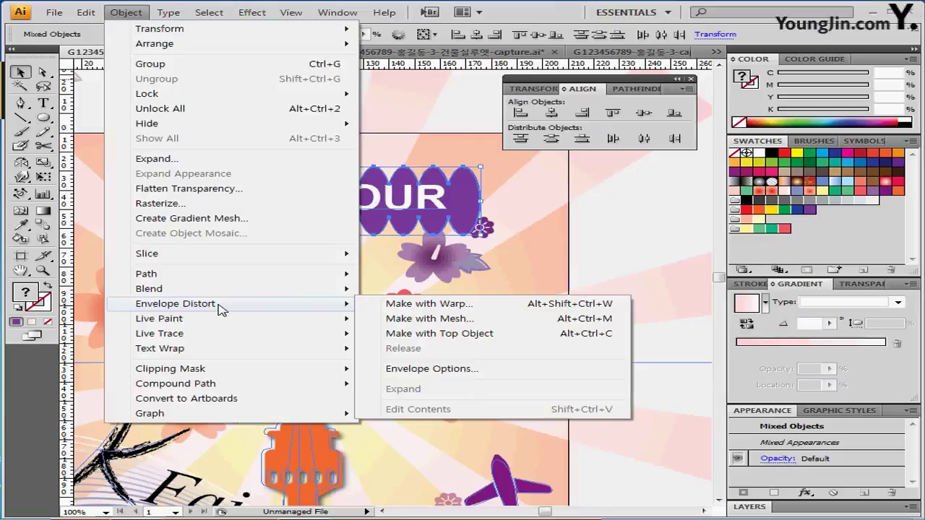
left_click(410, 307)
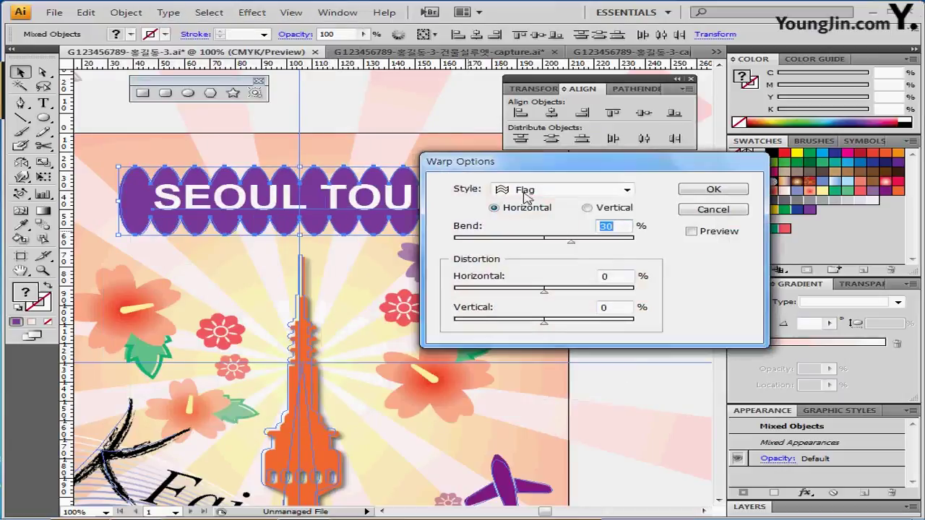
left_click(691, 231)
left_click(553, 192)
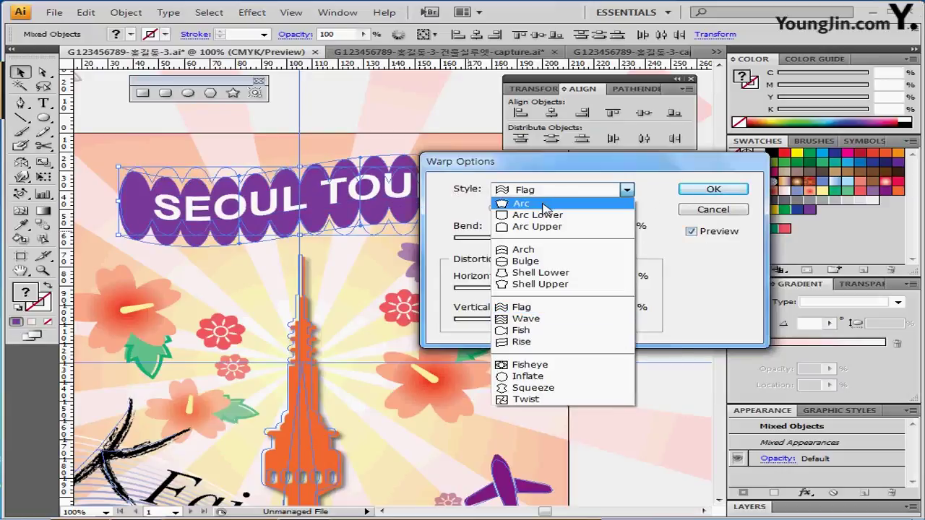
left_click(544, 205)
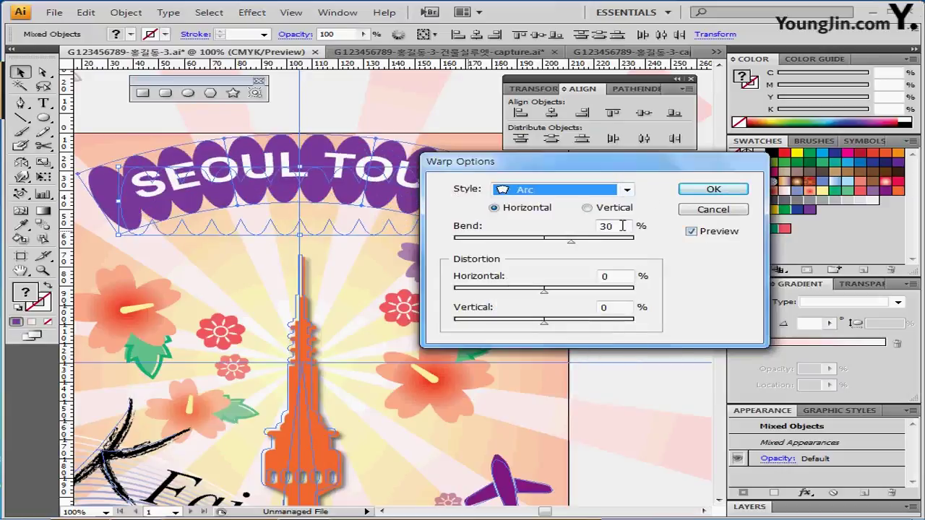
left_click_drag(654, 160, 701, 153)
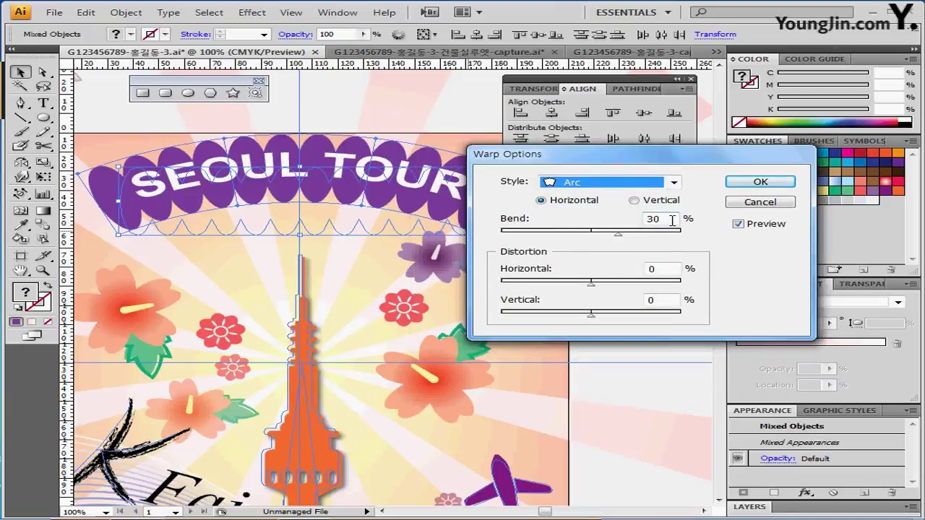
left_click(749, 183)
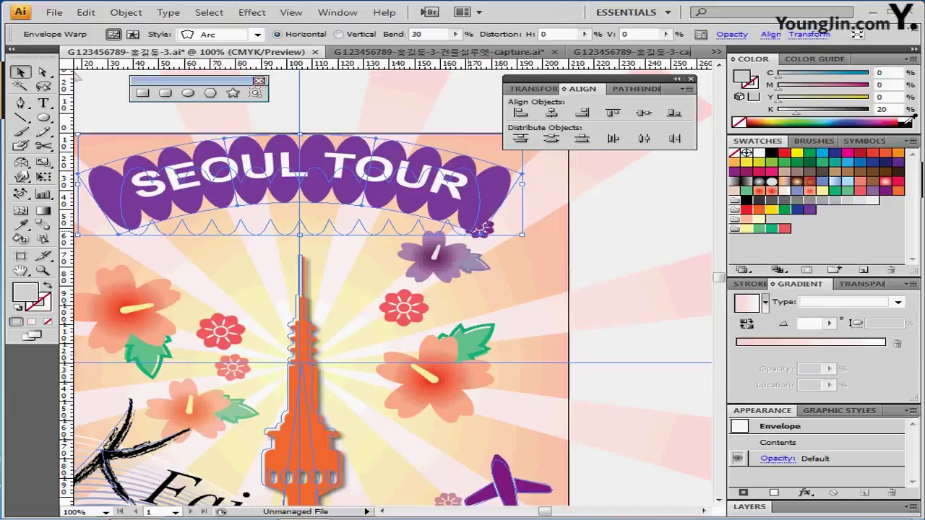
- Move the arched SEOUL TOUR banner slightly down, away from the artboard's upper edge, and deselect it
left_click_drag(381, 209, 381, 196)
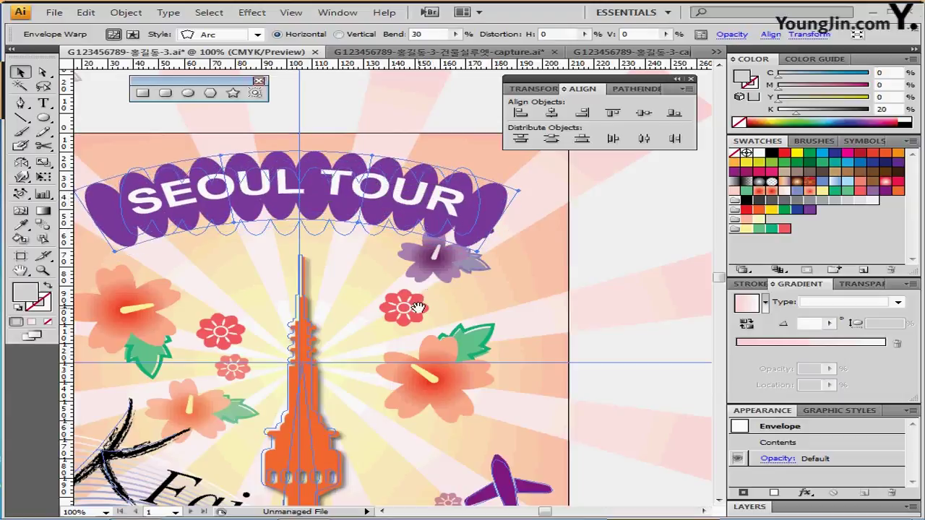
left_click_drag(418, 307, 400, 248)
left_click_drag(357, 492, 377, 247)
key("ctrl+shift+a")
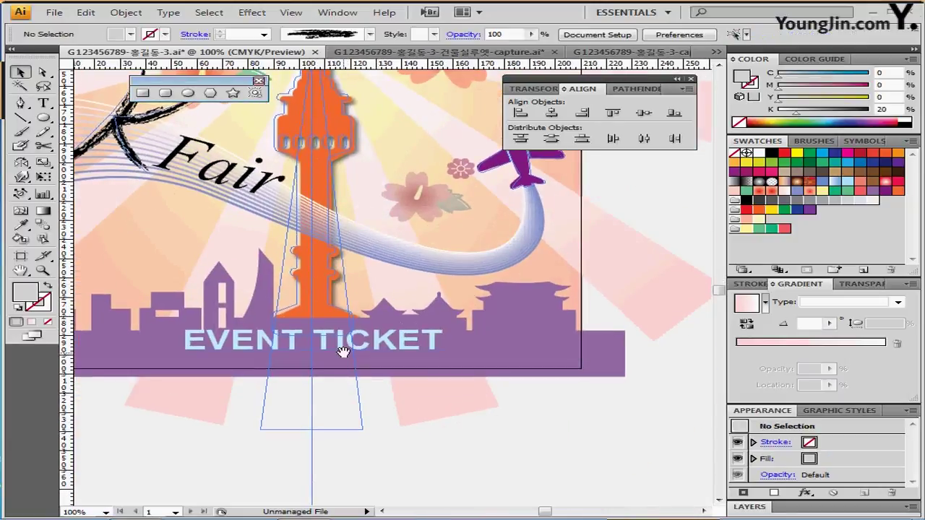
- Apply a horizontal Fish envelope warp with 30% bend to the EVENT TICKET text on the purple skyline base
scroll(340, 313, "down", 1)
left_click(343, 315)
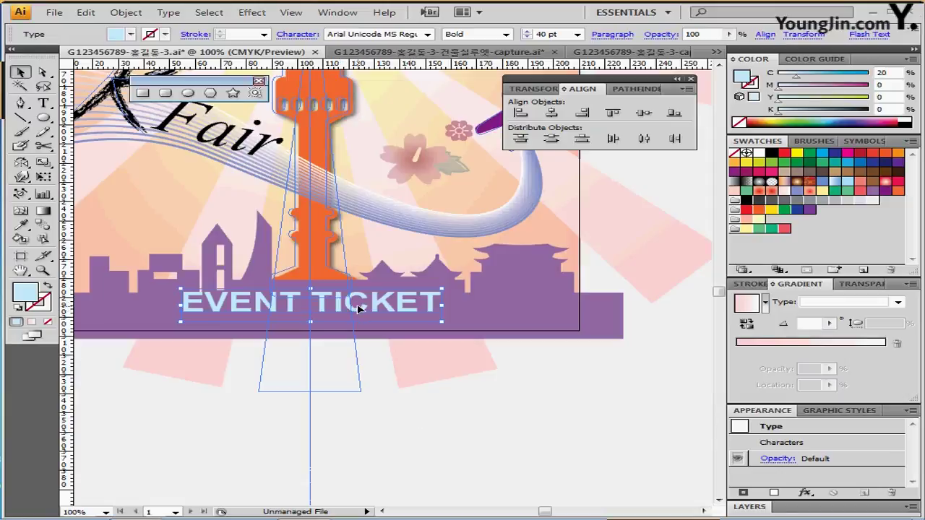
left_click(126, 13)
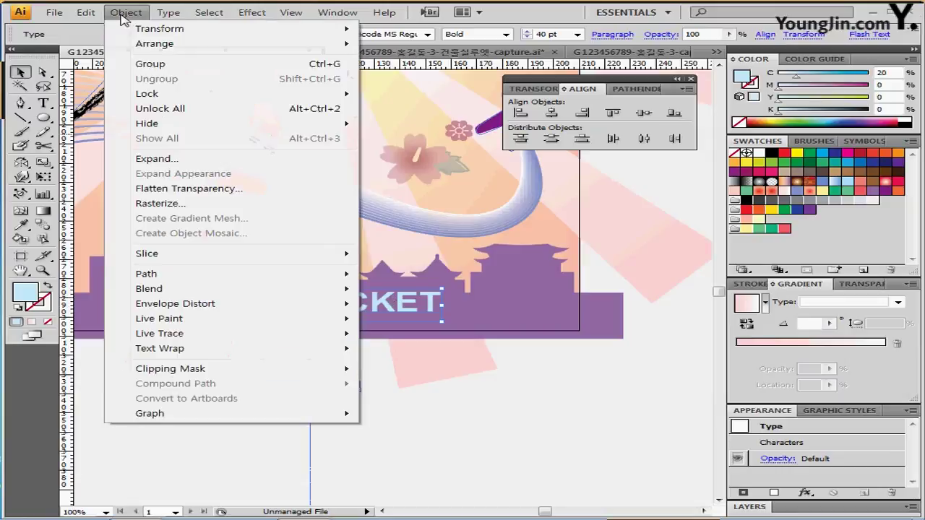
mouse_move(201, 306)
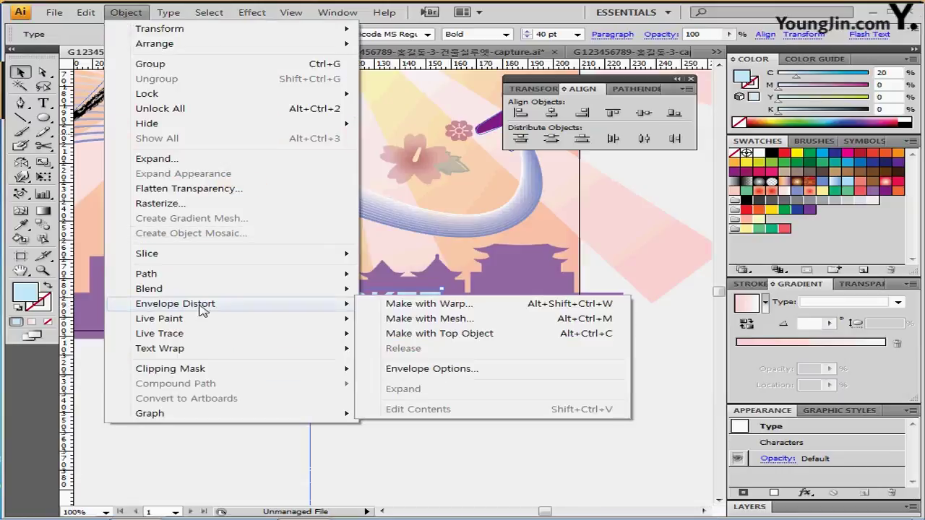
left_click(432, 307)
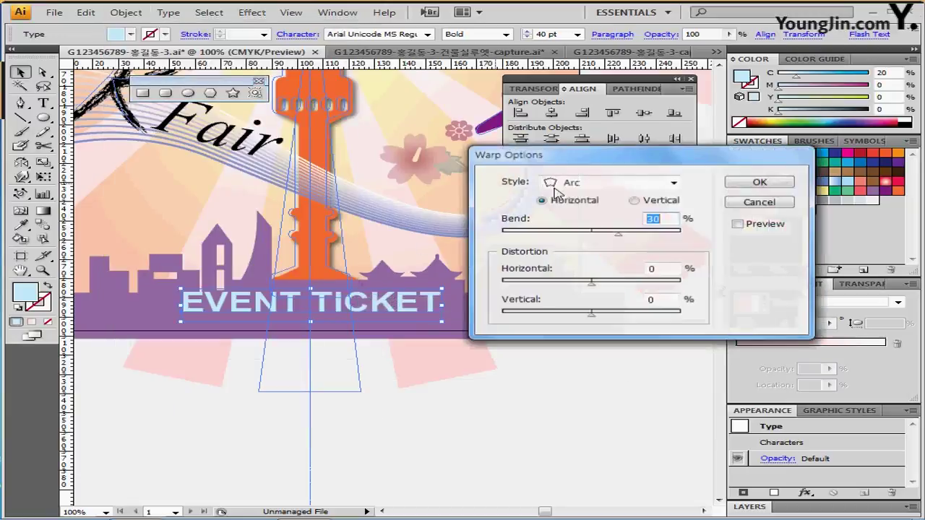
left_click(609, 183)
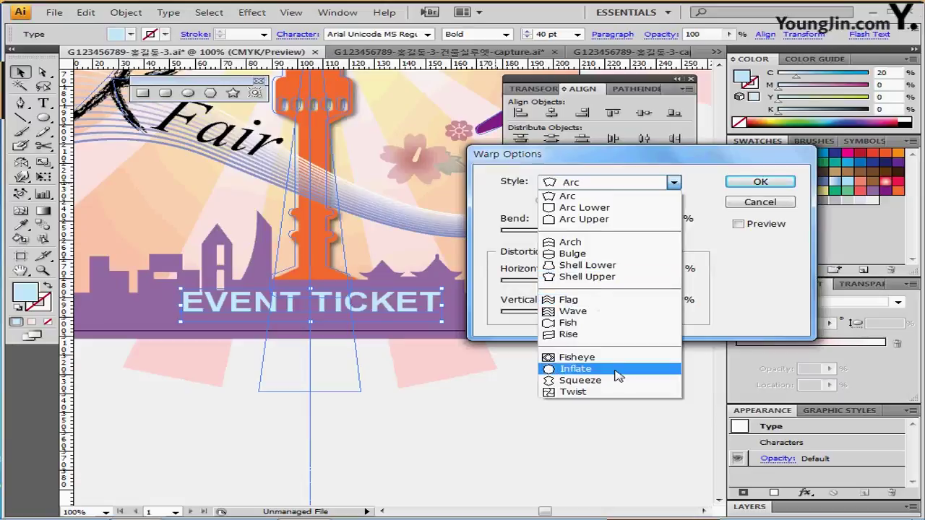
left_click(599, 326)
left_click(738, 224)
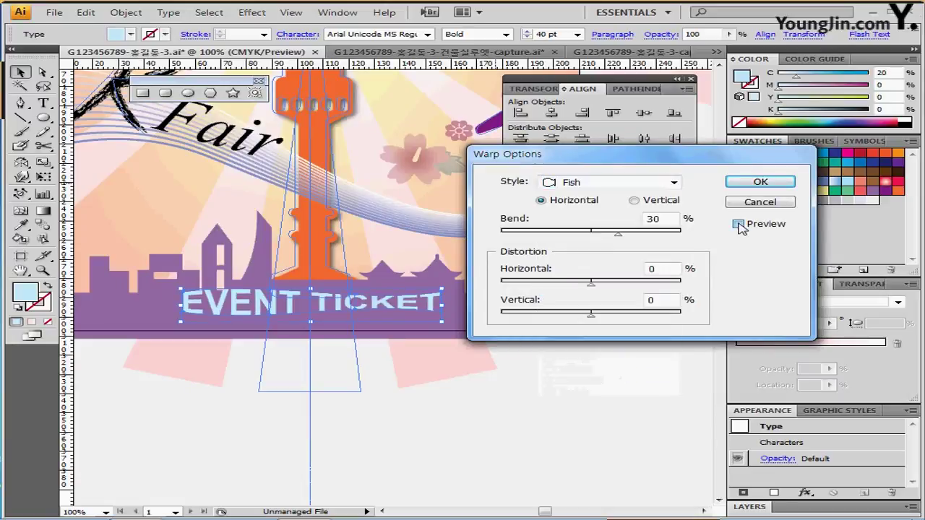
left_click_drag(562, 161, 556, 147)
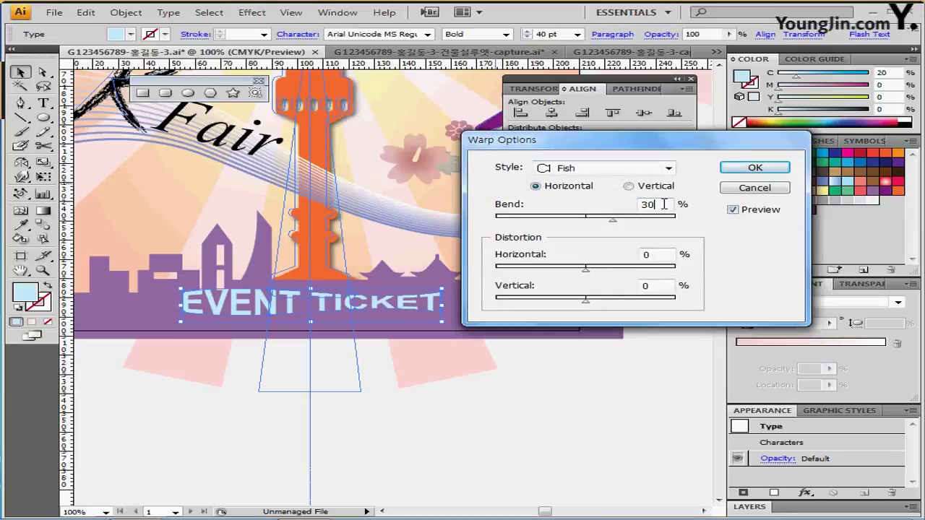
left_click(755, 167)
- Shift the warped EVENT TICKET text slightly down and to the right within the purple skyline base, and deselect it
left_click(332, 416)
left_click_drag(262, 299, 267, 307)
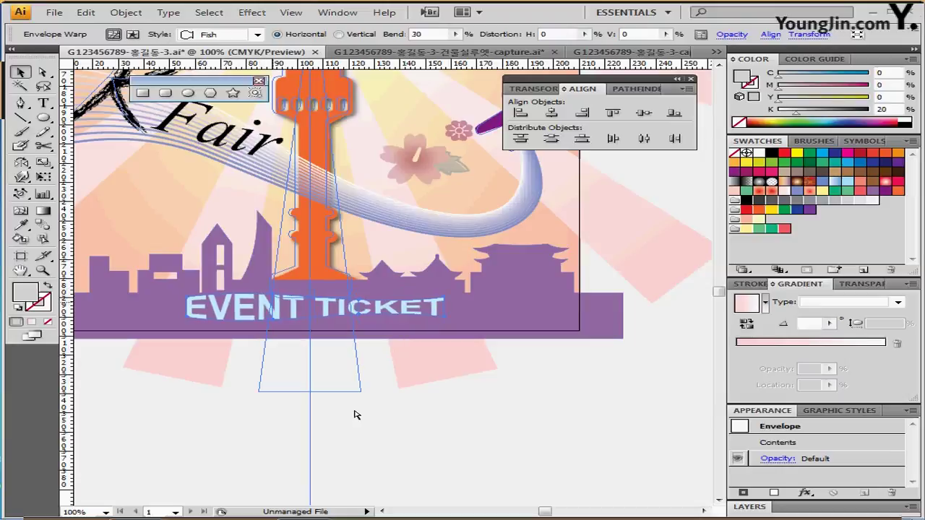
left_click(426, 447)
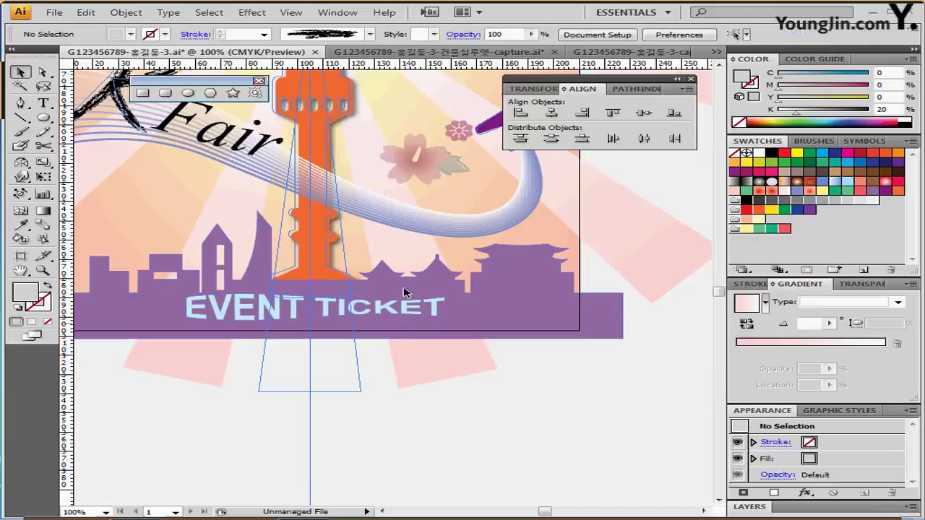
key("ctrl+minus")
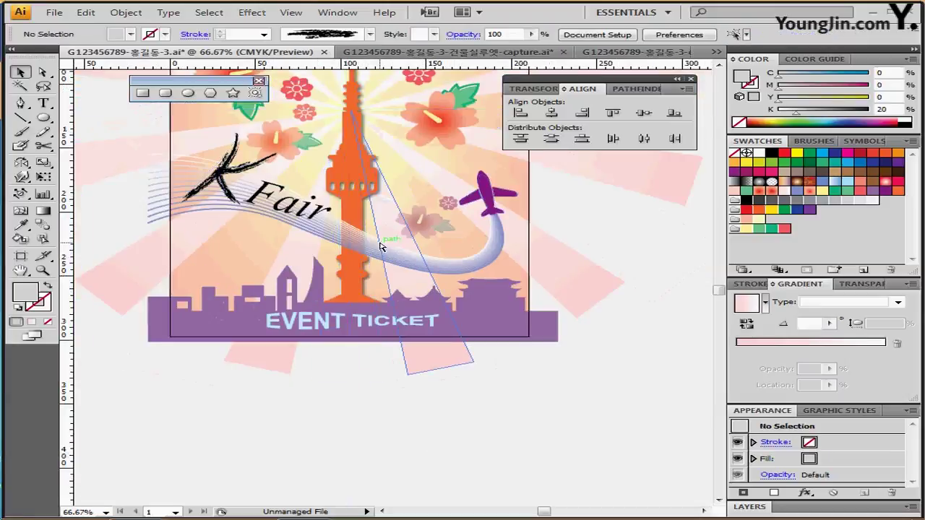
- Move the floating shape tools off the artwork, unlock all locked objects in the poster, and clear the selection
left_click_drag(316, 254, 297, 316)
left_click_drag(339, 217, 326, 289)
left_click_drag(244, 83, 639, 205)
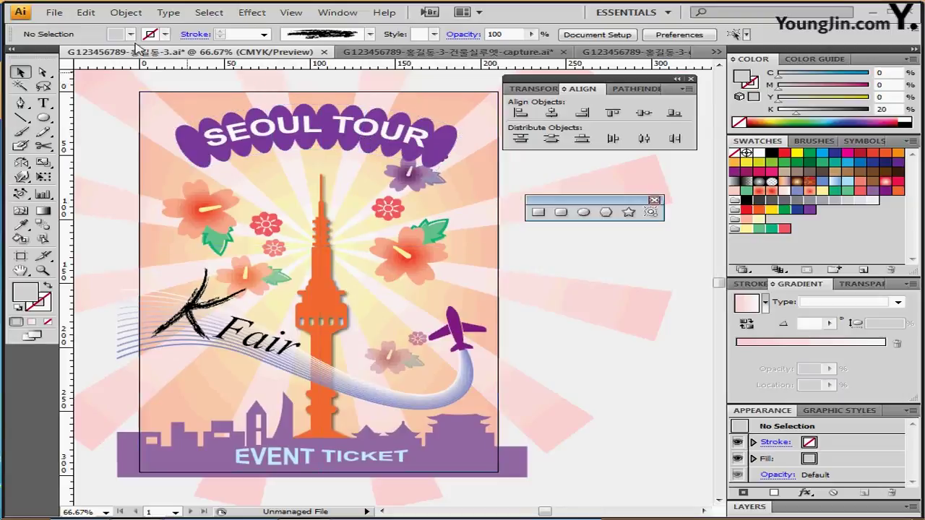
left_click(126, 14)
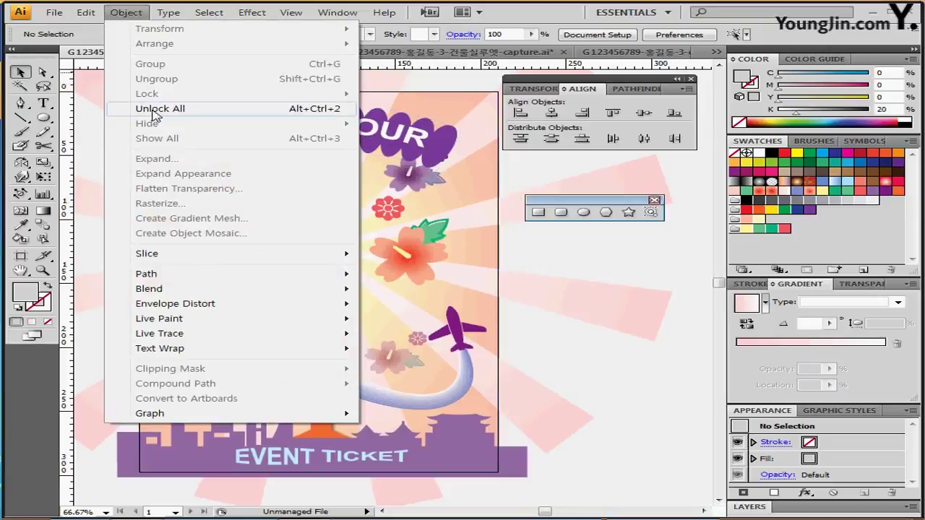
left_click(154, 109)
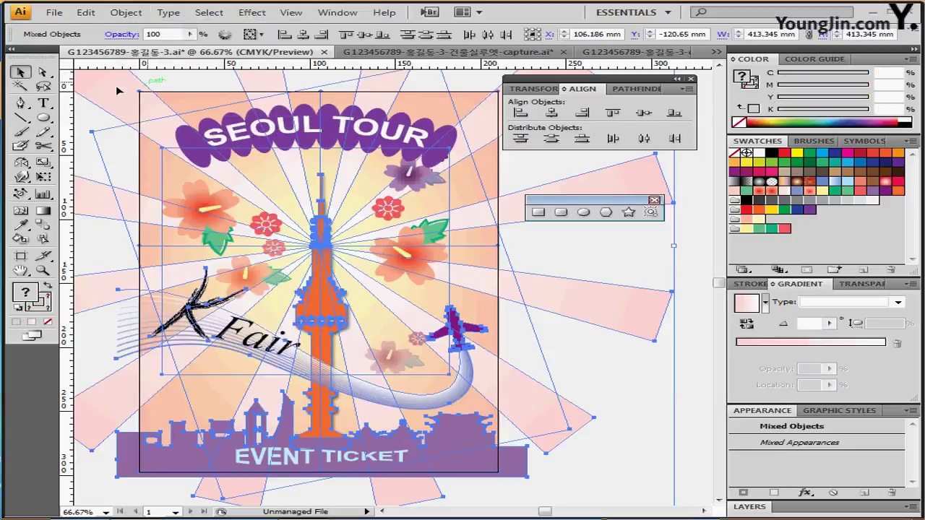
left_click(91, 126)
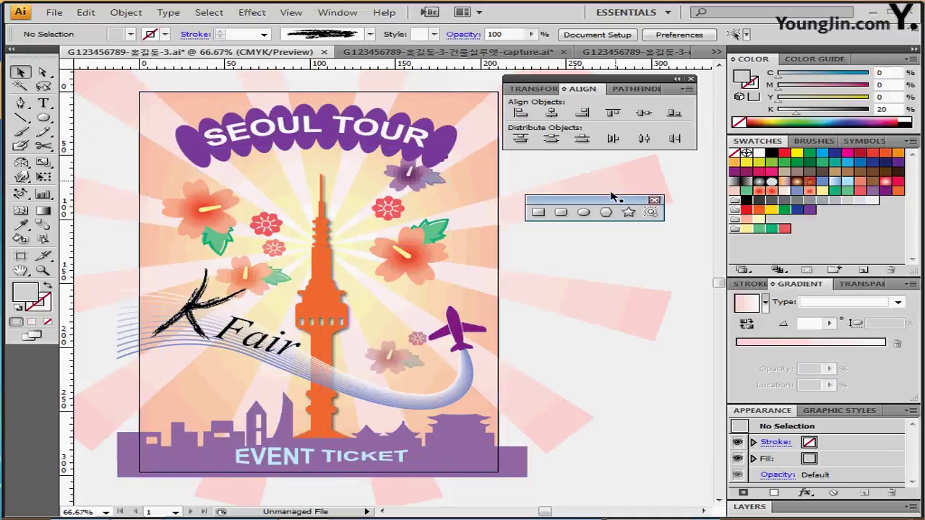
- Create a 210 × 297 mm rectangle from the artboard's upper-left corner so that it covers the whole artboard
left_click(537, 213)
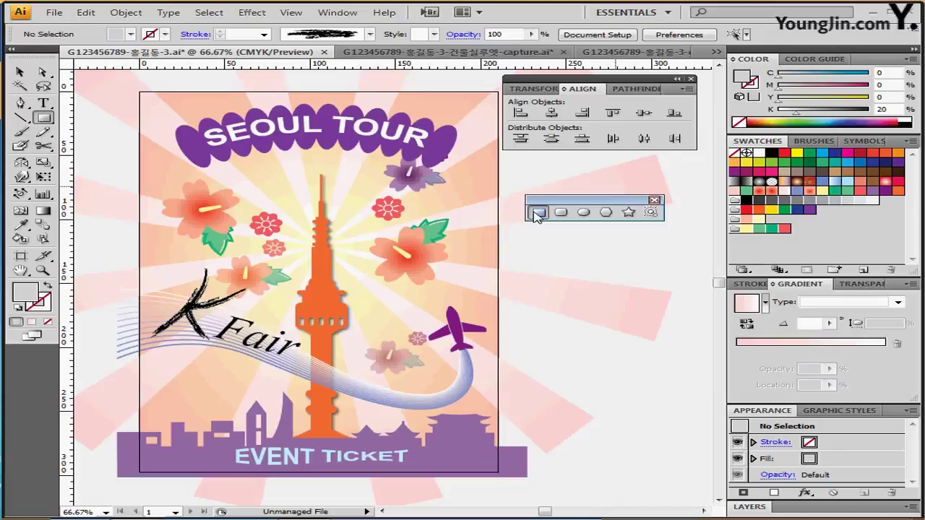
left_click(139, 93)
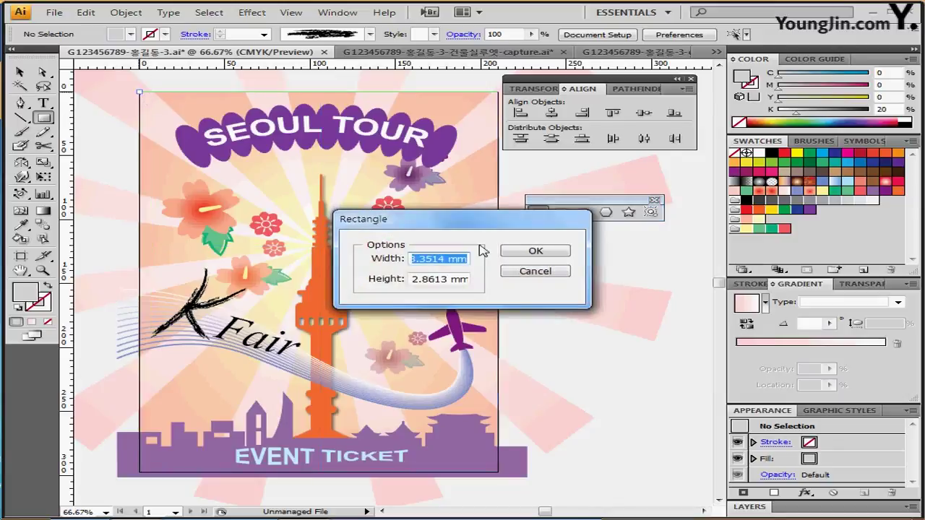
type("20")
key("BackSpace")
type("10")
key("Tab")
type("2")
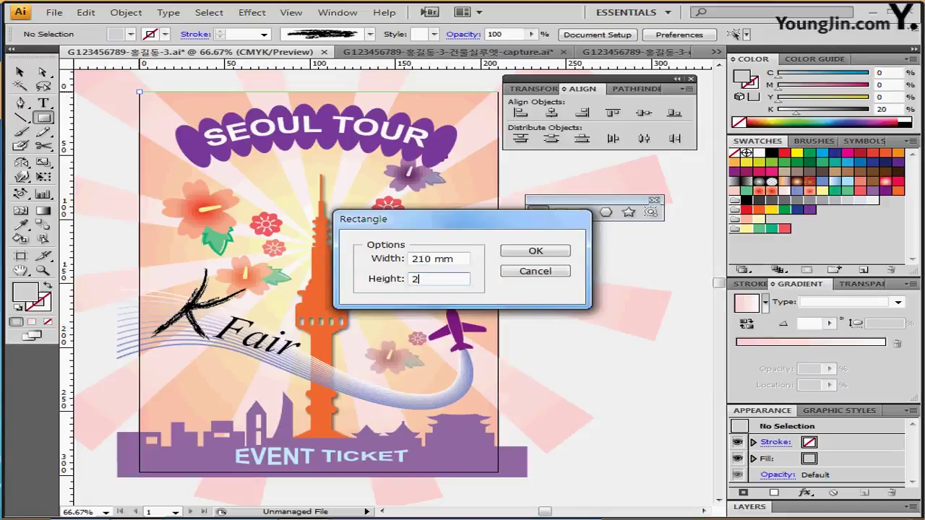
left_click(536, 251)
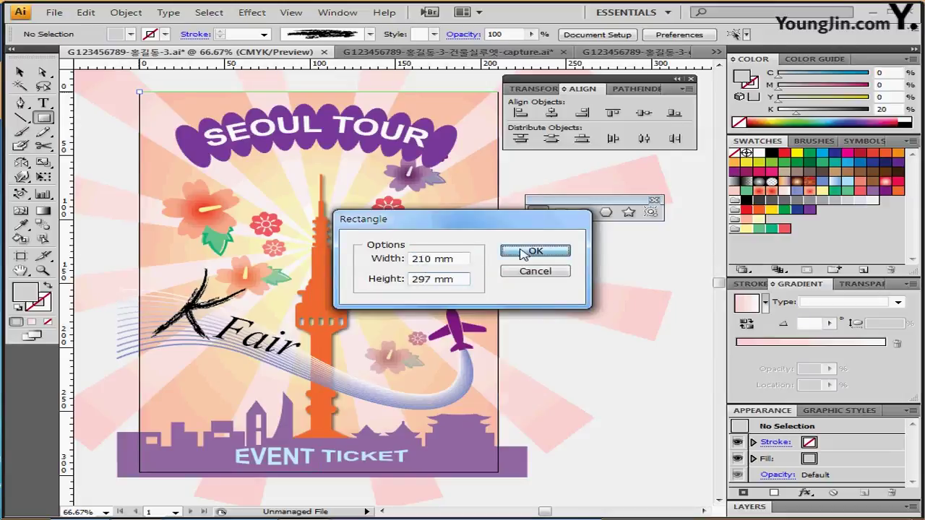
- Select all the artwork with the artboard-sized rectangle, make a clipping mask from it, and deselect the result
key("ctrl")
left_click_drag(607, 482, 111, 88)
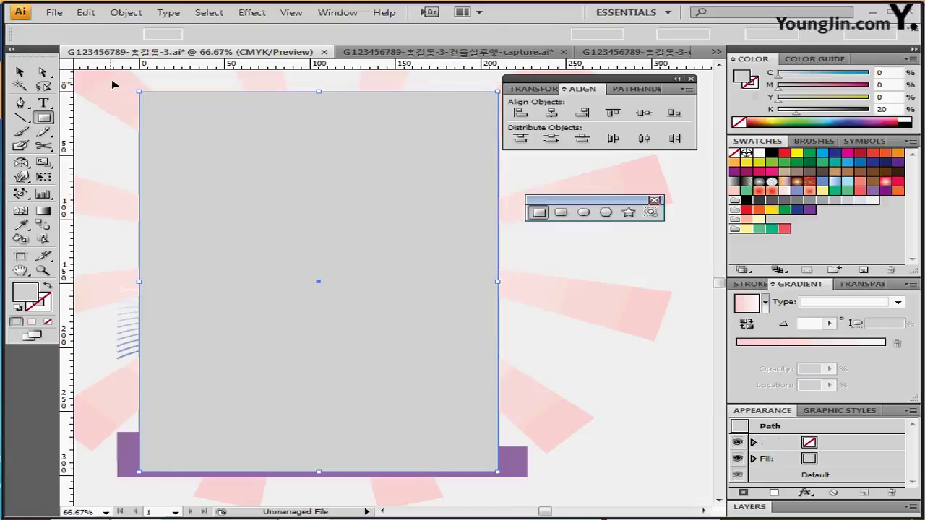
key("ctrl+a")
right_click(222, 130)
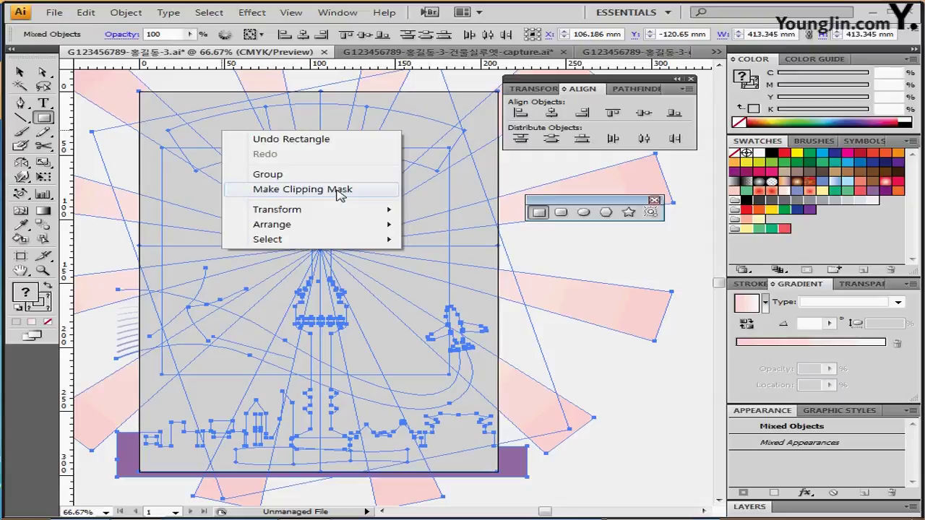
left_click(340, 191)
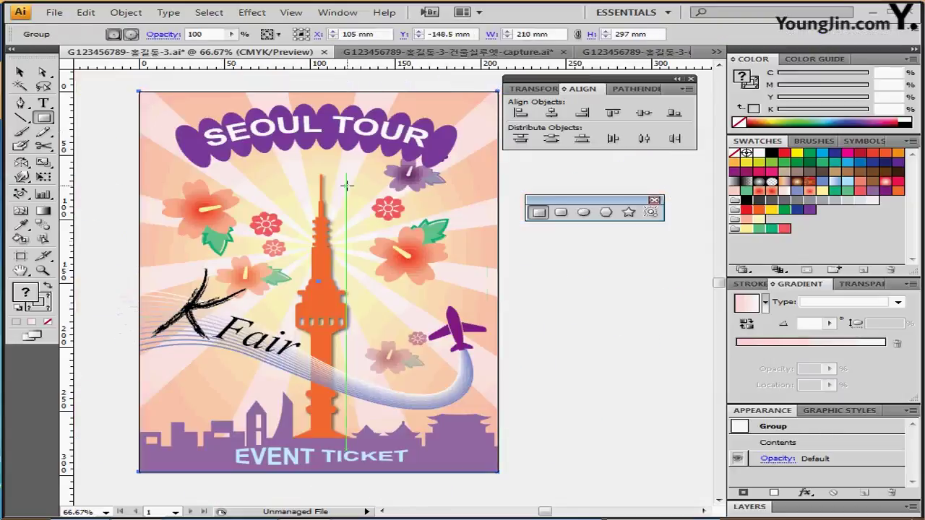
left_click(619, 329)
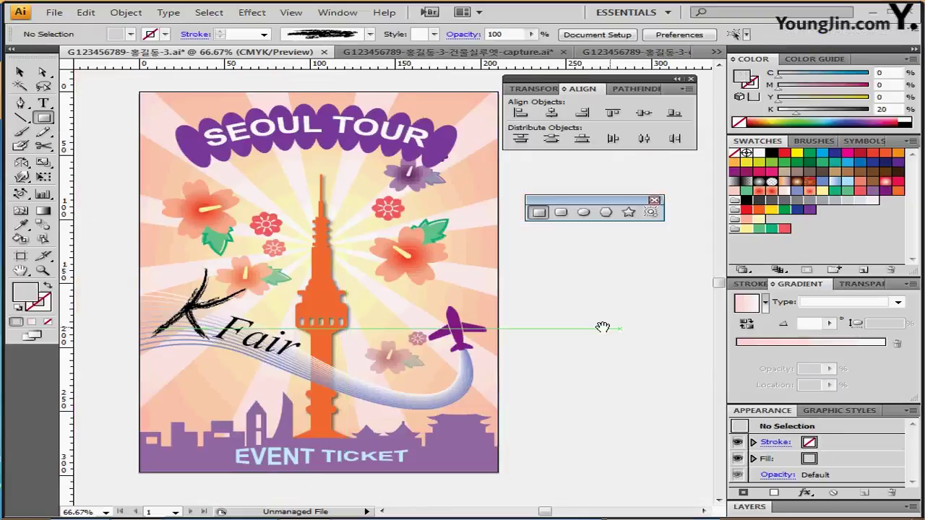
left_click_drag(602, 327, 541, 321)
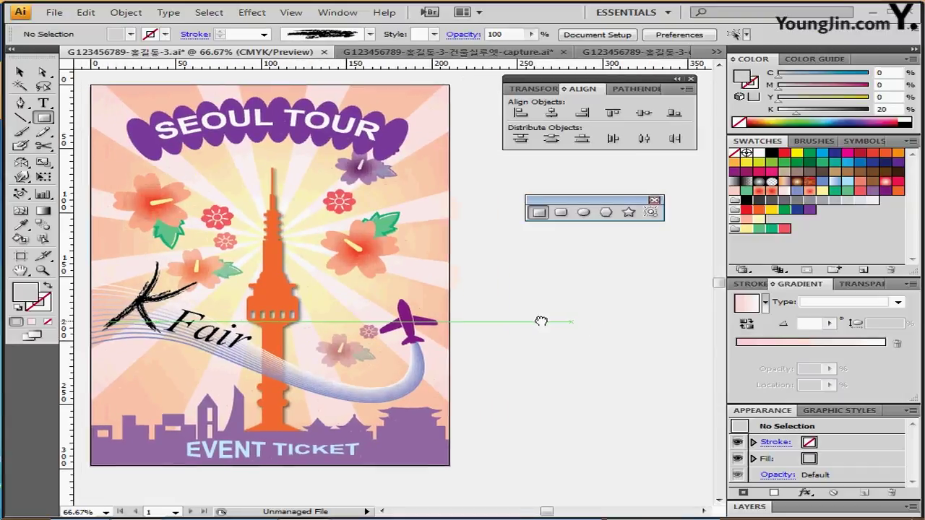